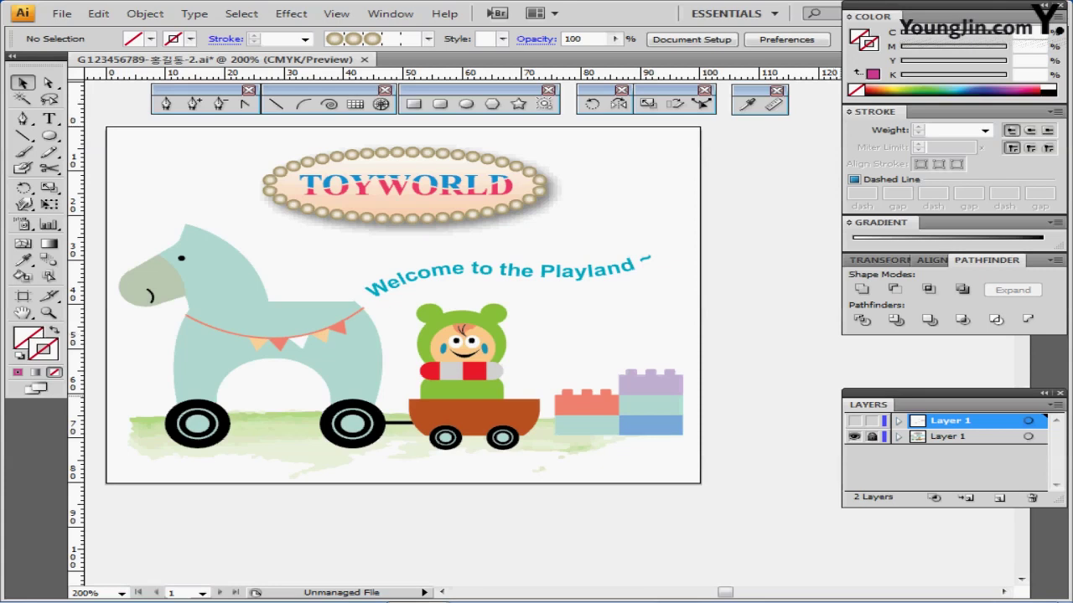
Switch visibility from the locked finished-artwork layer to the blank working layer, and show the guides.
click(853, 436)
click(853, 420)
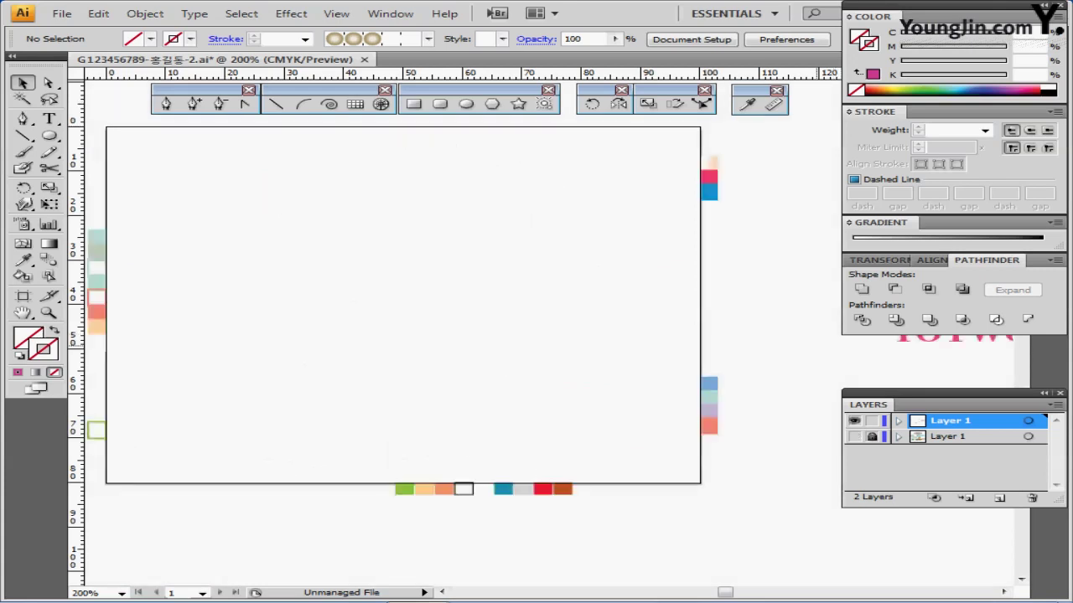
key(ctrl+semicolon)
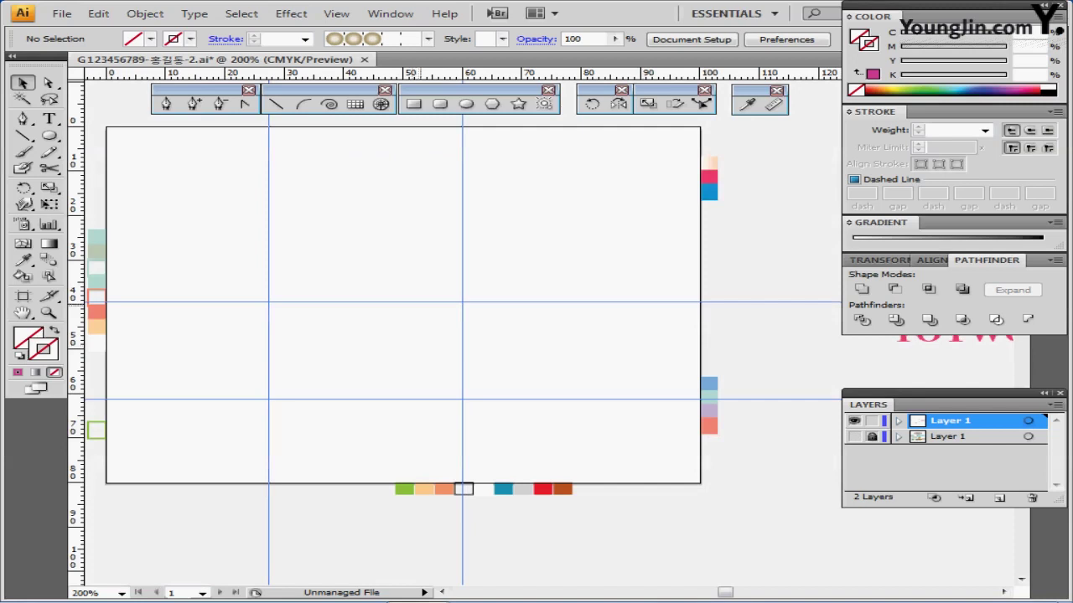
drag(450, 305, 486, 314)
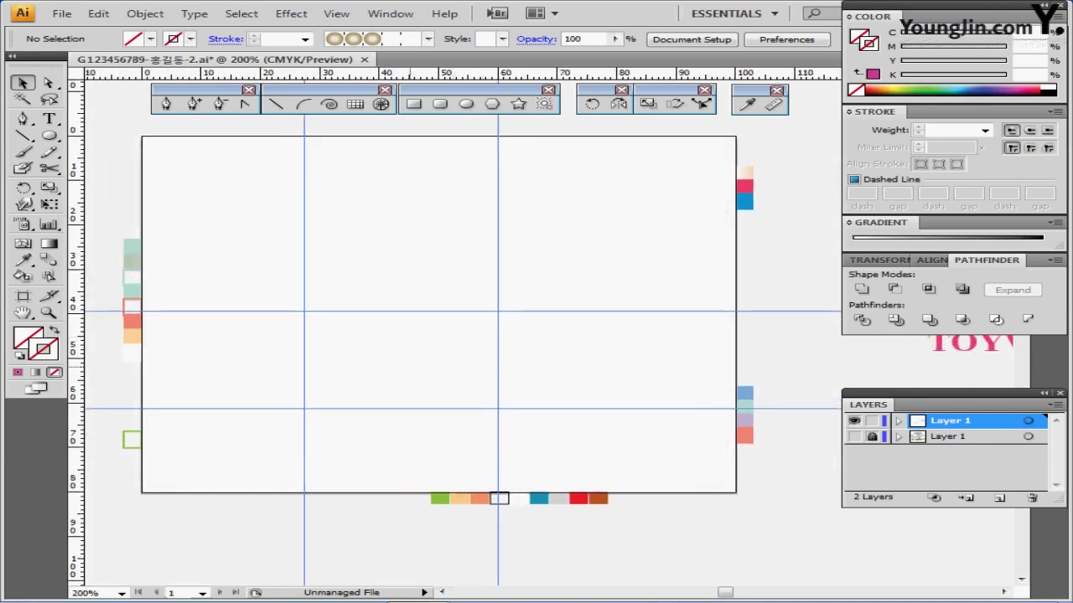
drag(432, 344, 416, 324)
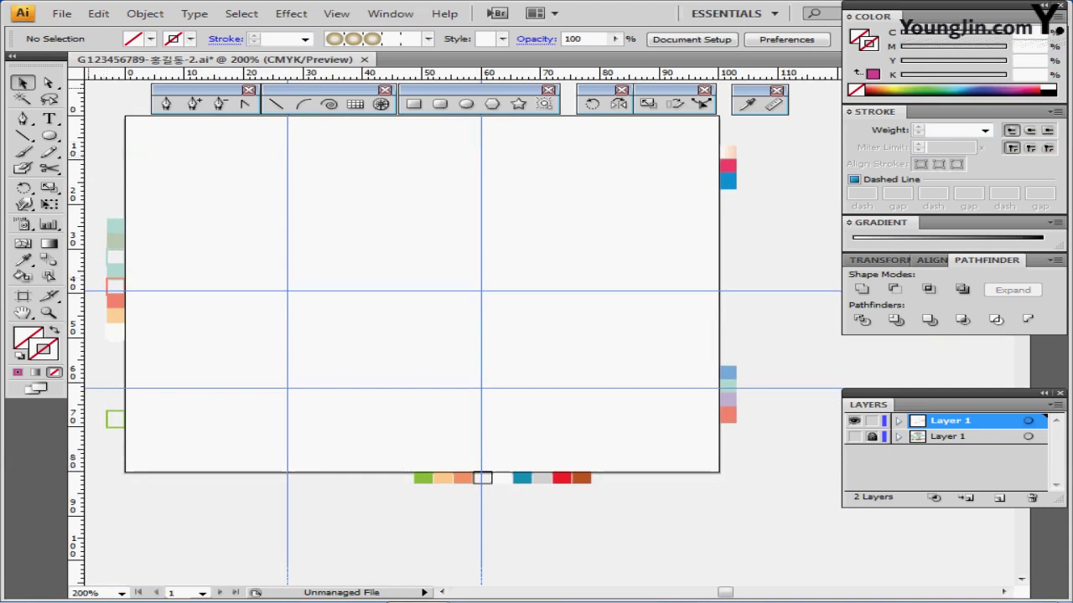
Load the Artistic_Watercolor brush library and choose the Watercolor Stroke 3 brush.
click(427, 38)
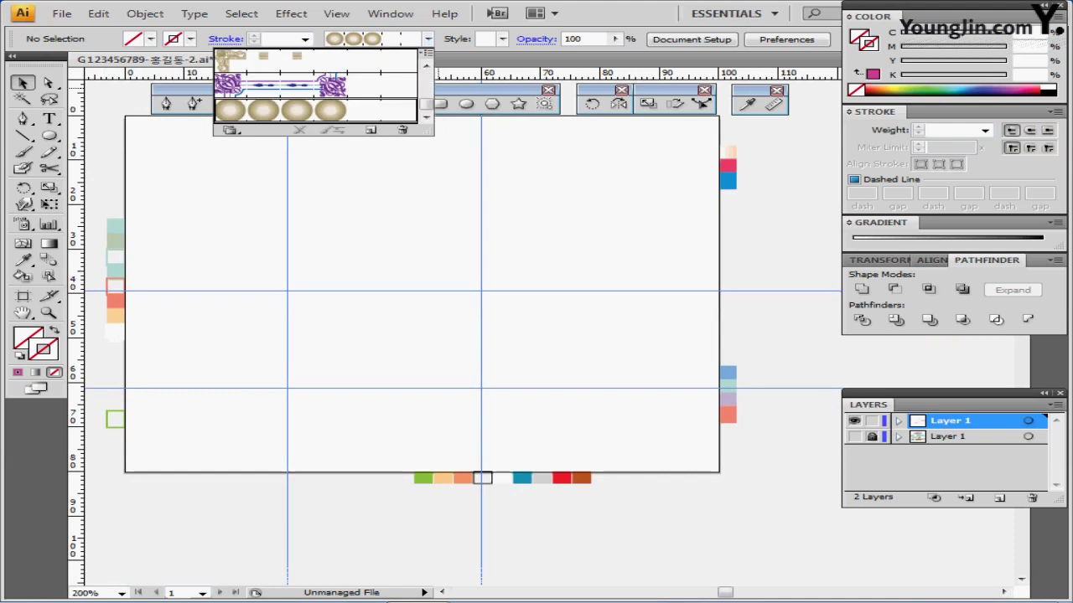
click(231, 130)
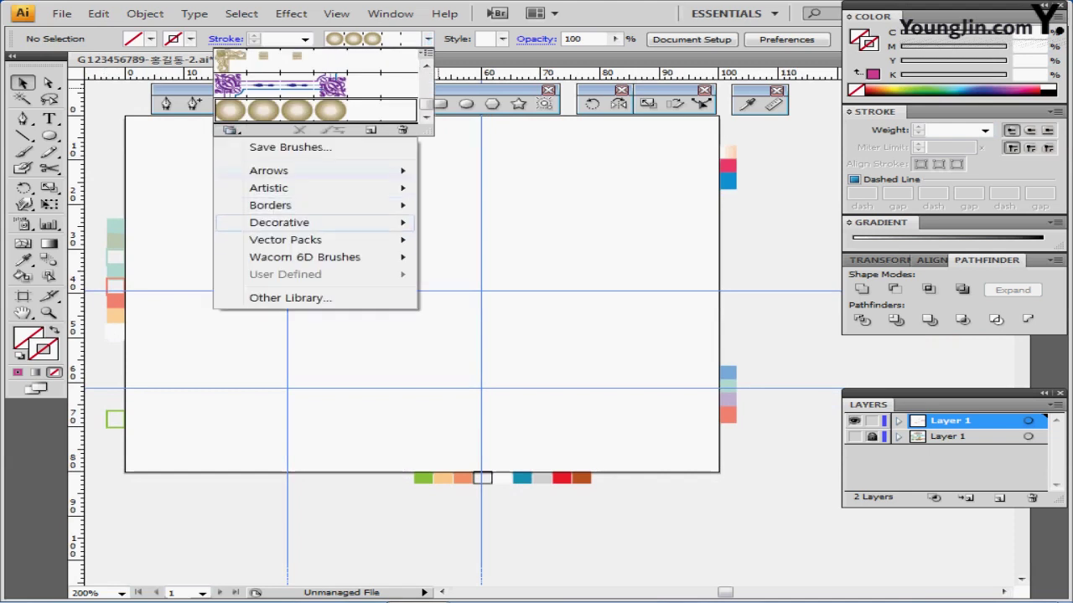
mouse_move(285, 188)
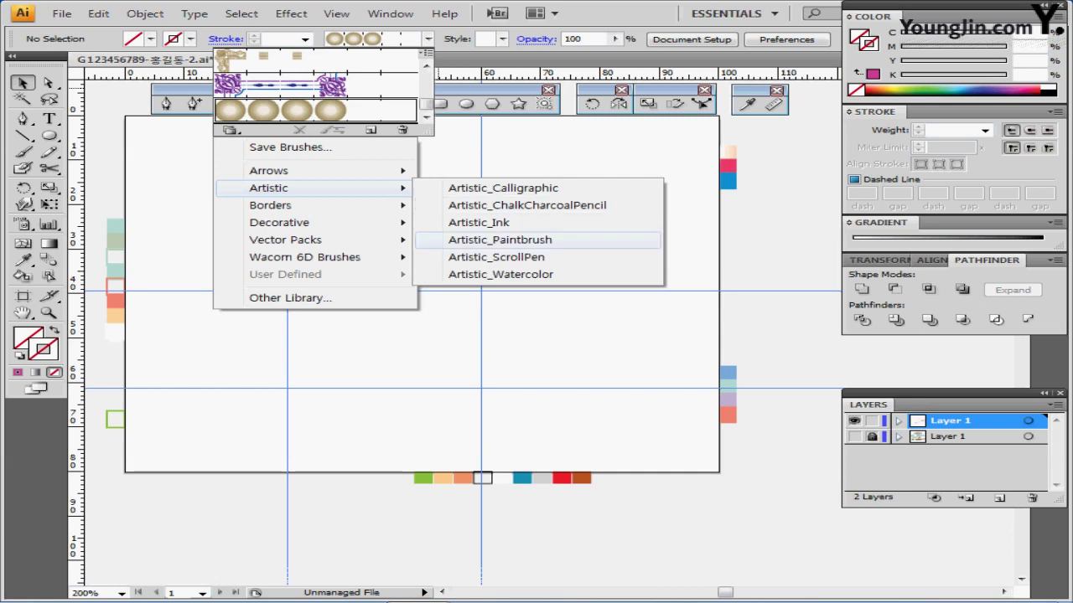
click(501, 274)
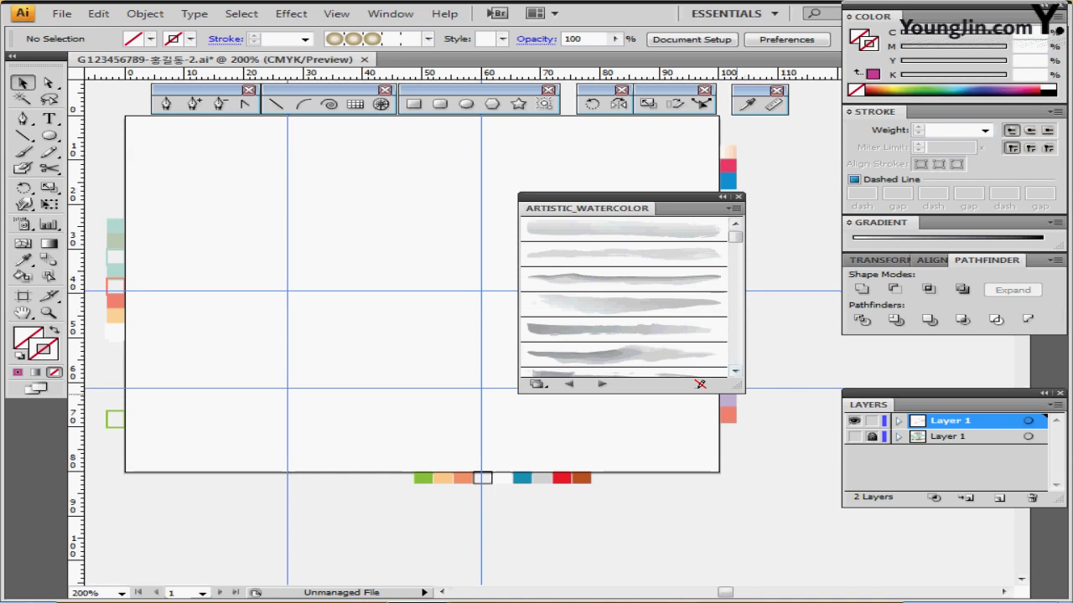
mouse_move(743, 391)
mouse_down()
mouse_move(752, 391)
mouse_move(753, 479)
mouse_up()
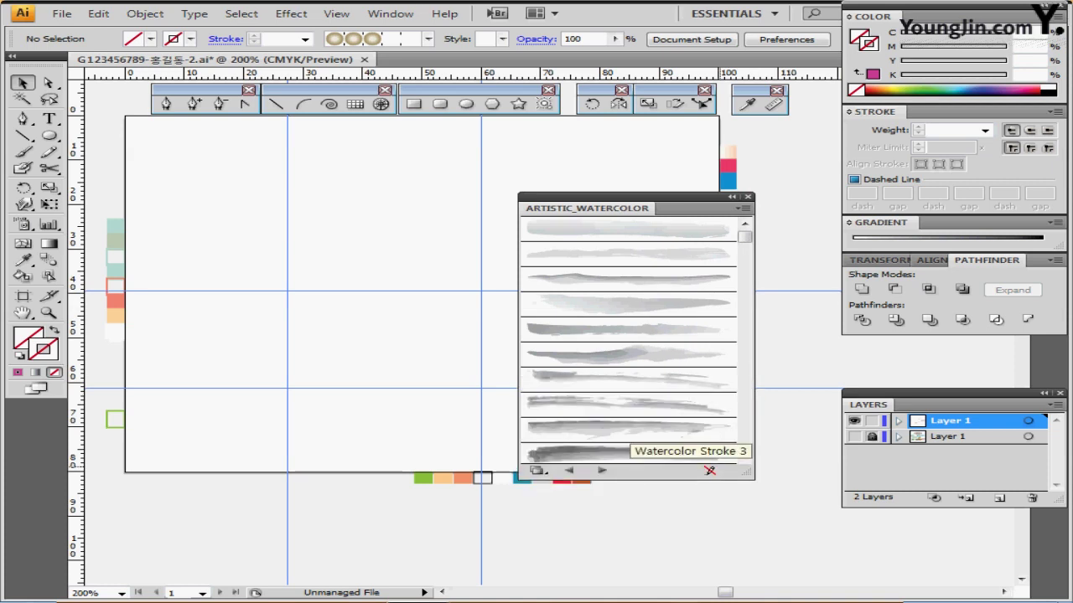
click(624, 453)
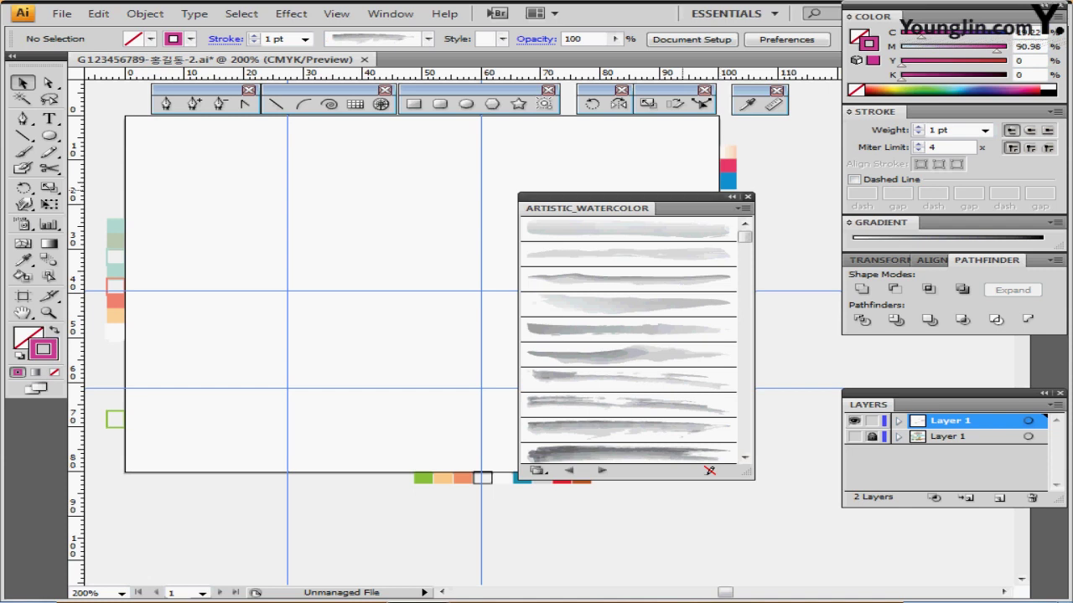
click(748, 197)
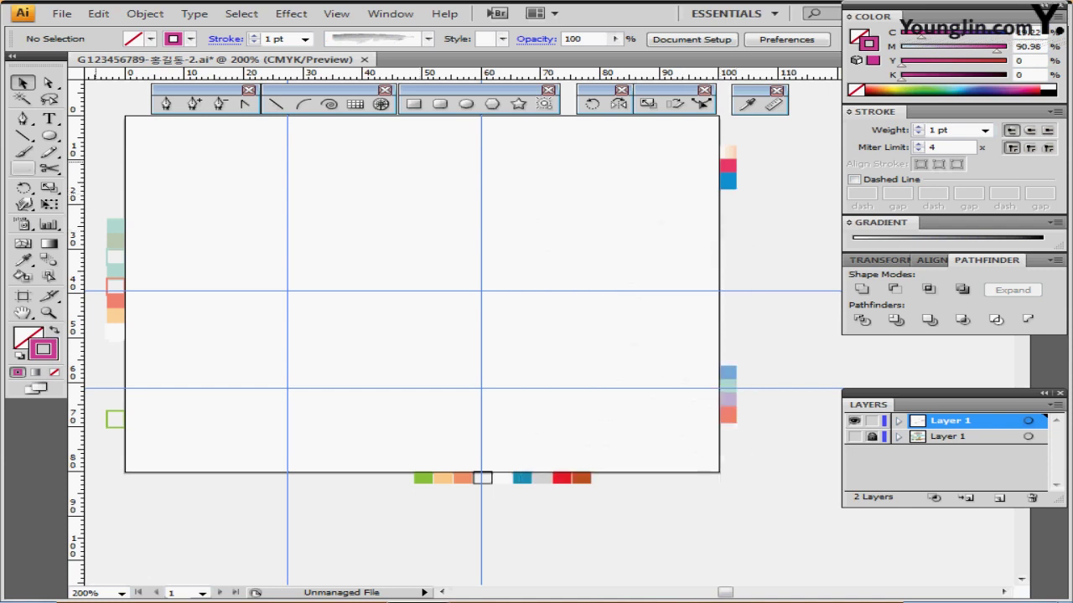
Draw a horizontal line about 88 mm long across the lower artboard and colour its stroke green, with magenta 0% and yellow 100%.
click(22, 136)
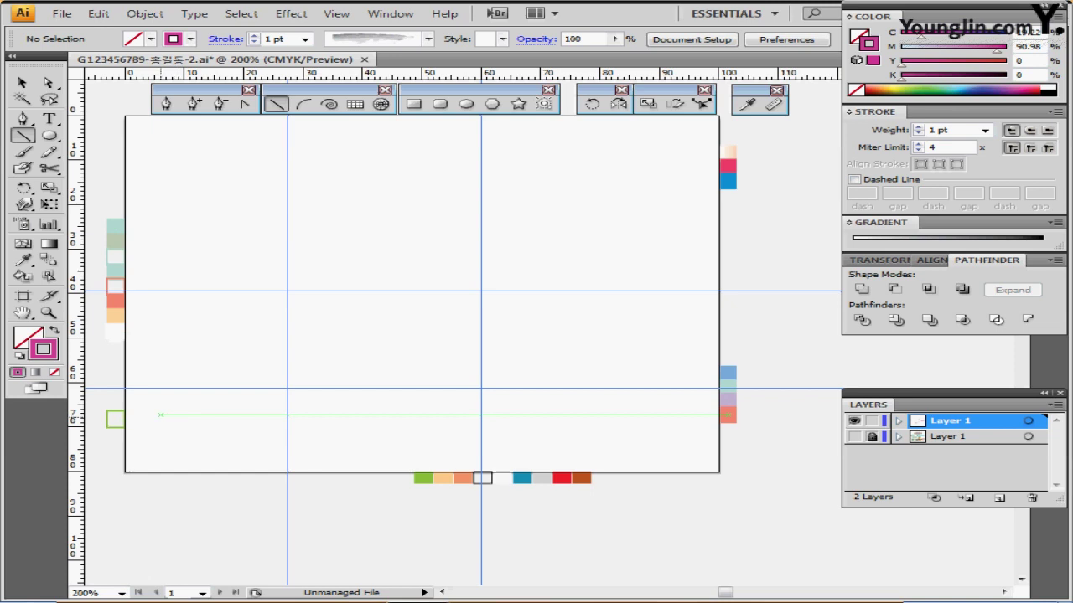
mouse_move(160, 414)
mouse_down()
mouse_move(380, 431)
mouse_move(686, 414)
mouse_up()
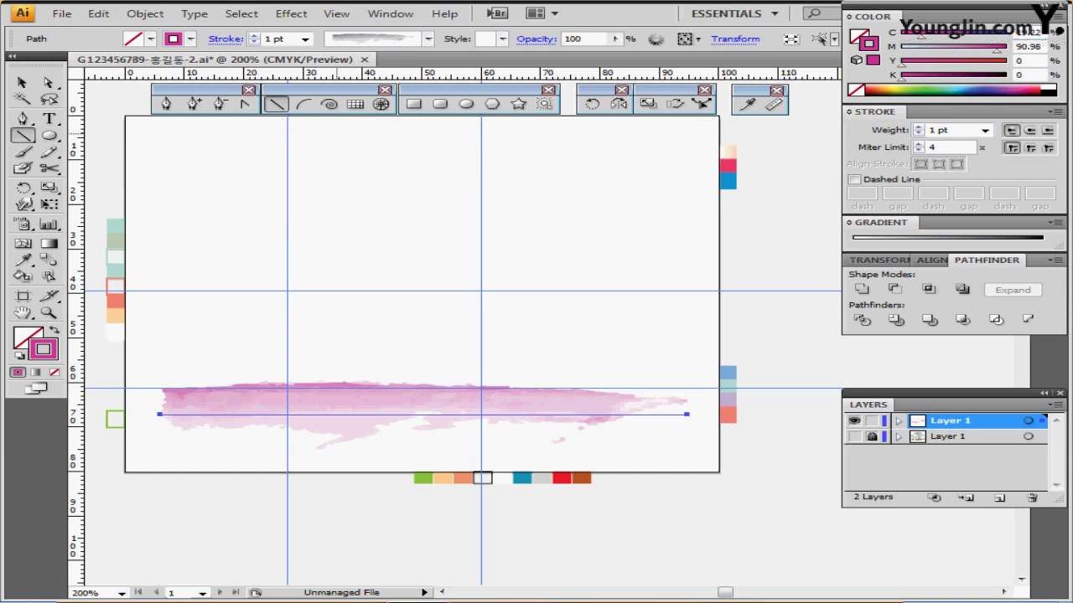
click(1029, 32)
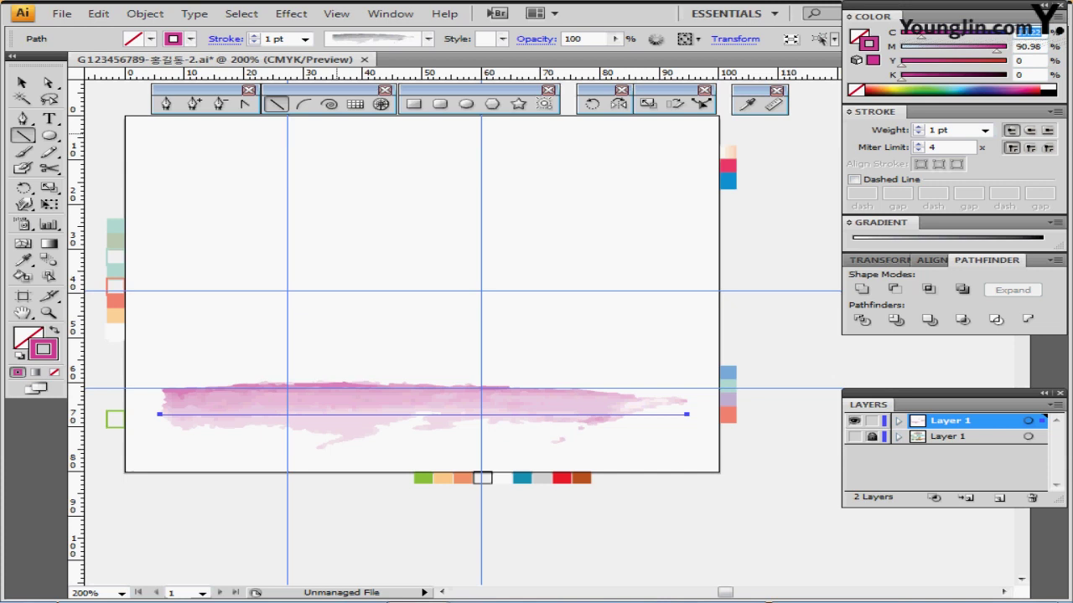
text(30)
key(Tab)
text(0)
key(Tab)
text(100)
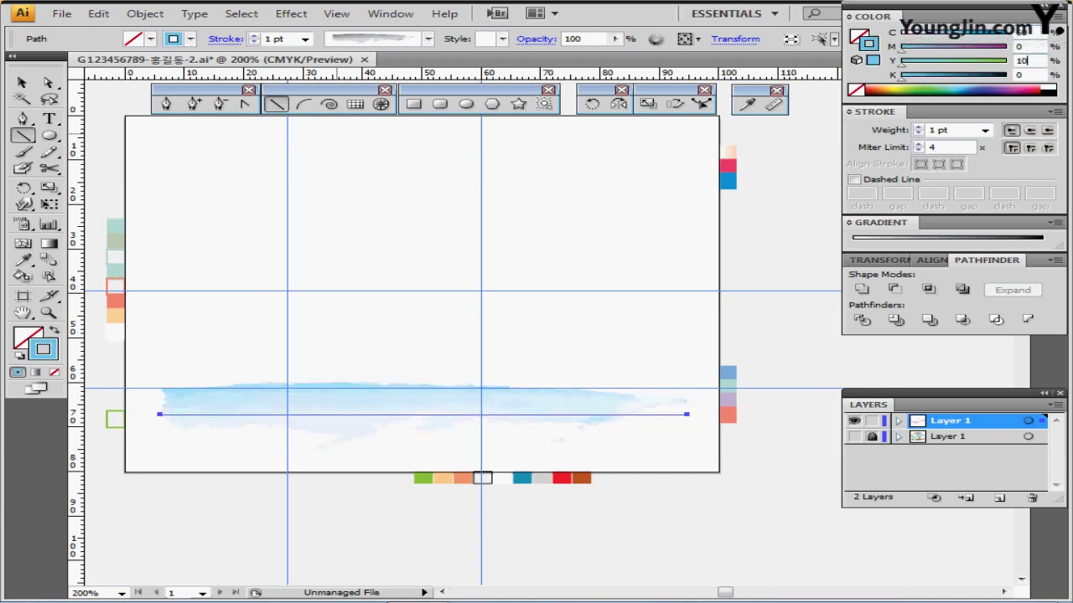
key(Tab)
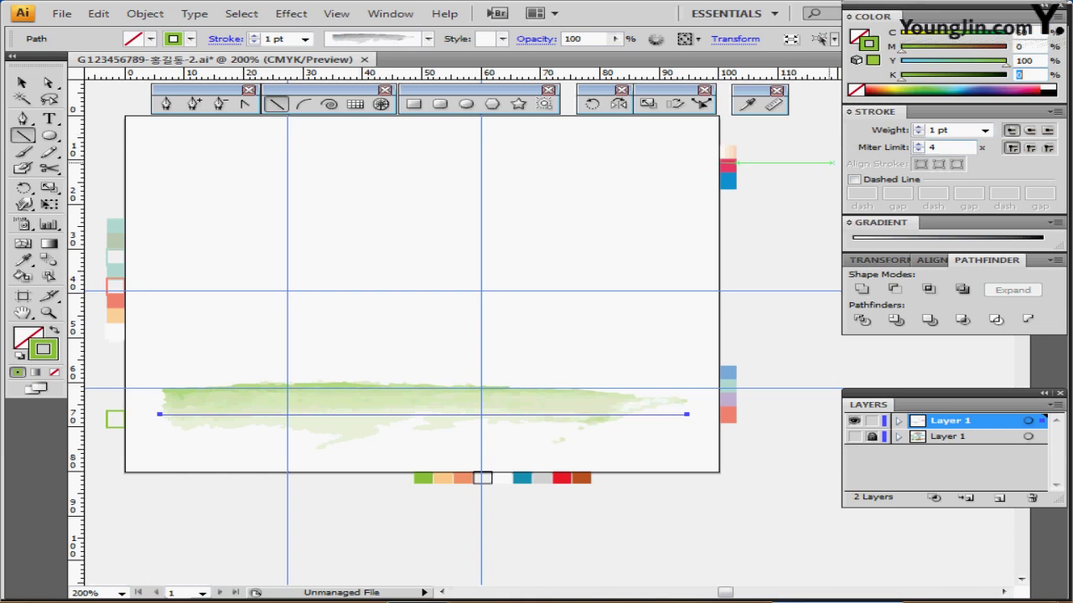
Nudge the green watercolor stroke down by about 3 mm.
key(ctrl)
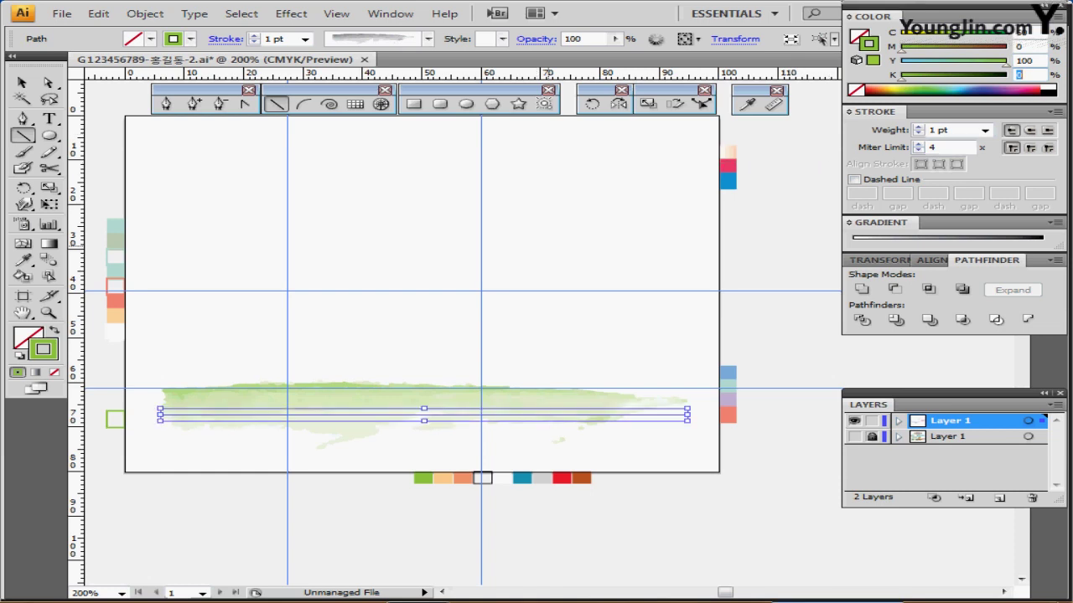
key(Down)
key(Down)
key(Down)
key(Down)
key(Down)
key(Down)
key(Down)
key(Down)
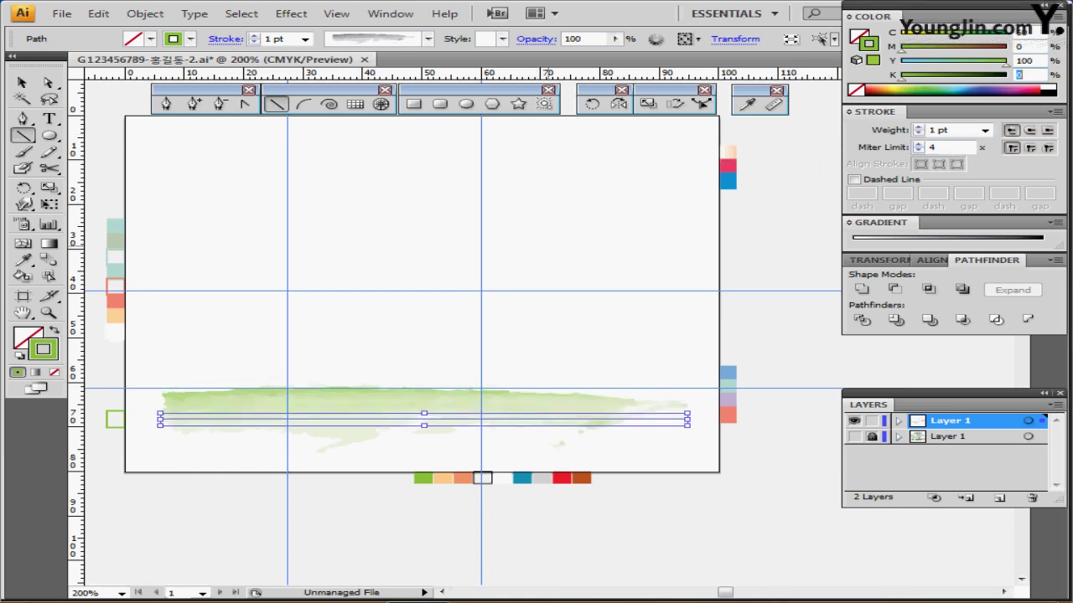
key(Down)
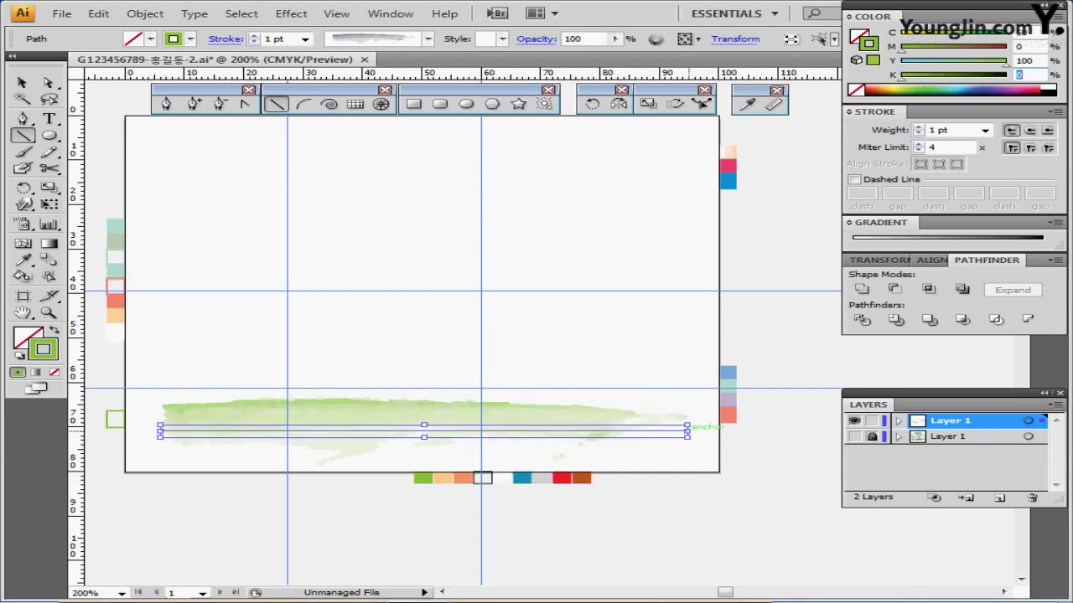
Widen the green watercolor stroke to about 92 mm, shift it slightly, and deselect it.
drag(687, 431, 708, 431)
drag(558, 418, 550, 415)
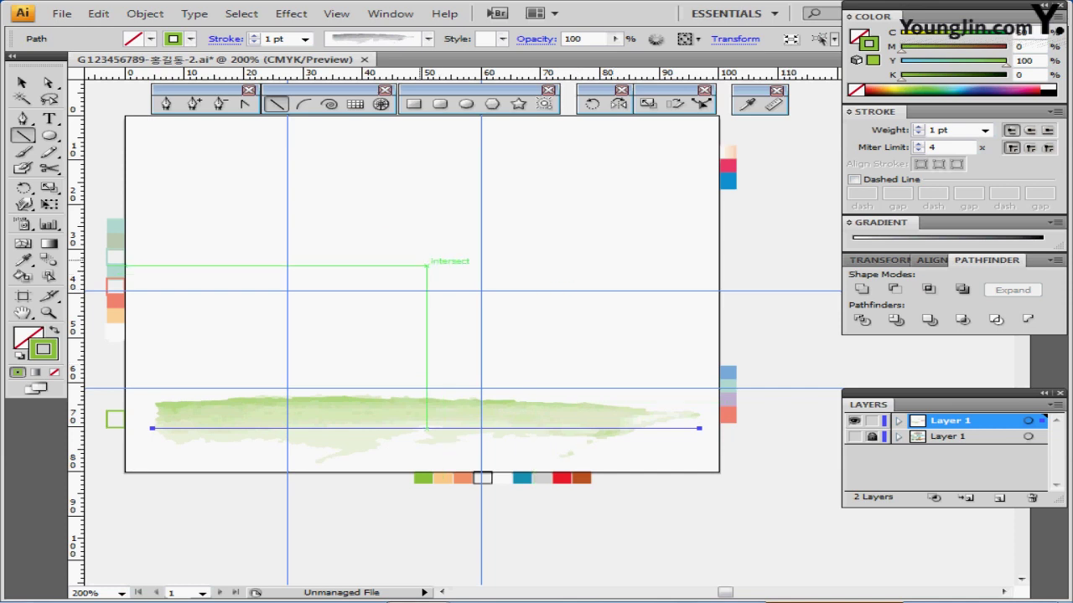
ctrl+click(239, 288)
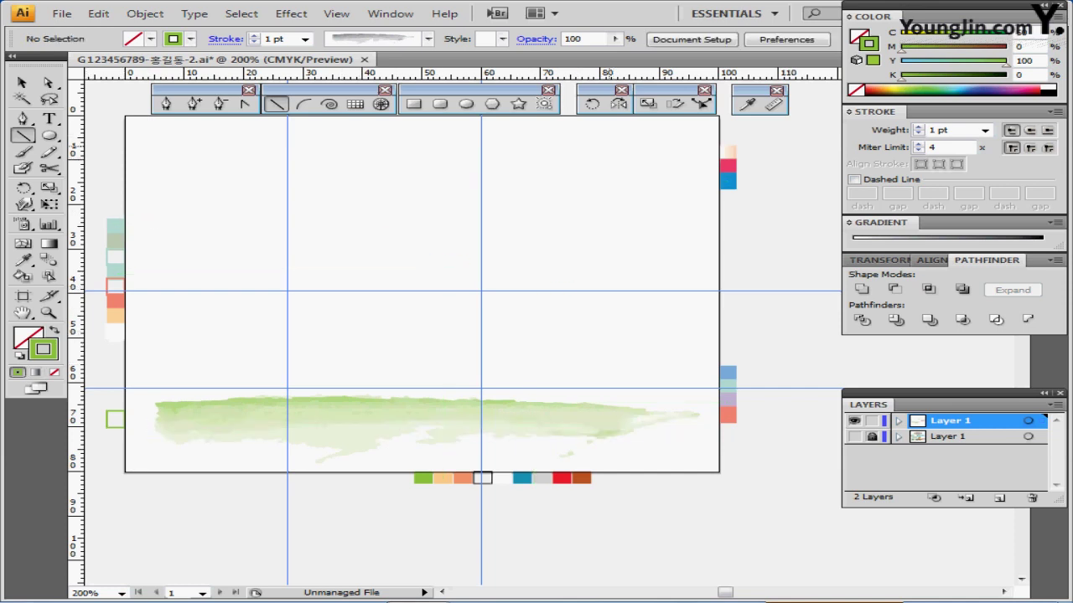
Pick a purple stroke colour from the colour spectrum with nothing selected.
click(877, 90)
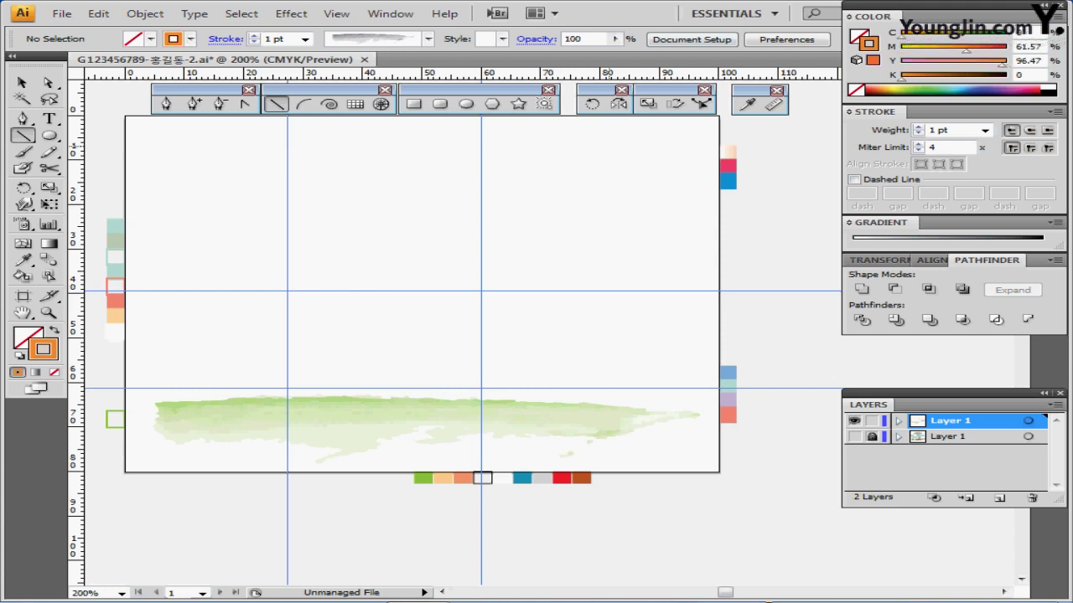
click(900, 90)
click(986, 90)
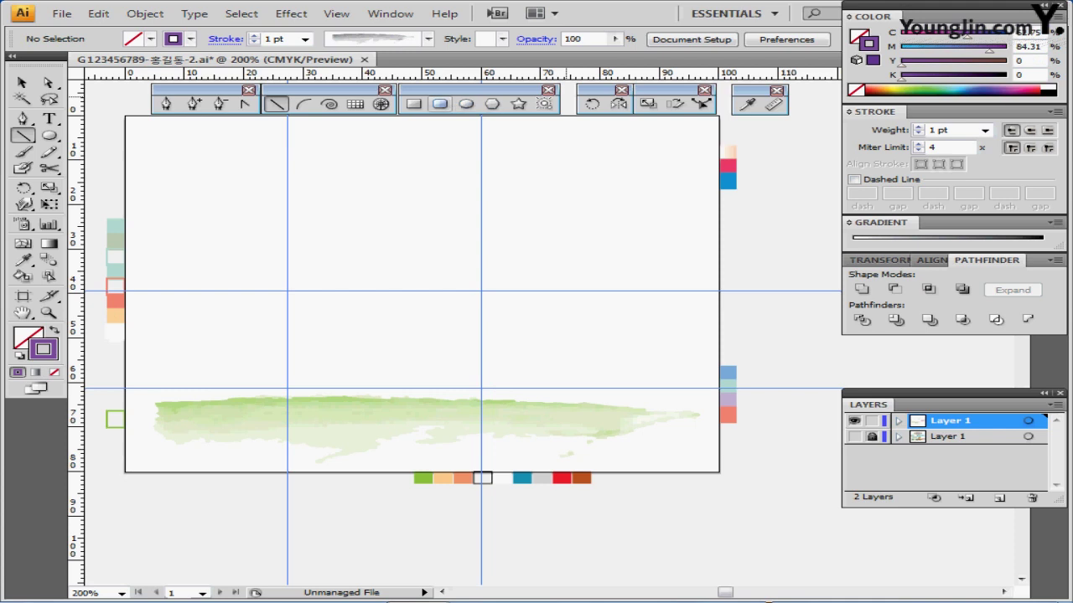
Create a 20 × 9 mm rounded rectangle with a 7 mm corner radius and reset it to the default white fill and basic black stroke.
click(440, 104)
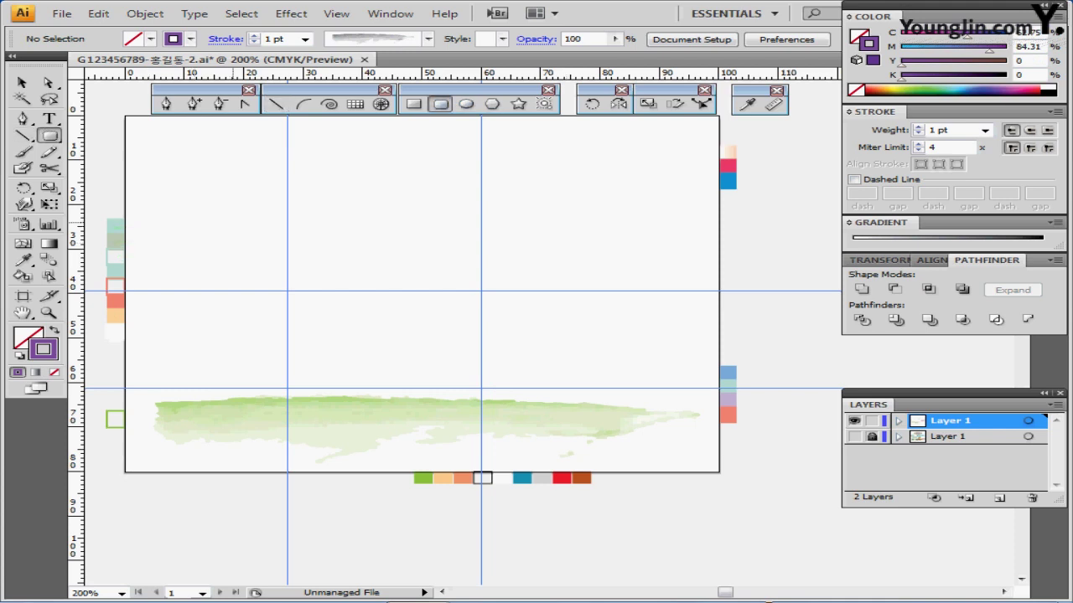
click(223, 235)
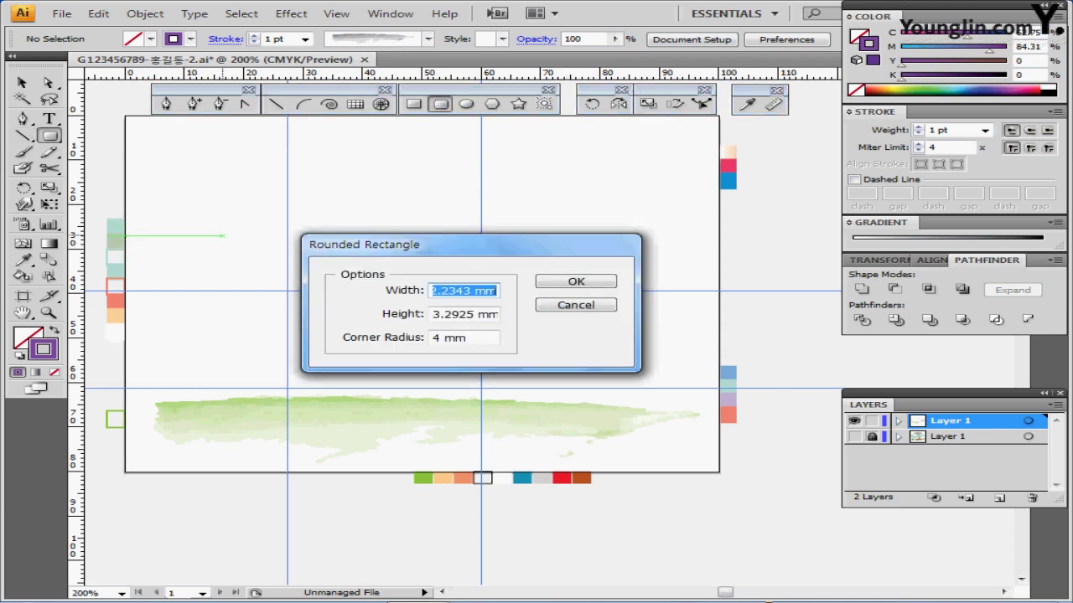
text(20)
key(Tab)
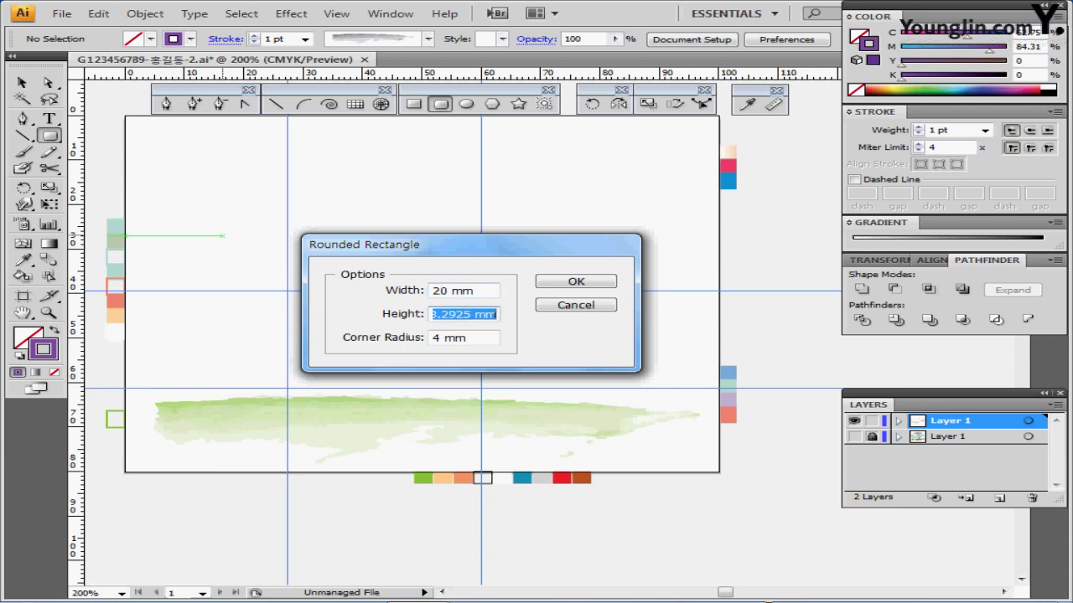
text(9)
key(Tab)
text(7)
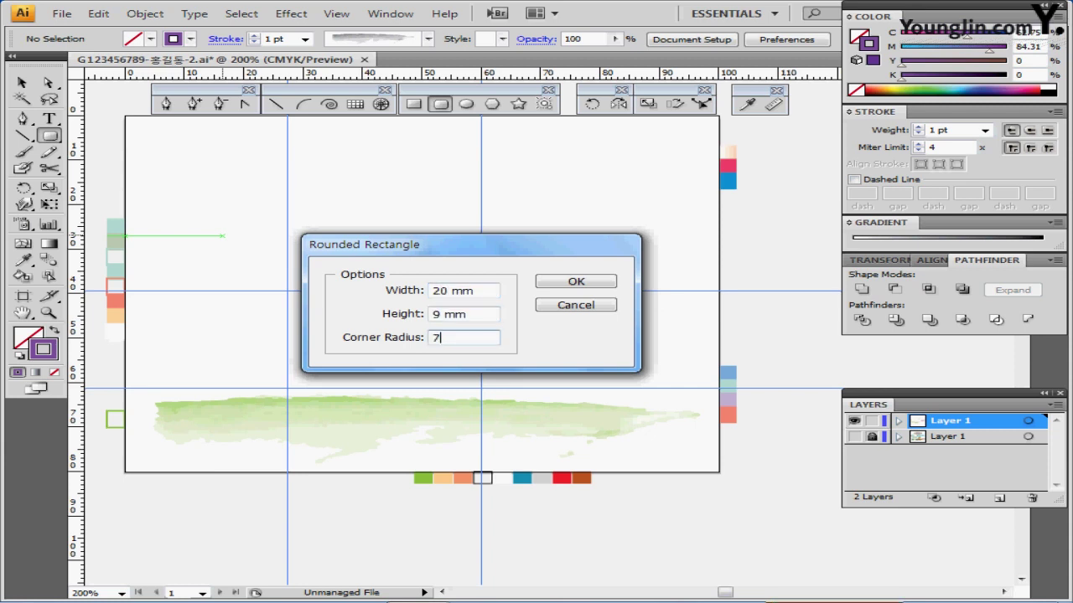
key(Return)
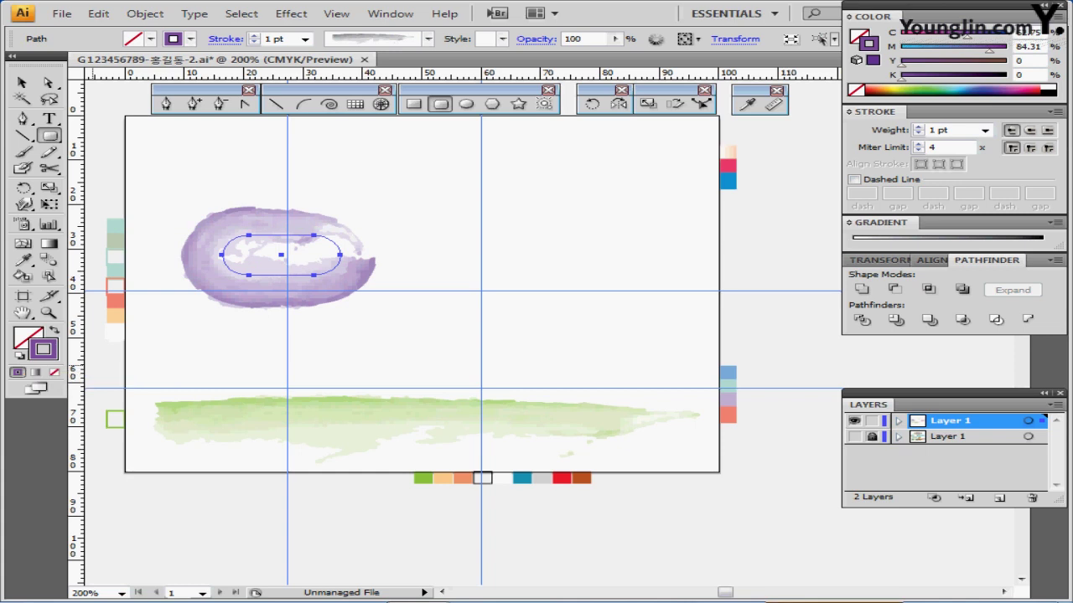
click(20, 355)
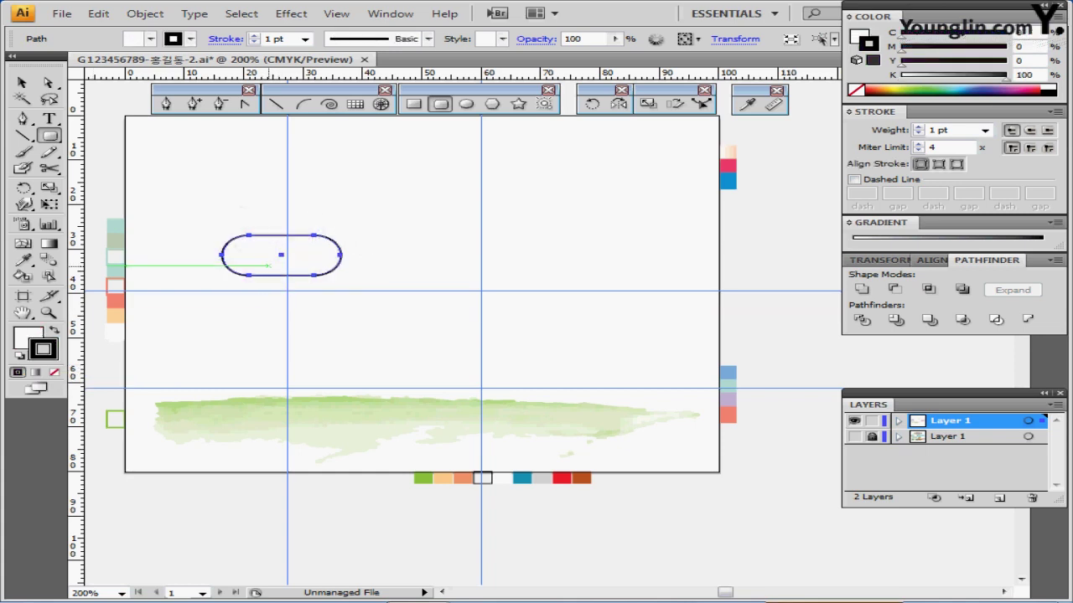
Scale only the right-end anchor points of the rounded rectangle uniformly by 130% to taper the shape.
key(ctrl+plus)
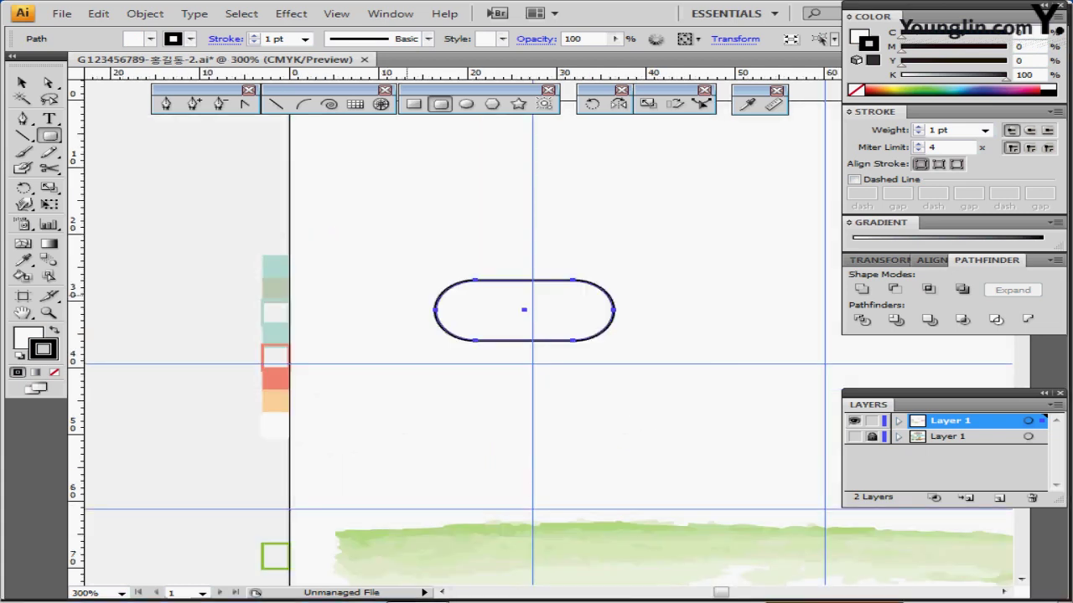
drag(491, 305, 228, 229)
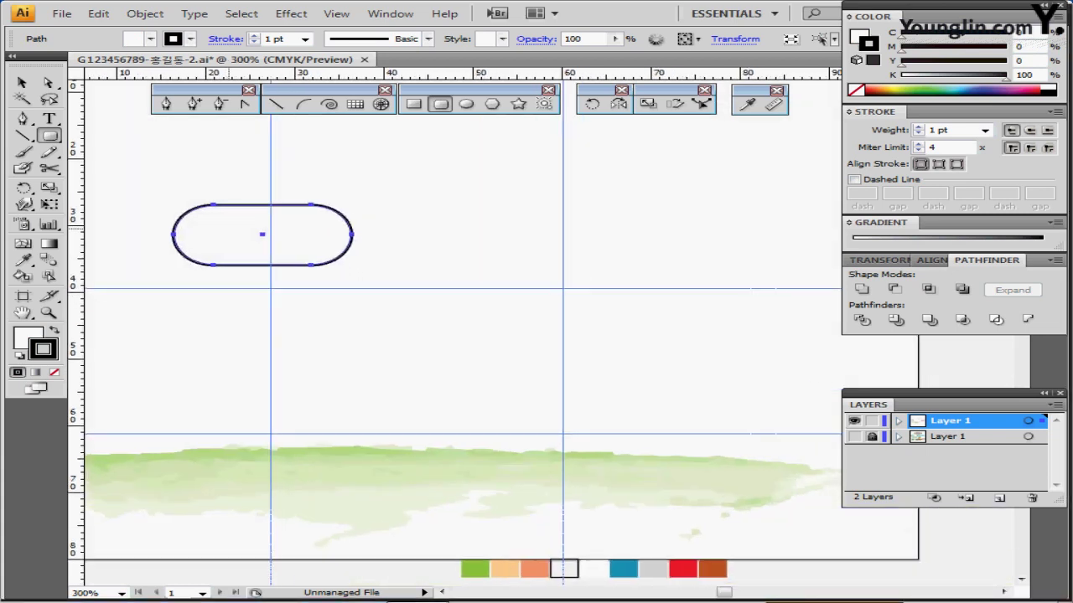
drag(346, 235, 350, 247)
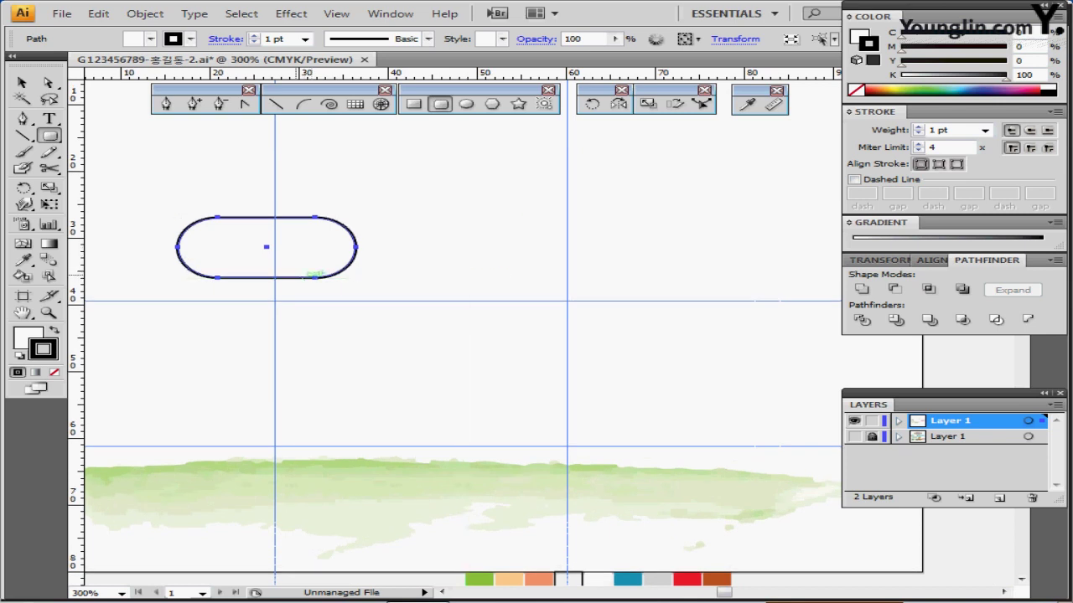
click(48, 84)
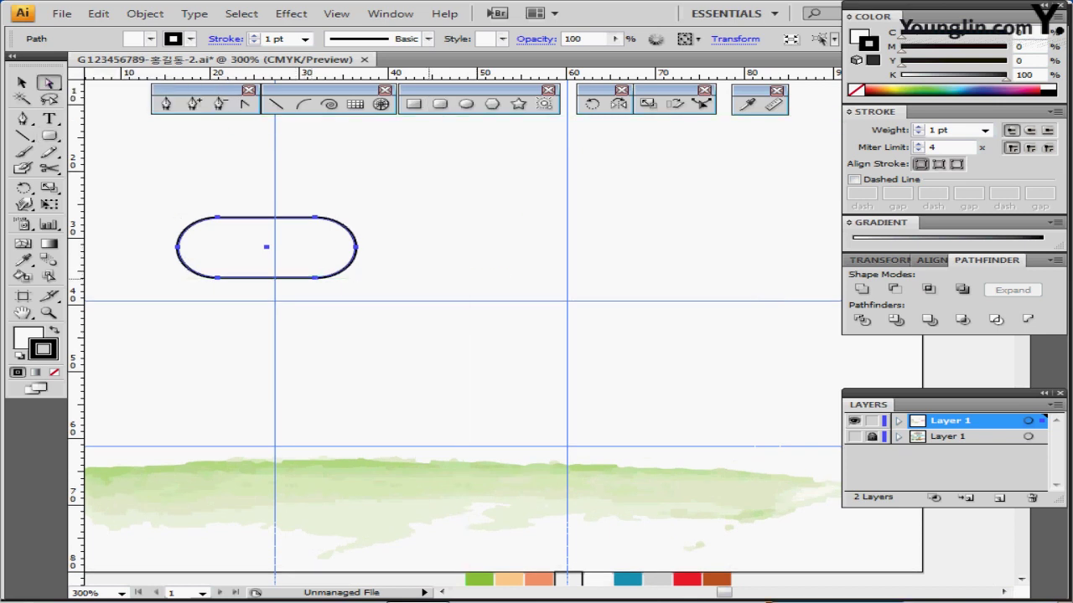
drag(290, 178, 400, 307)
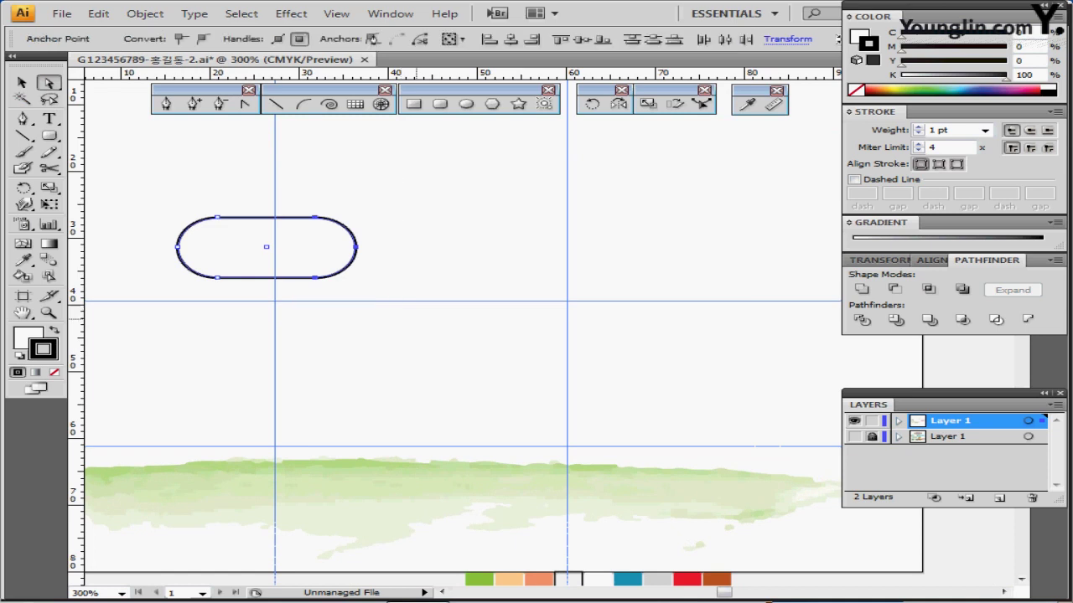
double_click(647, 104)
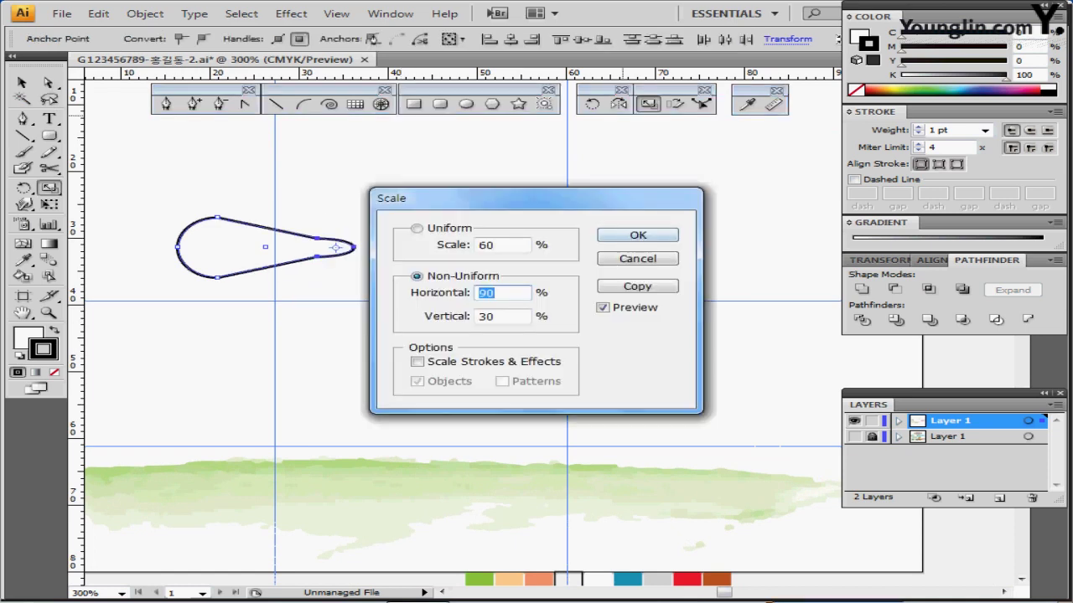
click(417, 275)
key(Tab)
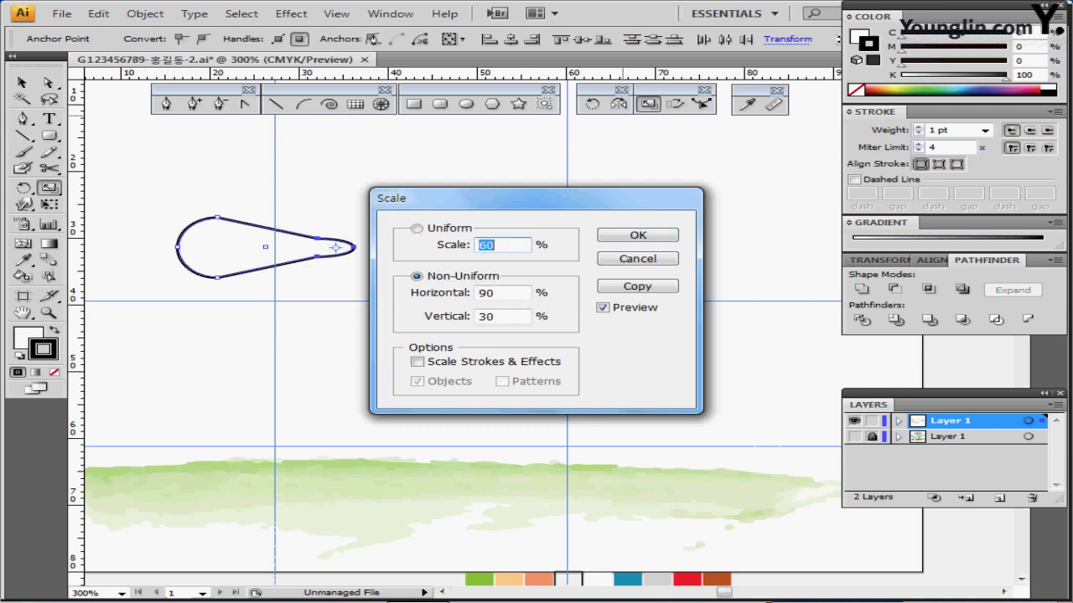
text(130)
key(Return)
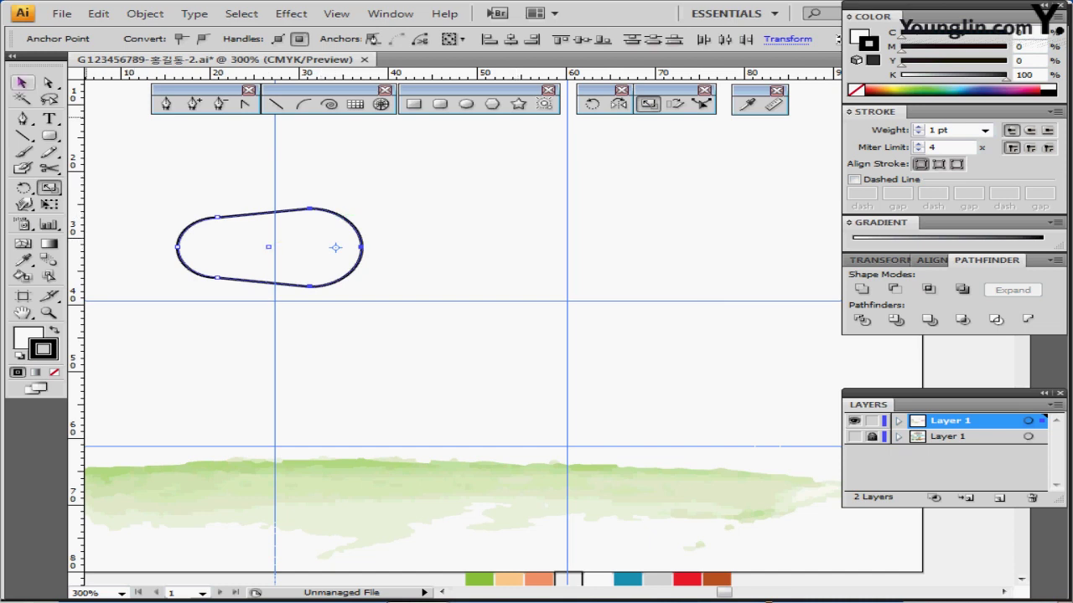
Rotate the whole tapered shape counterclockwise about its centre, move it about 4 mm left and 4 mm down, and deselect it.
drag(145, 179, 410, 328)
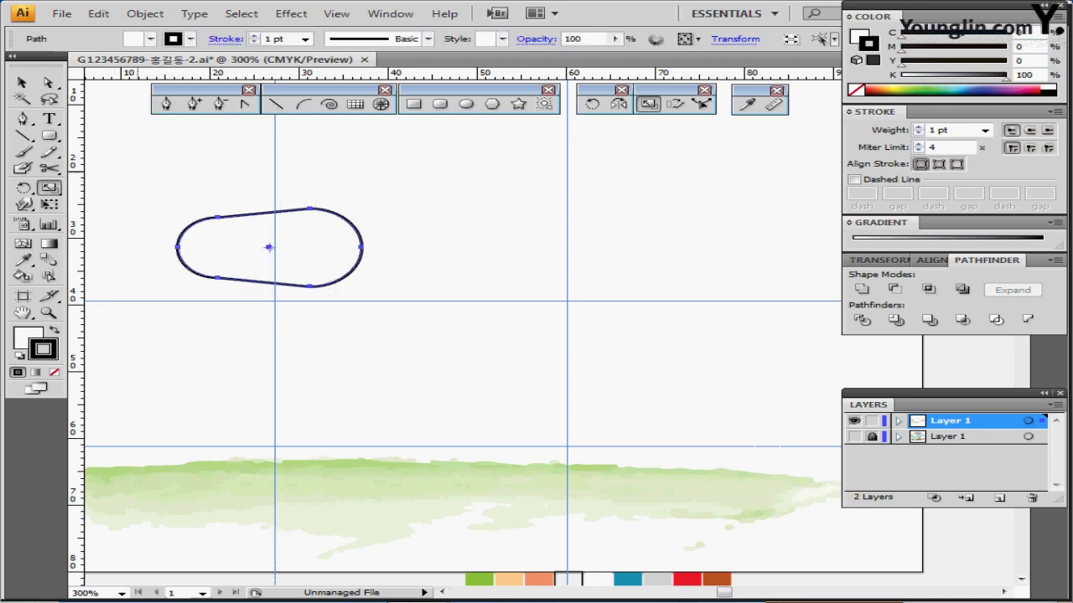
drag(137, 173, 368, 333)
key(ctrl+a)
click(591, 103)
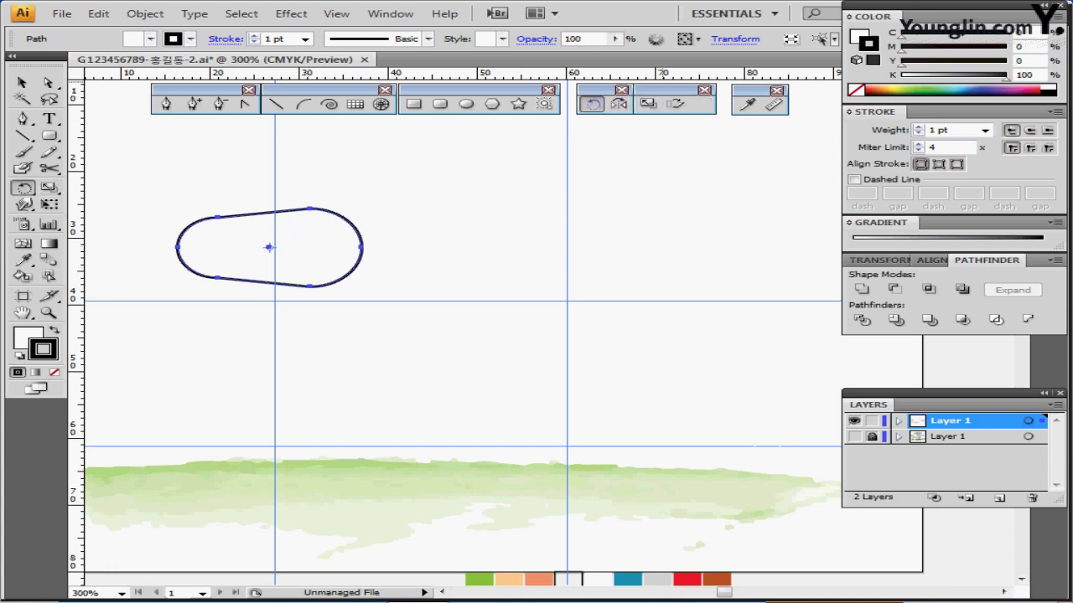
alt+click(268, 248)
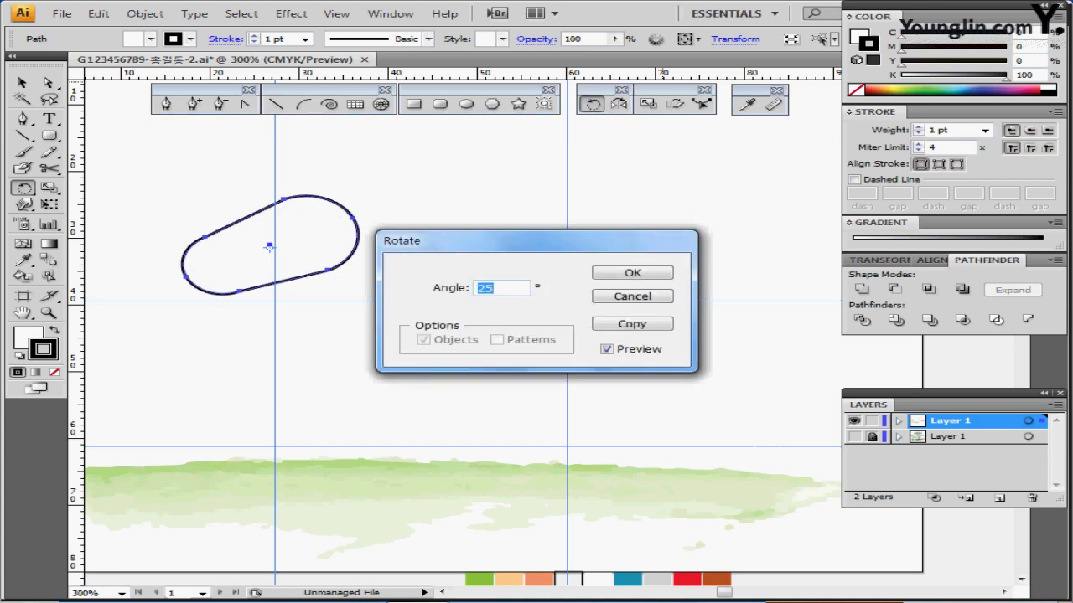
key(Return)
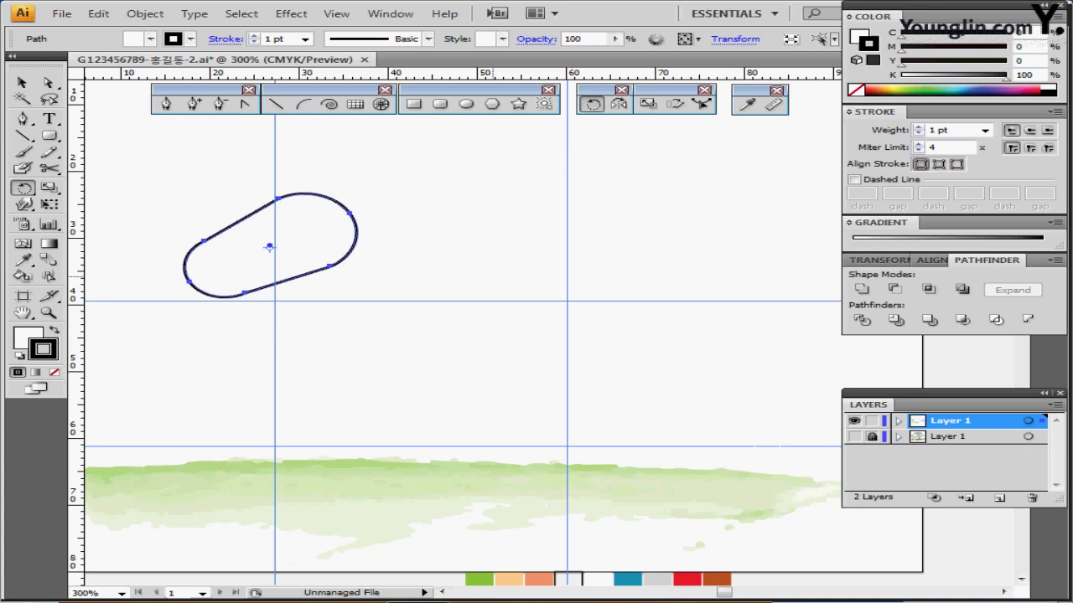
drag(355, 237, 319, 271)
key(ctrl+shift+a)
Create a 27 × 23 mm rectangle below and right of the tapered shape, and move it up to overlap the shape's right end.
click(414, 104)
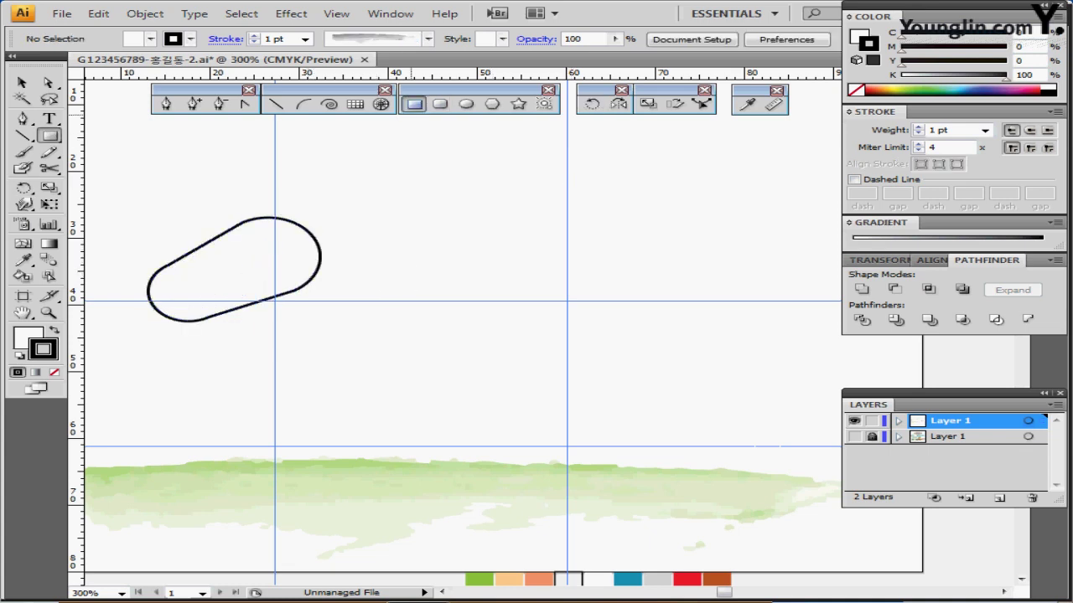
click(293, 301)
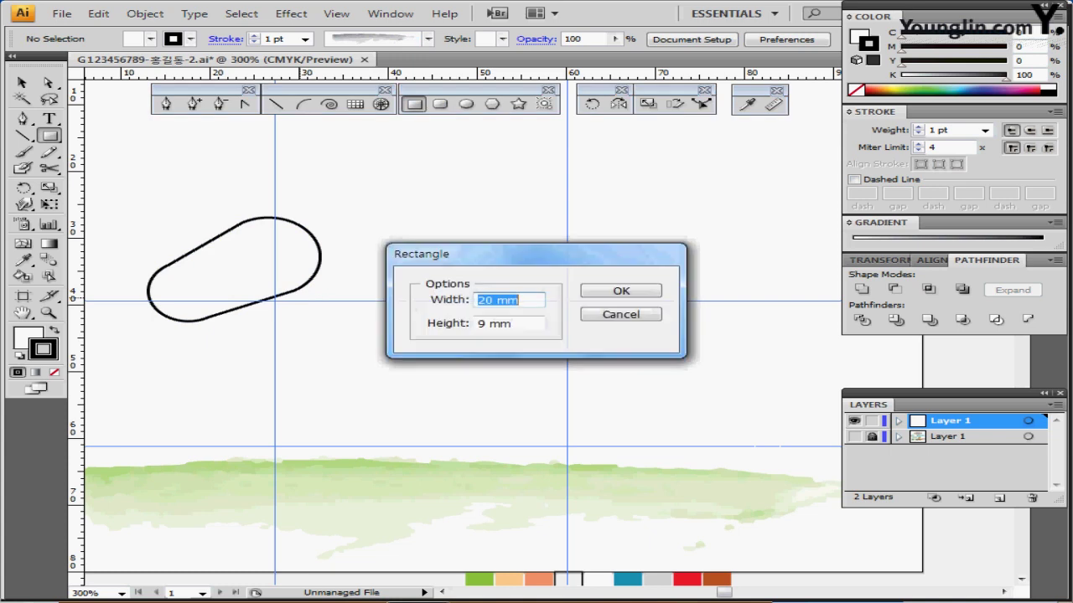
text(2)
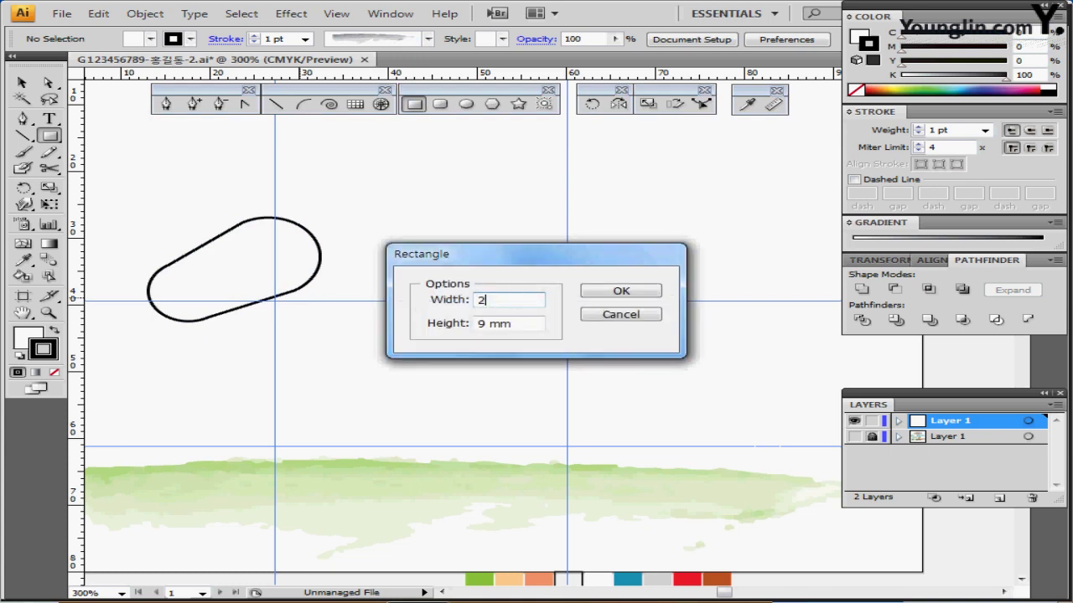
text(7)
key(Tab)
text(17)
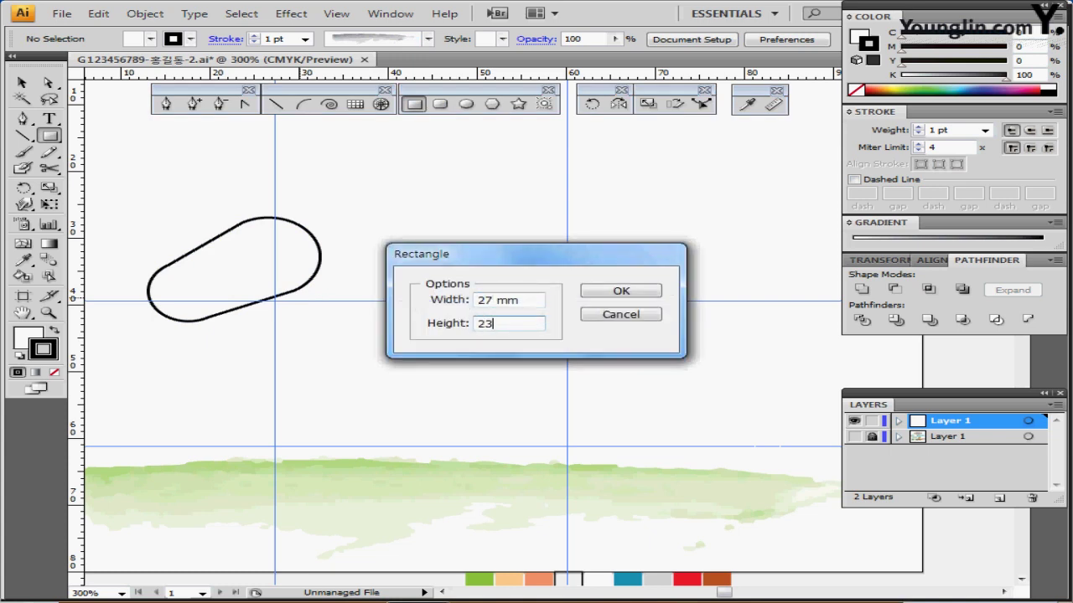
key(Return)
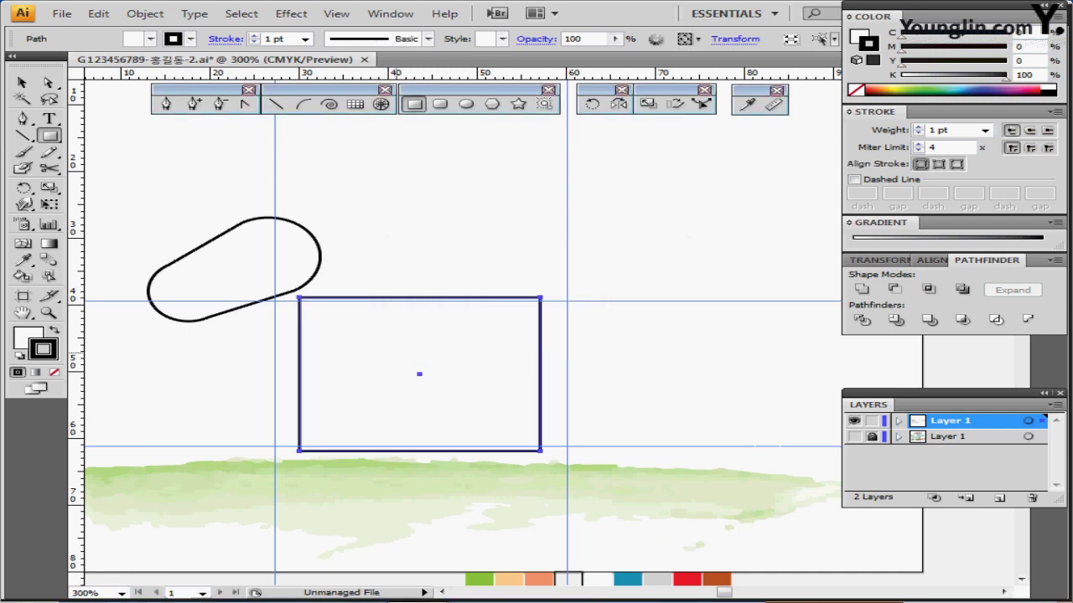
drag(395, 352, 390, 337)
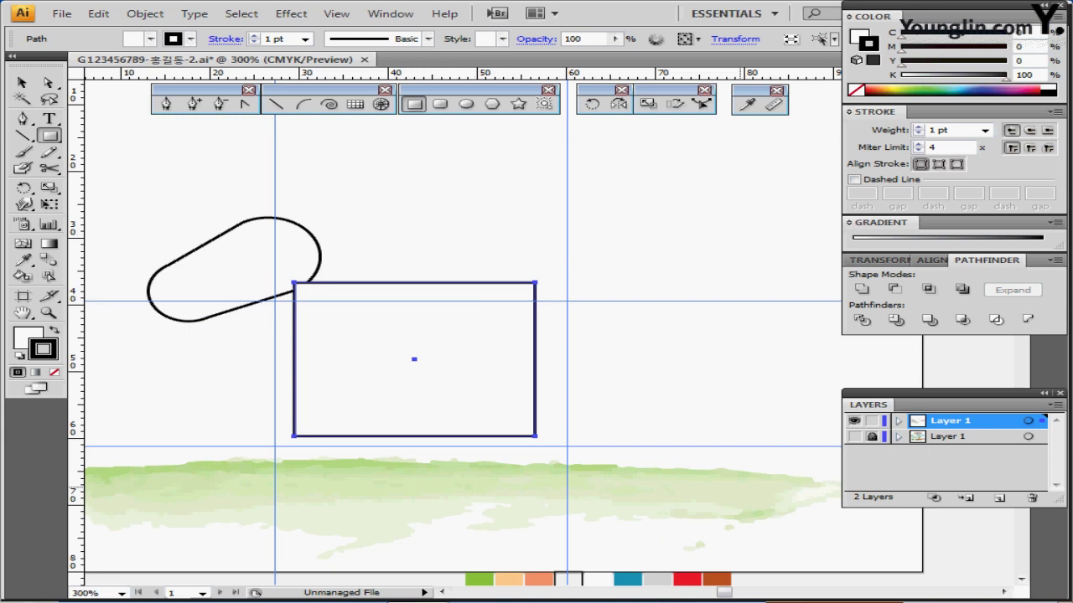
Show the locked reference layer as outlines and move the tapered shape and rectangle together onto the horse's head and body.
click(853, 437)
key(ctrl+y)
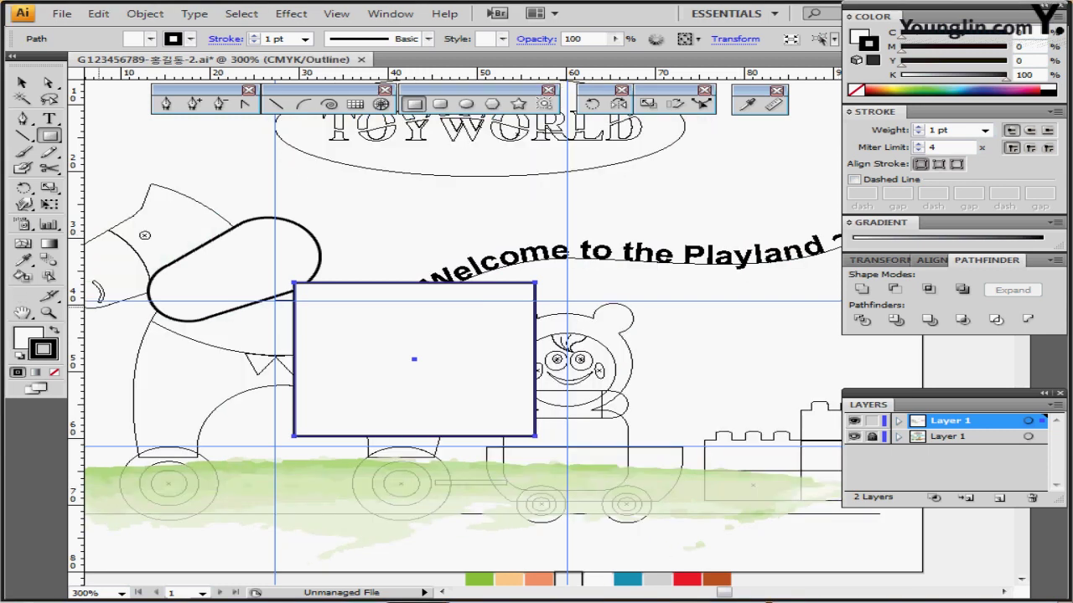
scroll(155, 272, left, 1)
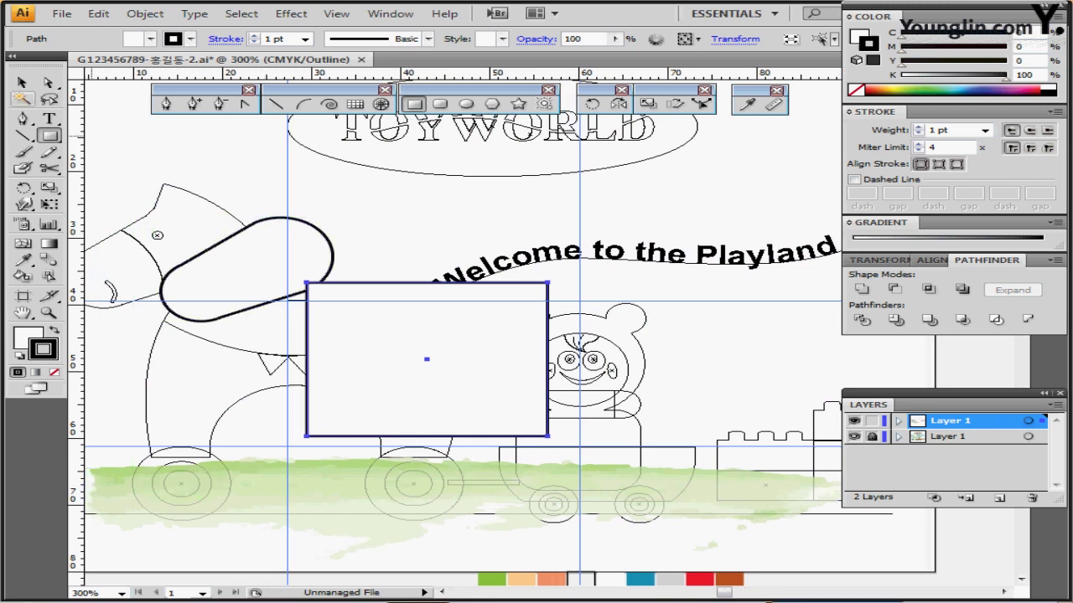
click(23, 83)
mouse_move(383, 354)
mouse_down()
mouse_move(288, 343)
mouse_move(362, 351)
mouse_up()
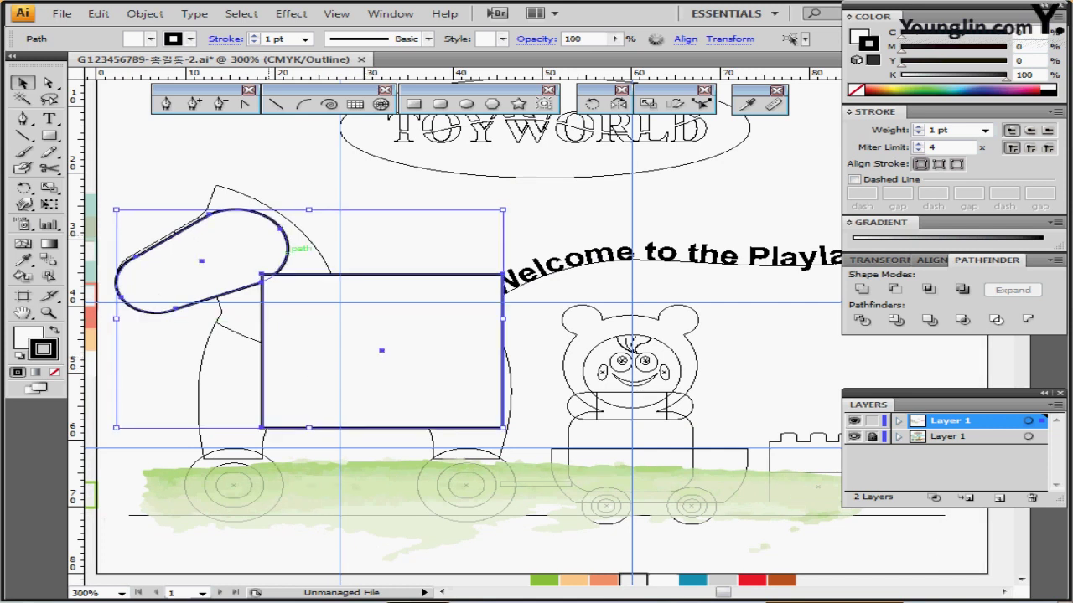
Move the rectangle alone down-left so its top edge meets the 40 mm horizontal guide, then deselect it and hide the reference layer.
click(233, 191)
drag(251, 241, 225, 261)
click(337, 194)
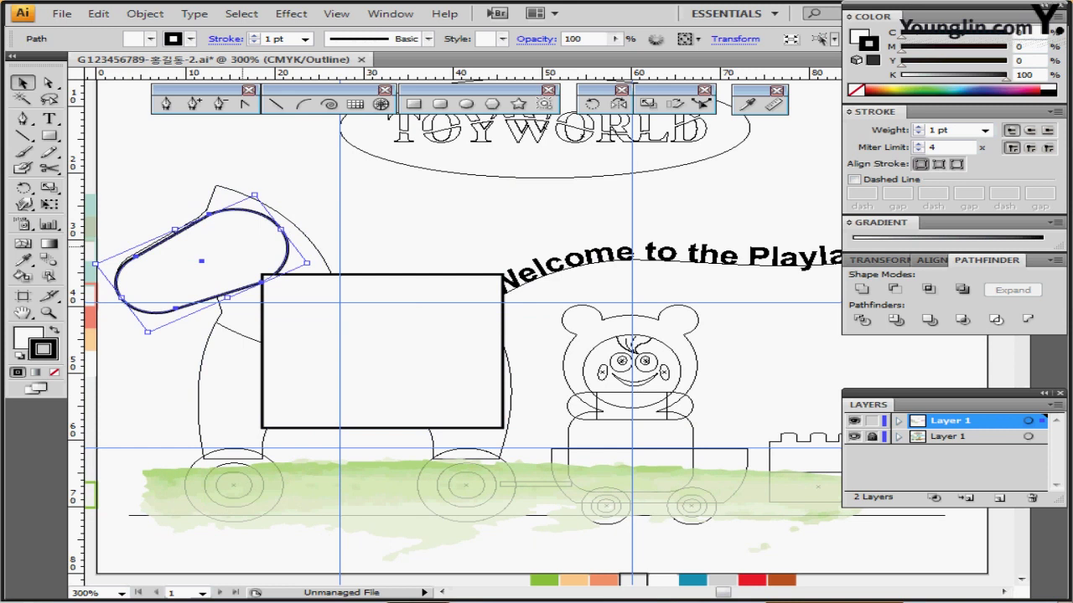
drag(334, 345, 350, 380)
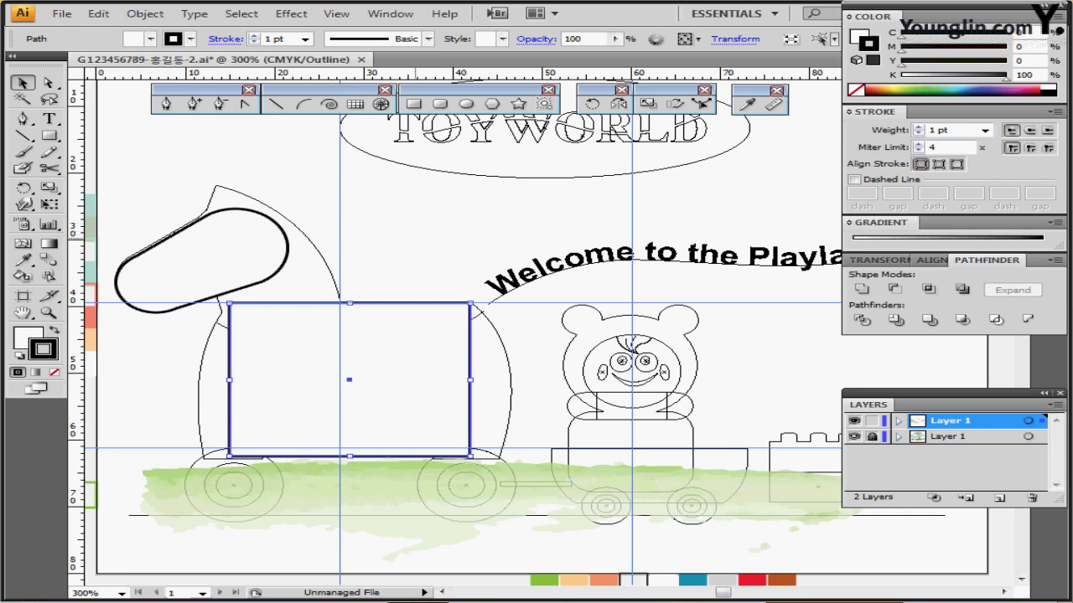
click(624, 219)
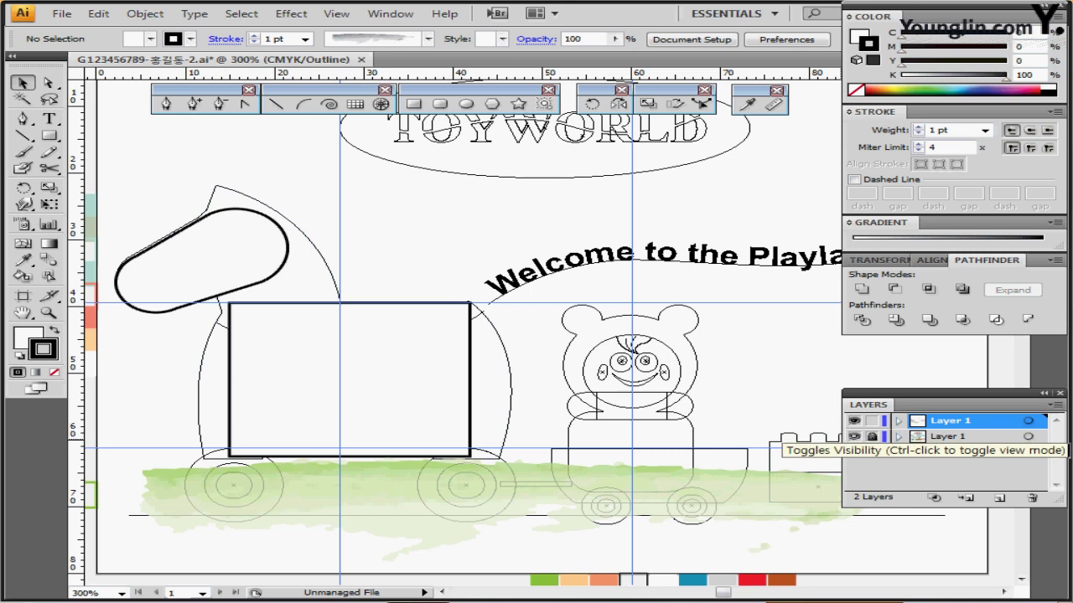
click(853, 436)
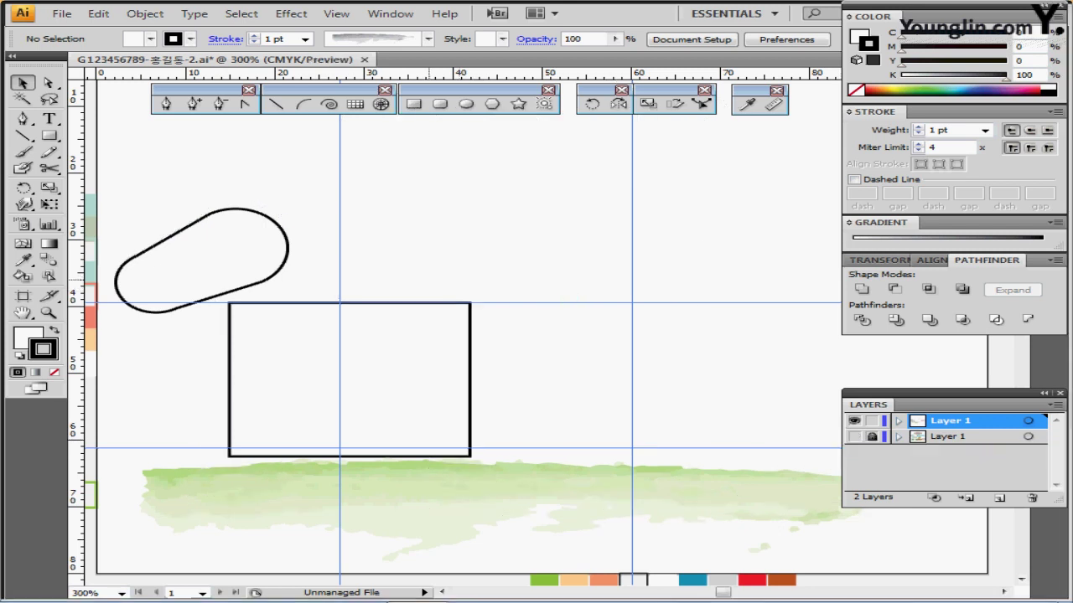
Paste the green neck and leg curves and the magenta mane curve in front of the base shapes and deselect them.
key(ctrl+f)
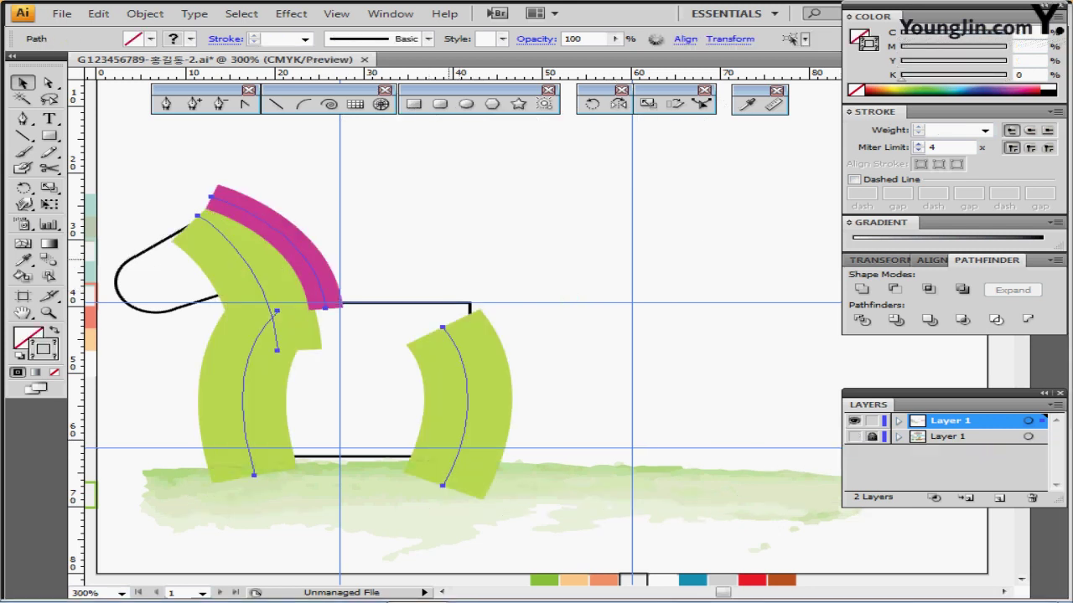
key(ctrl+equal)
drag(469, 335, 463, 330)
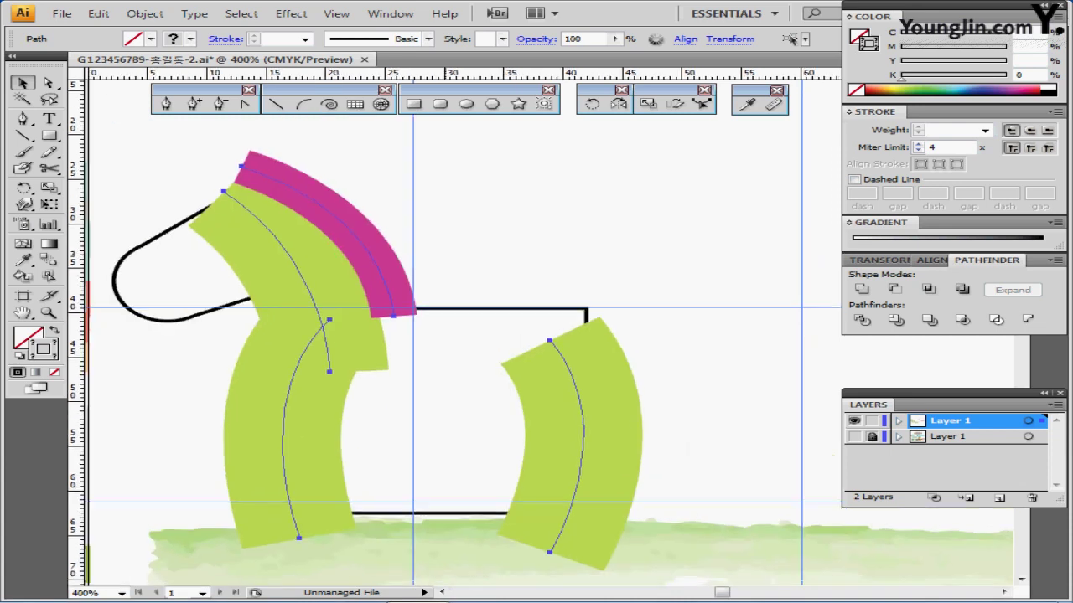
key(ctrl+shift+a)
click(124, 258)
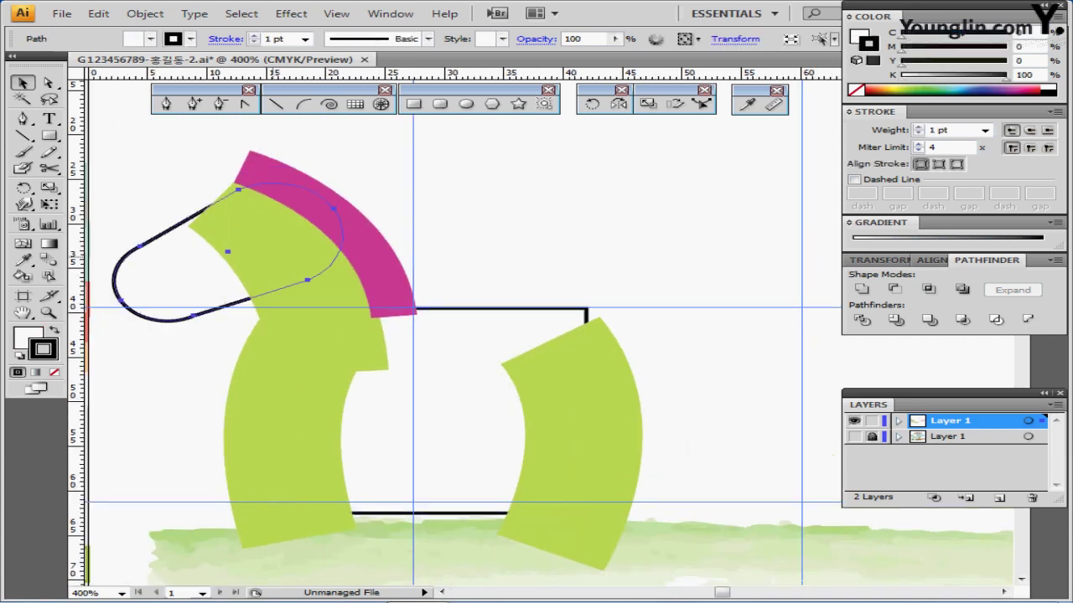
key(ctrl+shift+a)
double_click(115, 279)
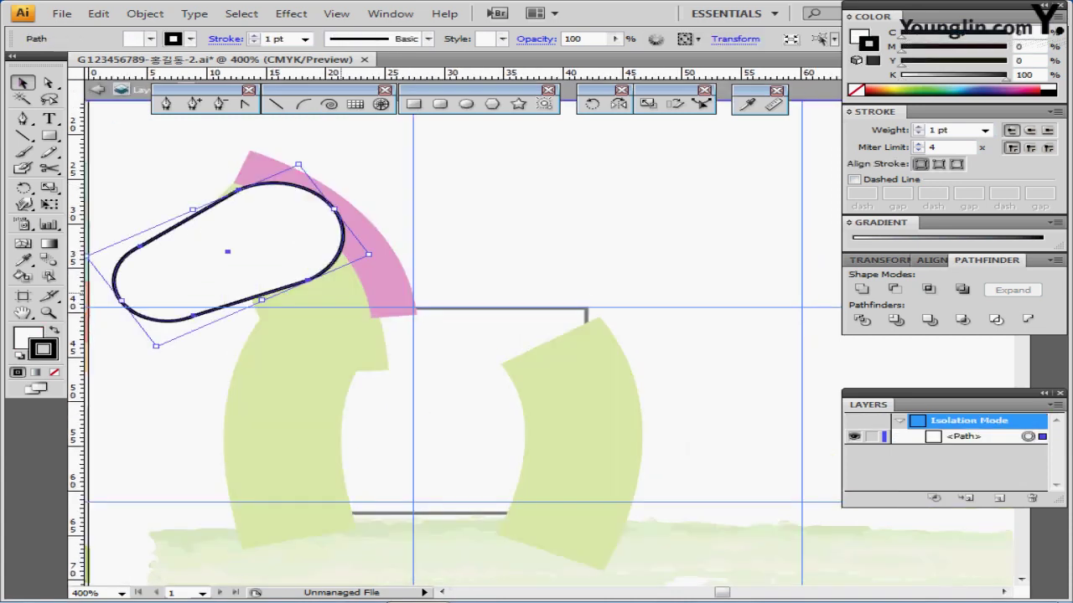
double_click(151, 348)
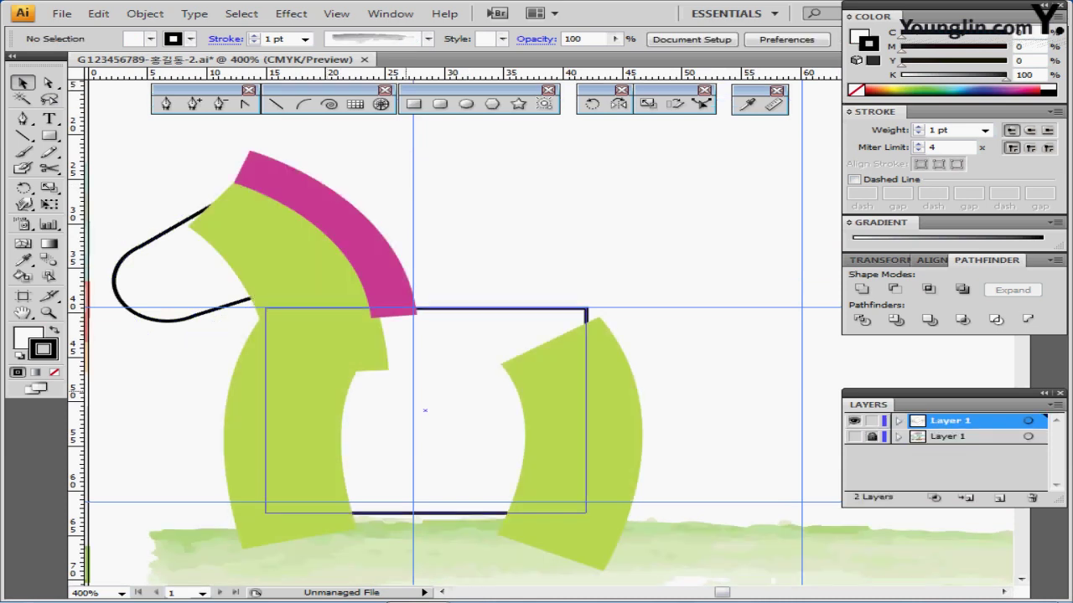
drag(401, 381, 373, 359)
key(ctrl+z)
Select the neck curve in outline view, recolour its stroke orange with 61% magenta and less cyan, and bring it to the front.
key(ctrl+y)
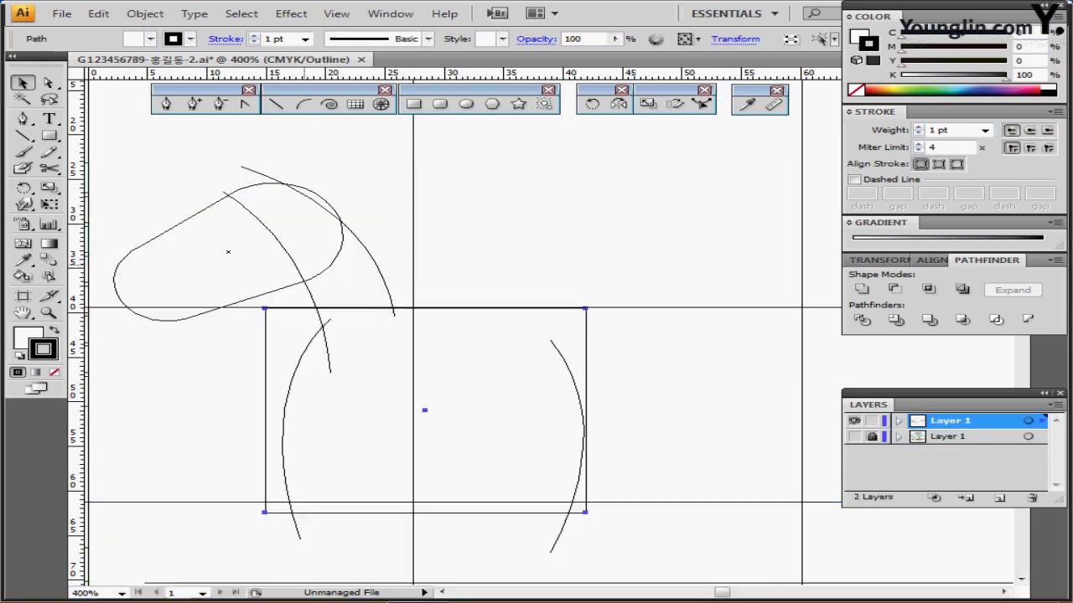
click(308, 285)
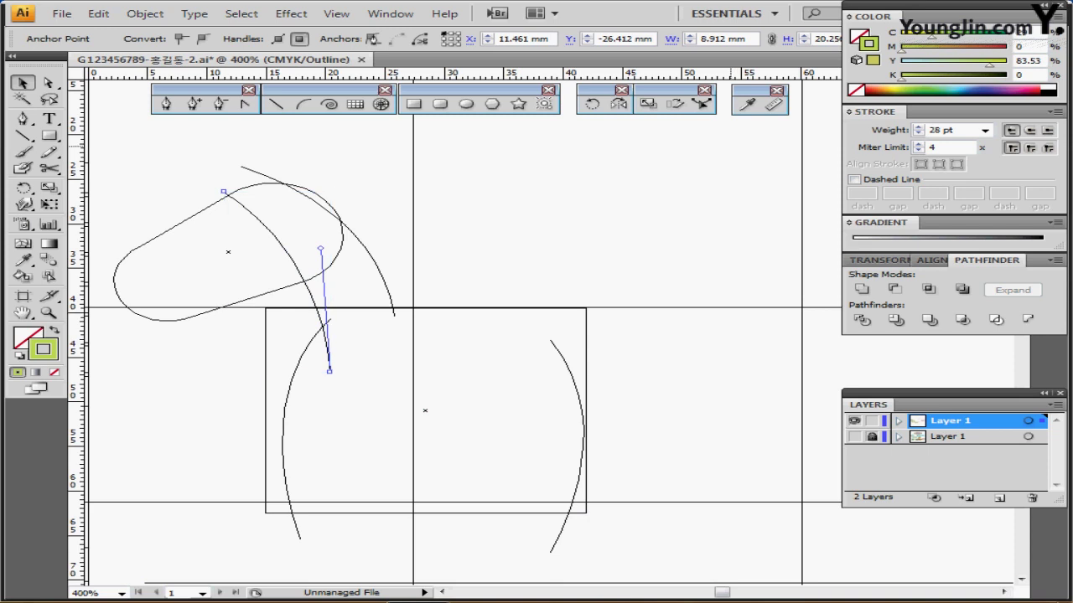
key(ctrl+y)
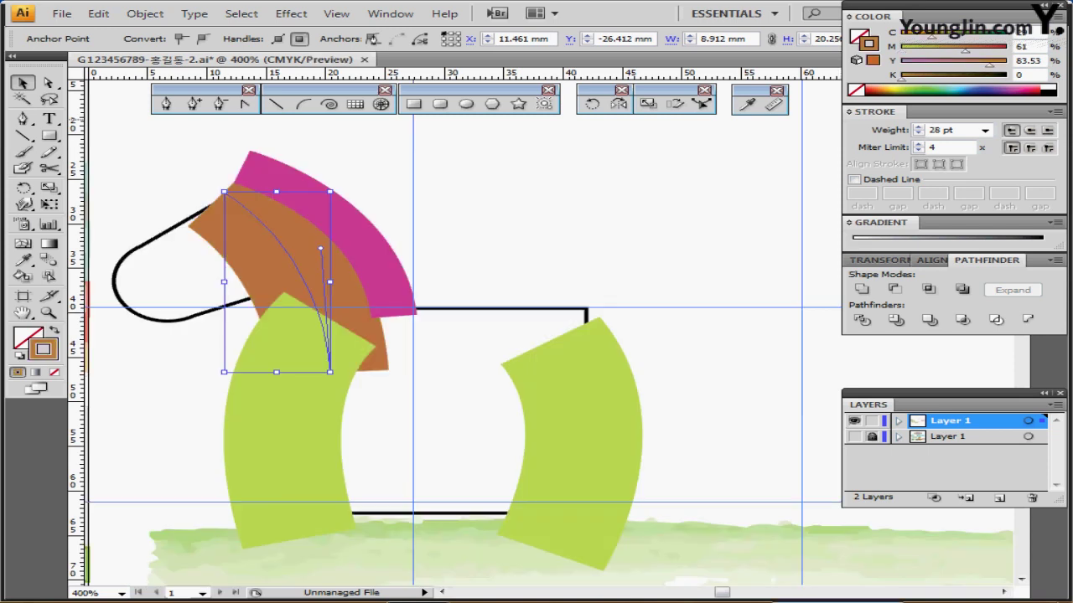
drag(932, 37, 909, 36)
key(ctrl+shift+bracketright)
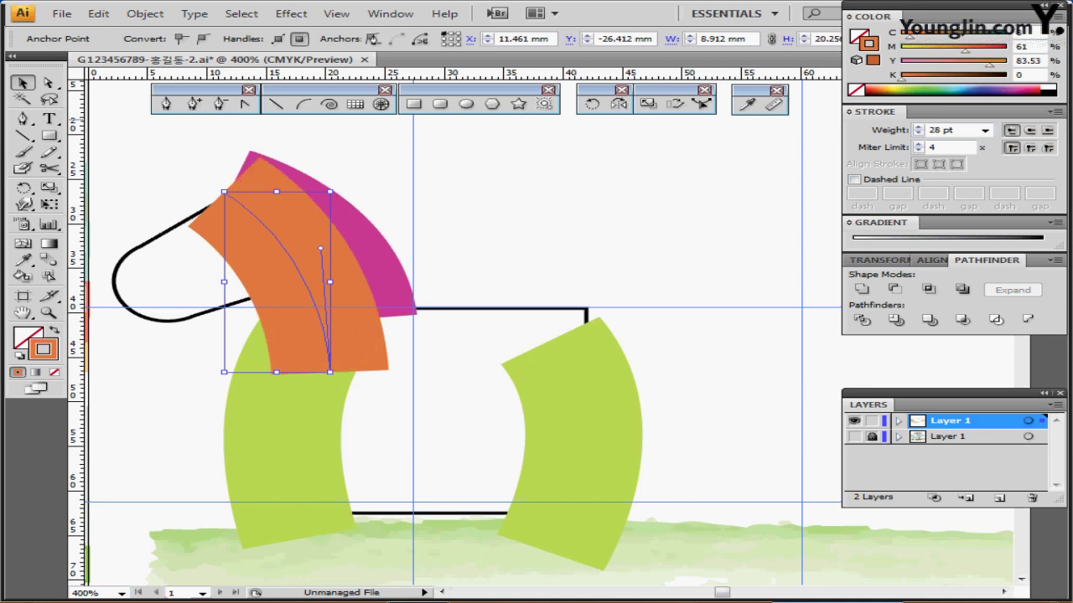
click(271, 434)
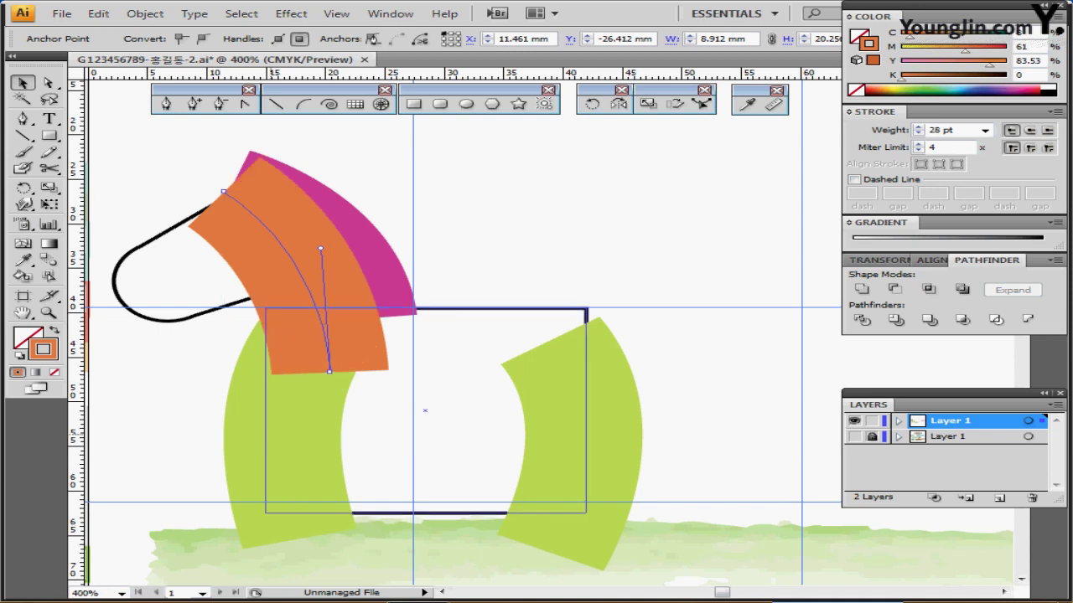
Deselect the neck curve and check the stroke weight of the green rear leg curve.
click(270, 434)
click(254, 434)
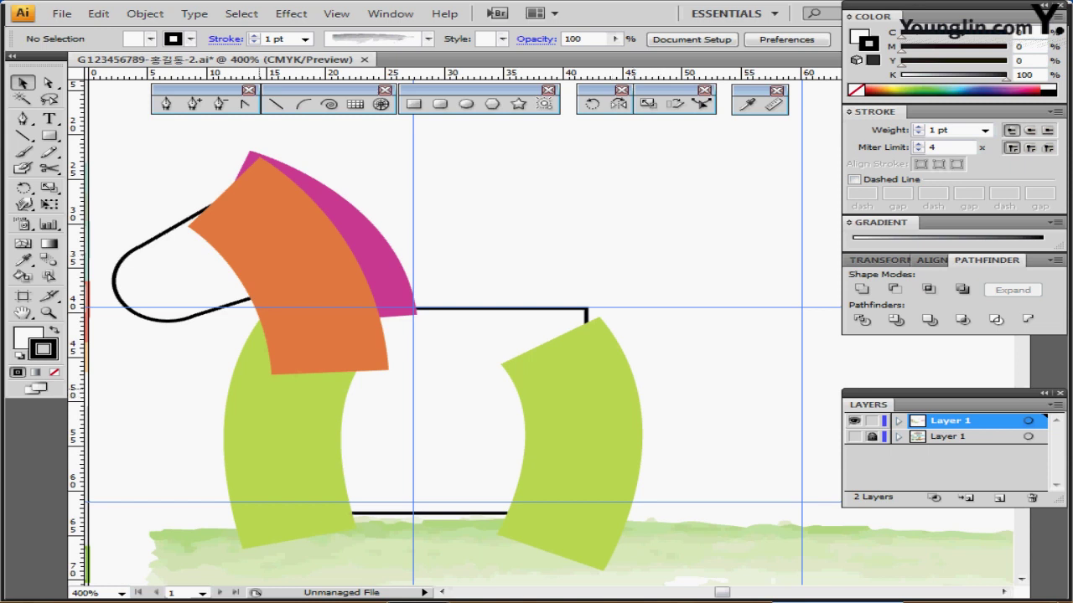
click(285, 424)
click(254, 430)
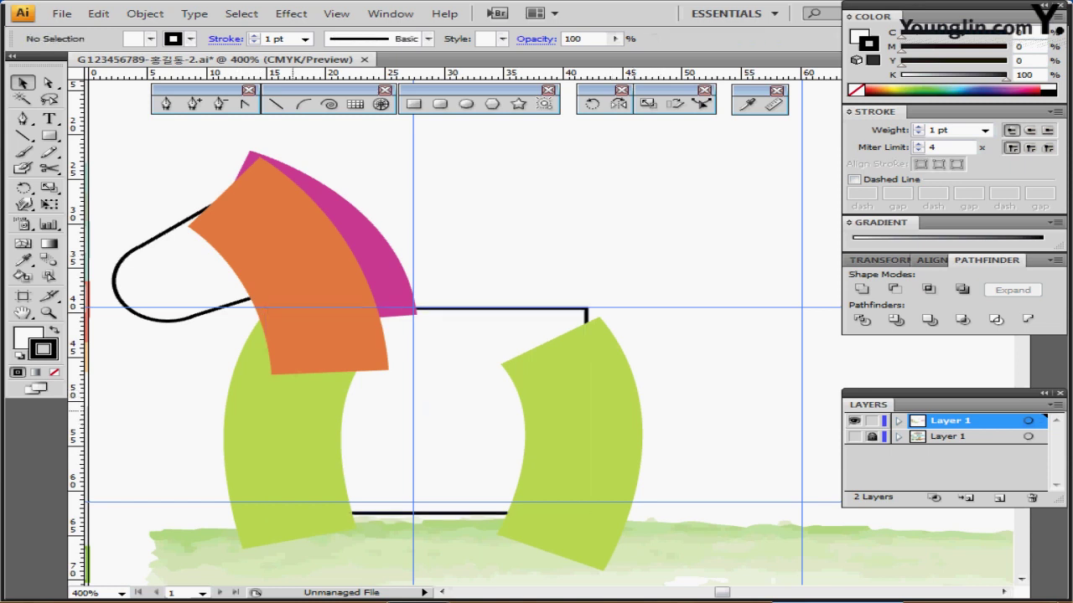
click(279, 433)
ctrl+click(584, 425)
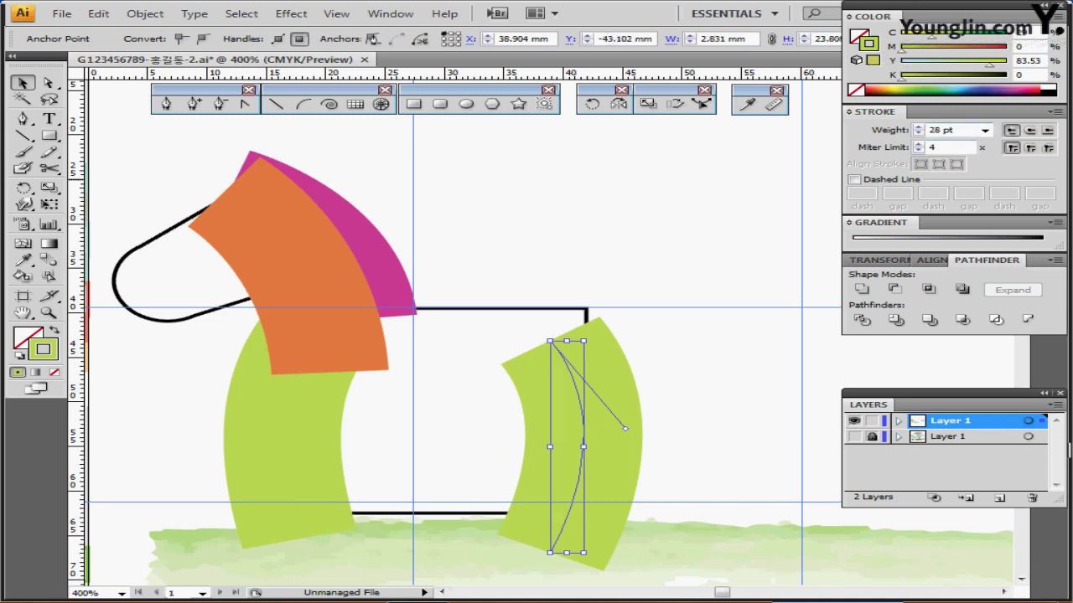
click(938, 129)
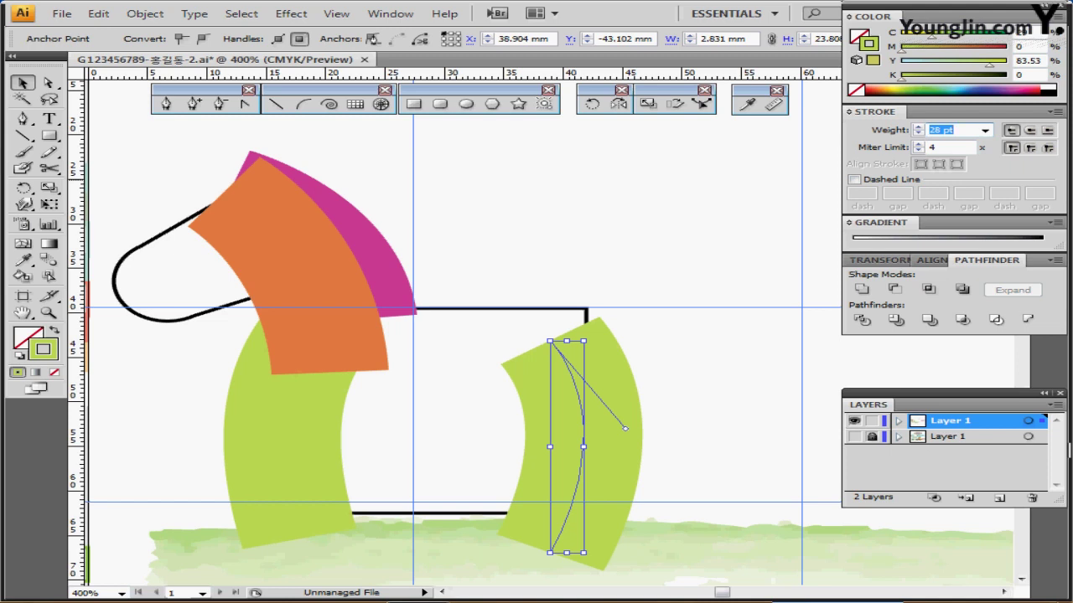
ctrl+click(570, 159)
Bring the magenta mane curve in front of the orange neck and check its stroke weight.
ctrl+click(365, 247)
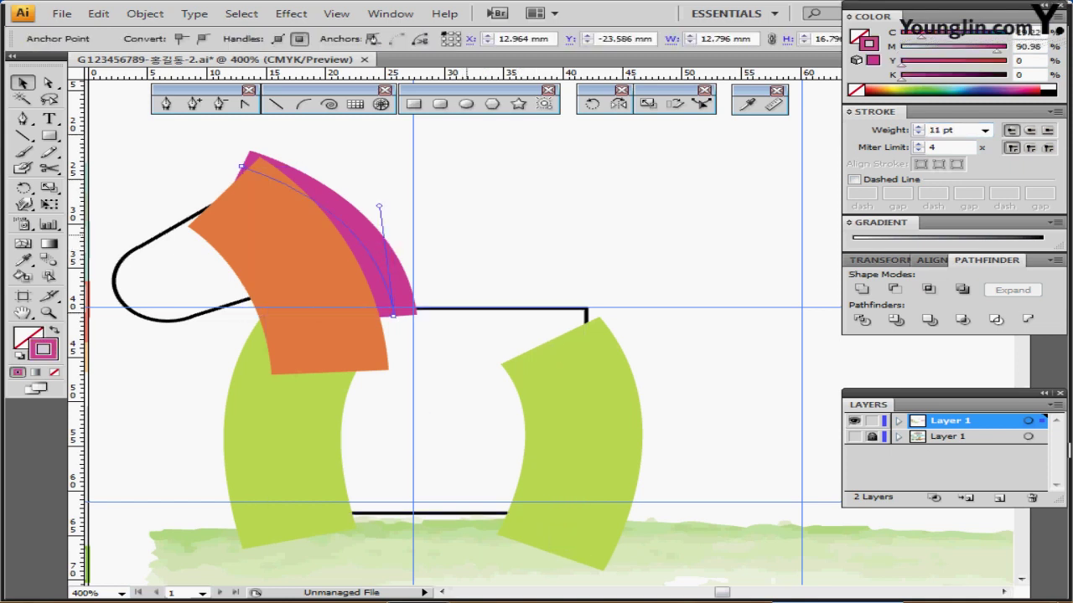
key(ctrl+shift+])
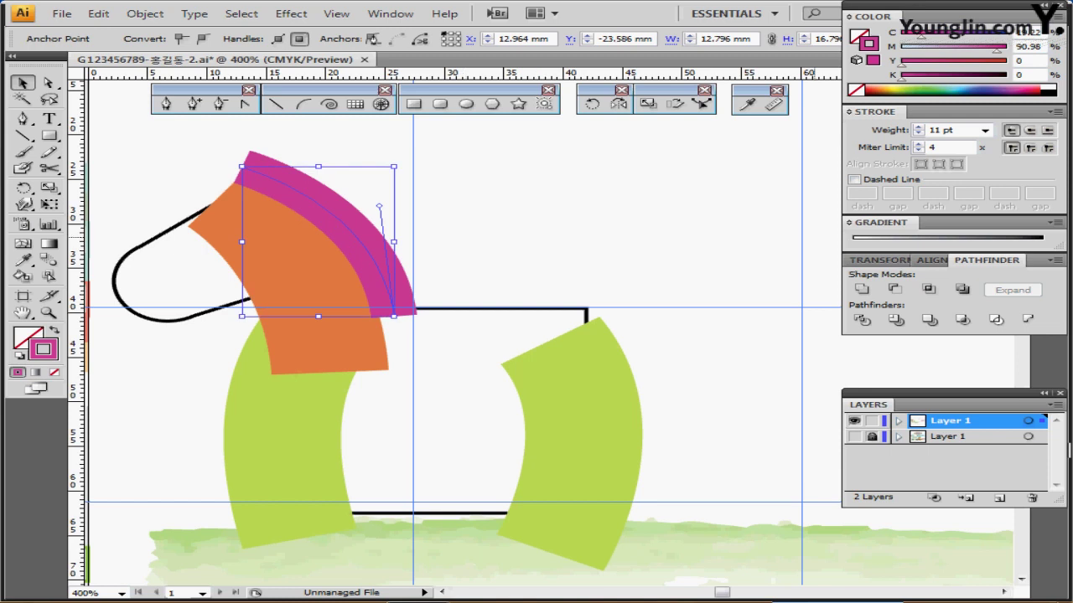
double_click(941, 131)
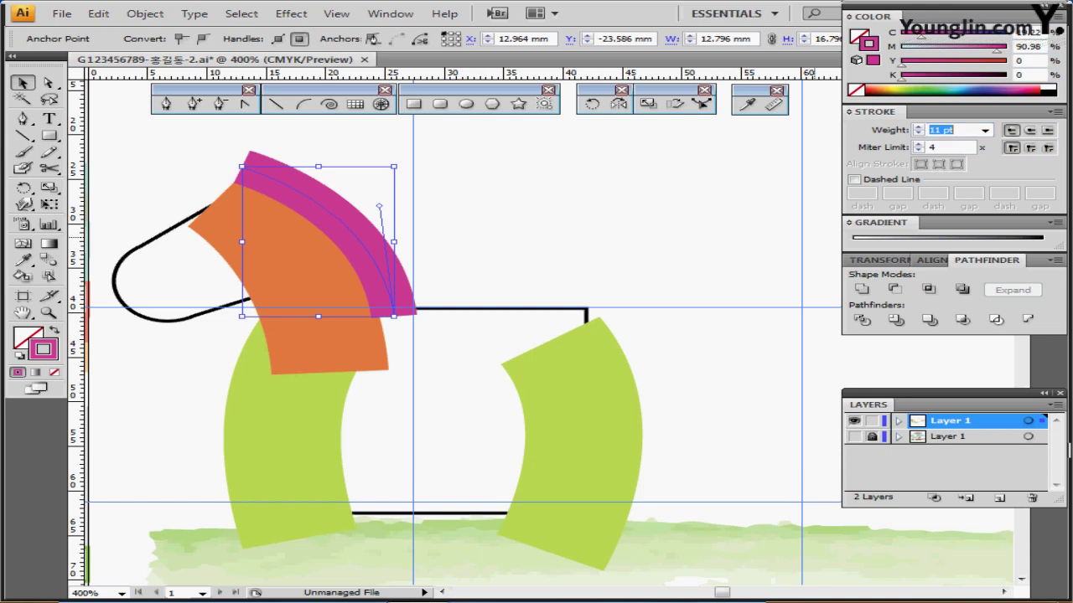
ctrl+shift+click(436, 364)
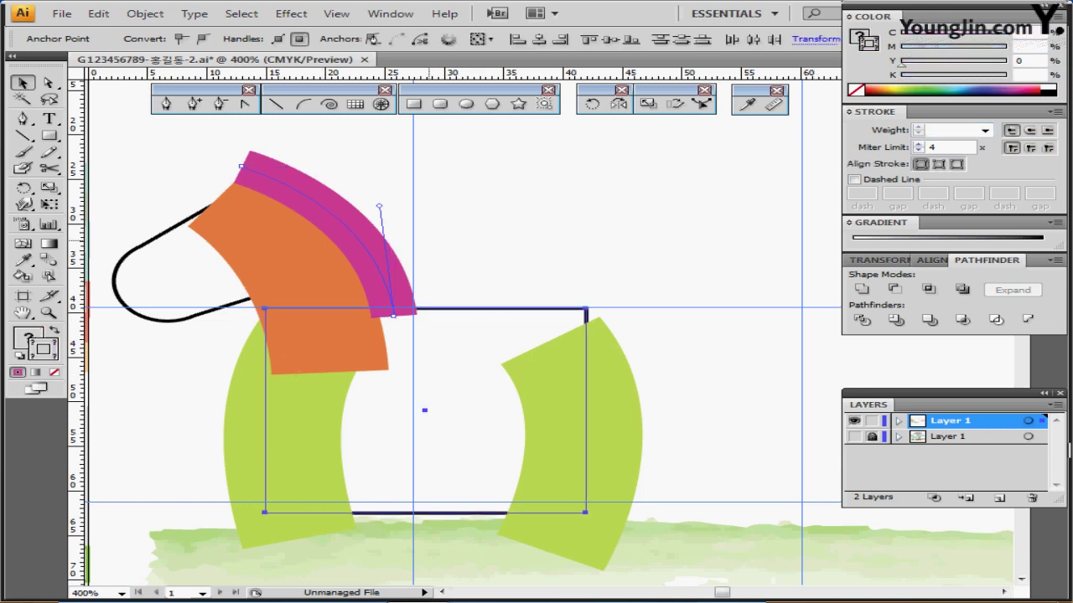
Select the mane, neck and both leg curves without the head and body shapes, and convert their strokes to outlined shapes.
click(22, 83)
drag(121, 154, 668, 456)
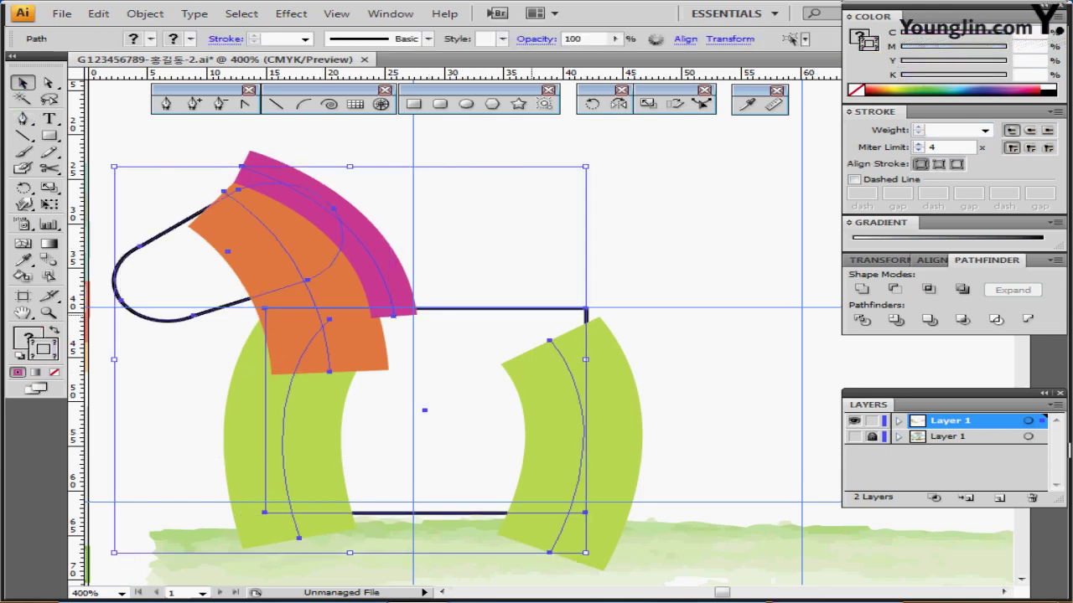
shift+click(479, 310)
shift+click(170, 312)
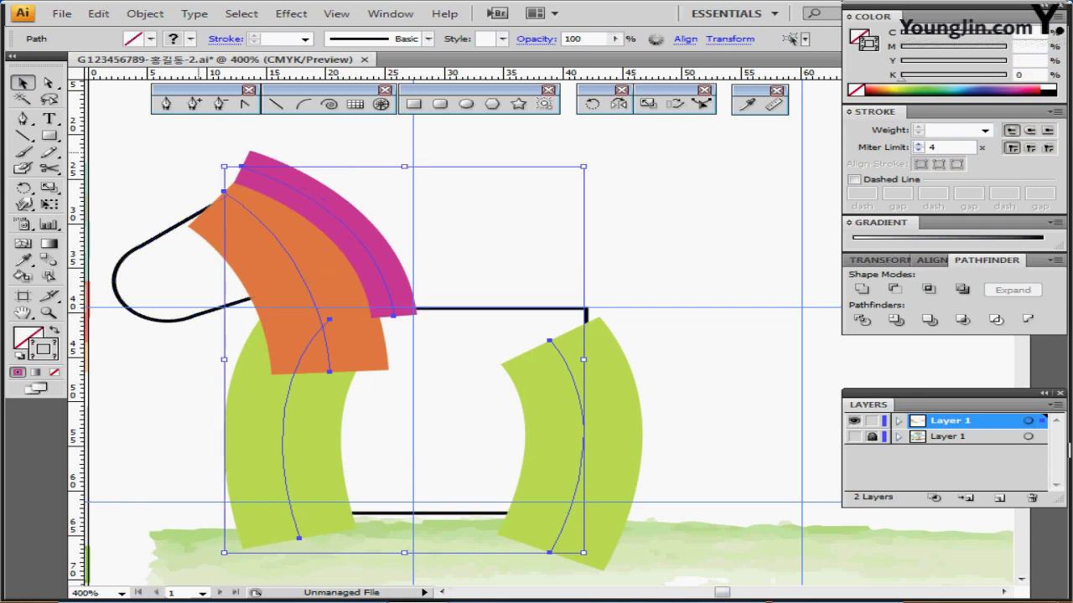
click(145, 13)
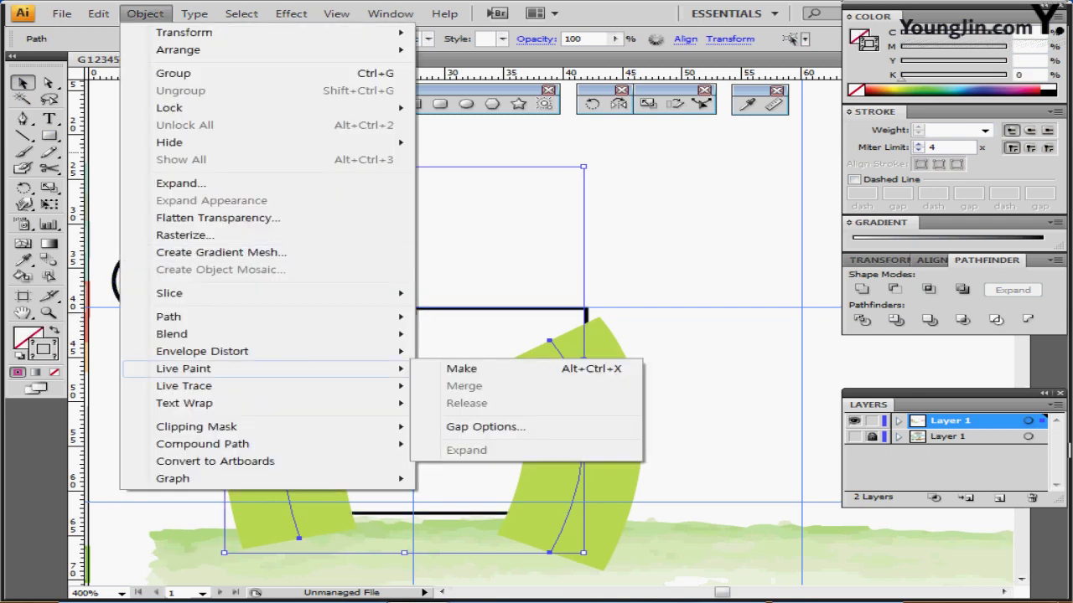
mouse_move(168, 316)
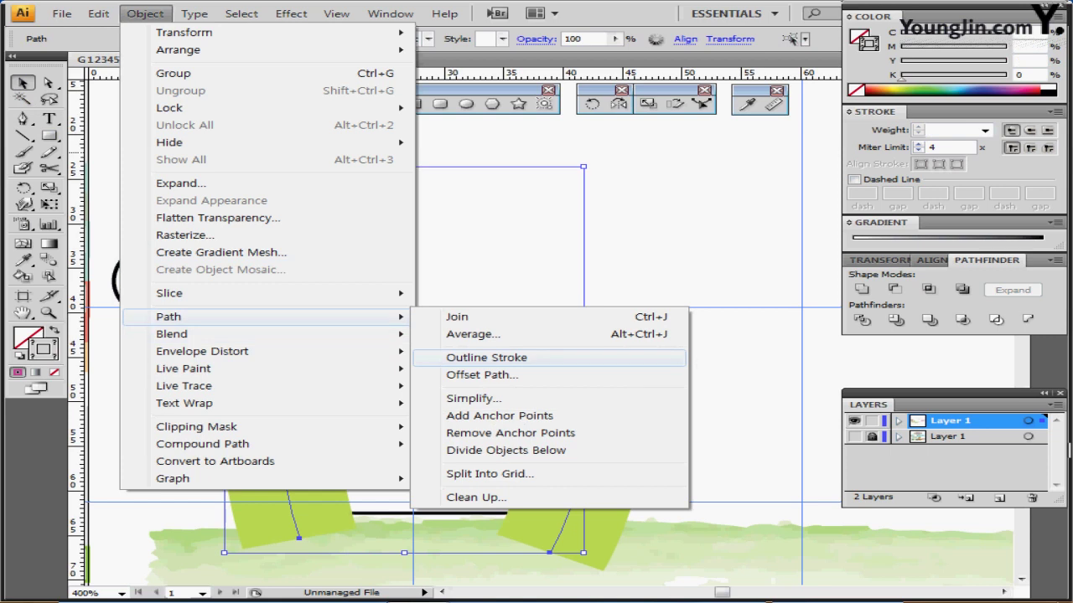
click(486, 357)
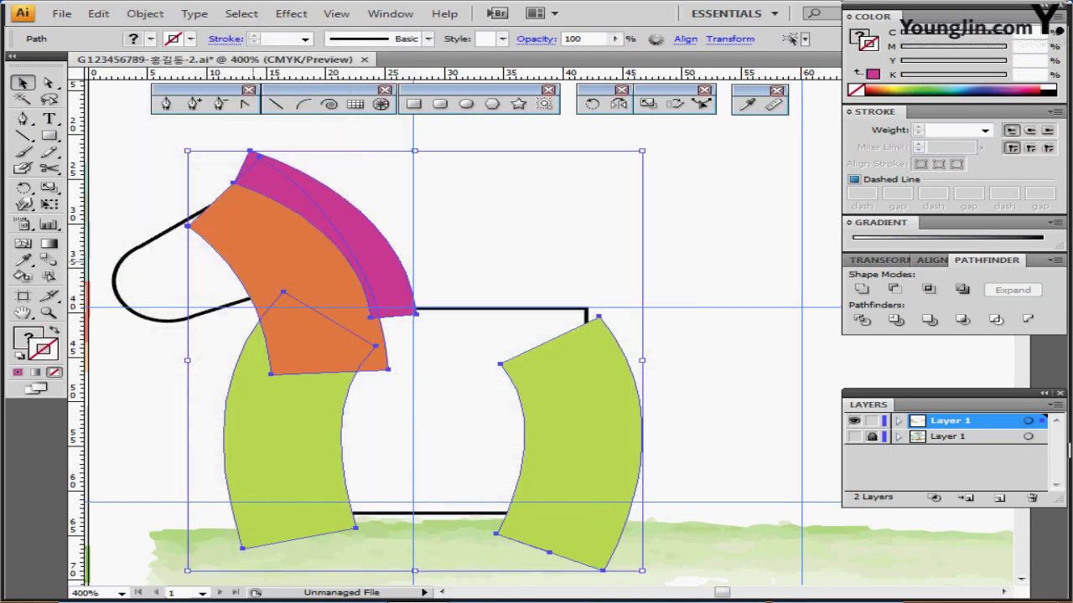
click(159, 182)
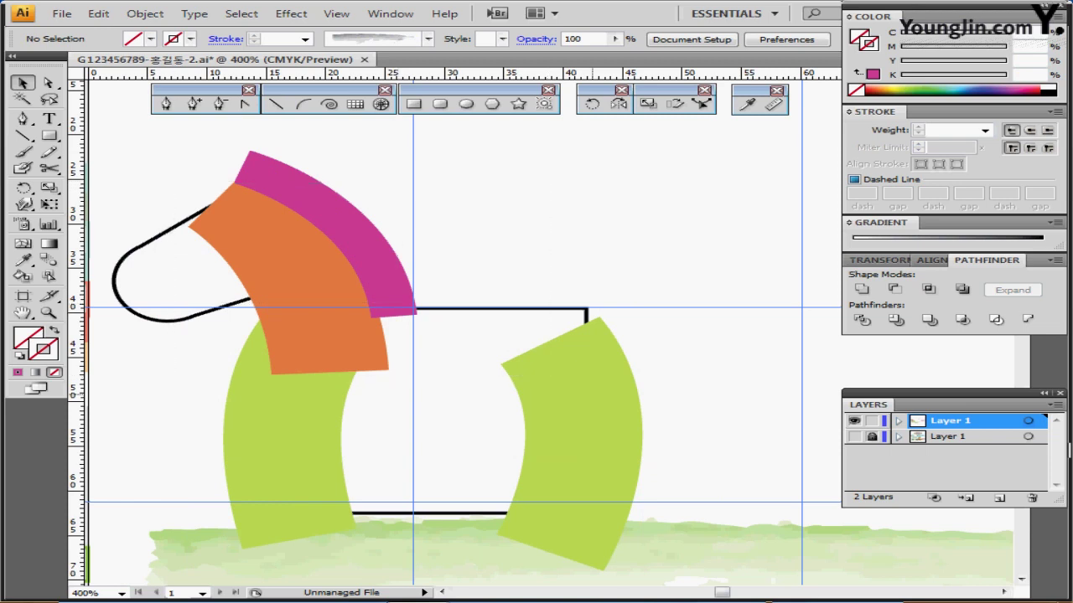
Try to unite all the horse parts into one shape, undo it and deselect them.
key(ctrl+a)
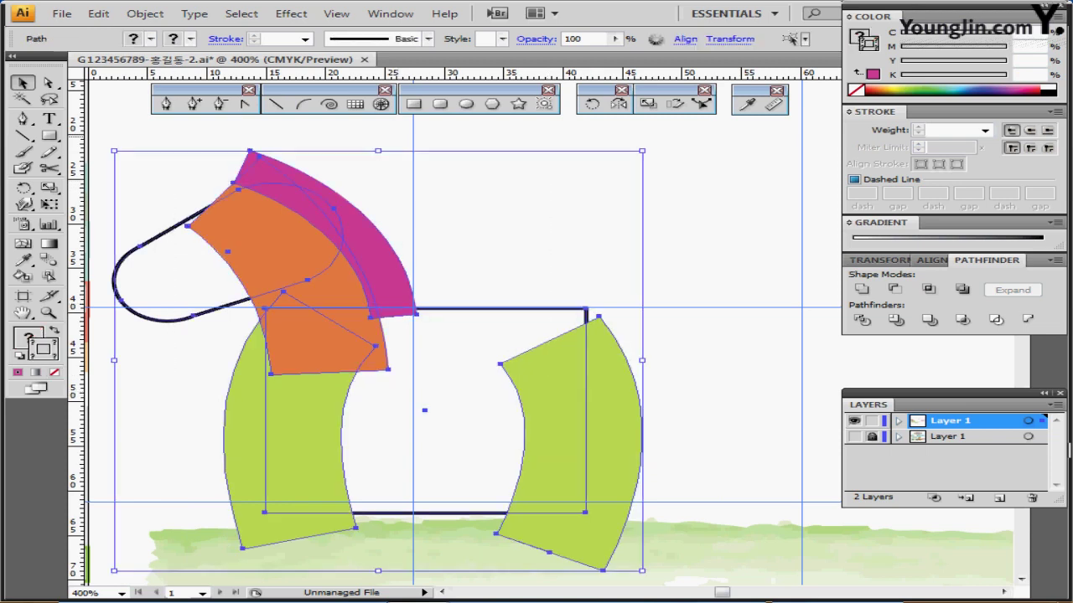
click(860, 288)
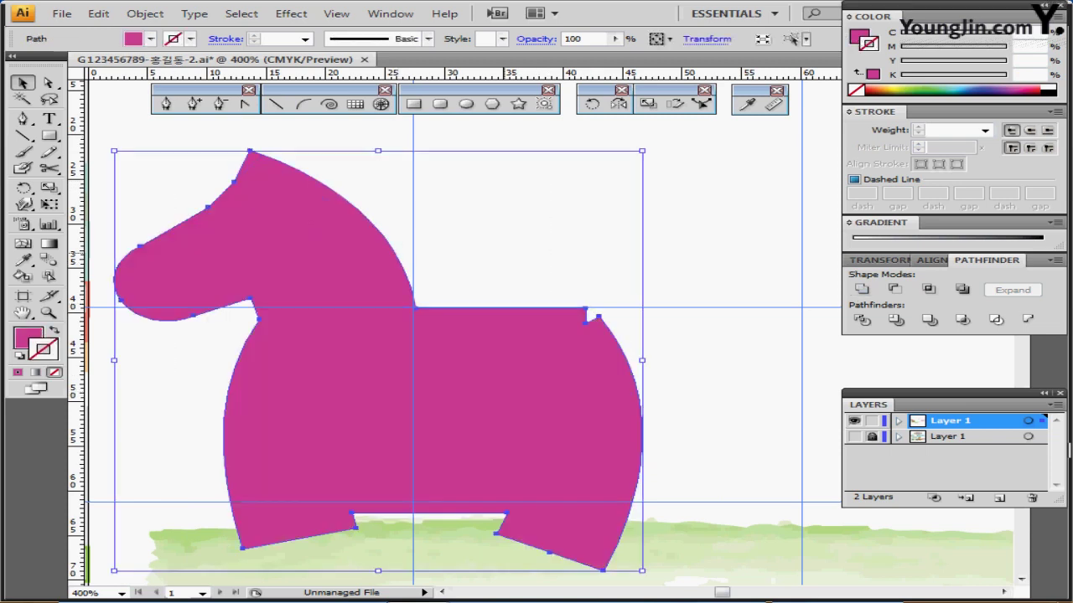
key(ctrl+z)
click(677, 369)
Nudge the green rear leg left and up until its upper tip meets the back corner of the body rectangle.
click(597, 378)
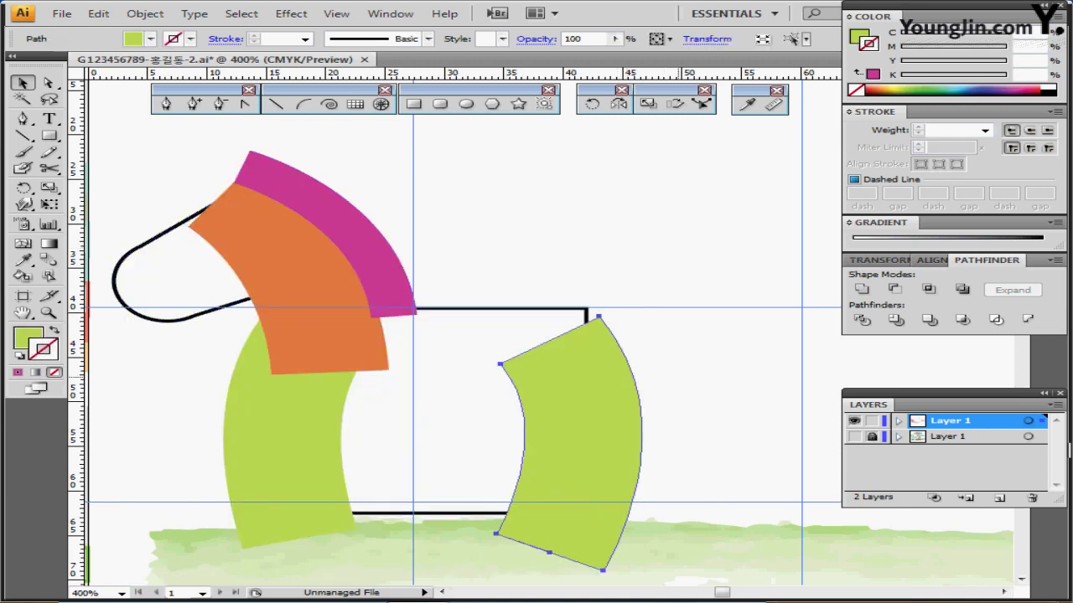
key(Left)
key(Left)
key(Left)
key(Up)
key(Up)
key(Up)
key(Up)
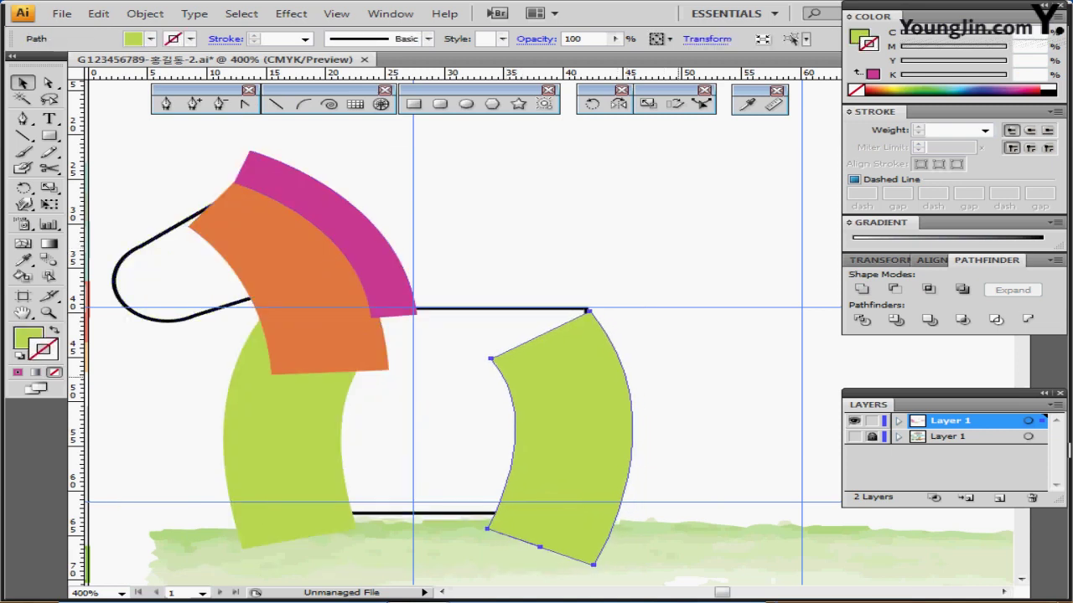
key(Left)
Select all the horse parts and unite them into a single silhouette.
key(ctrl+shift+a)
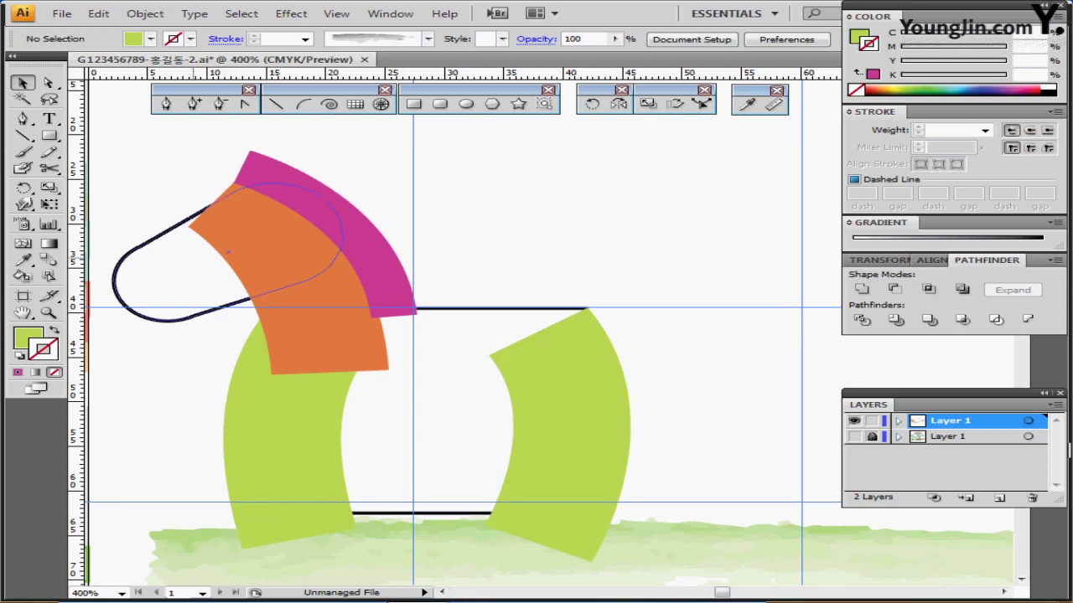
key(ctrl+a)
click(862, 288)
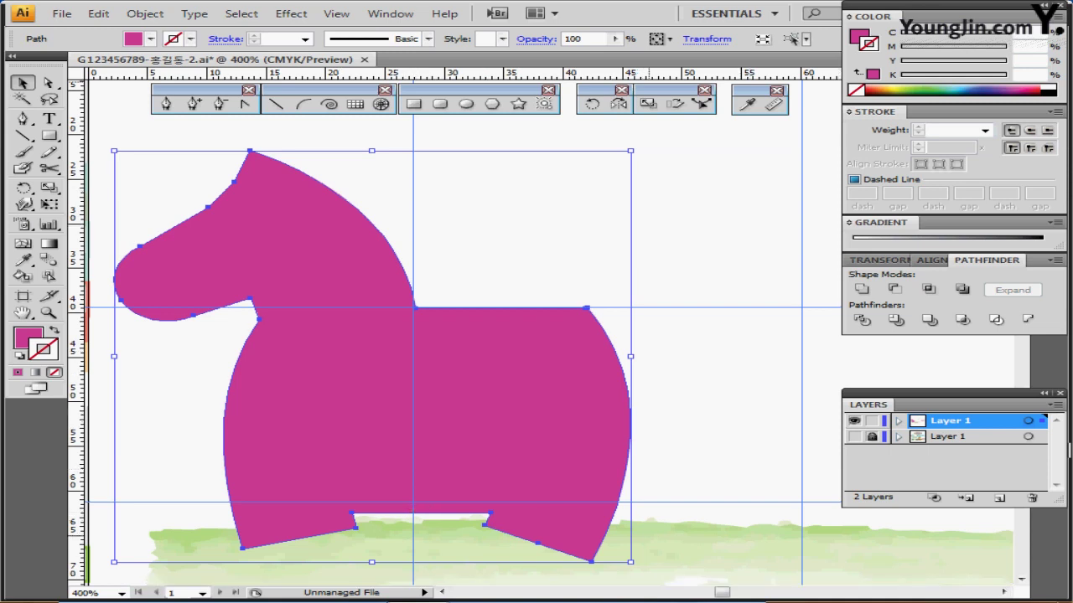
Show the reference layer as outlines and draw a rectangle about 39 by 5 mm across the wheels, its top edge at the reference leg ends.
key(m)
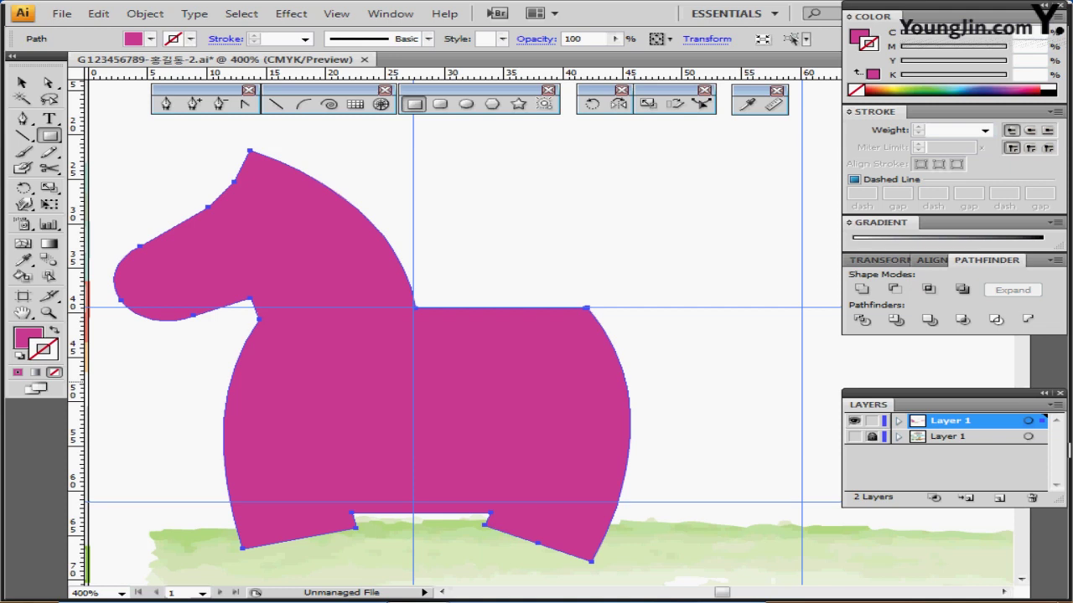
click(854, 436)
ctrl+click(854, 420)
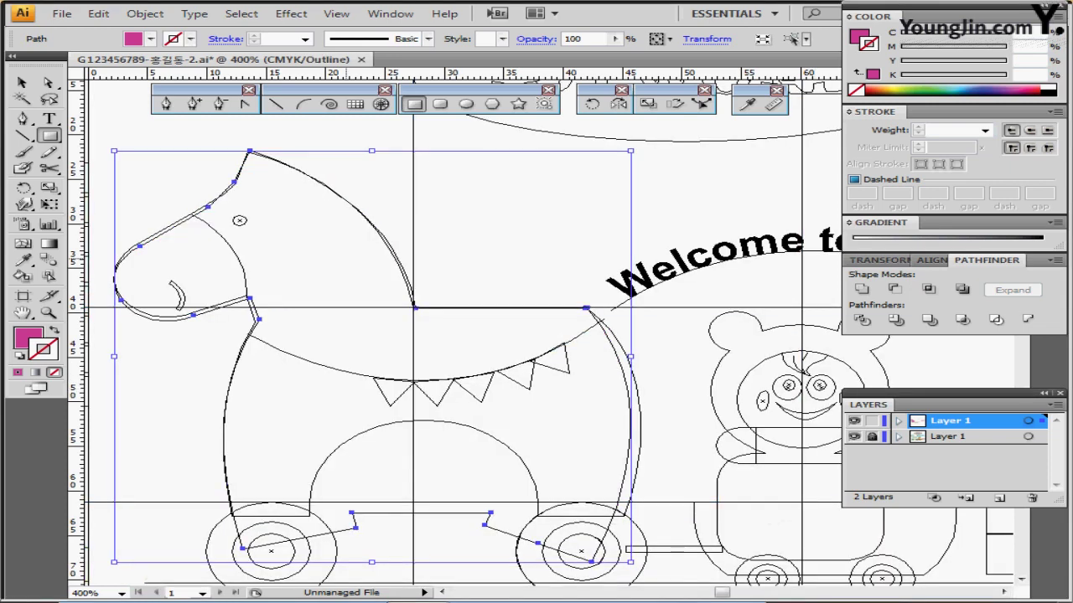
drag(500, 288, 513, 239)
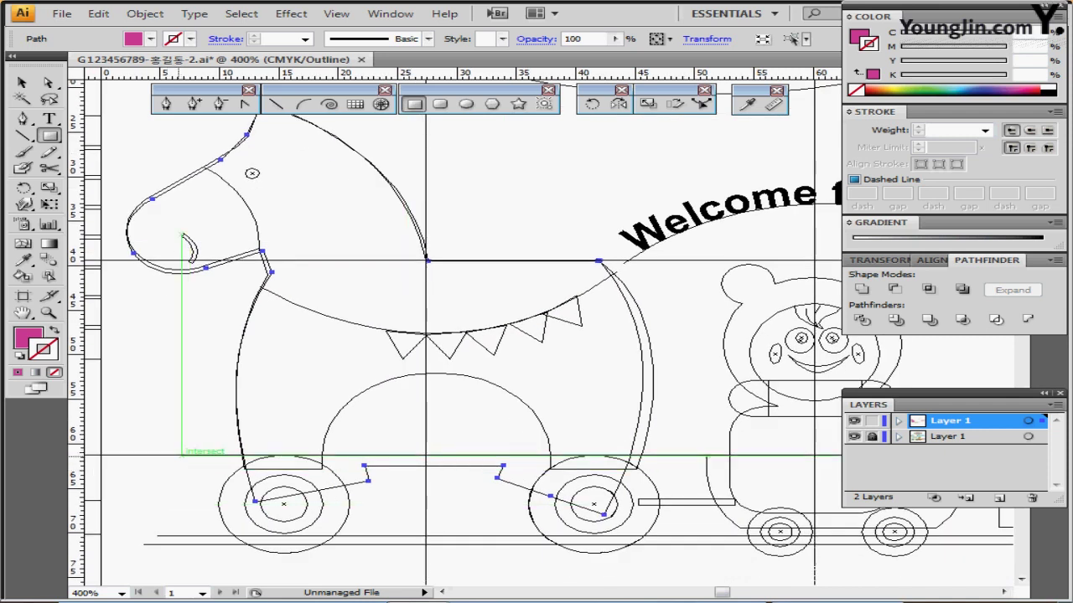
drag(189, 469, 660, 533)
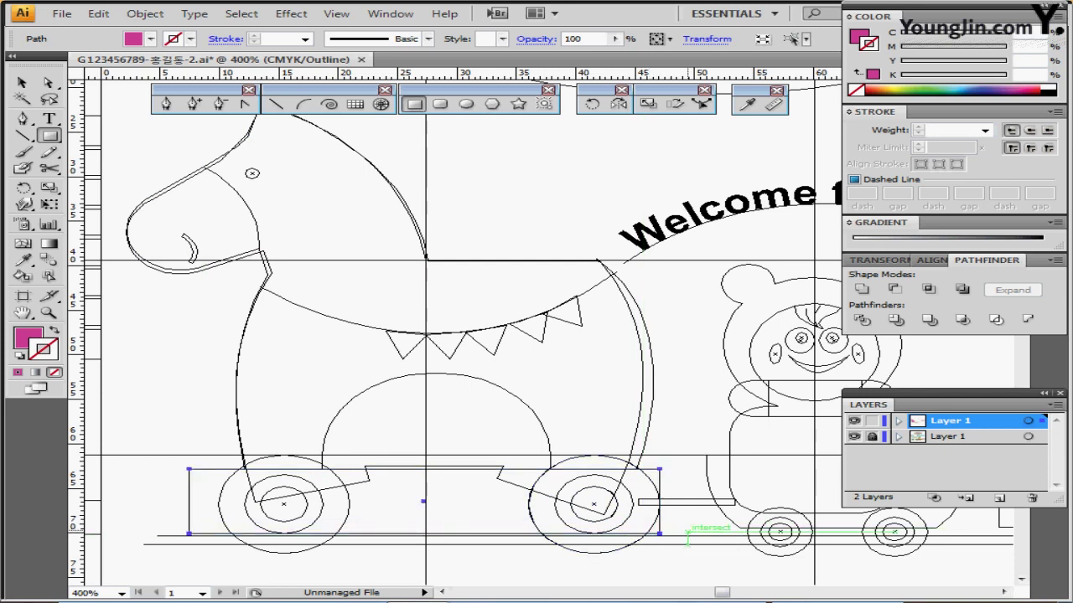
key(Up)
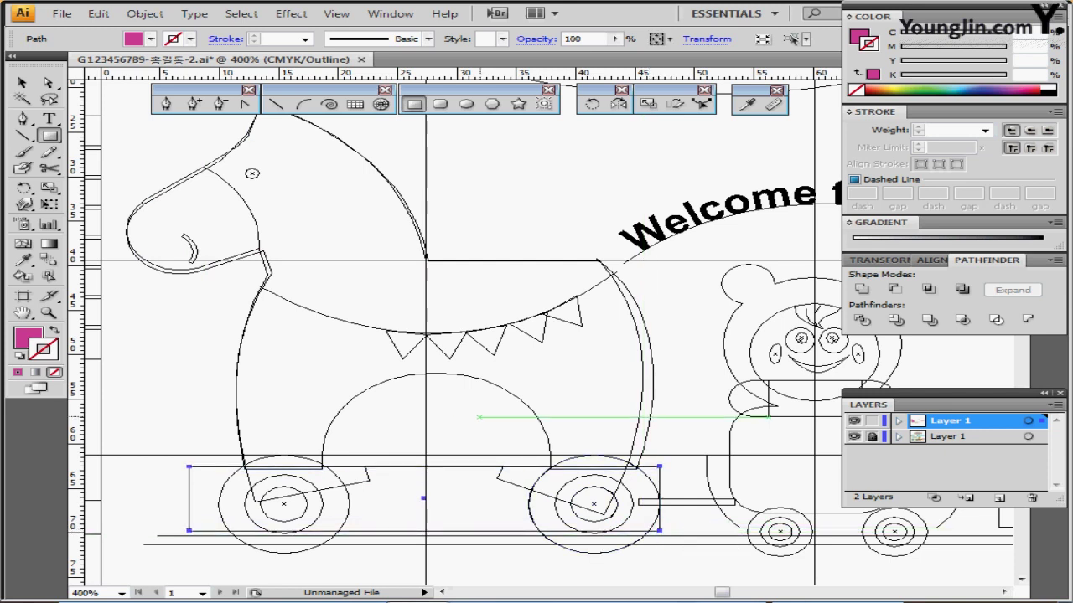
Hide the reference layer and return the artwork to preview display.
drag(479, 418, 486, 333)
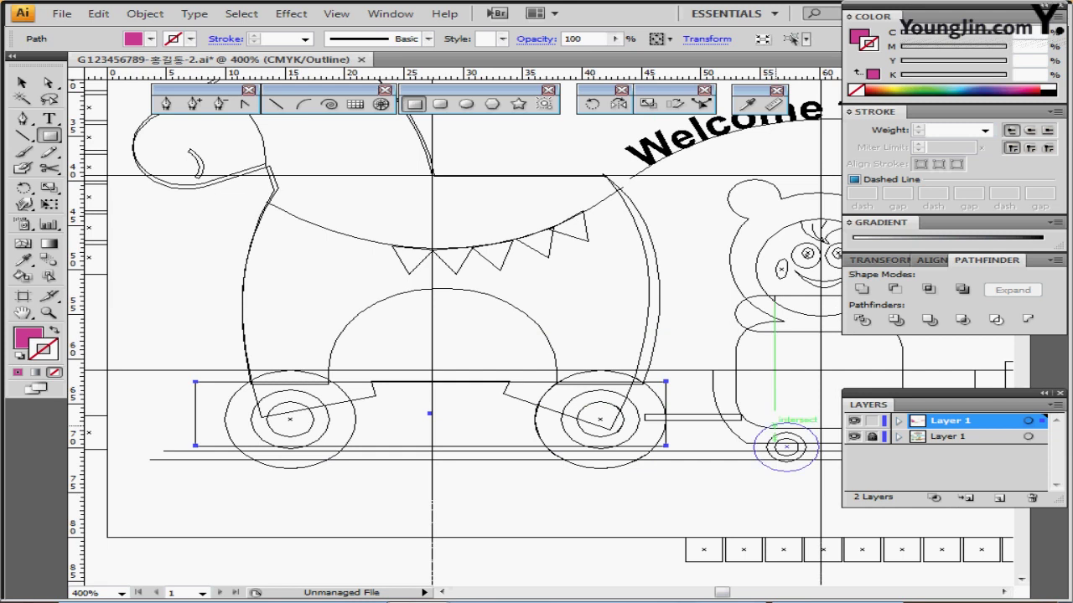
click(853, 436)
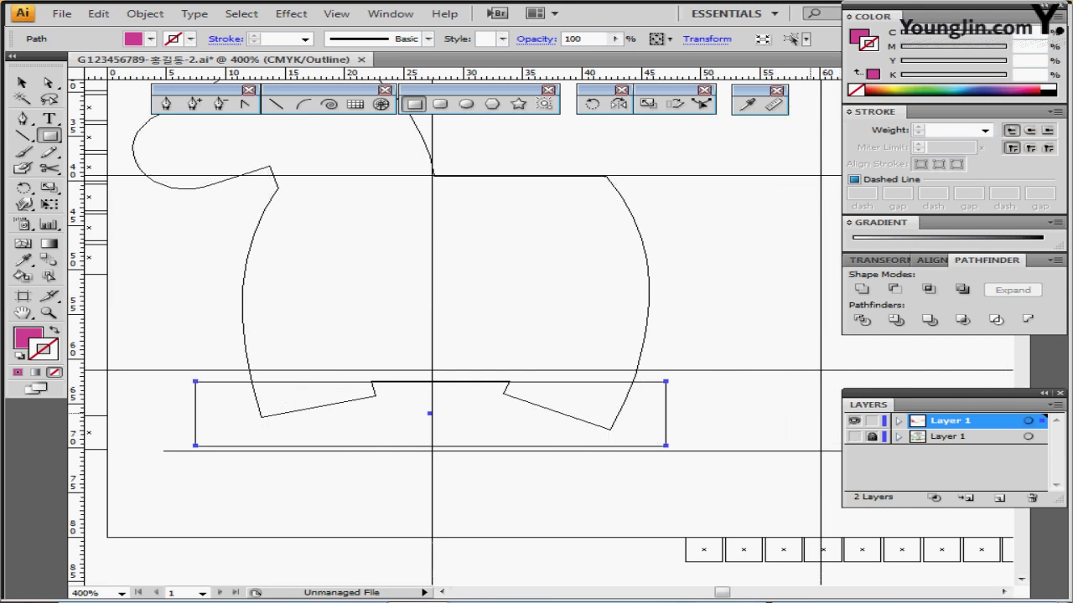
key(ctrl+y)
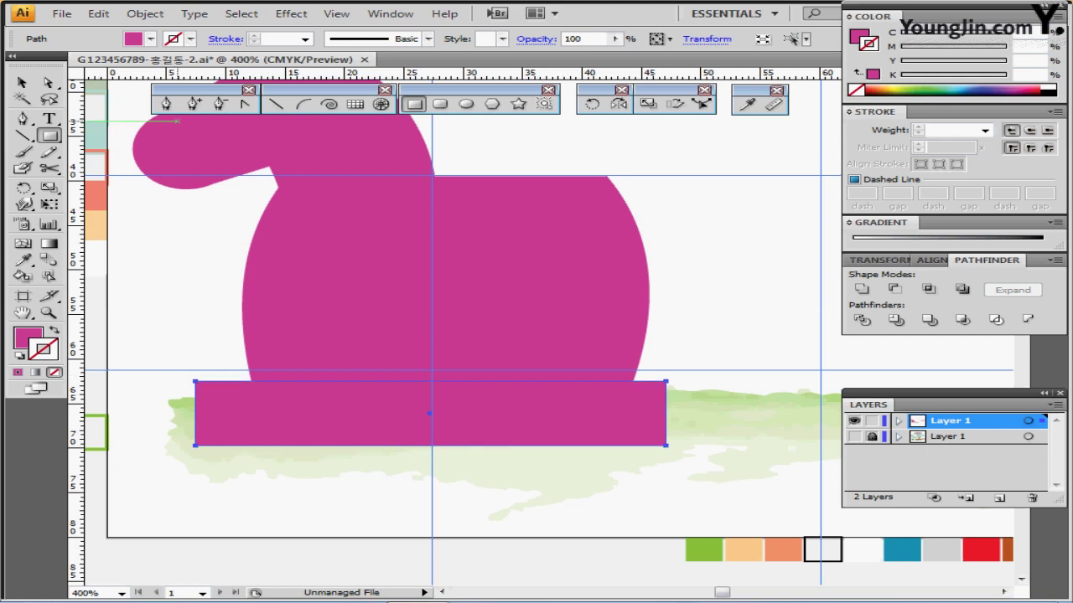
Draw a strongly rounded rectangle about 18 by 19 mm between the legs, give it the default fill and stroke, and roughly centre it on the vertical guide.
click(440, 104)
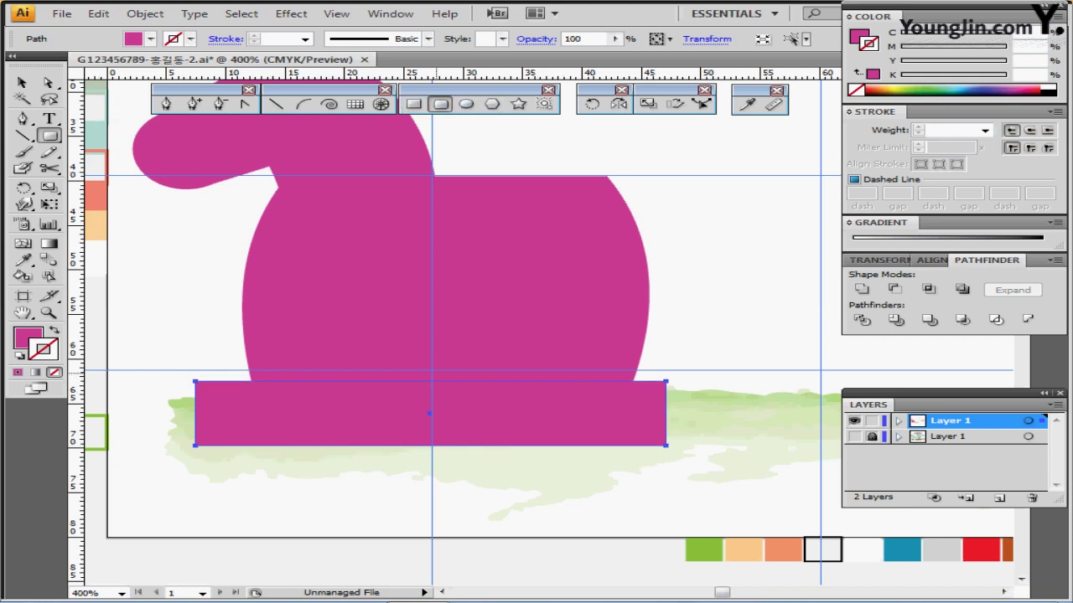
drag(345, 300, 558, 524)
key(Up)
key(Up)
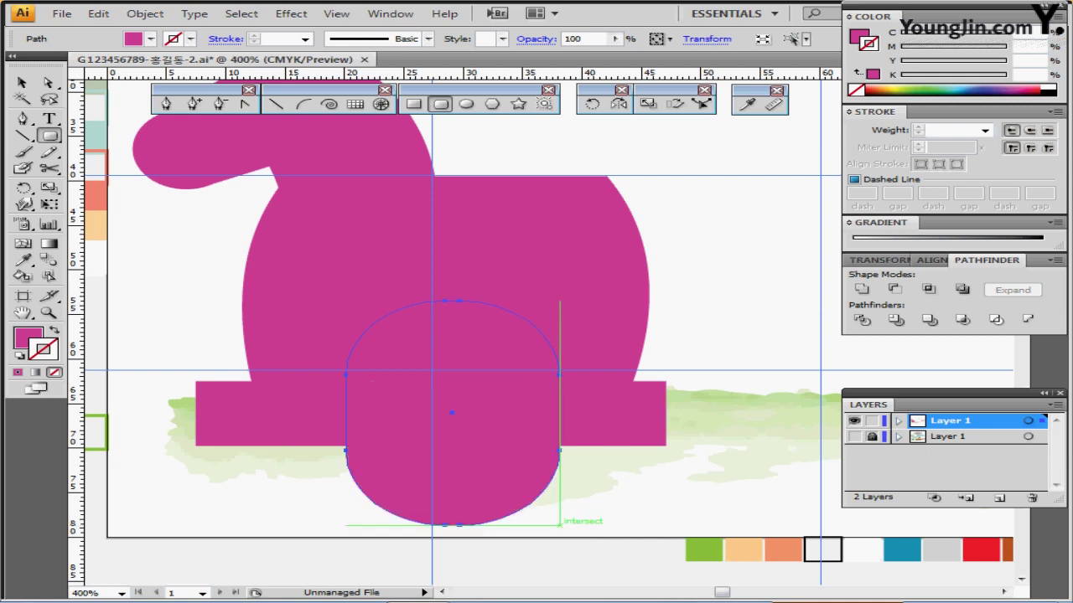
key(d)
drag(460, 441, 446, 442)
key(Up)
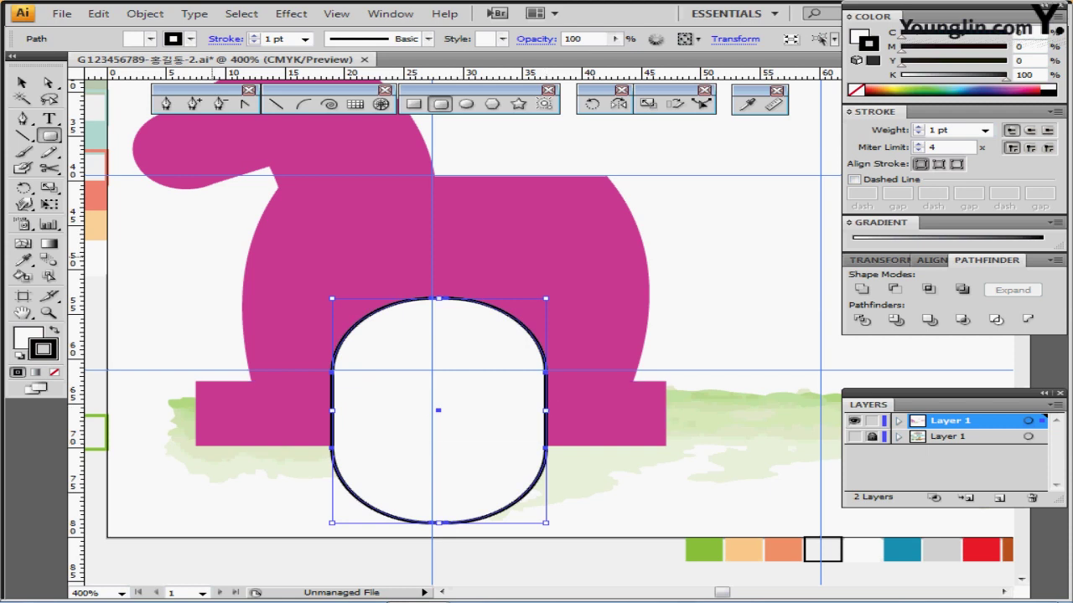
Subtract the wide rectangle and the rounded rectangle from the horse silhouette to trim the legs flat and cut the belly arch.
ctrl+shift+click(573, 334)
ctrl+shift+click(444, 442)
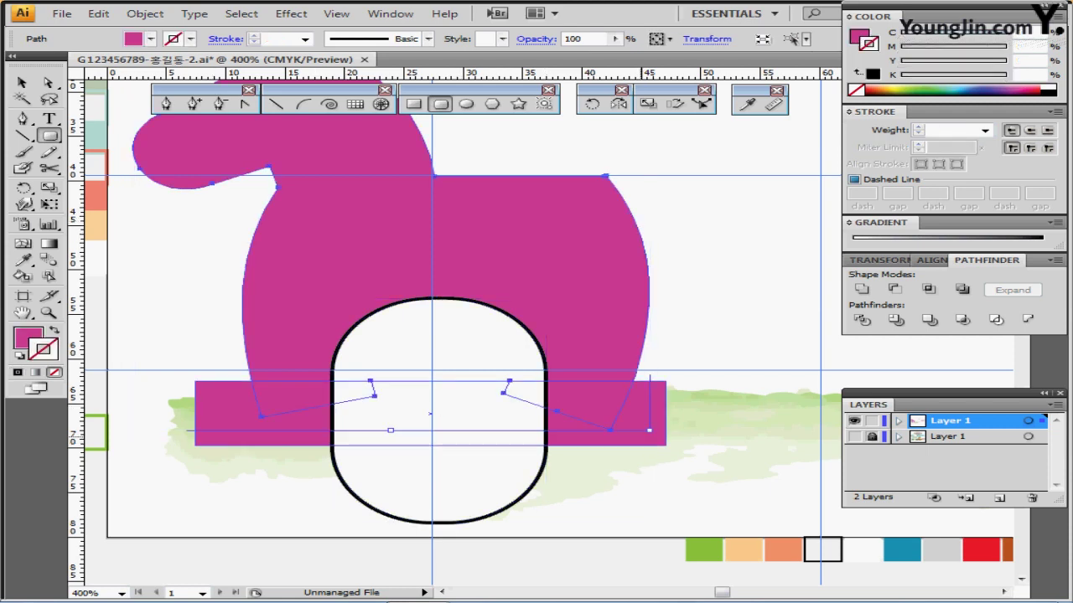
ctrl+shift+click(643, 425)
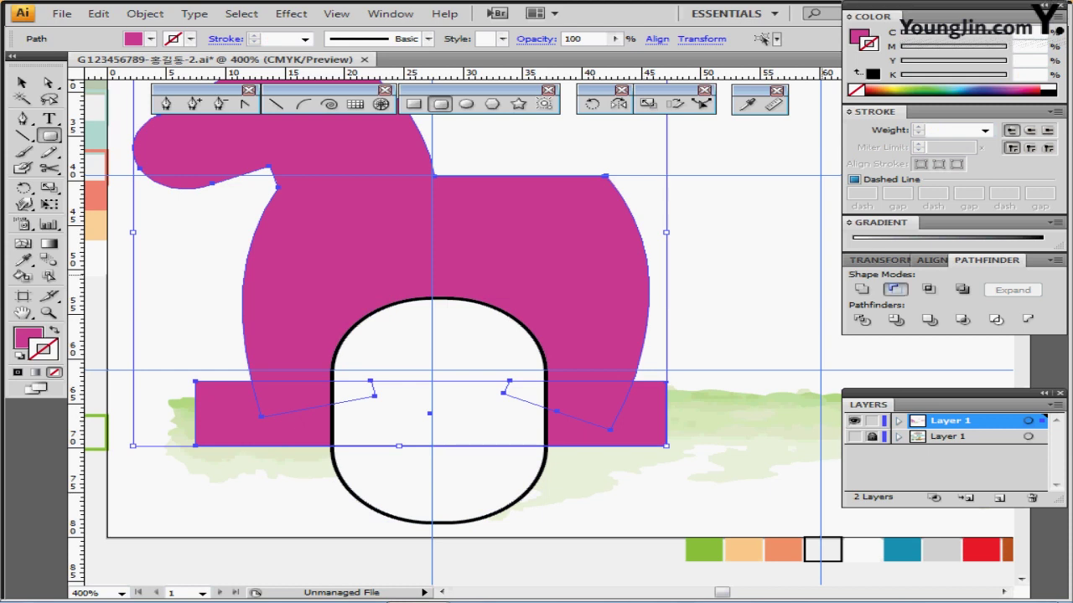
click(894, 289)
key(ctrl+z)
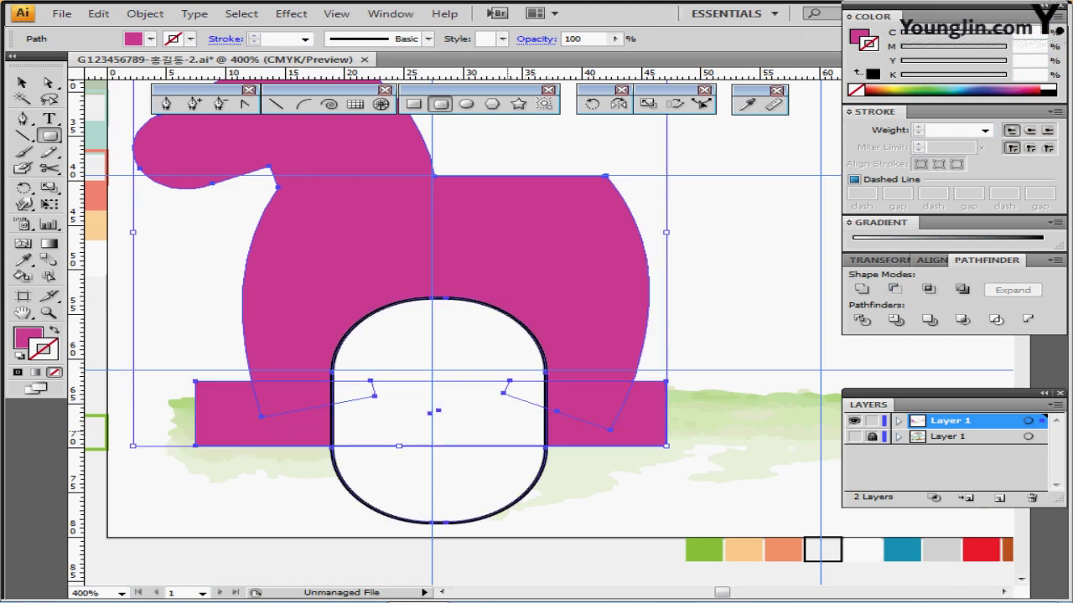
click(894, 288)
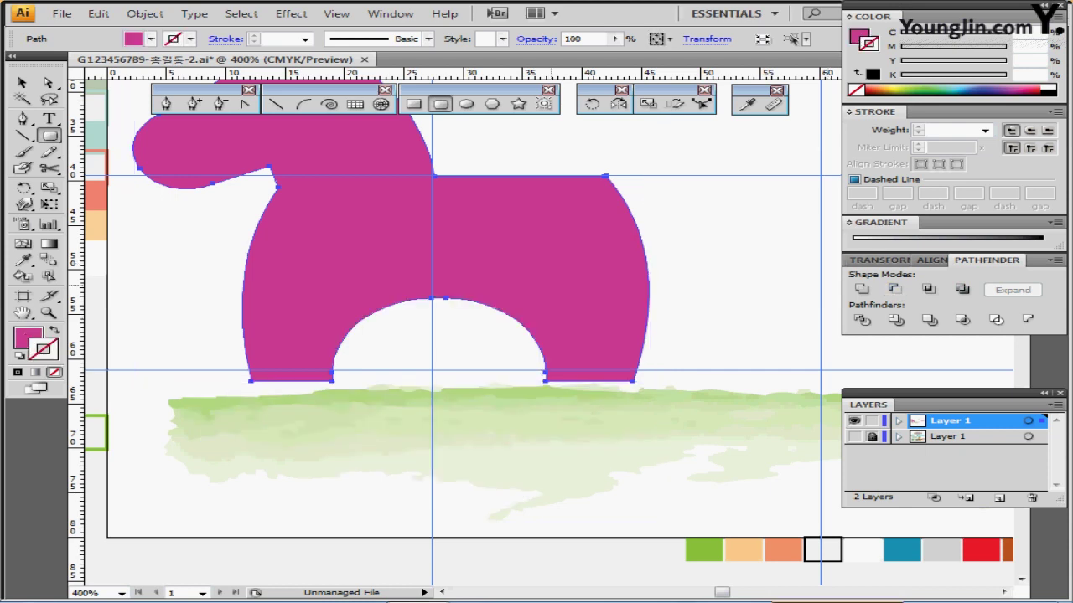
Deselect the trimmed horse silhouette.
scroll(540, 331, up, 2)
scroll(470, 335, up, 1)
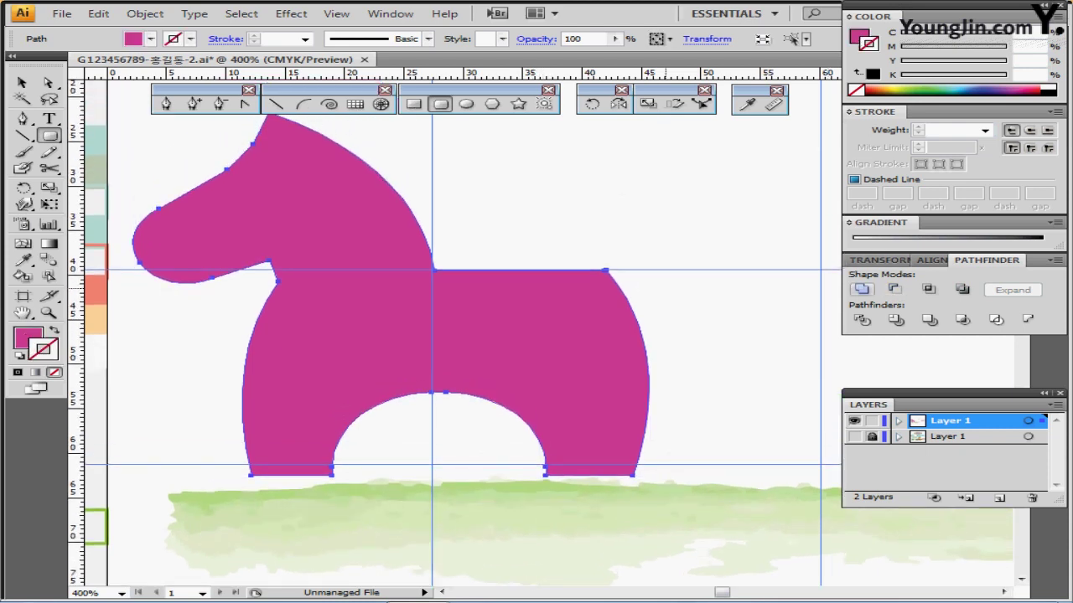
ctrl+click(624, 209)
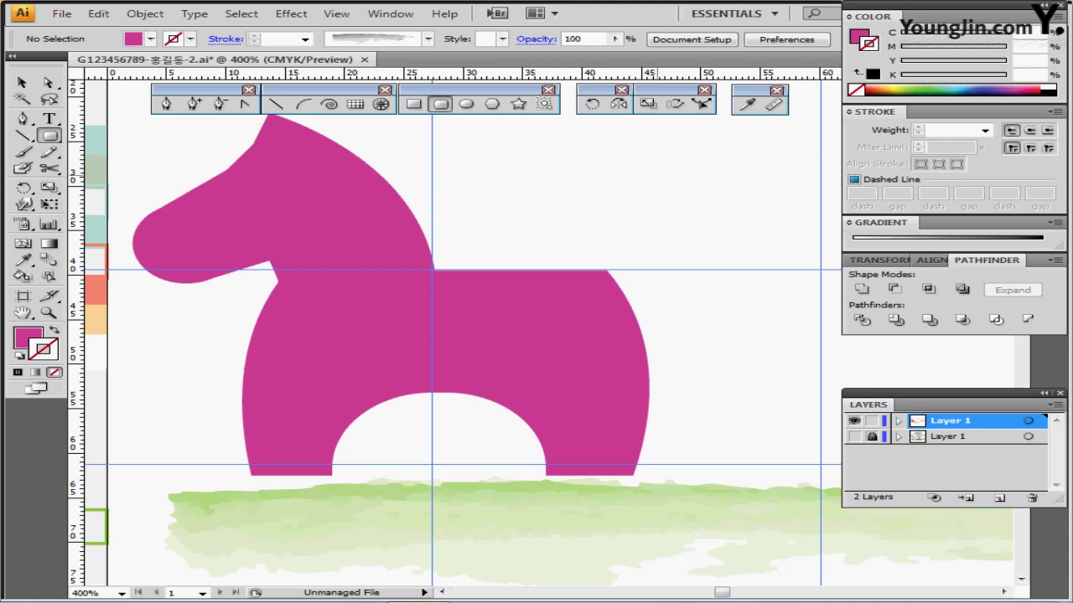
drag(455, 253, 518, 271)
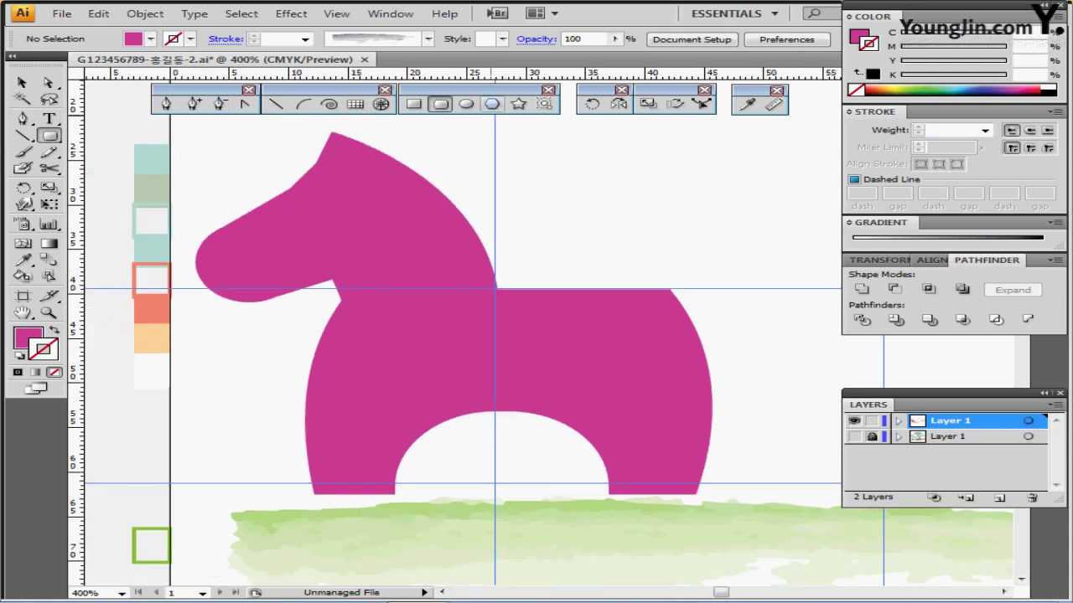
click(493, 104)
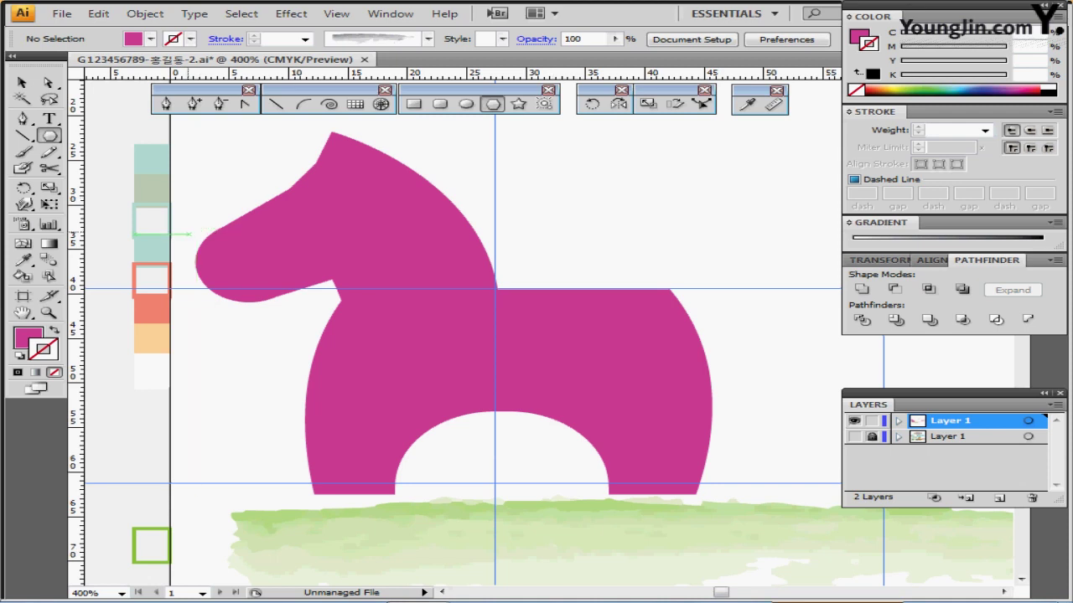
drag(151, 215, 273, 325)
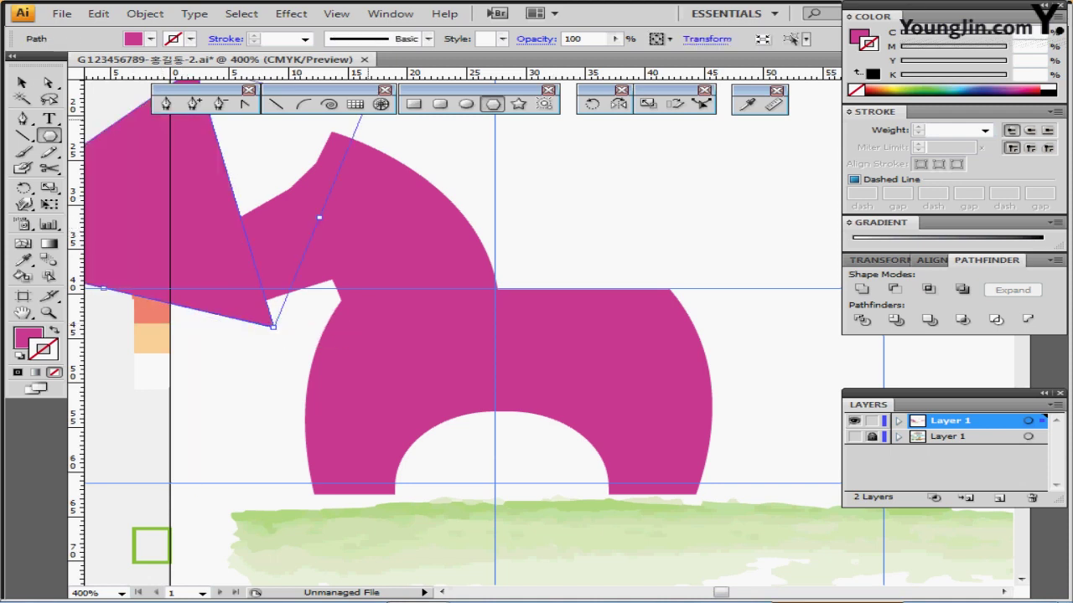
key(l)
key(ctrl+z)
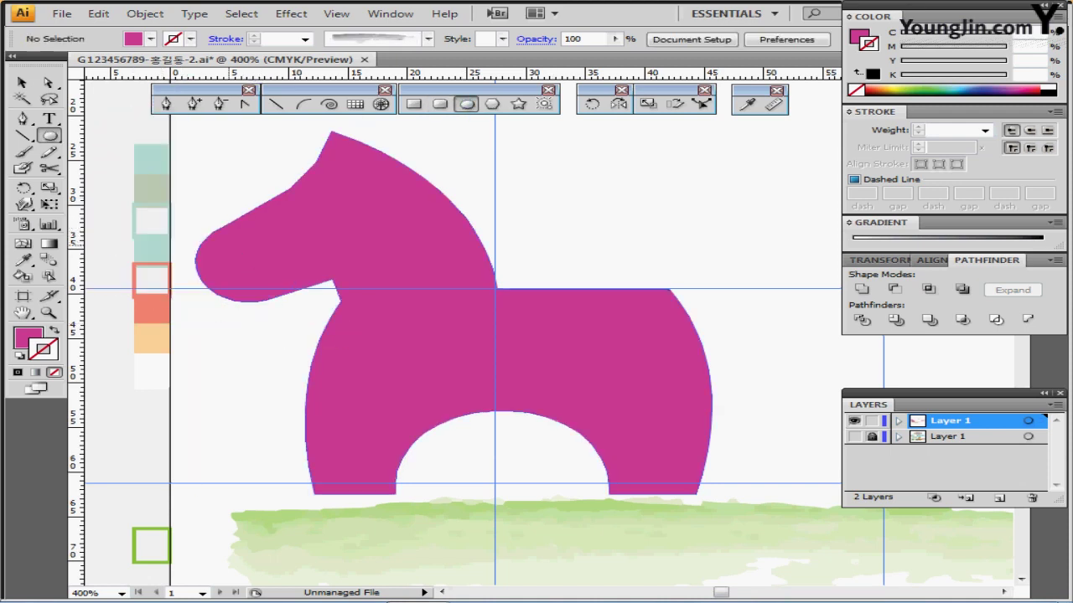
Draw a circle about 17.5 mm across around the horse's muzzle with a 1 pt black stroke and no fill.
drag(125, 201, 308, 350)
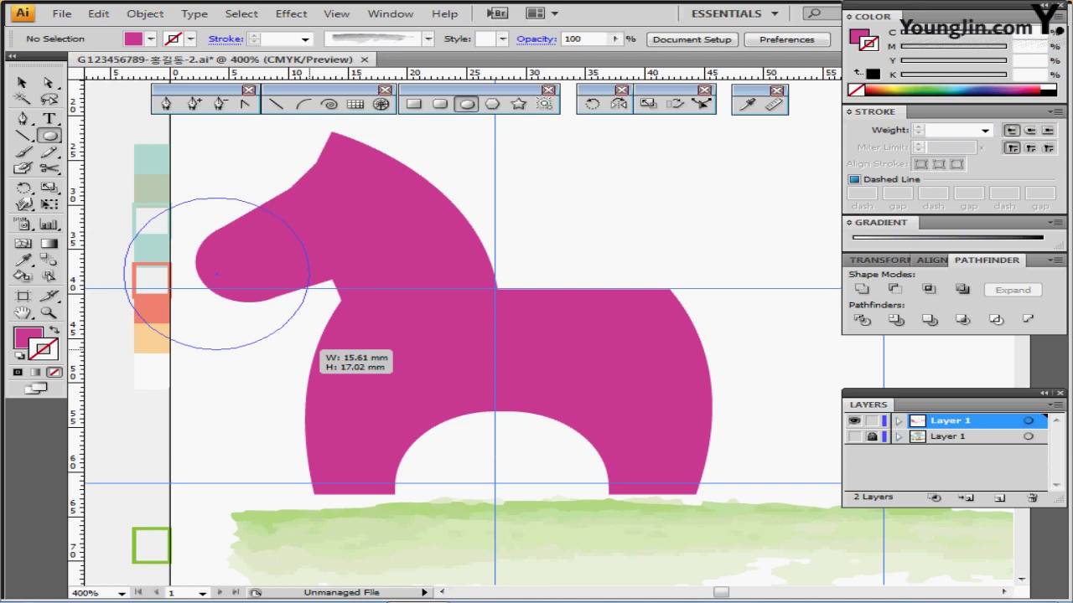
drag(309, 350, 332, 353)
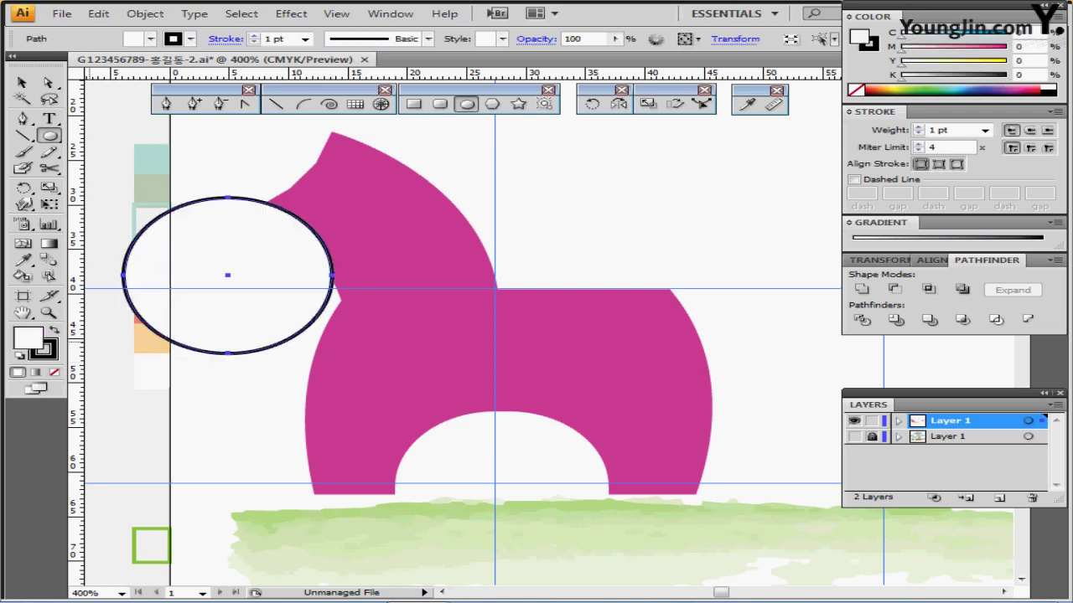
key(slash)
Nudge the circle upward so its edge crosses the forehead line and passes through the corner under the jaw.
key(Up)
key(Up)
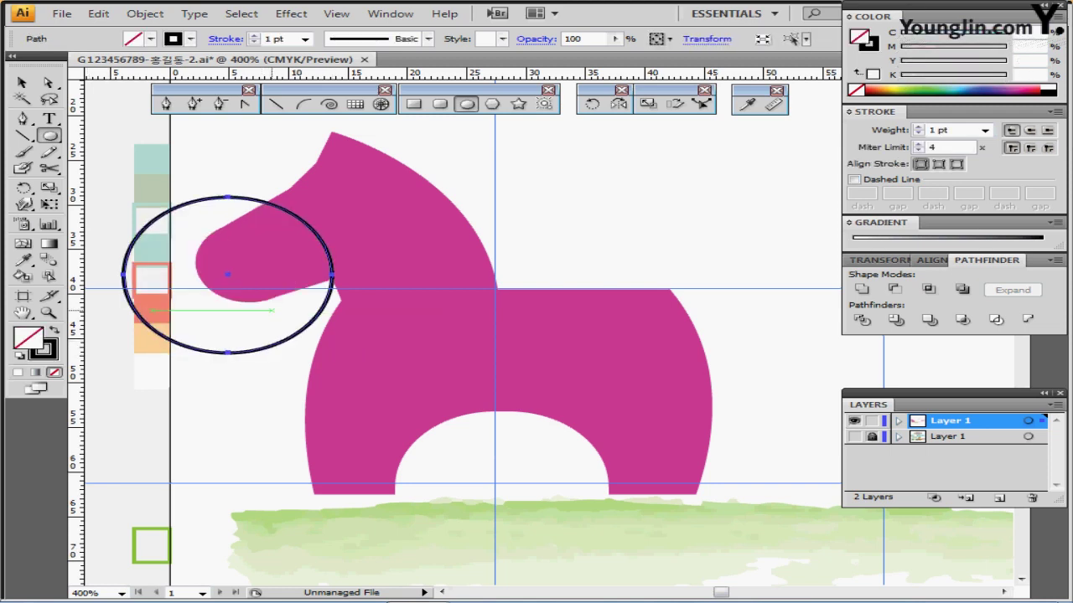
key(Up)
key(Up)
key(Left)
key(Left)
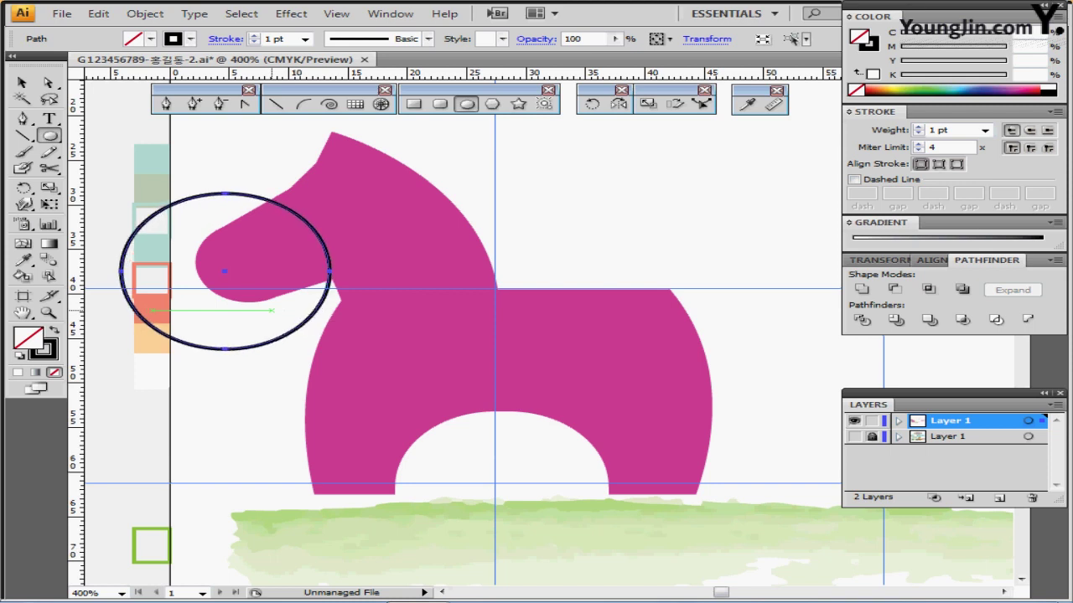
key(Up)
key(Up)
key(Up)
key(Right)
key(Up)
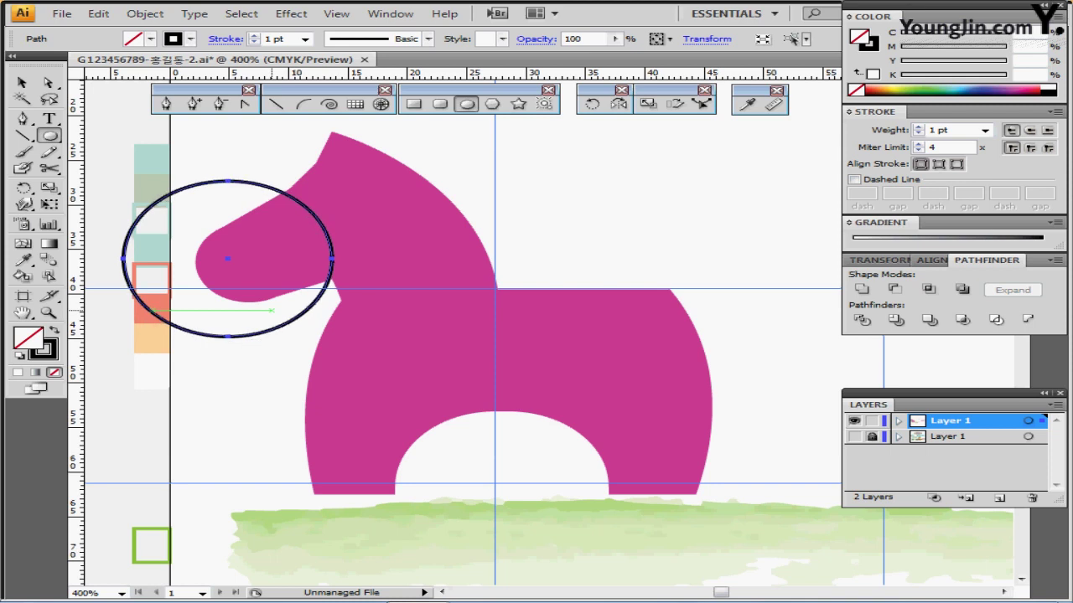
Divide the horse silhouette with the circle, isolate the resulting group and delete the circle piece lying outside the muzzle.
key(ctrl)
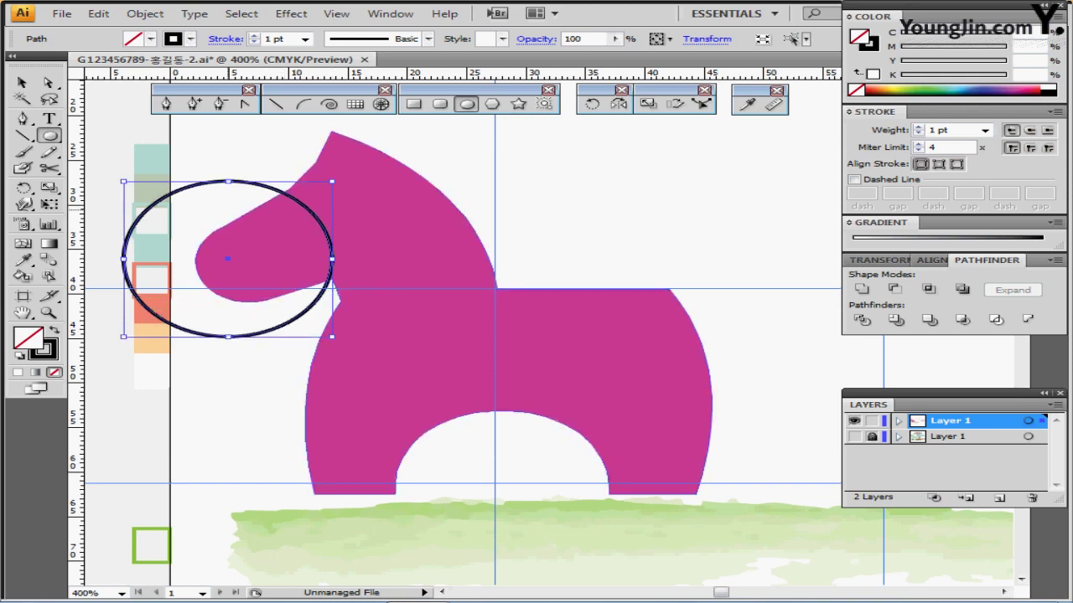
drag(221, 137, 323, 236)
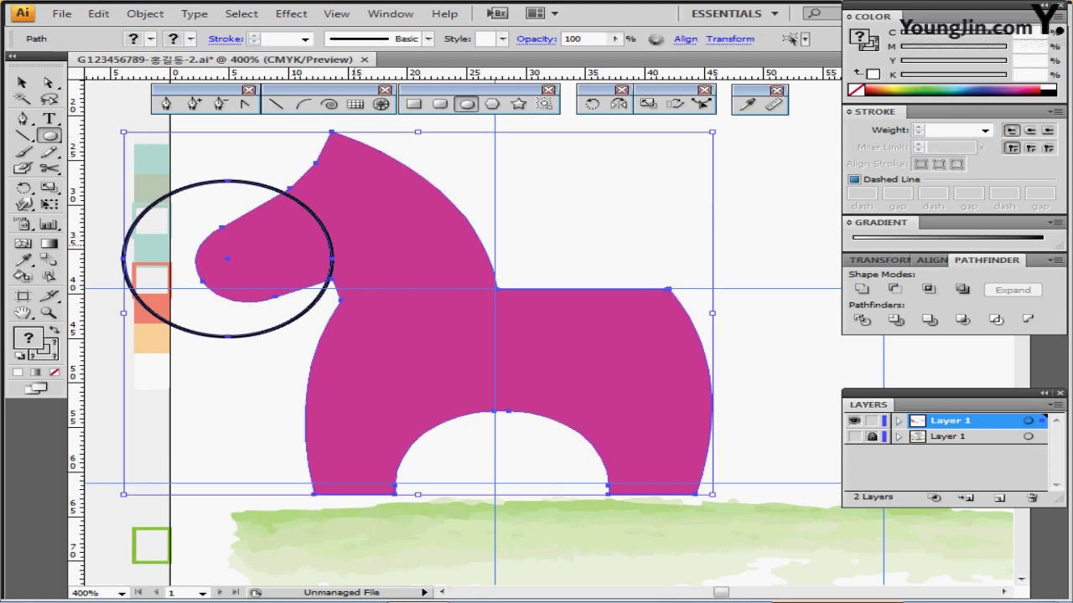
click(862, 320)
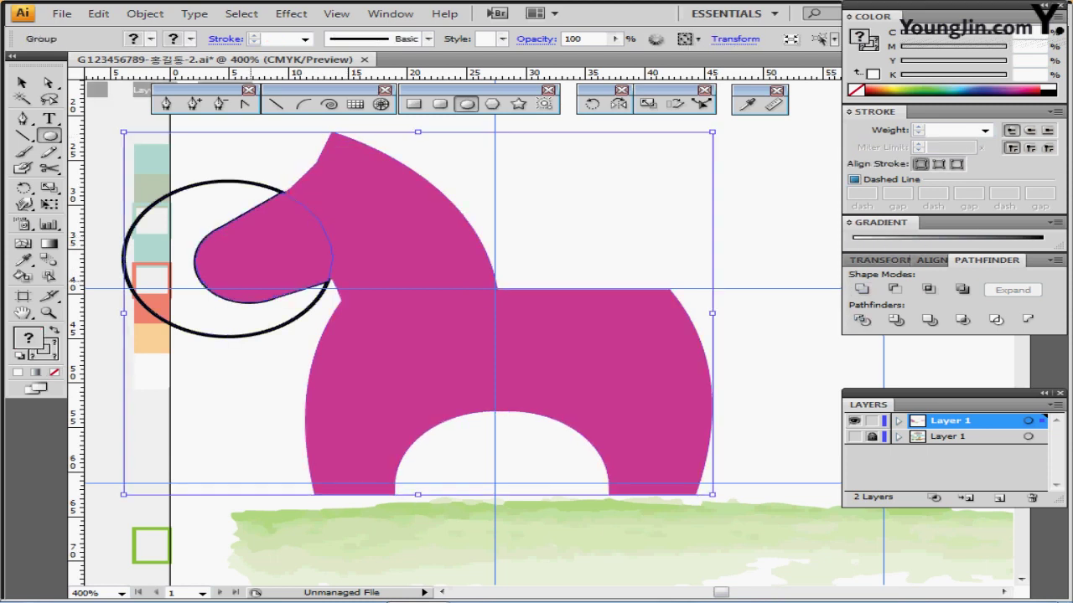
ctrl+double_click(322, 251)
click(219, 334)
key(Delete)
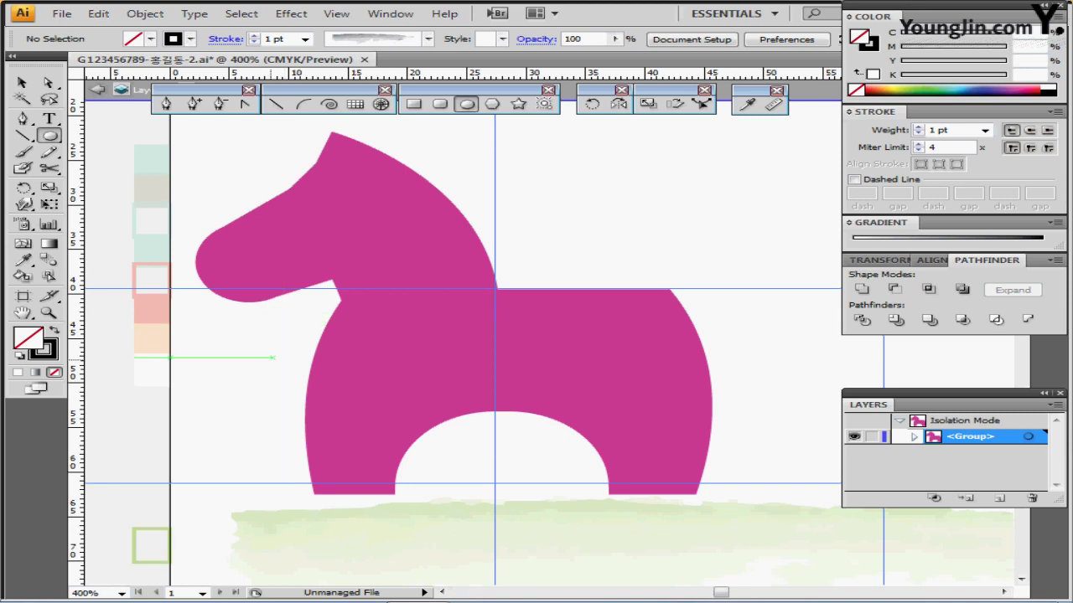
Hide the bounding box and colour the body pale teal and the muzzle grey-green by sampling the palette swatches beside the artboard.
scroll(266, 360, up, 1)
ctrl+click(361, 218)
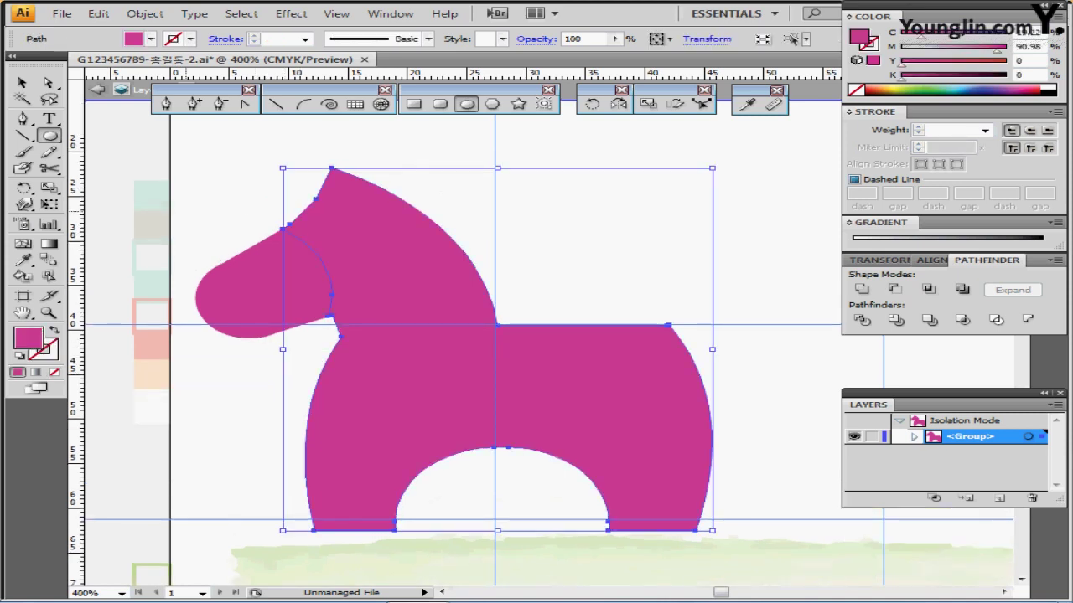
key(ctrl+shift+b)
key(i)
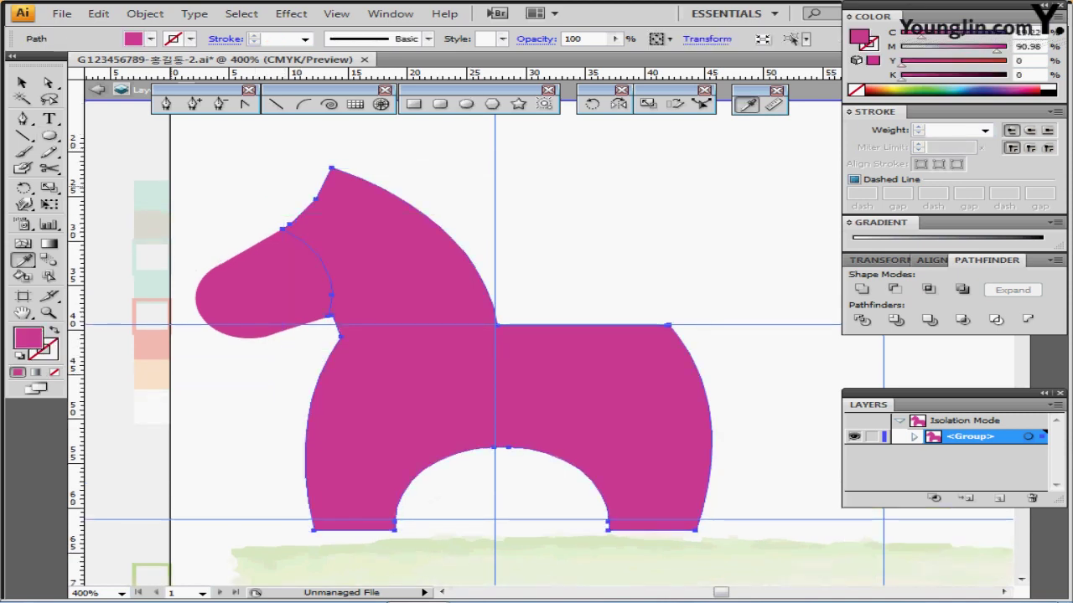
click(158, 194)
ctrl+click(252, 289)
click(151, 224)
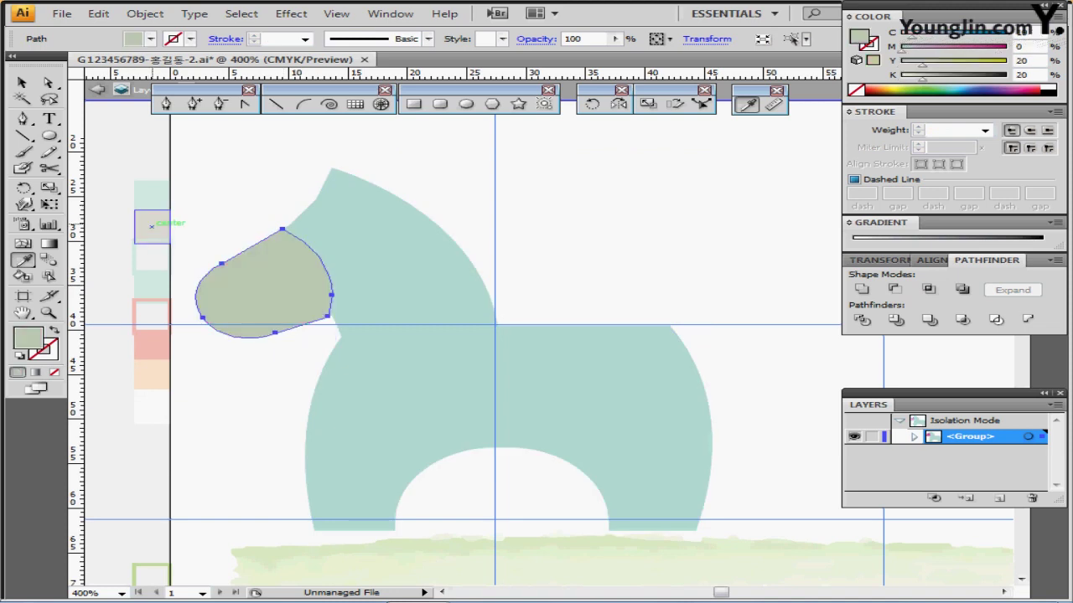
key(ctrl)
ctrl+click(249, 208)
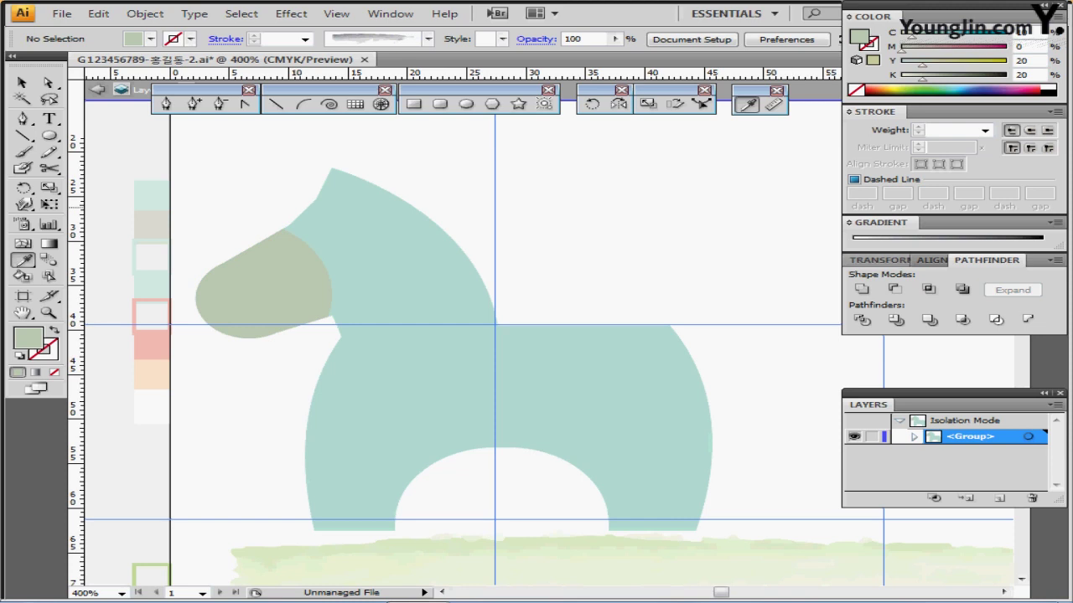
Draw a black, strokeless circle about 0.9 mm across as the eye on the head, just behind the muzzle's upper edge.
click(467, 104)
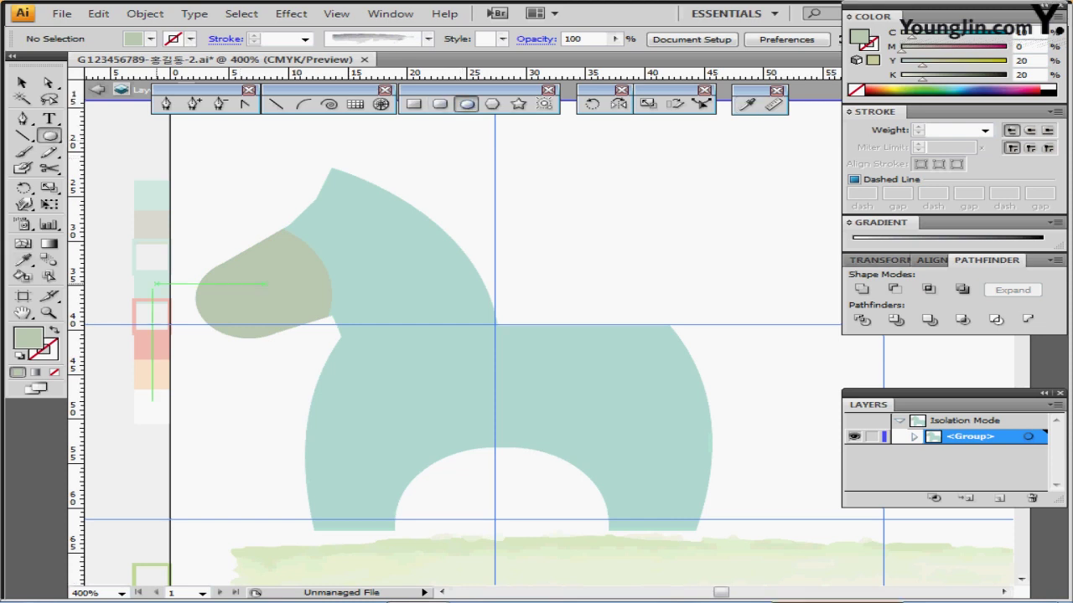
key(d)
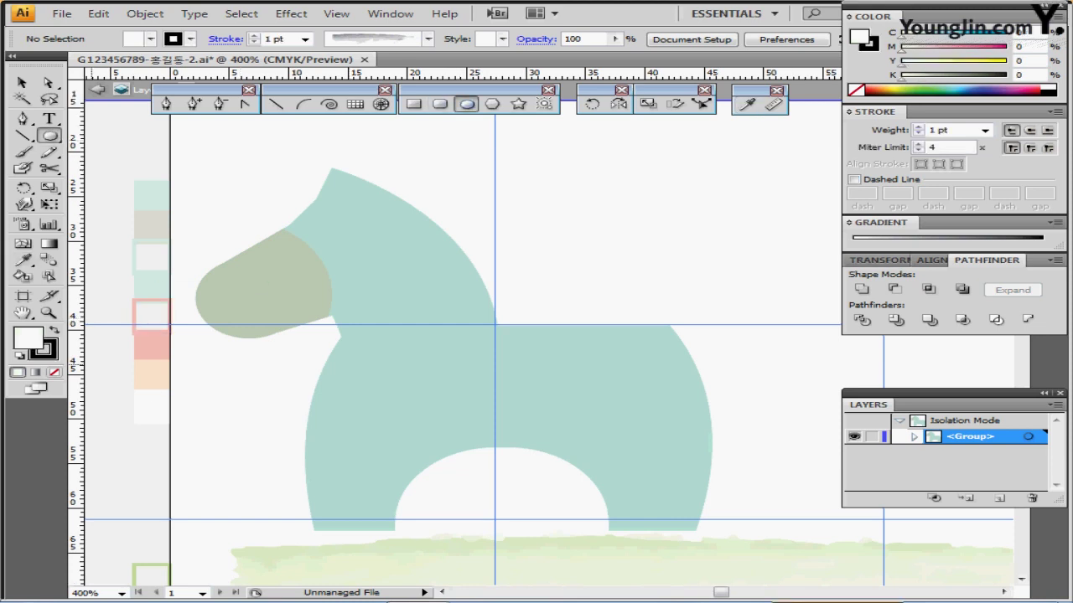
key(slash)
key(shift+x)
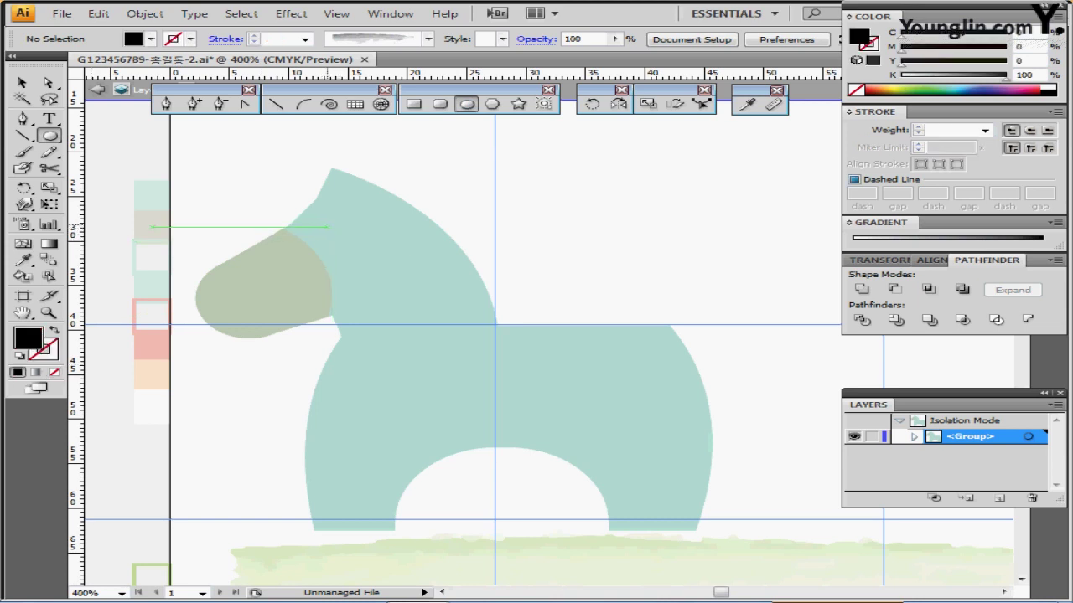
drag(327, 227, 331, 229)
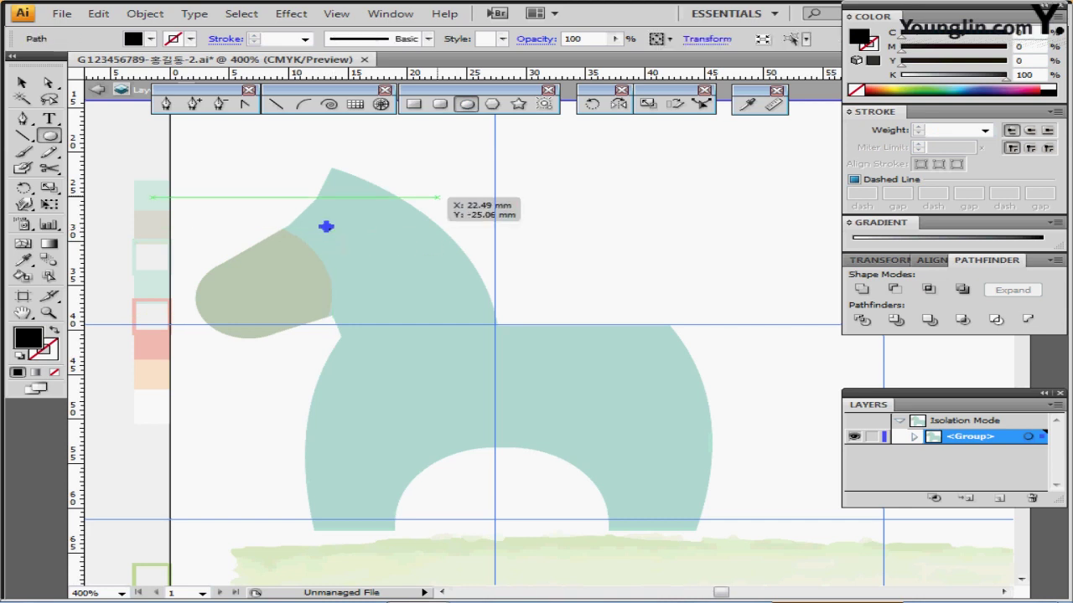
key(Down)
key(Left)
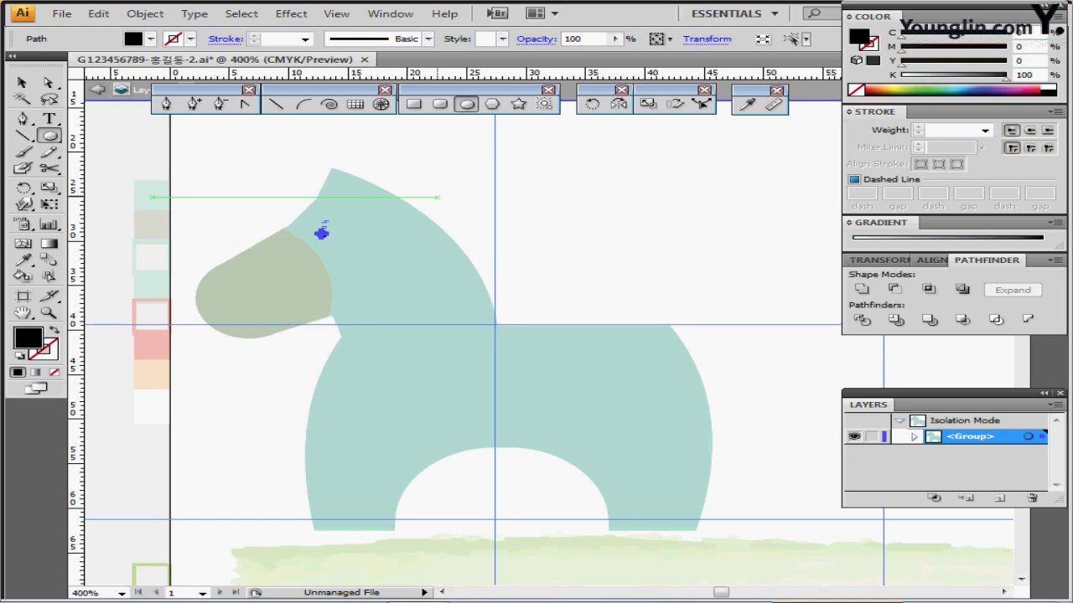
key(ctrl+shift+a)
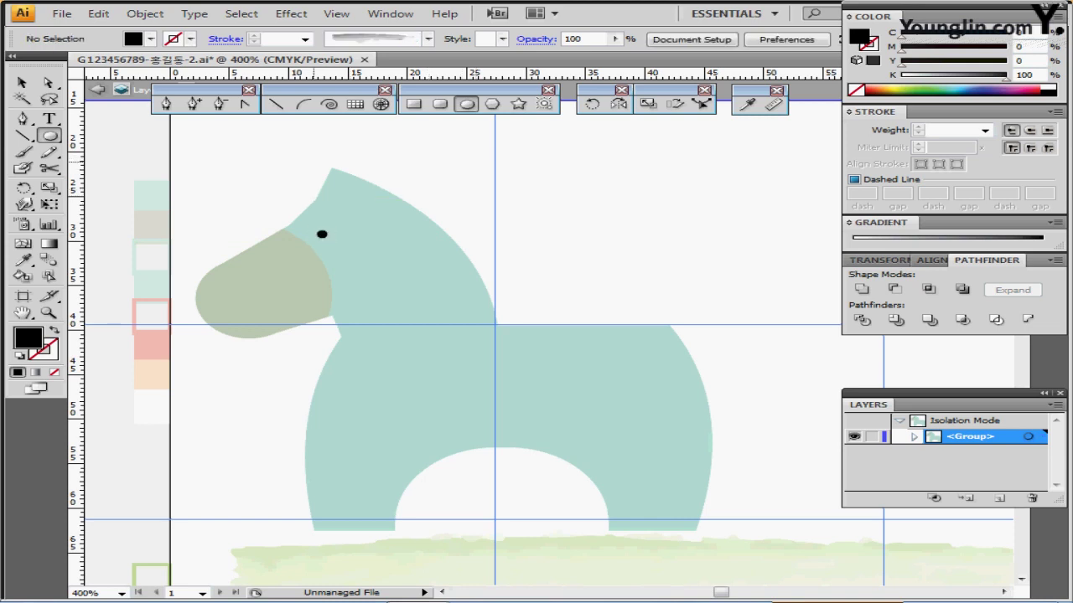
Draw a short curved mouth line with the Pen tool down to the muzzle's lower edge, with a 1 pt black stroke and no fill.
key(p)
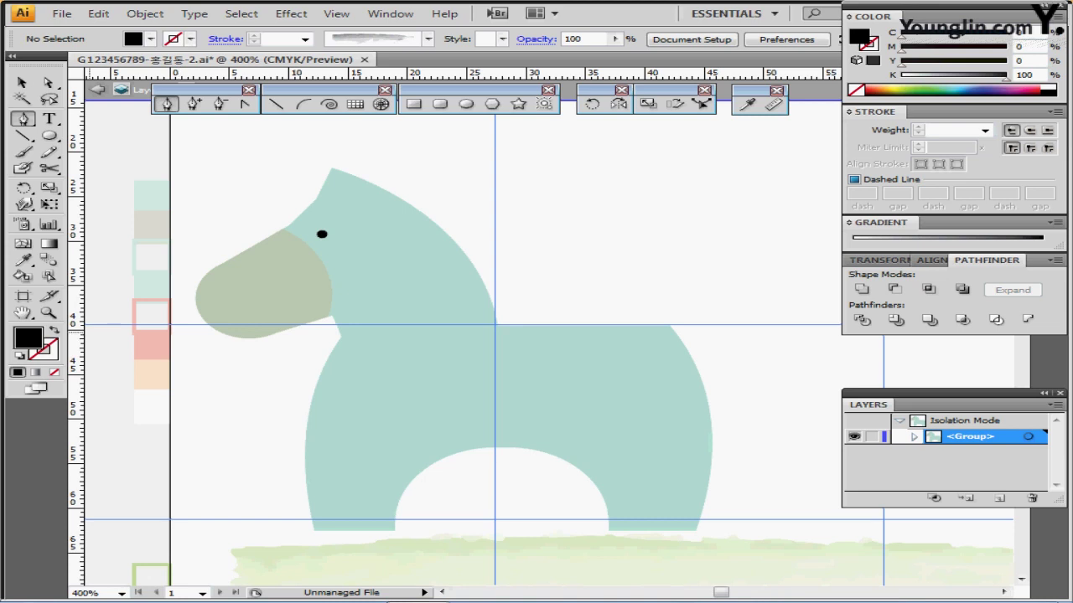
key(shift+x)
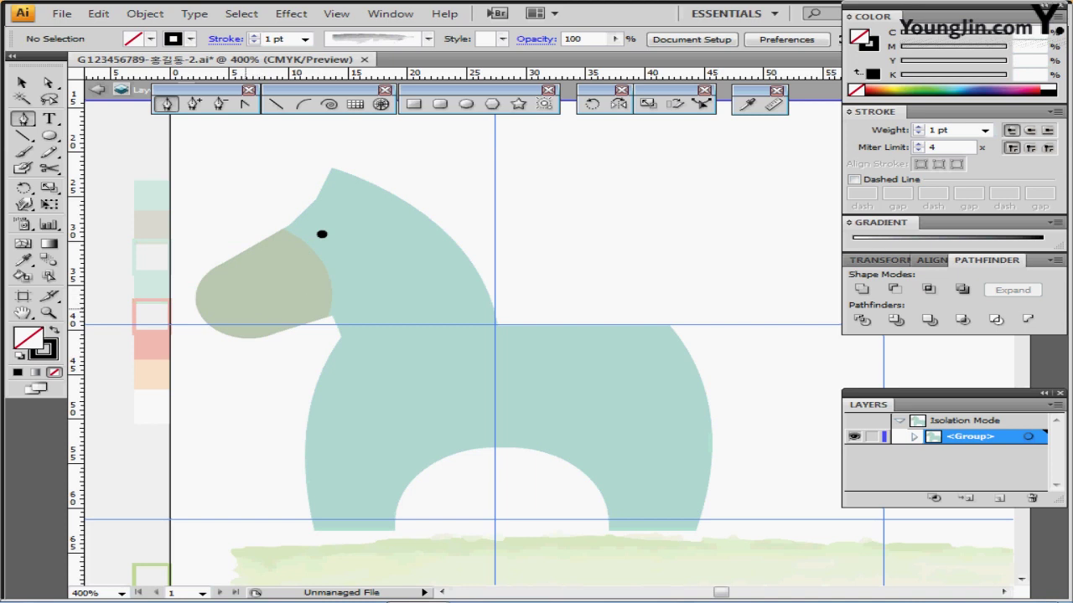
click(251, 307)
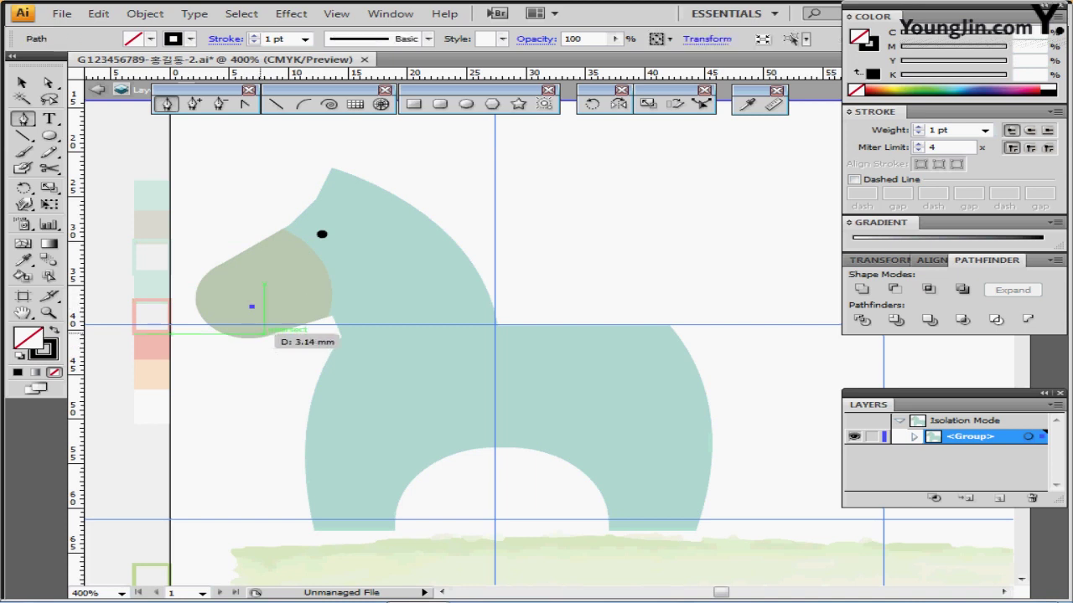
drag(263, 334, 253, 351)
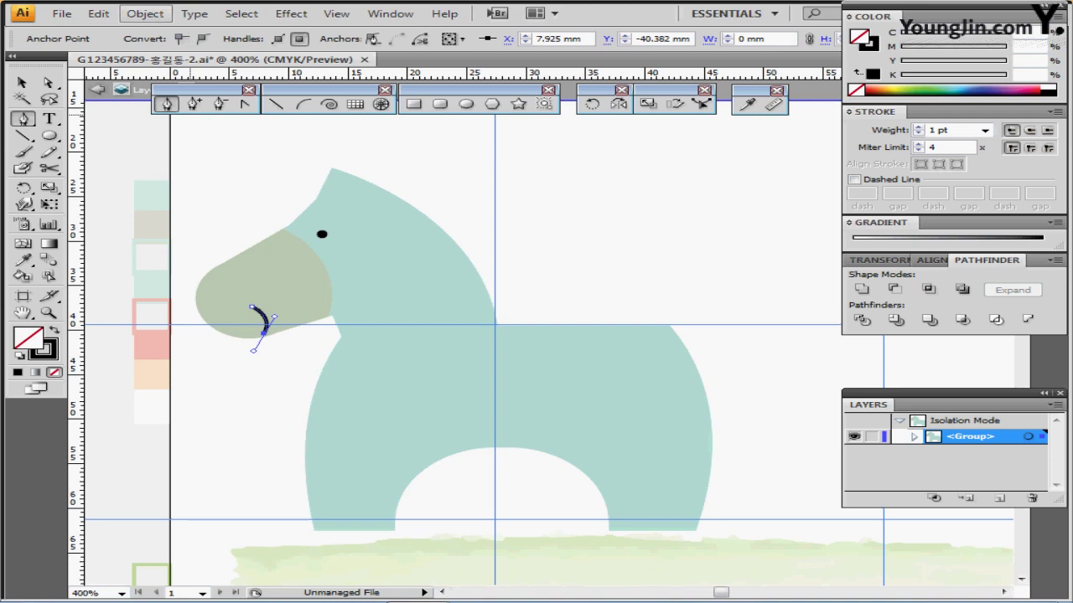
Convert the mouth line's stroke to a filled outline and leave the isolated group.
click(145, 13)
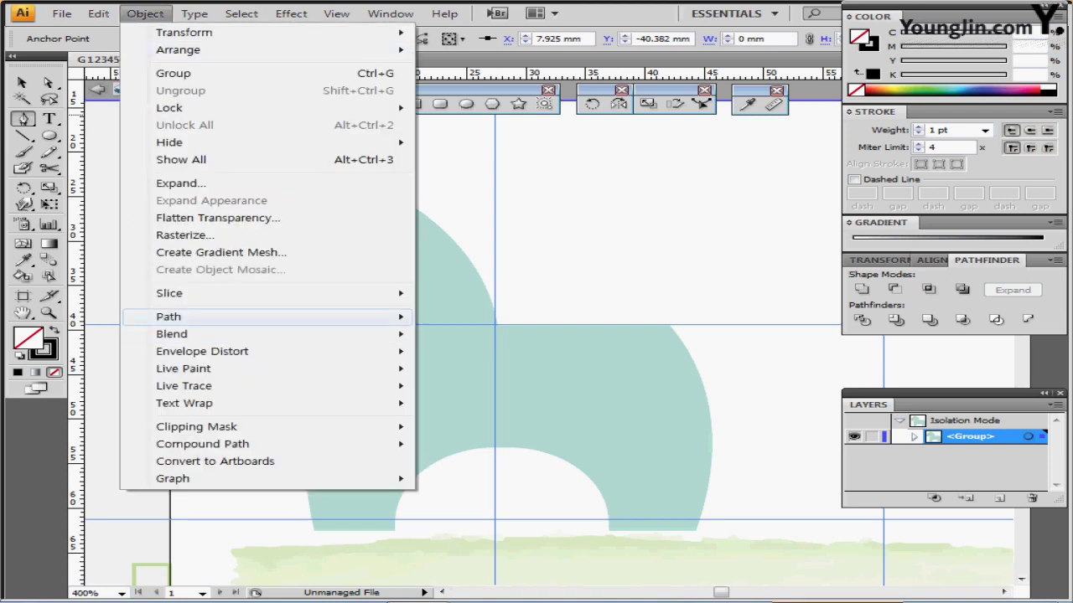
mouse_move(369, 317)
click(469, 353)
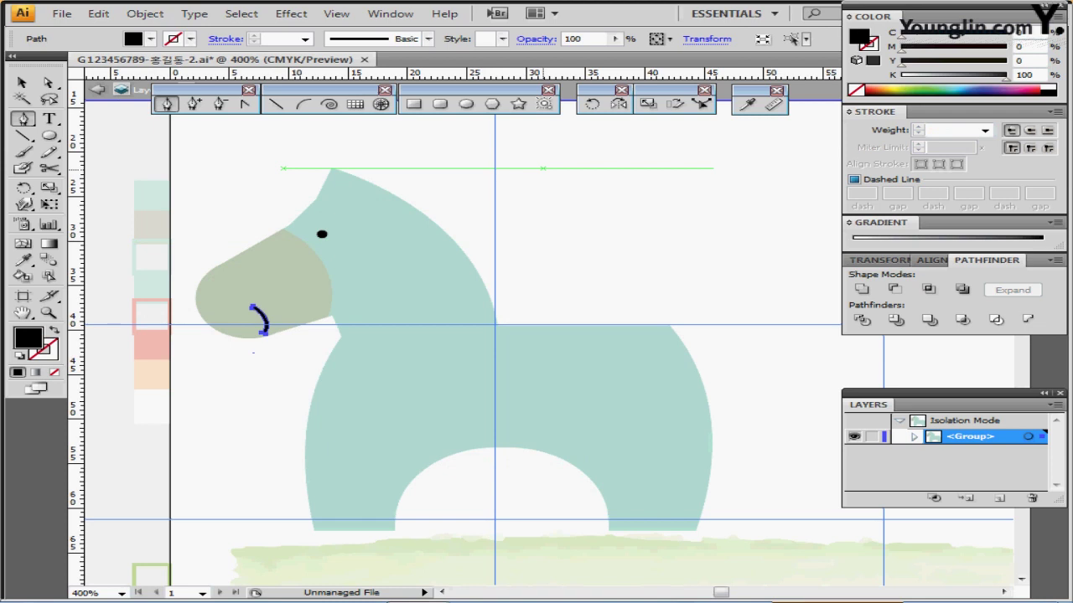
key(Escape)
Draw an 11 mm by 11 mm circle below the horse's front leg and give it the default white fill and black stroke.
drag(557, 286, 514, 199)
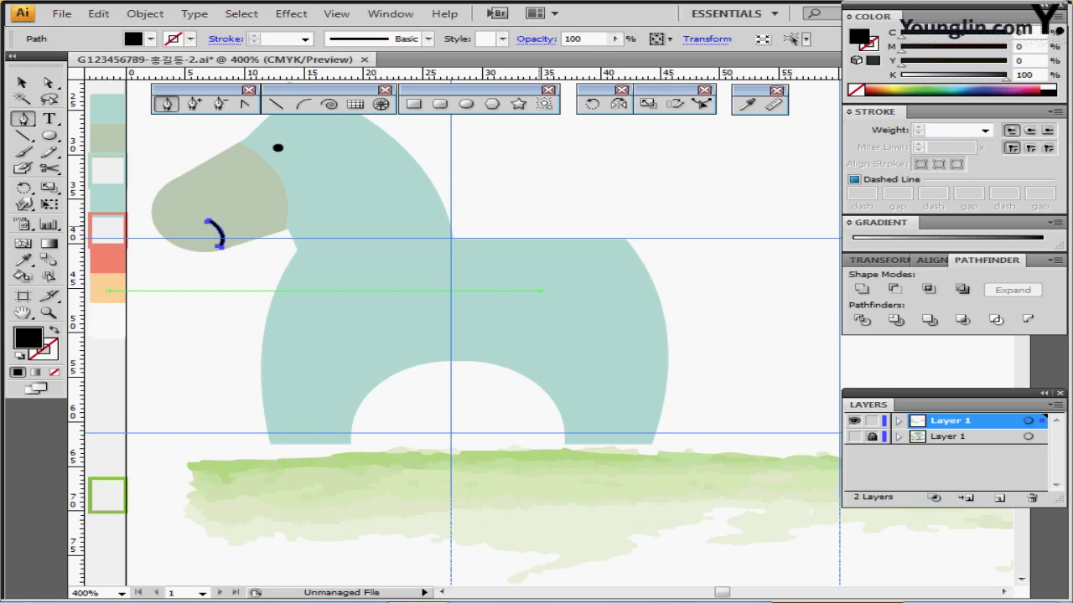
ctrl+click(437, 440)
drag(438, 440, 375, 479)
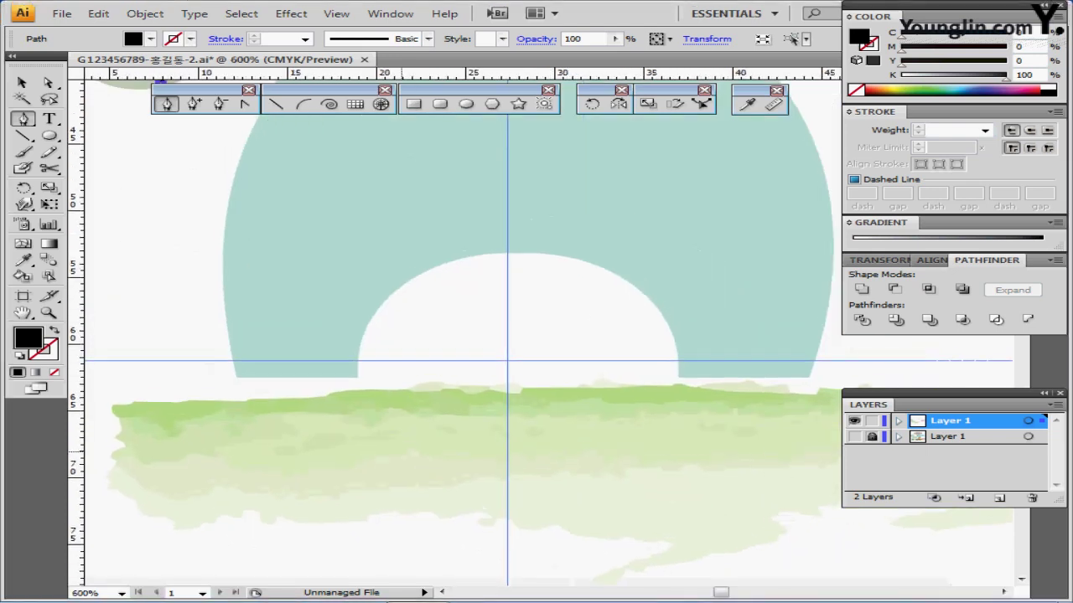
key(l)
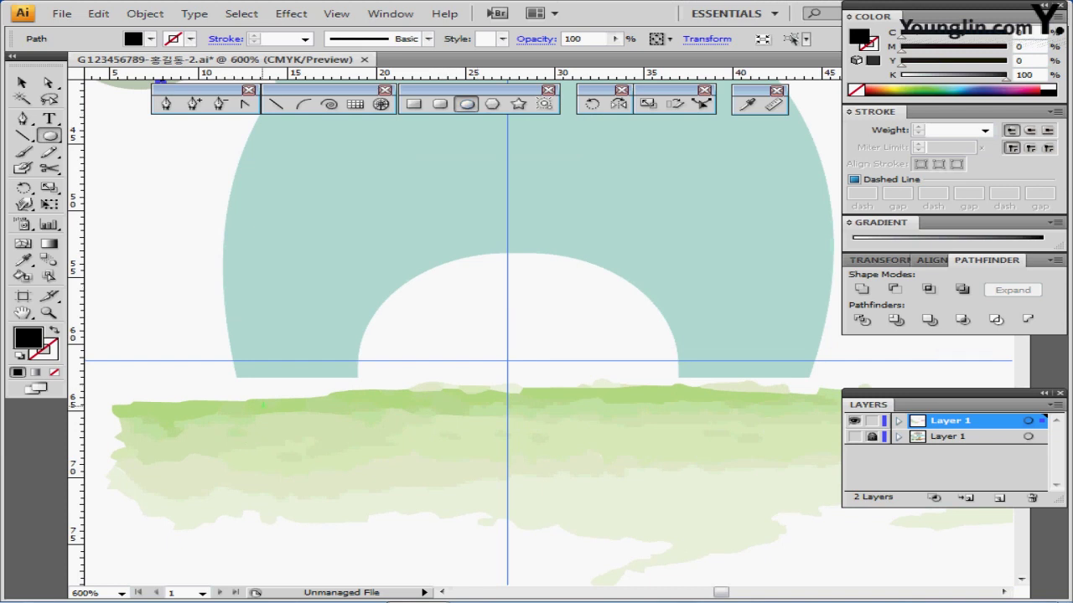
click(291, 422)
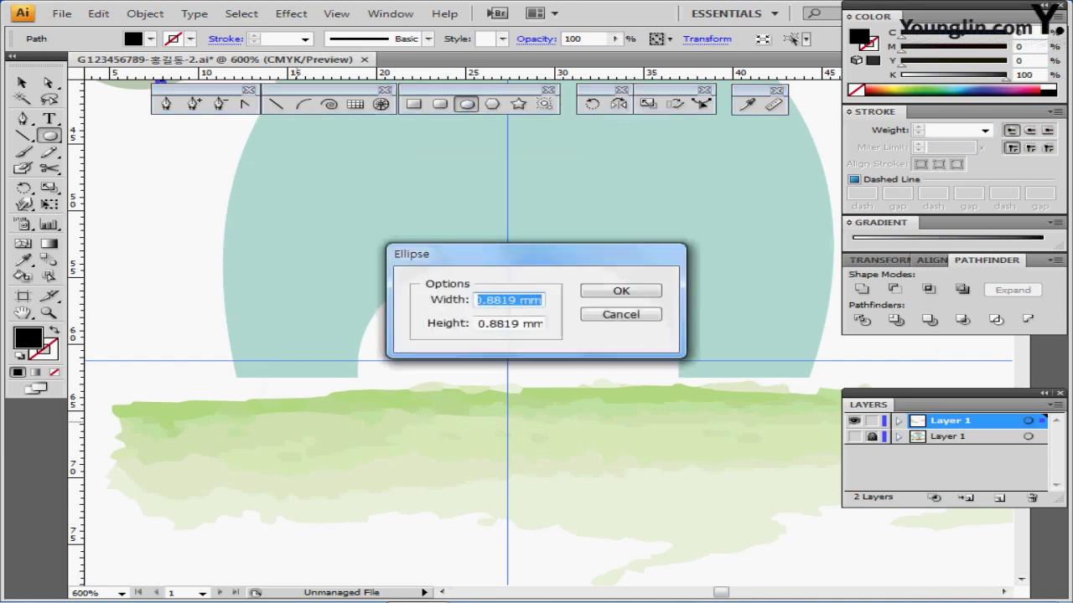
text(11)
key(Tab)
text(11)
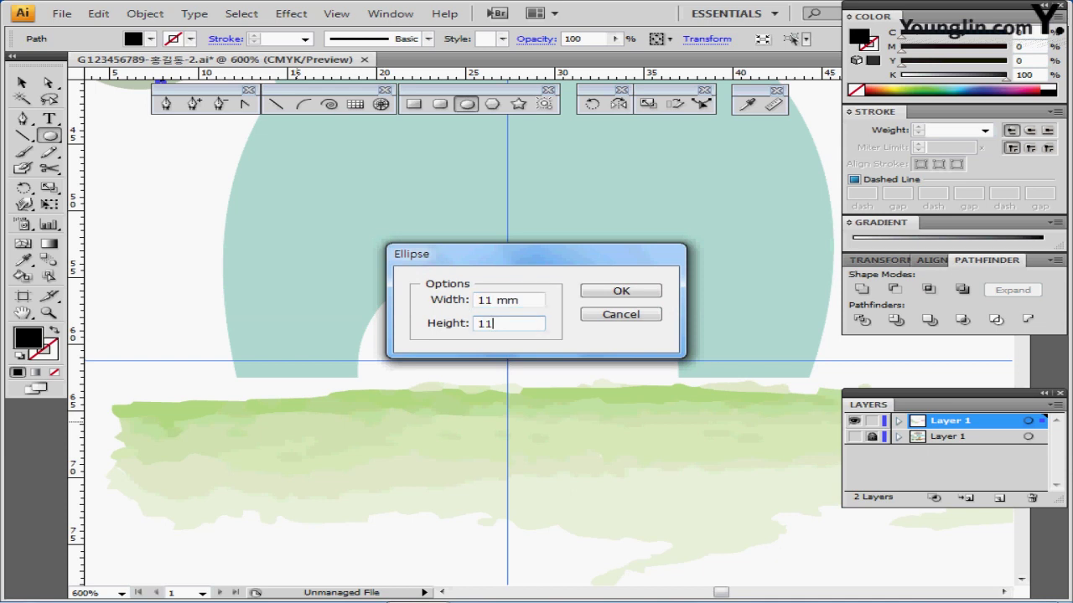
key(Return)
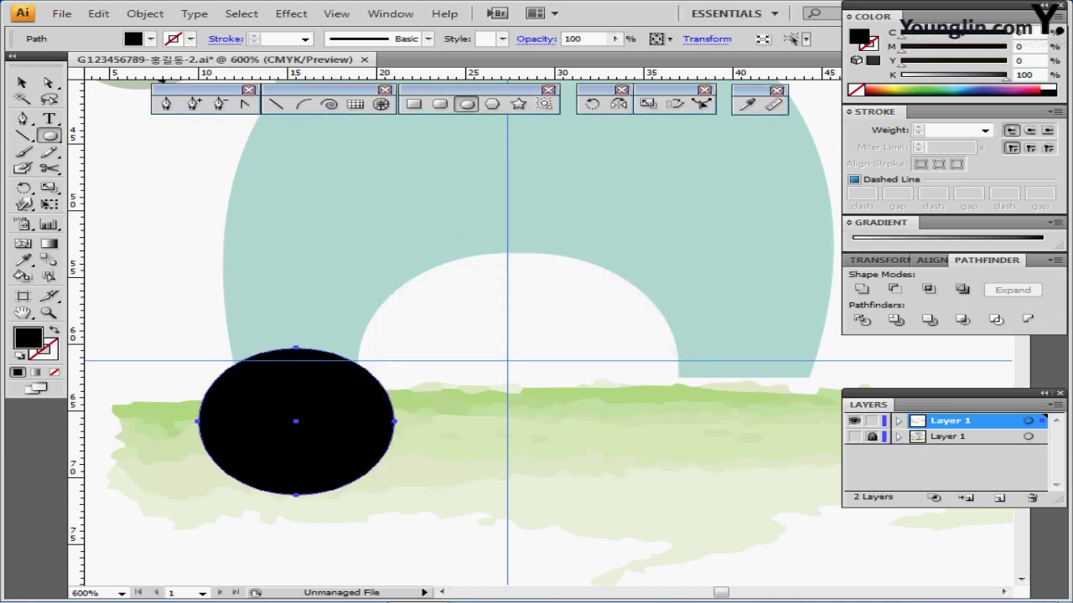
key(d)
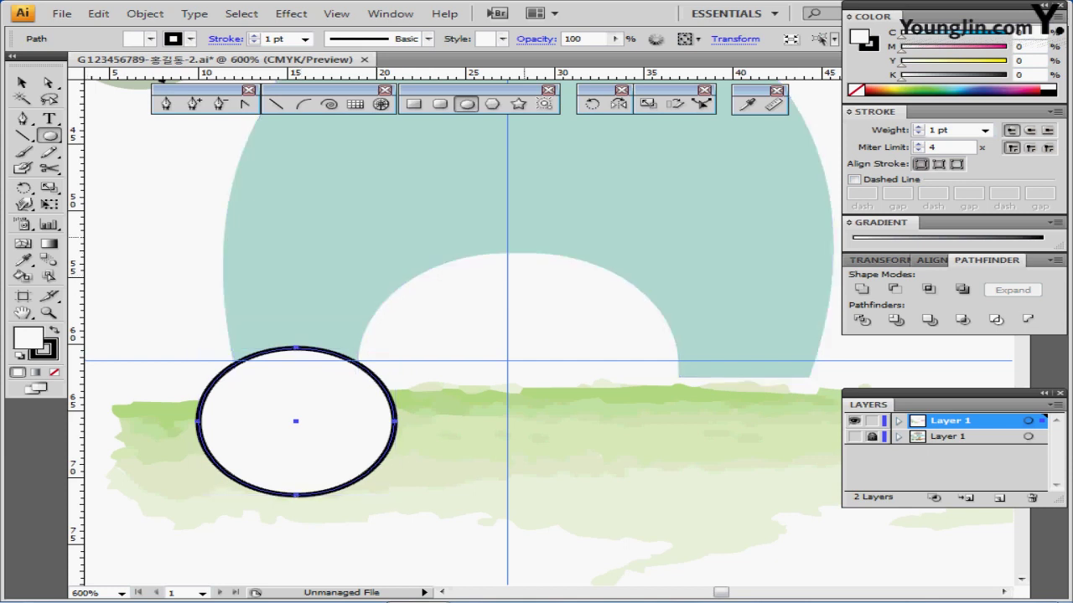
Make a 60% uniformly scaled copy of the wheel circle and repeat the transformation for a third, smaller concentric circle.
double_click(648, 103)
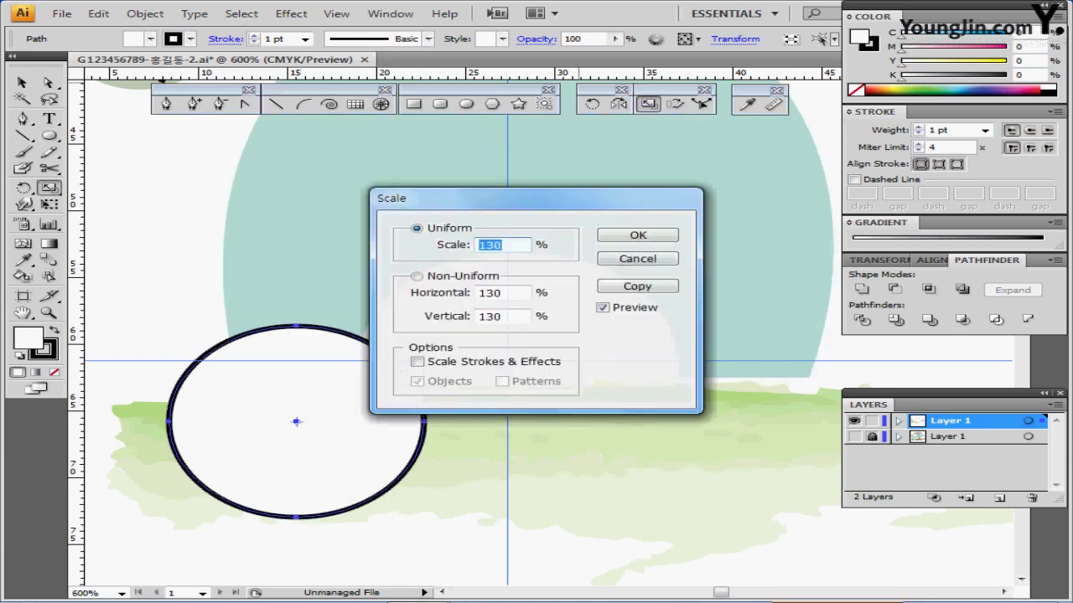
text(60)
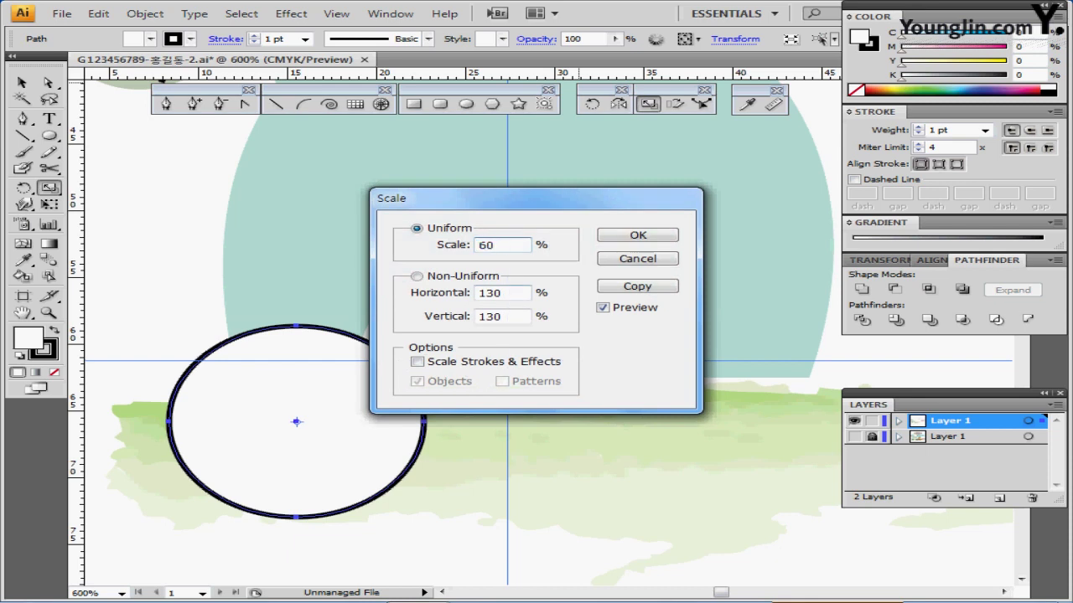
key(Tab)
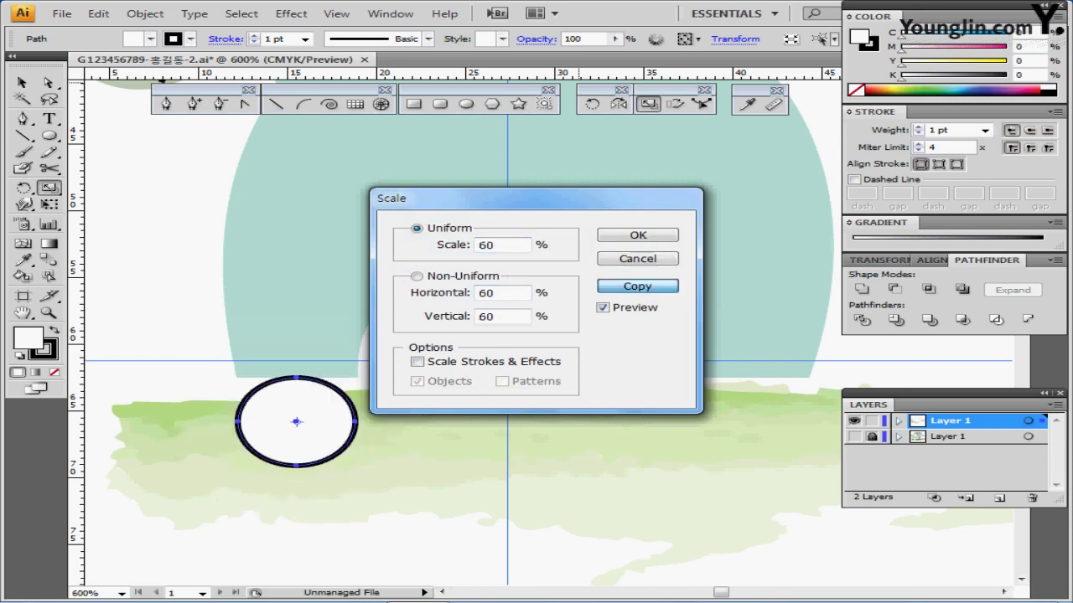
key(Return)
key(ctrl+d)
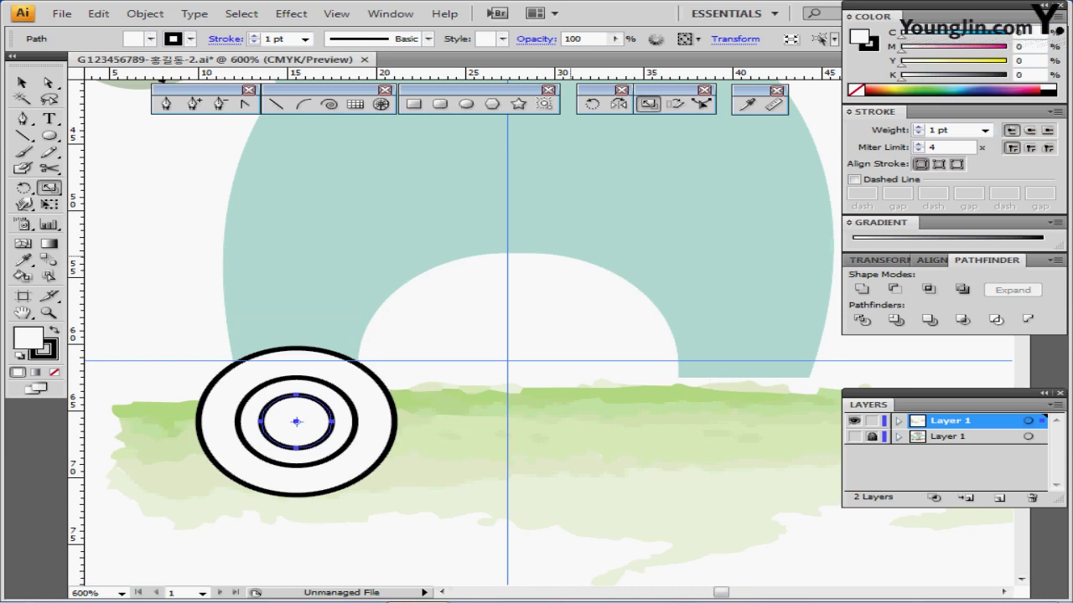
Remove the stroke from the wheel's innermost circle and fill it pale teal with 20% yellow.
drag(307, 334, 378, 338)
shift+click(456, 381)
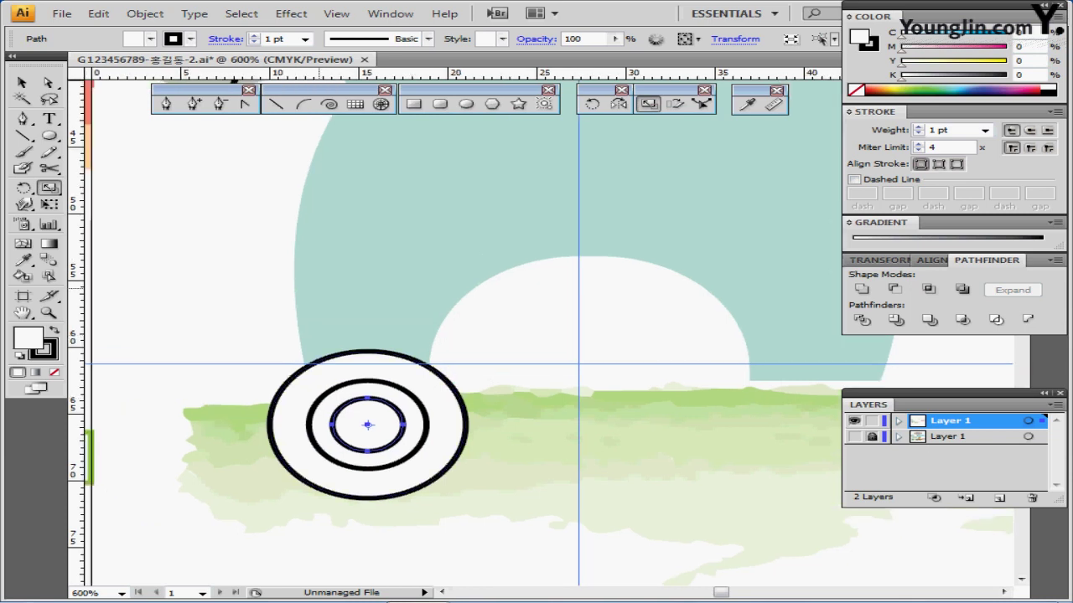
drag(313, 290, 376, 369)
key(x)
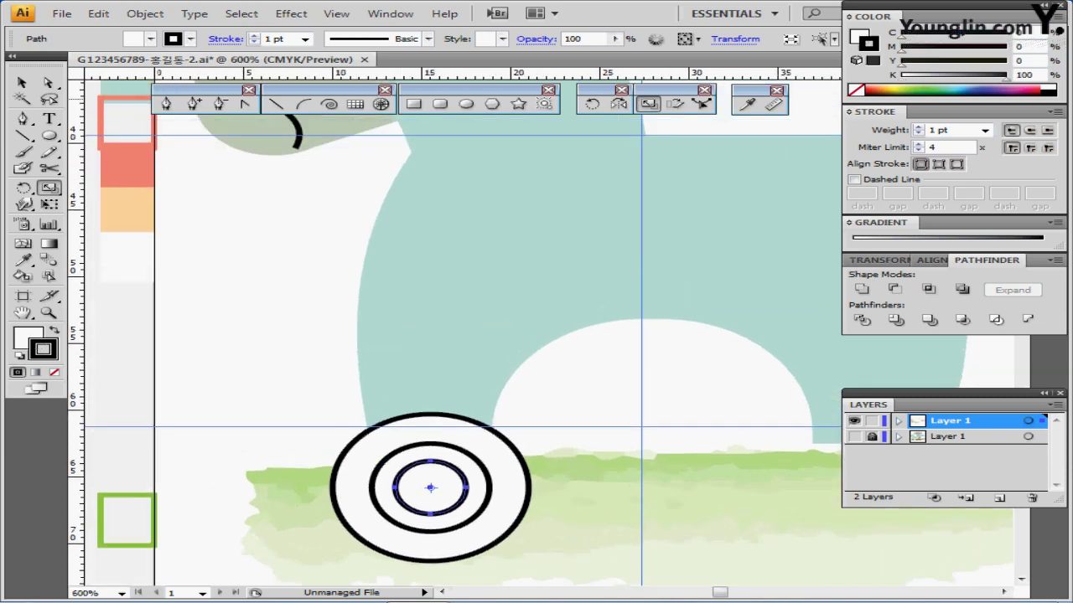
key(slash)
key(x)
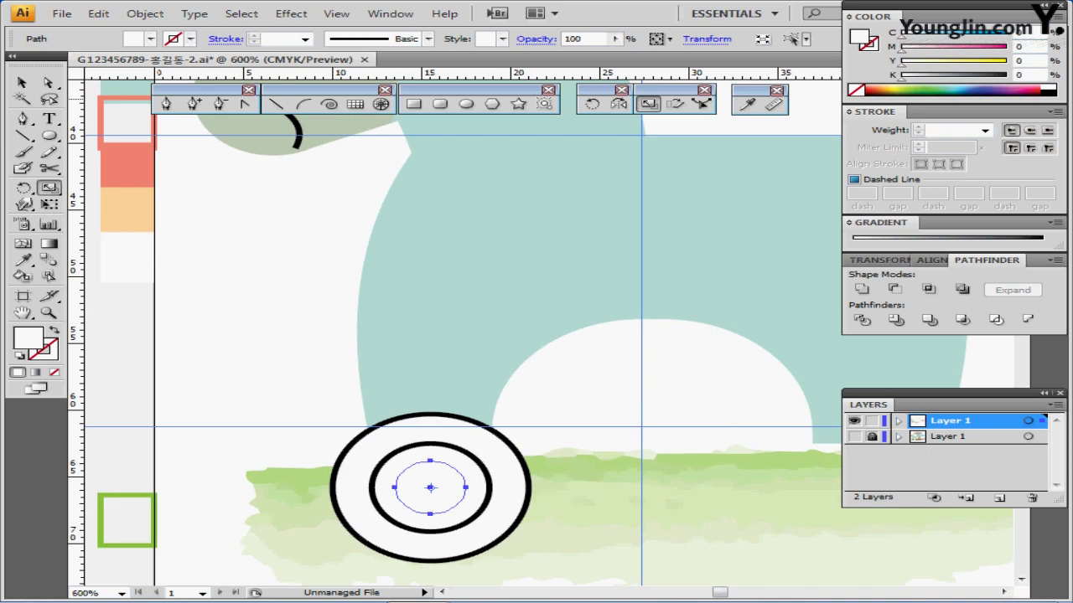
key(Tab)
key(Tab)
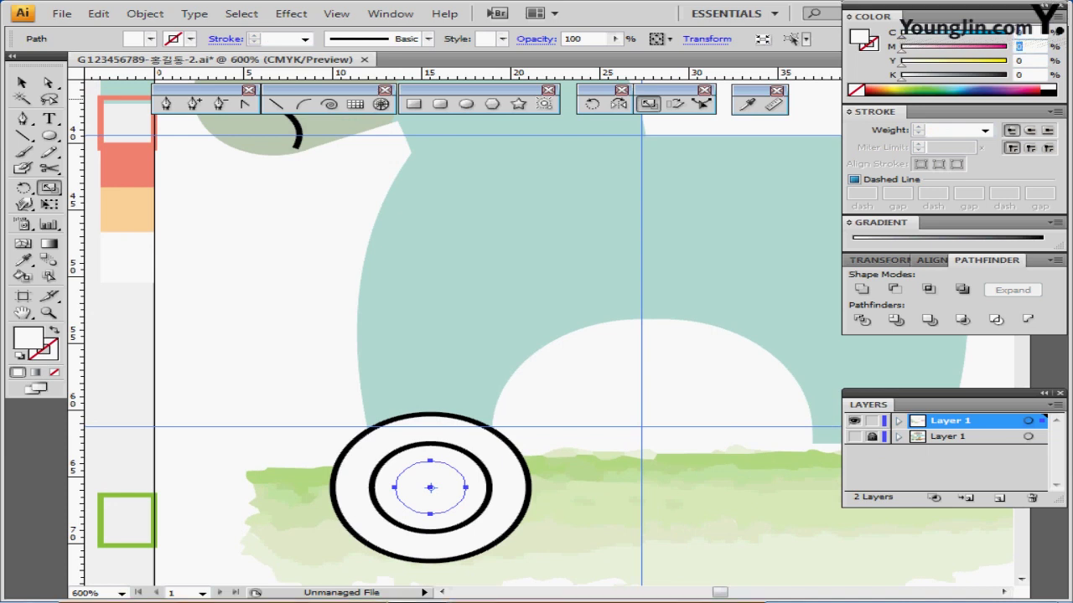
text(20)
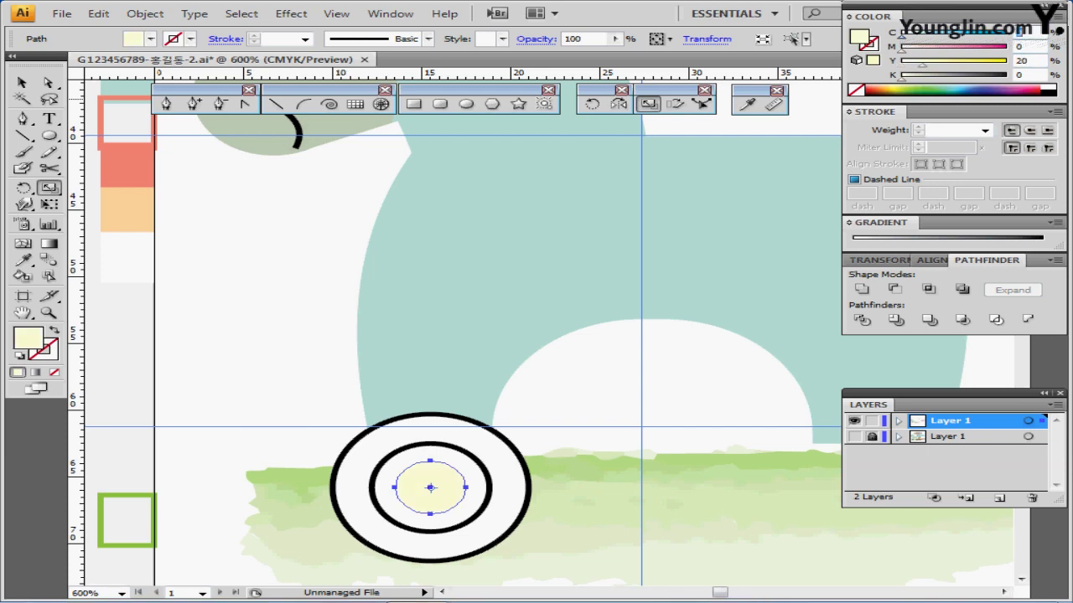
key(Return)
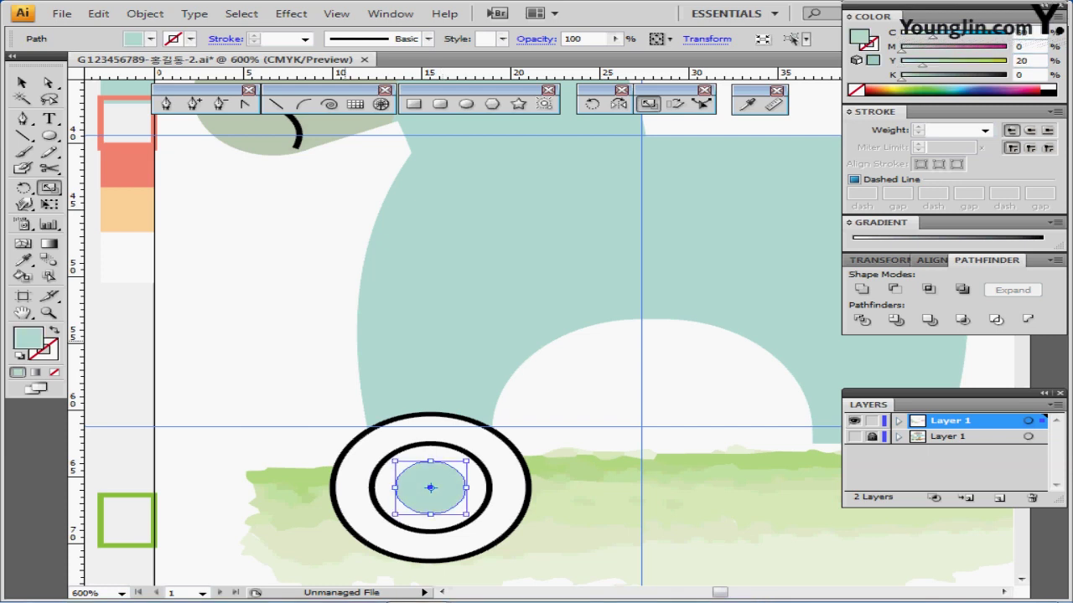
Try removing the stroke from the wheel's middle circle, and undo that change.
drag(369, 335, 297, 260)
scroll(537, 336, down, 2)
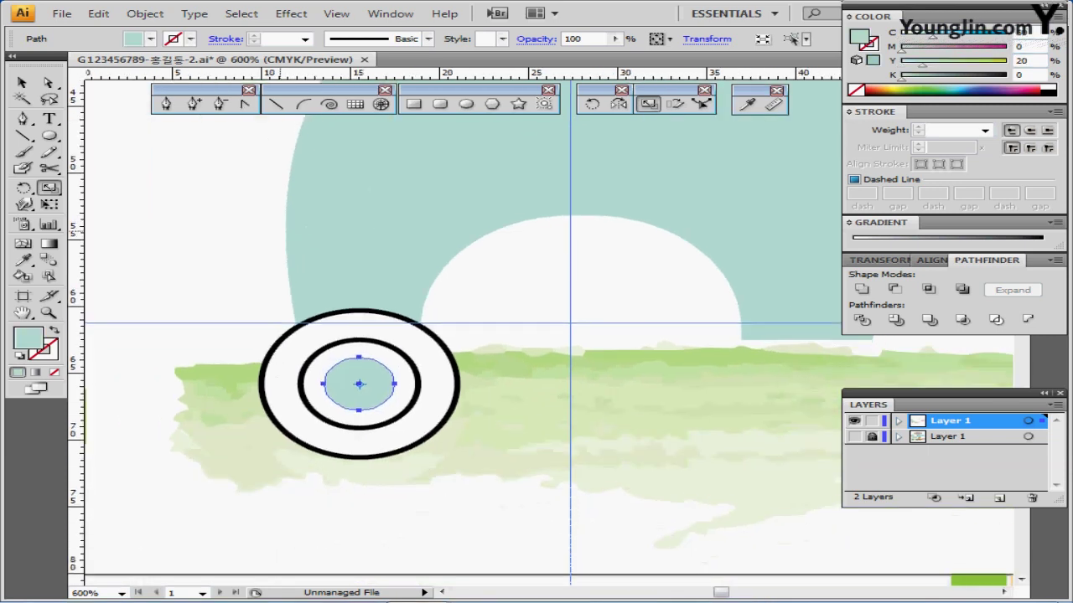
click(360, 333)
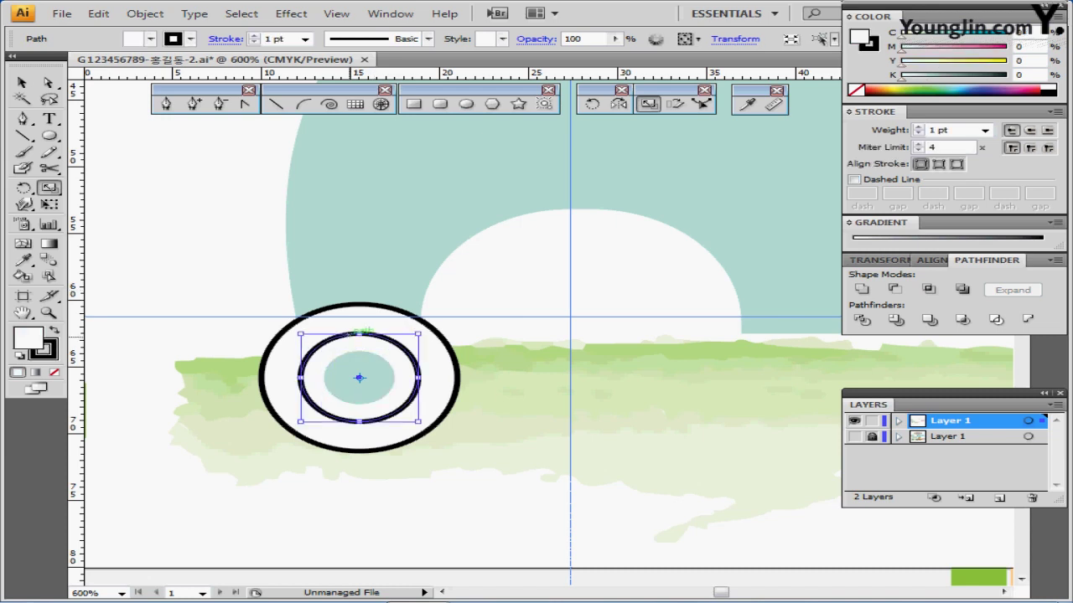
key(ctrl+shift+b)
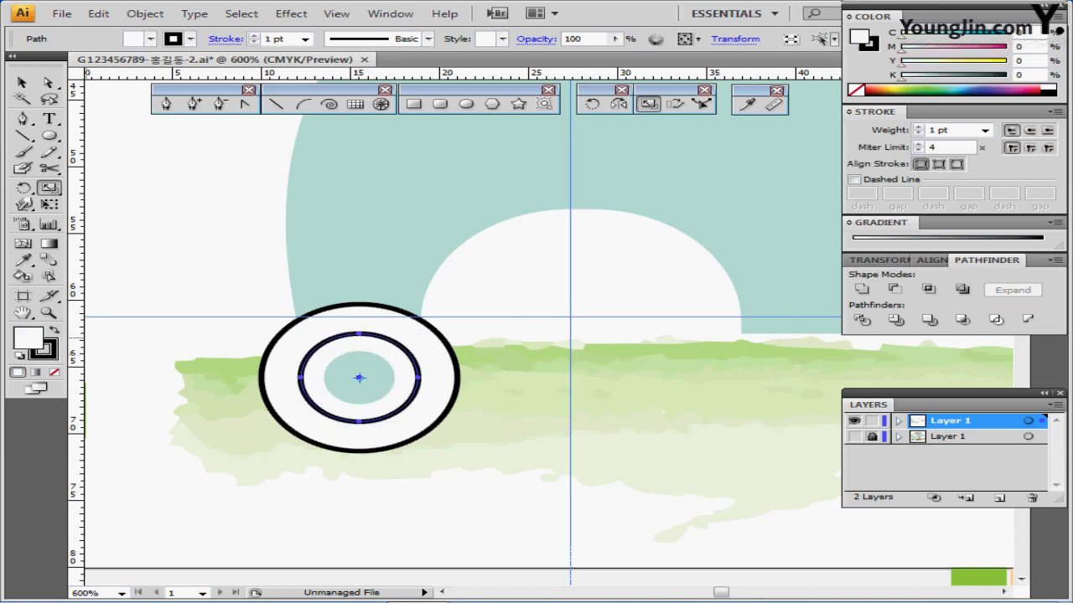
key(x)
key(slash)
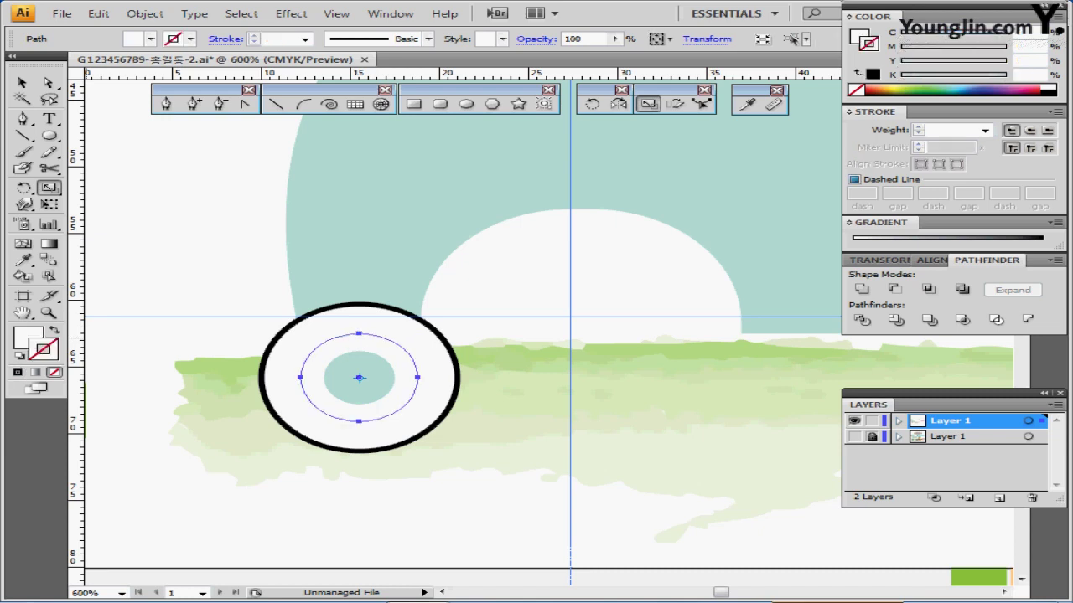
key(x)
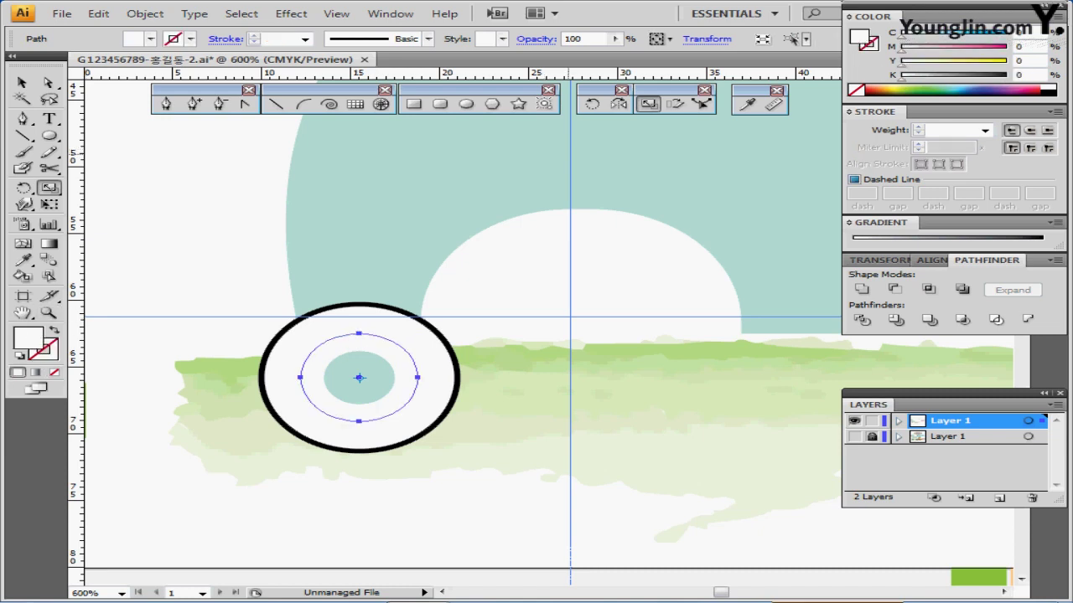
key(ctrl+shift+b)
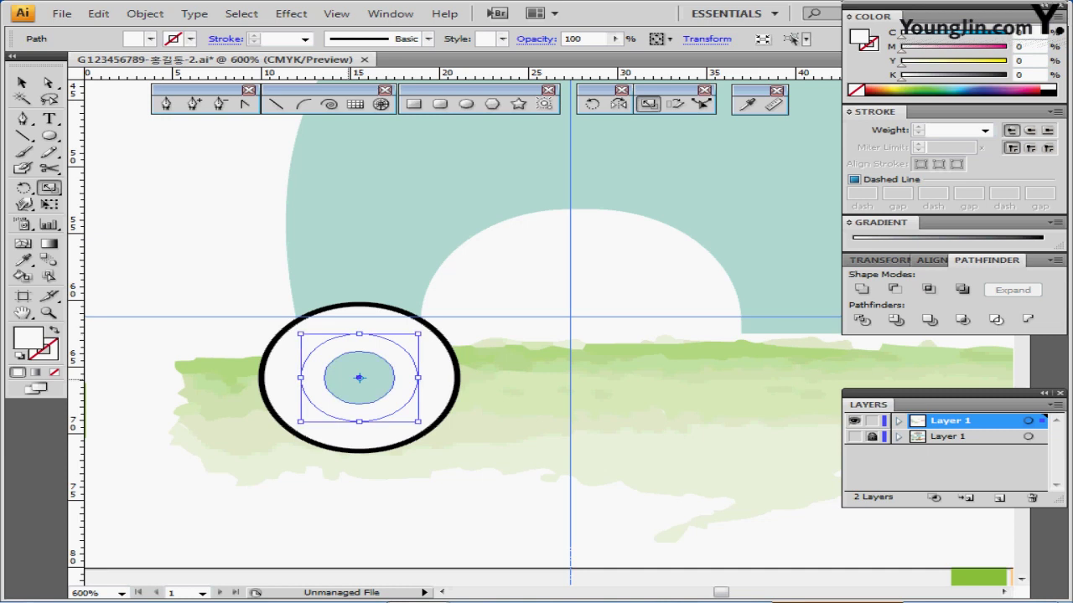
ctrl+click(349, 378)
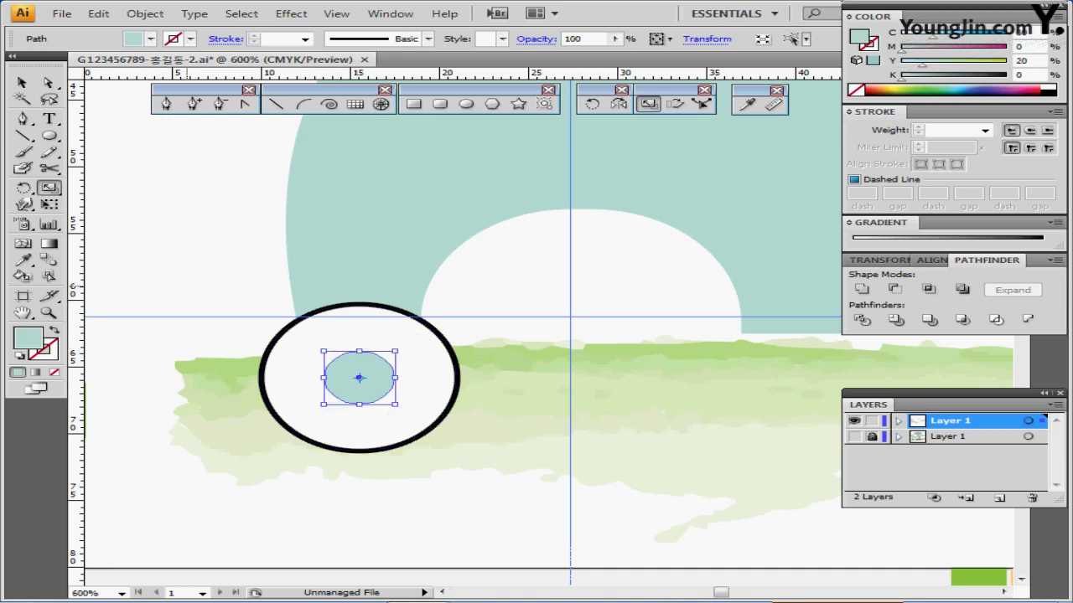
key(ctrl+z)
Remove the middle circle's fill and colour its 1 pt stroke C 30, M 0, Y 20, K 0.
key(x)
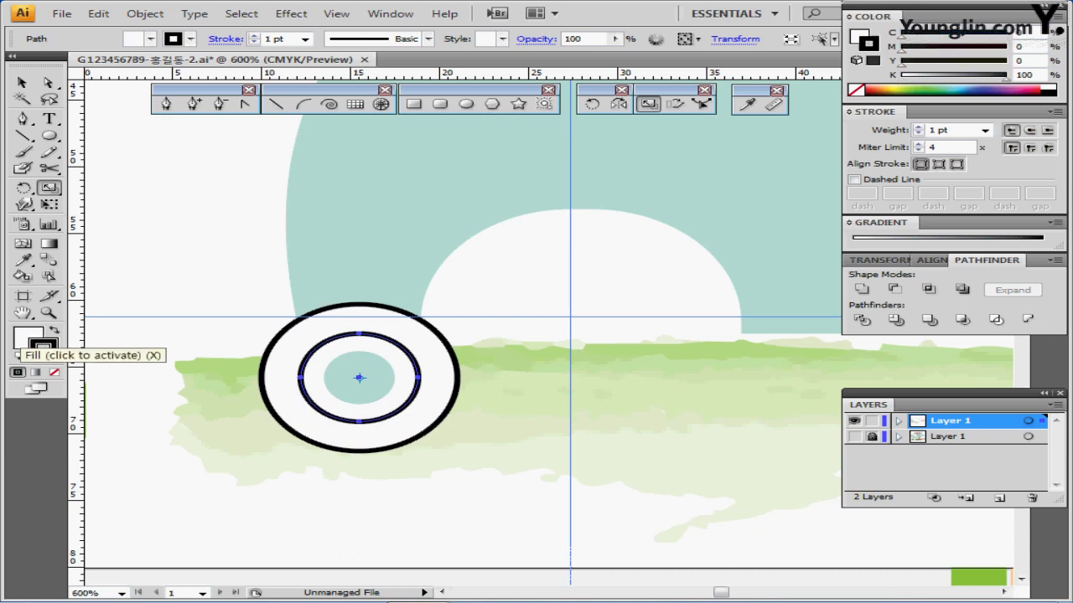
key(x)
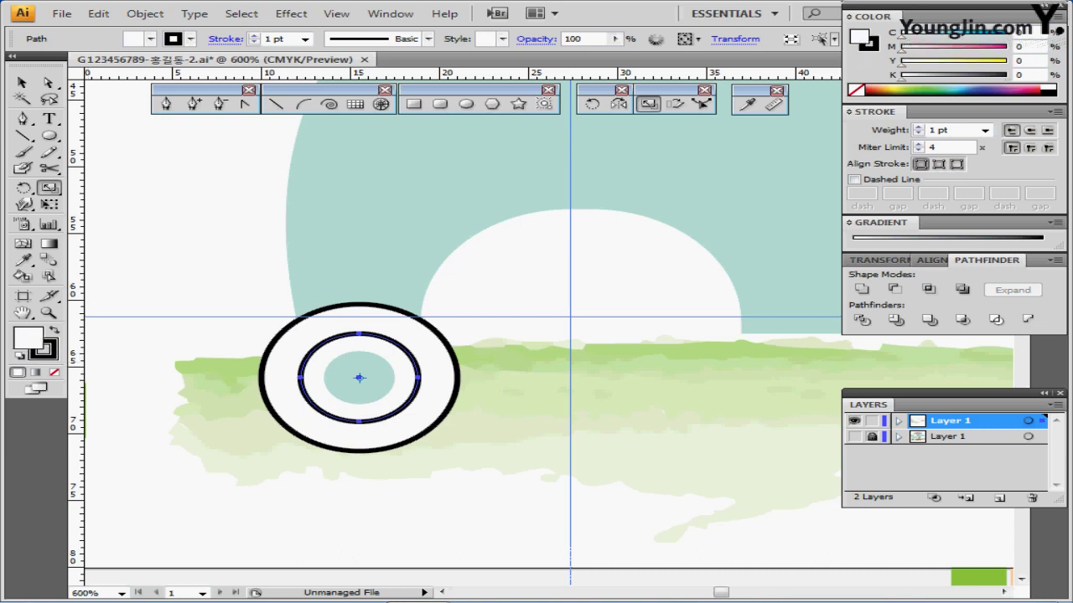
key(slash)
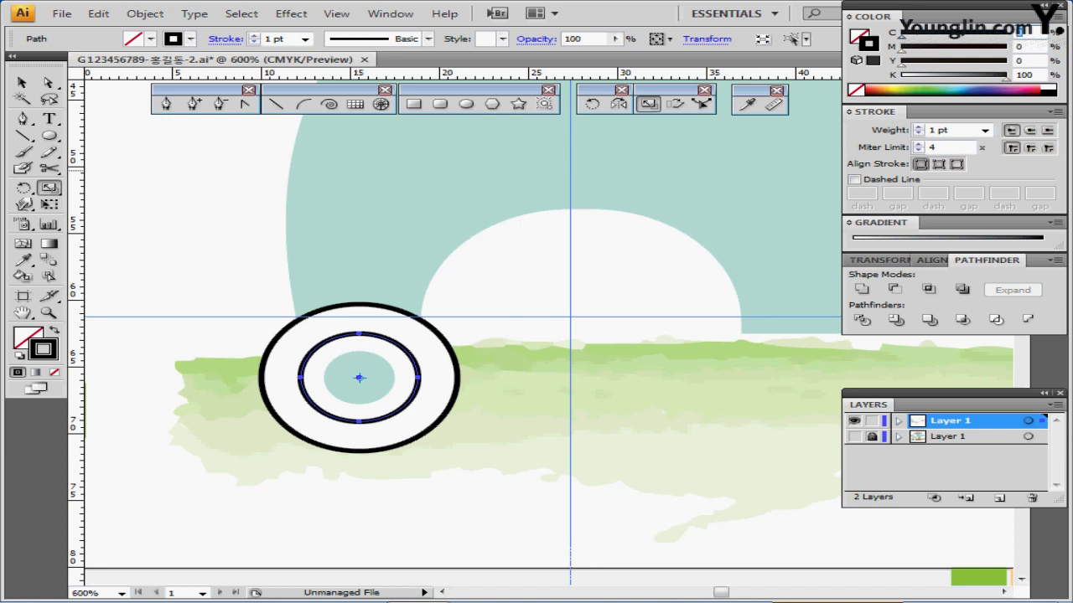
text(30)
key(Tab)
key(Tab)
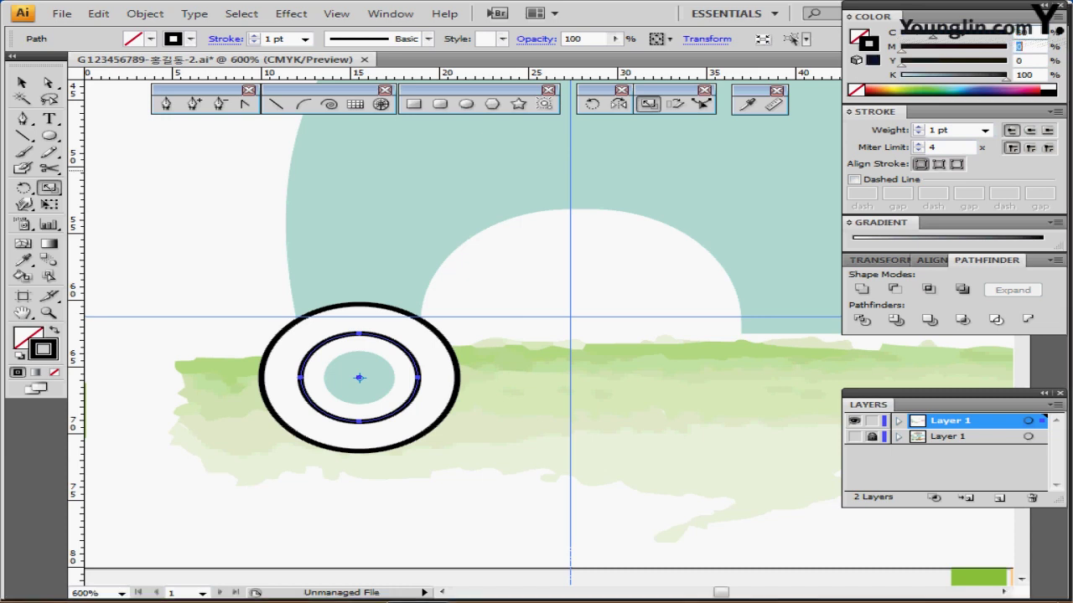
text(20)
key(Tab)
text(0)
key(Tab)
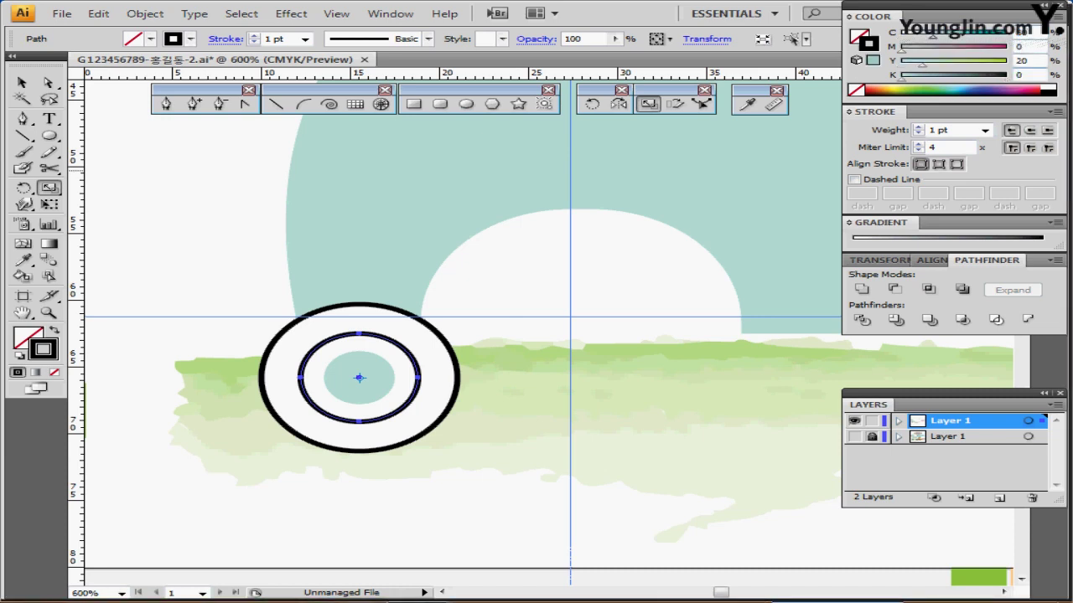
key(Return)
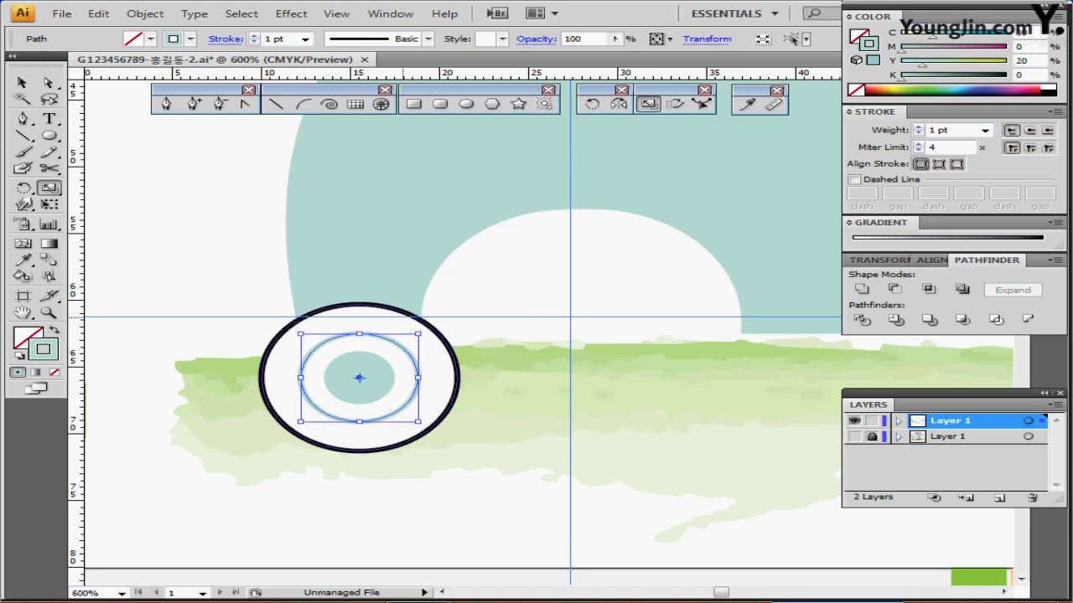
Swap the wheel's outer circle to a black fill, remove its stroke, and deselect it.
click(410, 313)
key(z)
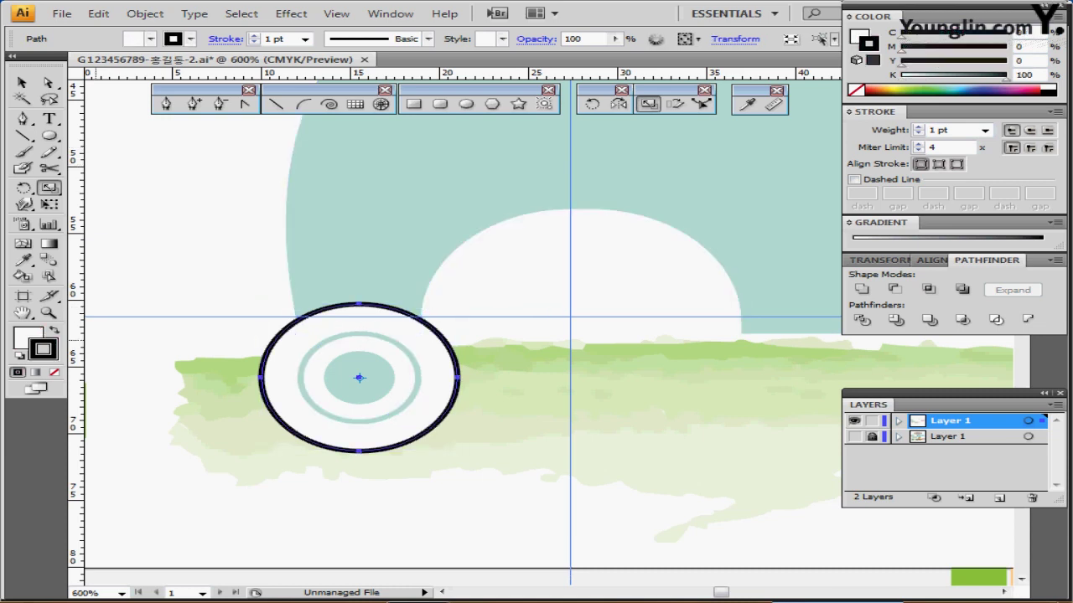
key(shift+x)
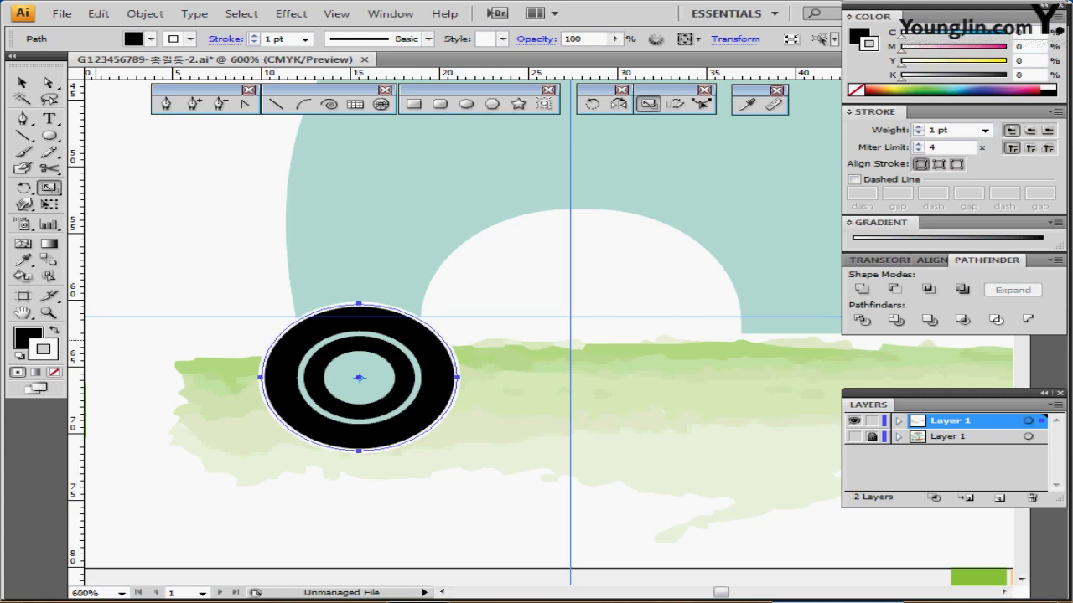
key(ctrl+shift+b)
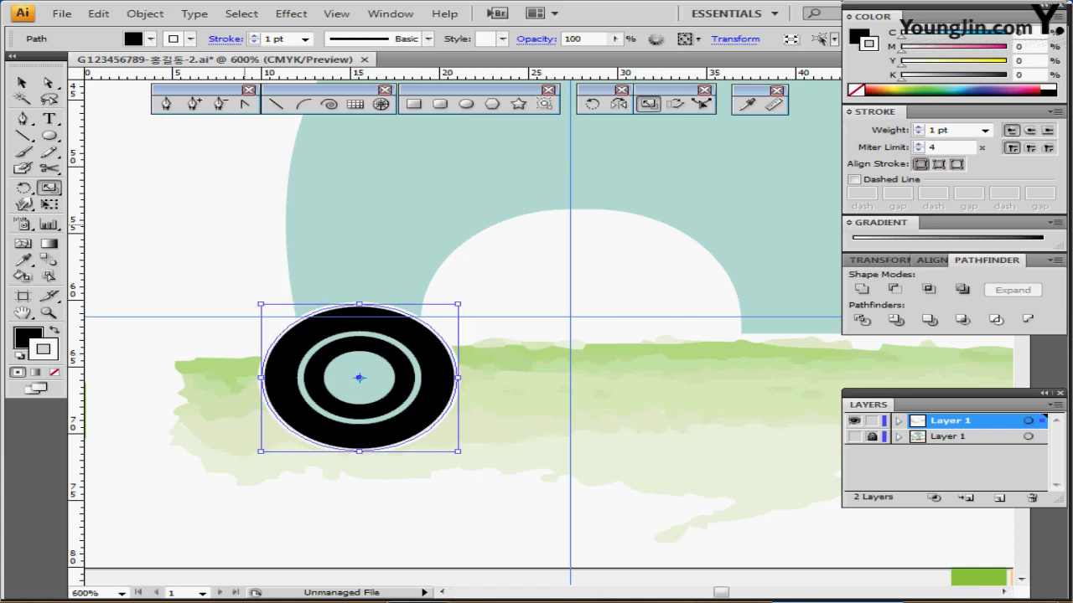
key(slash)
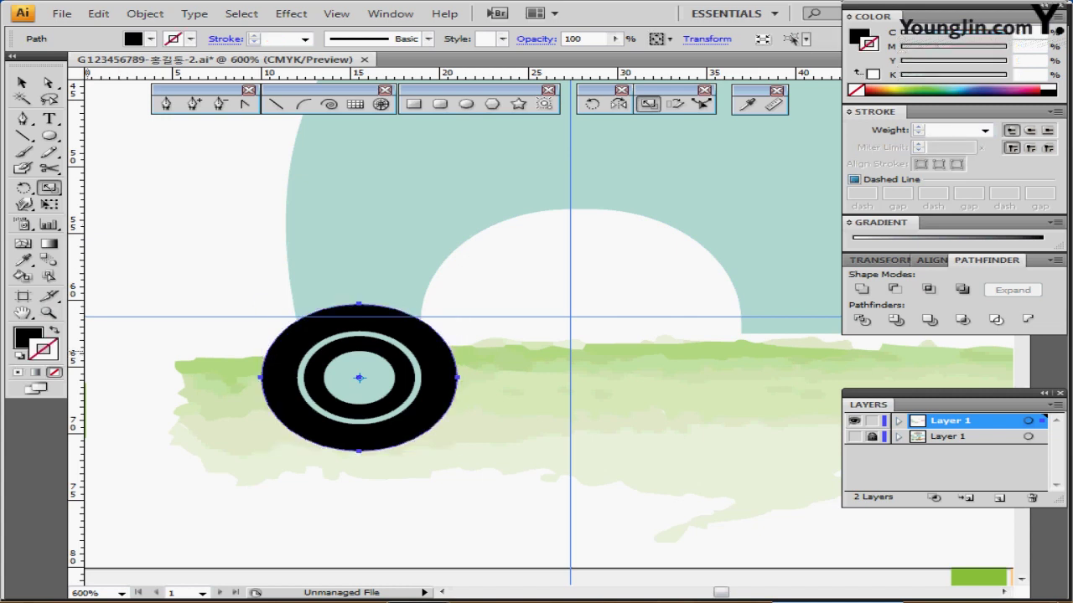
key(ctrl+shift+a)
key(ctrl+minus)
drag(512, 317, 278, 401)
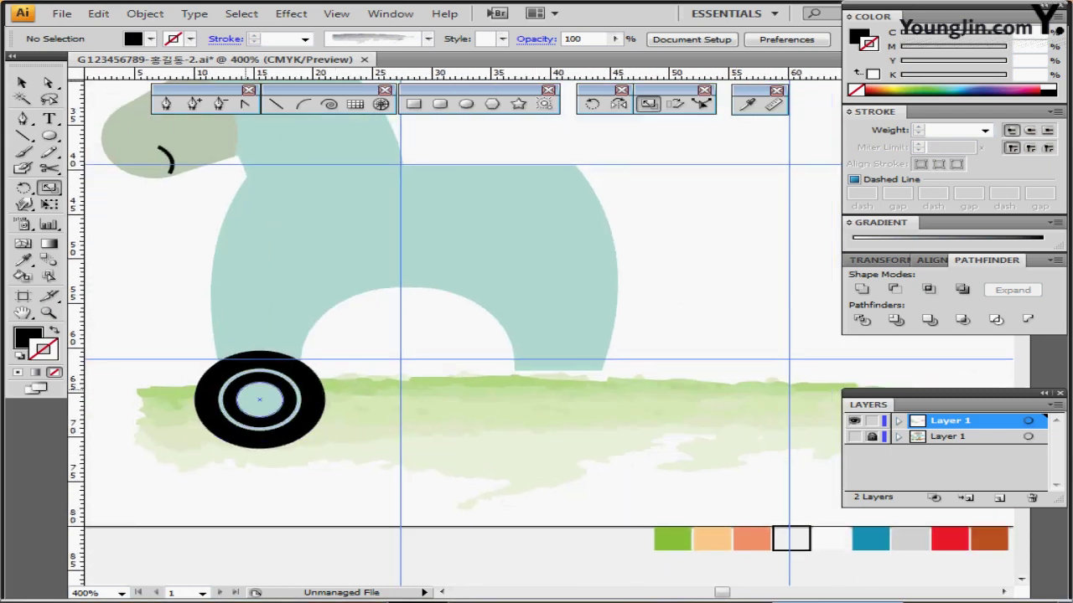
Select the wheel's three concentric circles and group them.
click(297, 391)
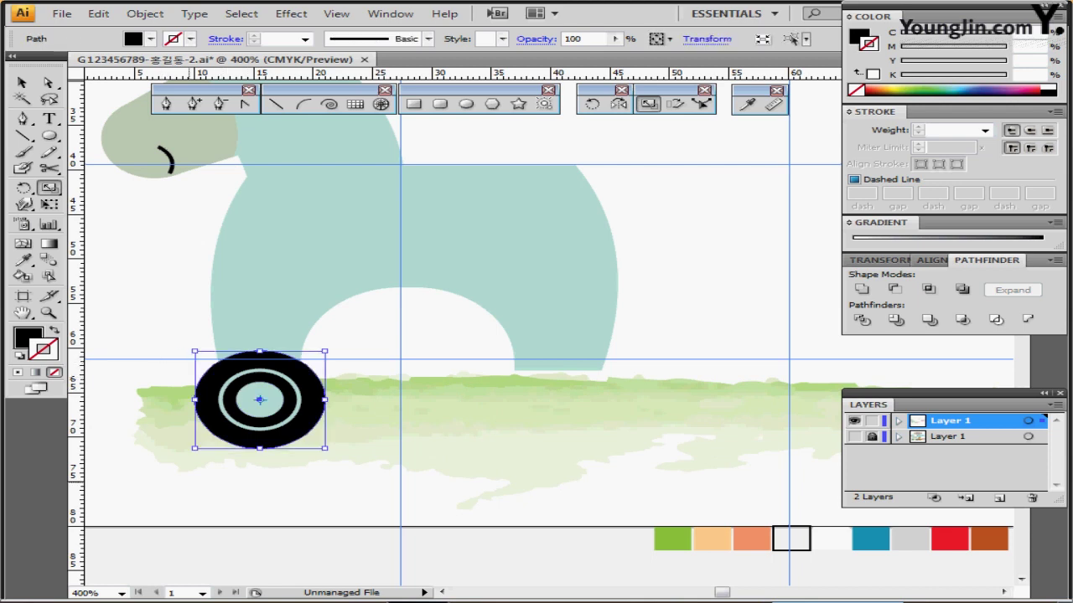
drag(192, 483, 299, 392)
shift+click(410, 473)
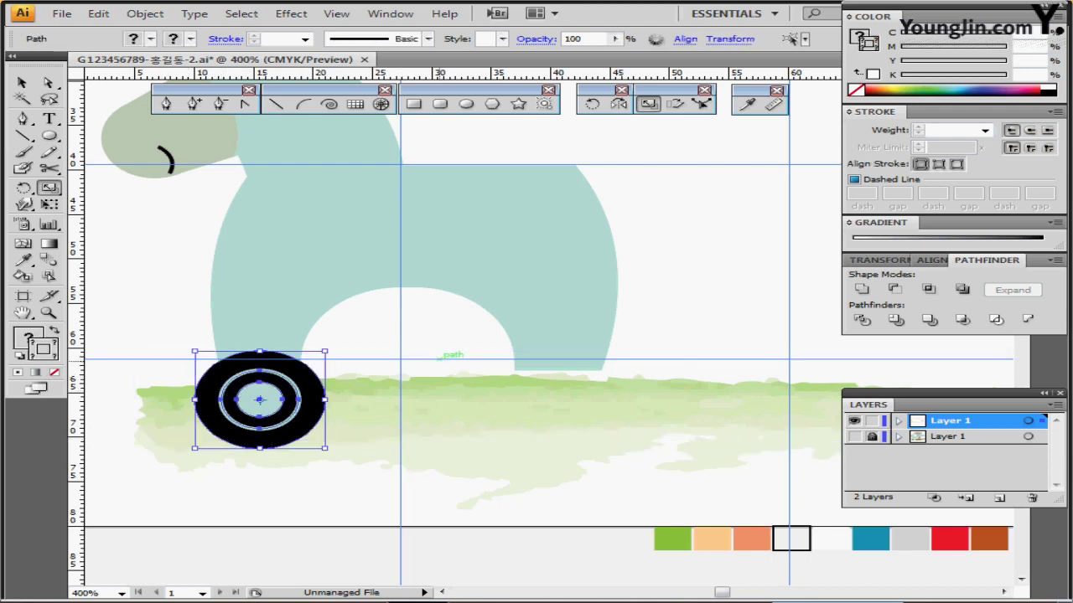
key(ctrl+g)
key(ctrl+shift+b)
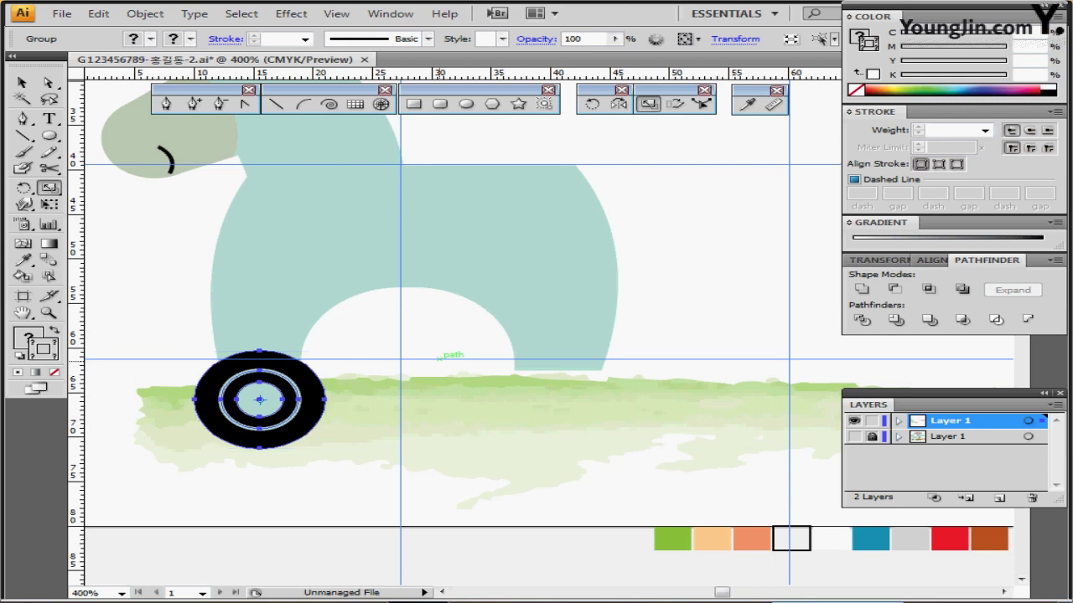
key(ctrl+shift+b)
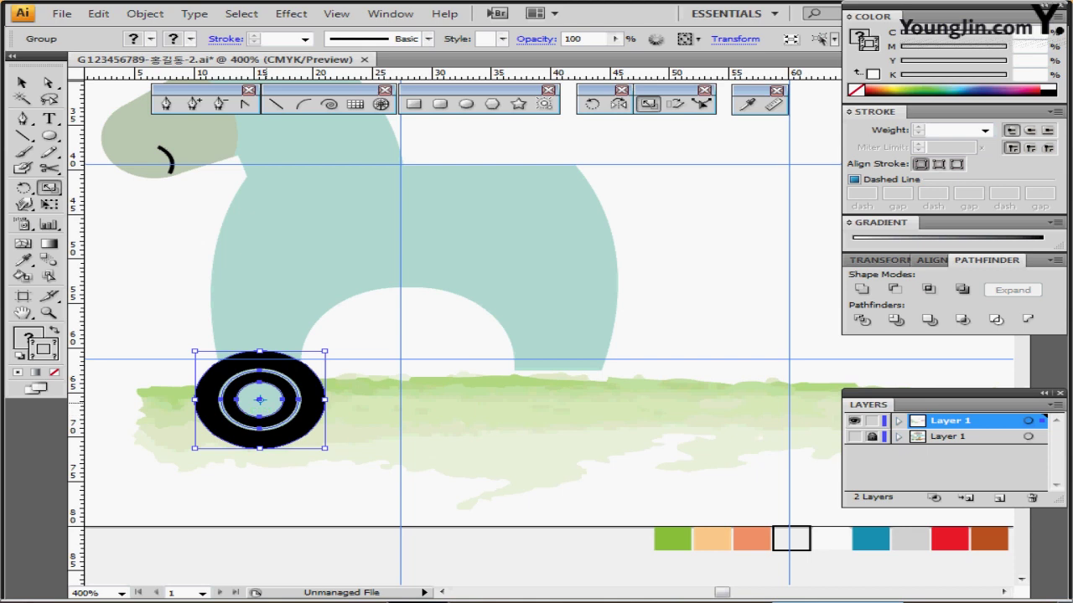
Copy the grouped wheel horizontally about 25 mm to sit under the horse's rear leg, and deselect it.
drag(262, 399, 553, 400)
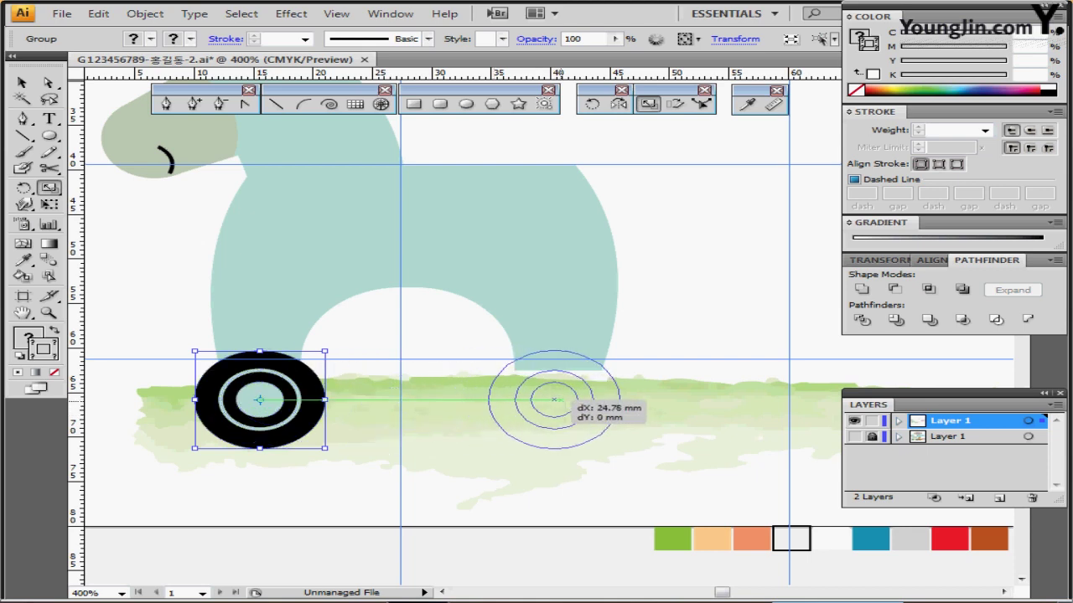
drag(553, 400, 556, 399)
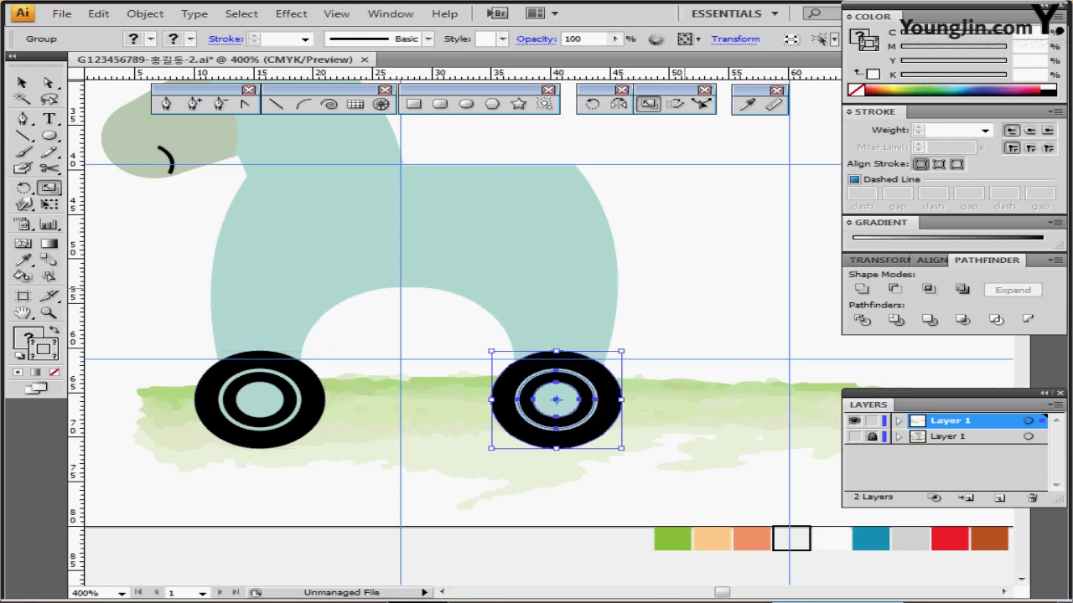
key(Right)
key(ctrl+shift+b)
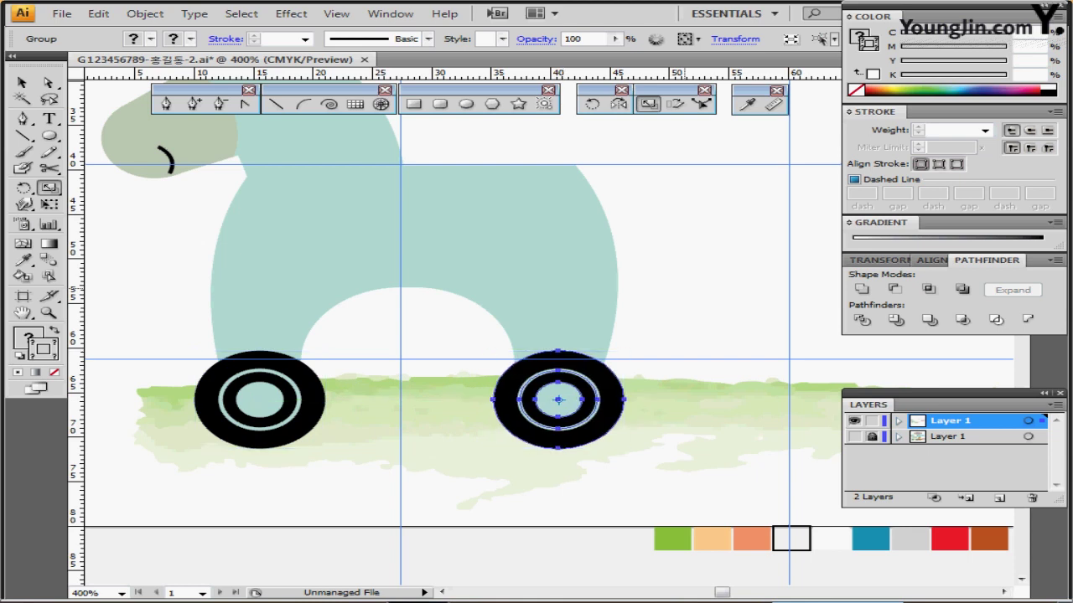
scroll(461, 335, up, 2)
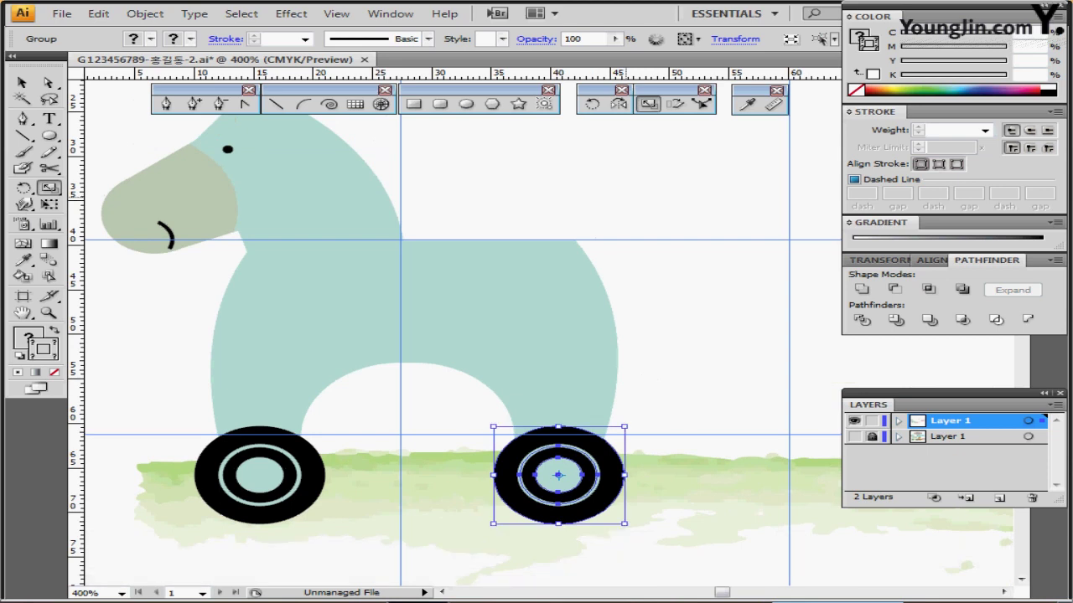
key(ctrl+shift+a)
Create a three-sided polygon with a 2 mm radius on the horse's upper body.
click(492, 104)
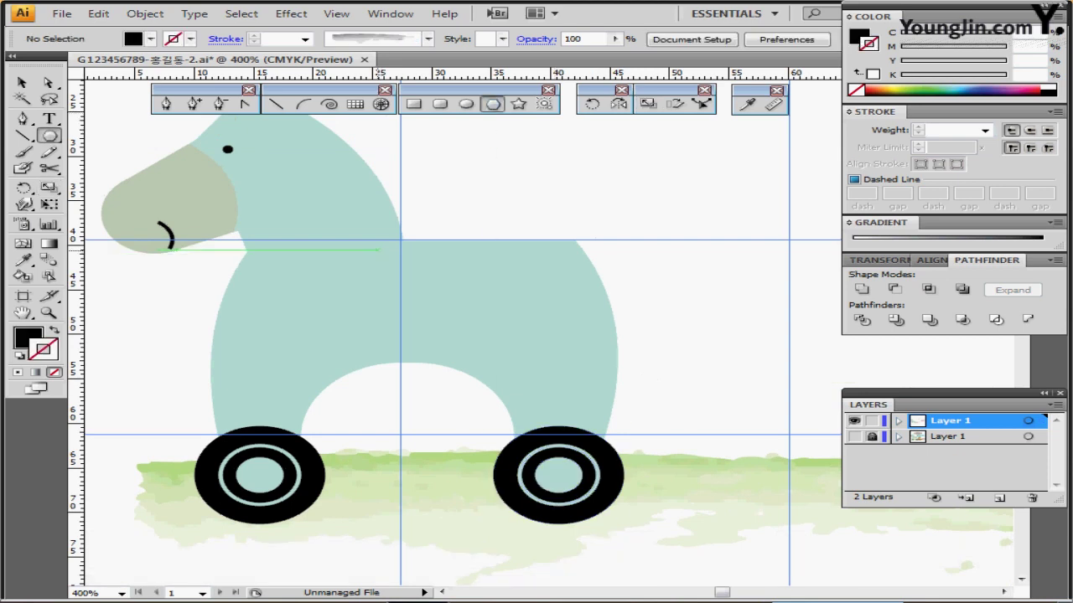
click(379, 249)
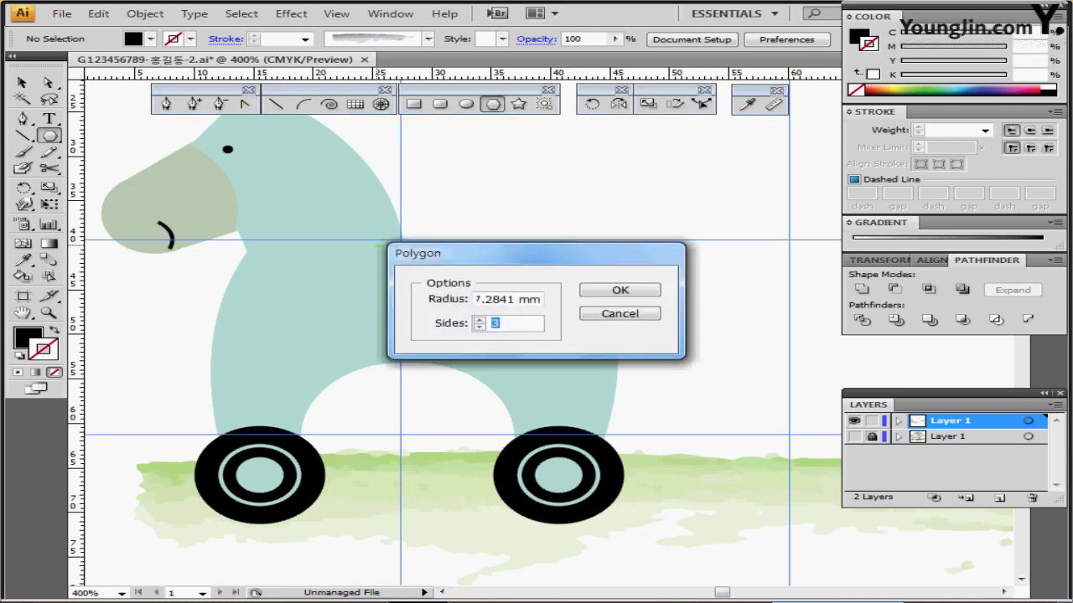
key(shift+Tab)
text(2)
key(Tab)
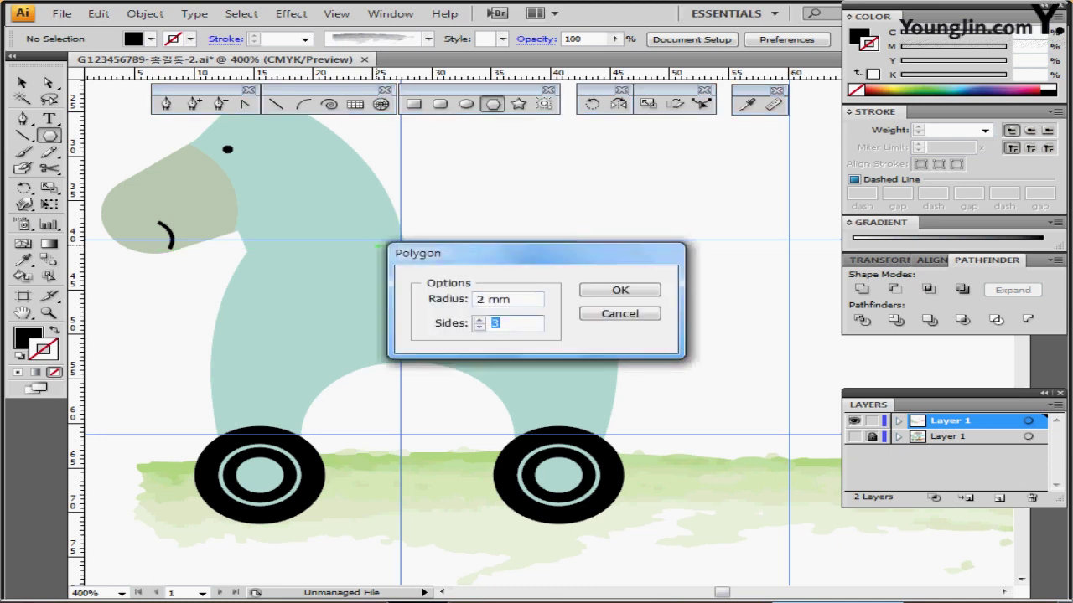
key(Return)
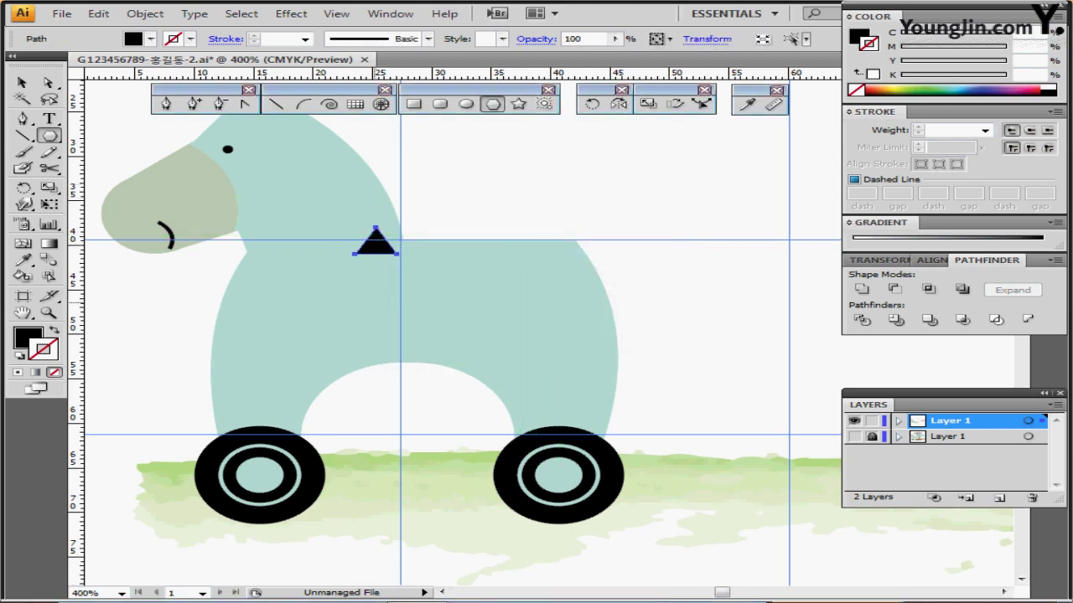
Fill the triangle with the sampled coral swatch colour and move it onto the horse's rump.
drag(383, 304, 496, 338)
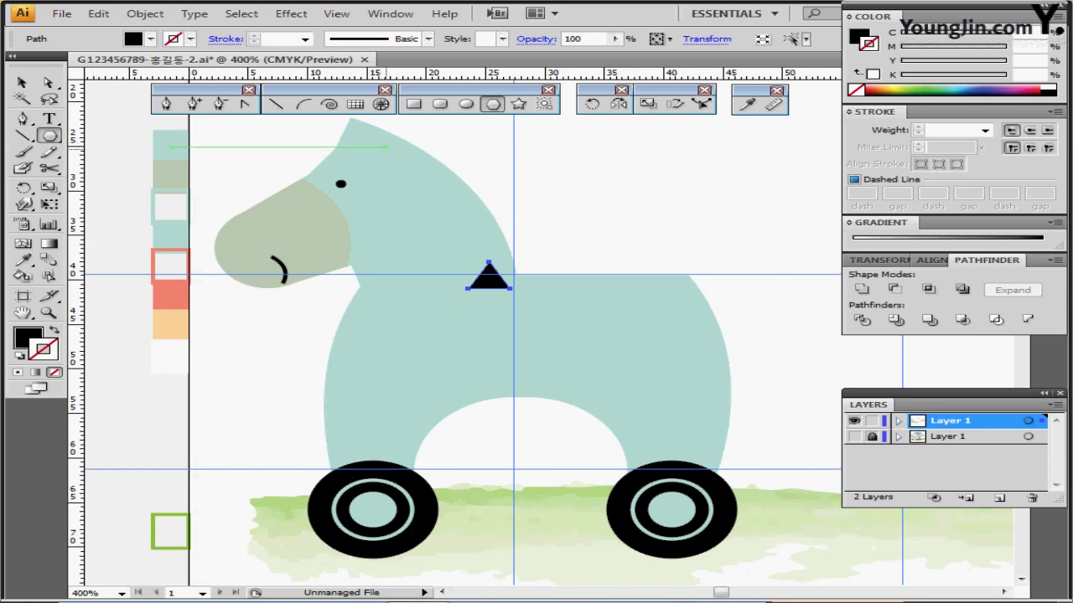
click(23, 260)
click(170, 296)
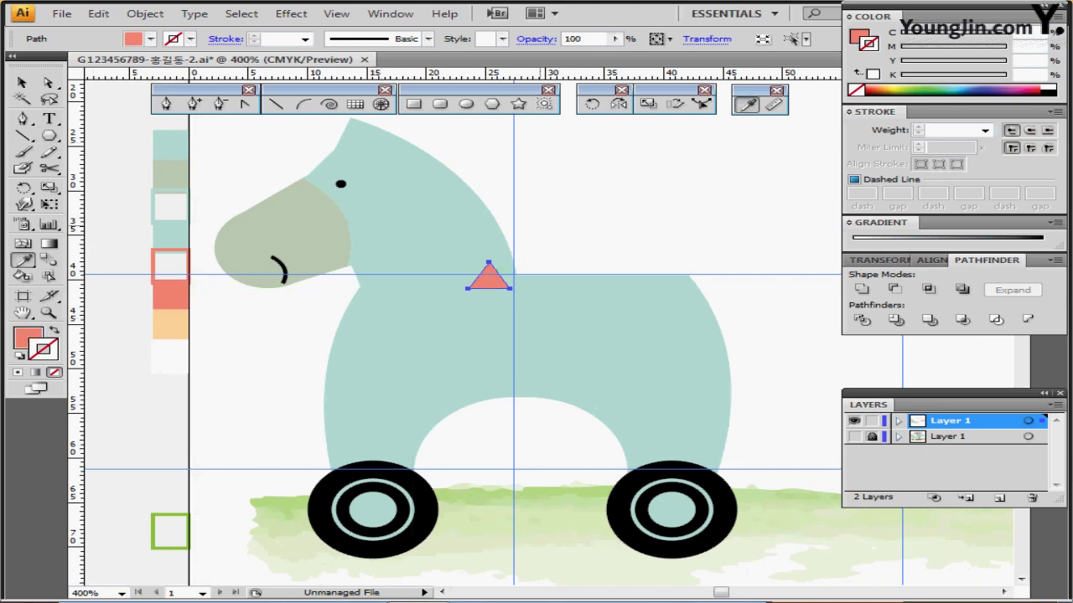
key(ctrl+shift+a)
drag(494, 273, 661, 327)
ctrl+click(635, 218)
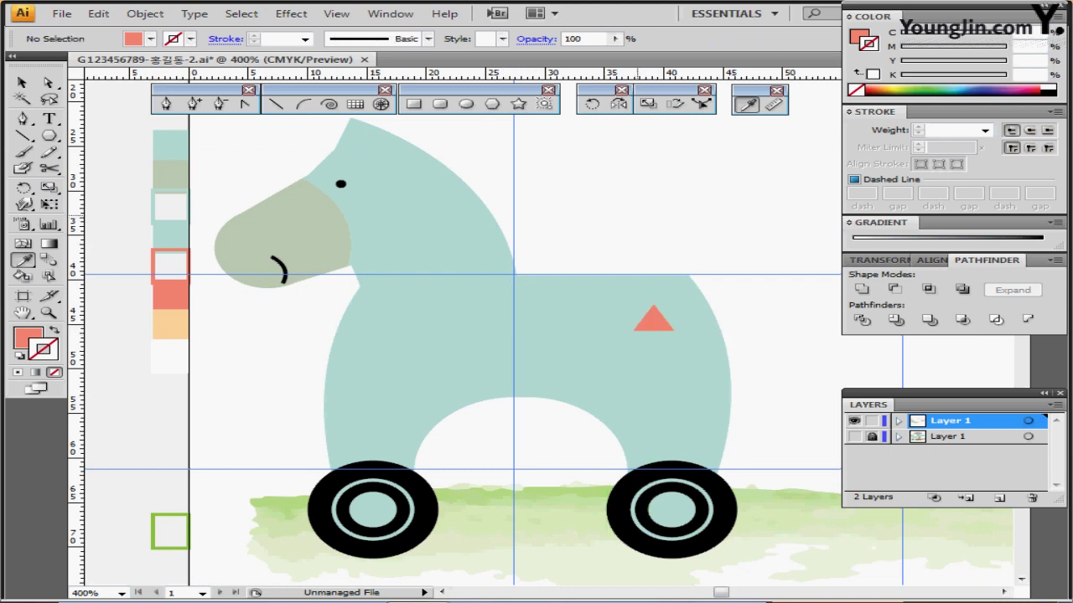
Draw a sagging curve about 29 mm wide from the horse's chest to its rump, with a 1 pt coral stroke and no fill.
drag(631, 238, 614, 202)
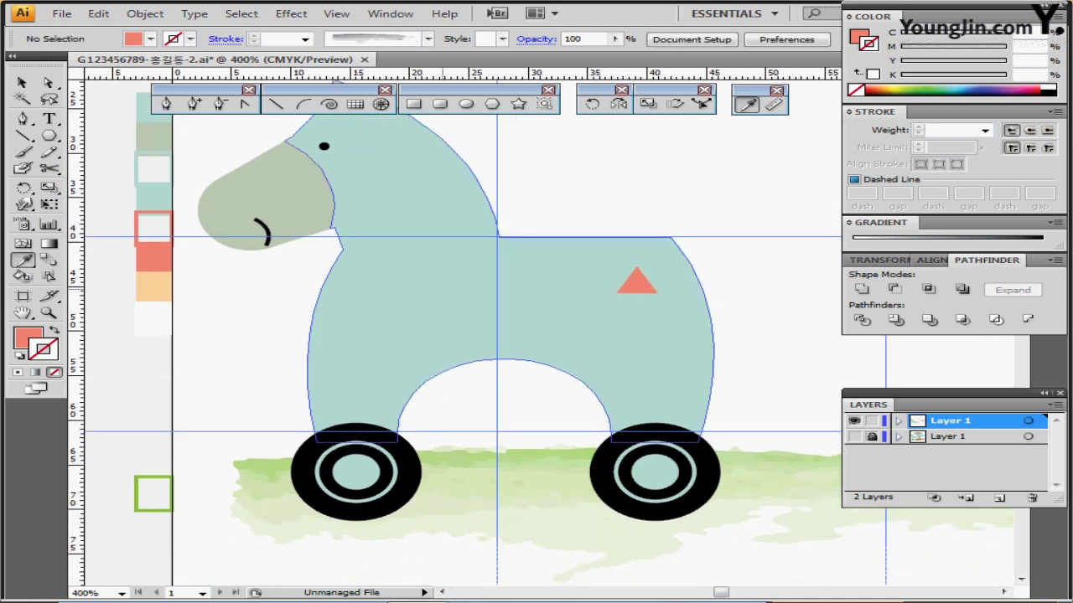
key(ctrl+shift+a)
click(22, 119)
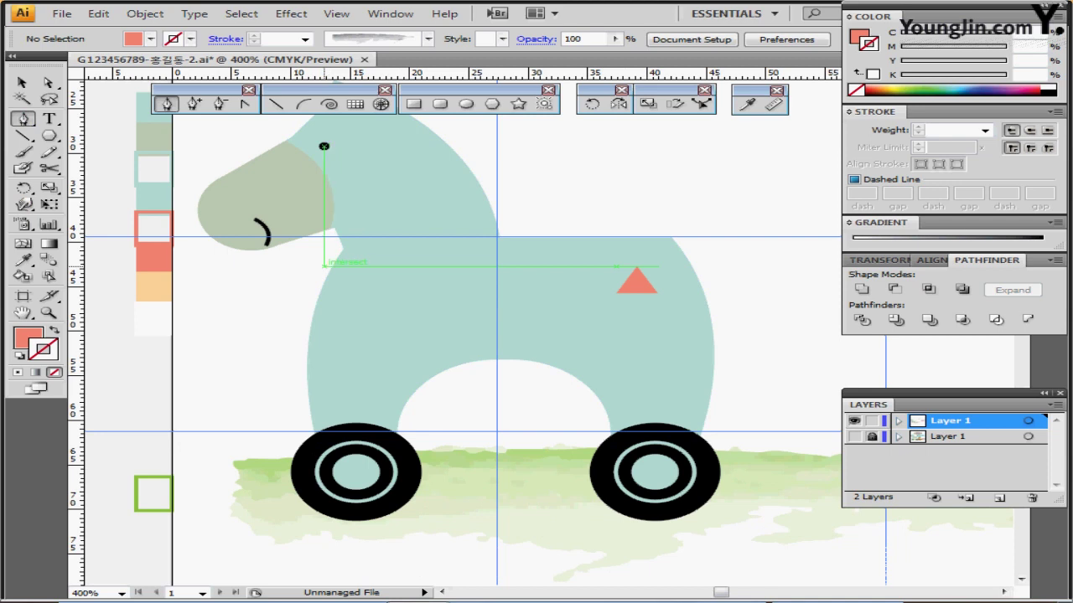
click(332, 265)
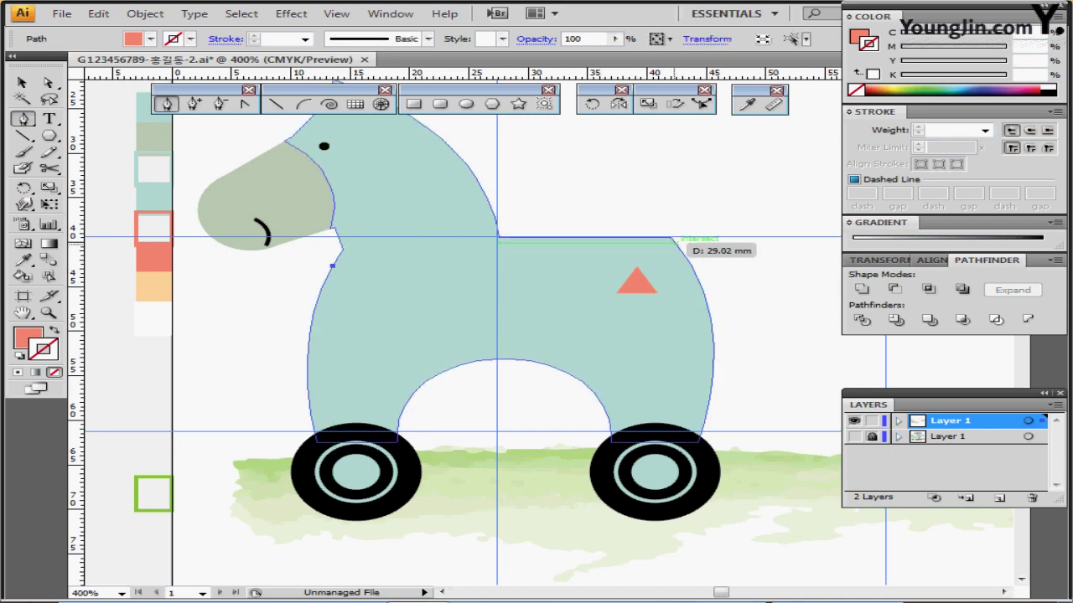
drag(675, 241, 810, 127)
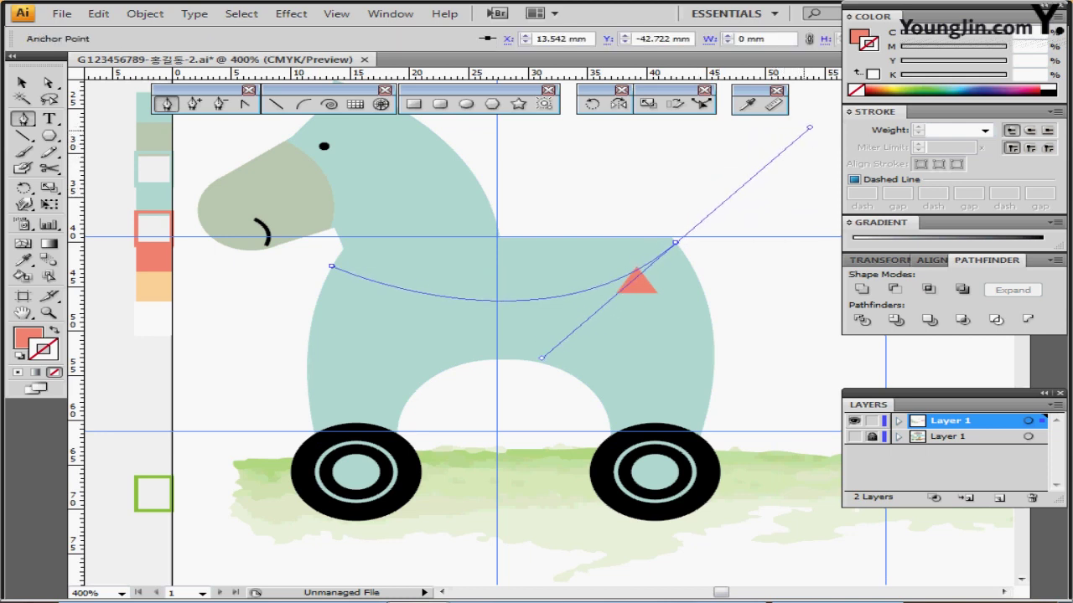
key(shift+x)
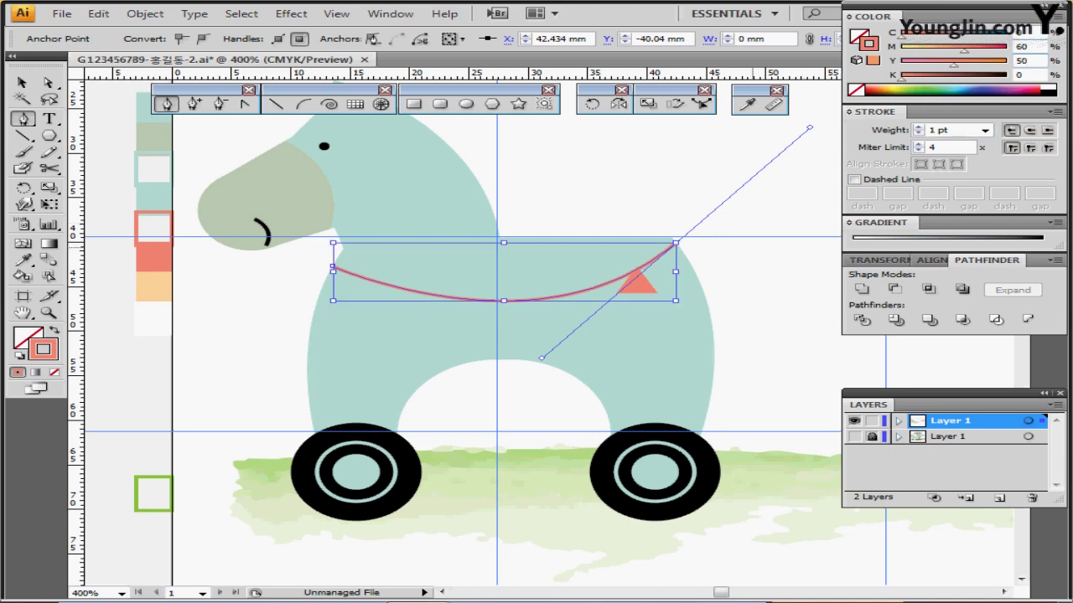
ctrl+click(752, 248)
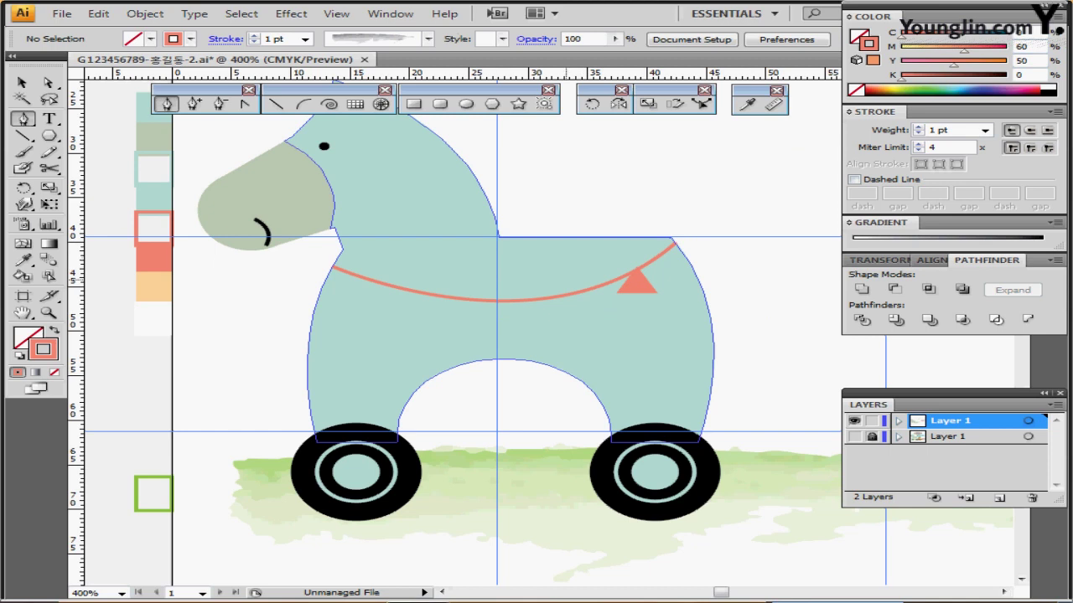
Lower the string's rear anchor slightly along the rump and move the triangle so its tip touches the string.
drag(507, 280, 441, 293)
click(49, 82)
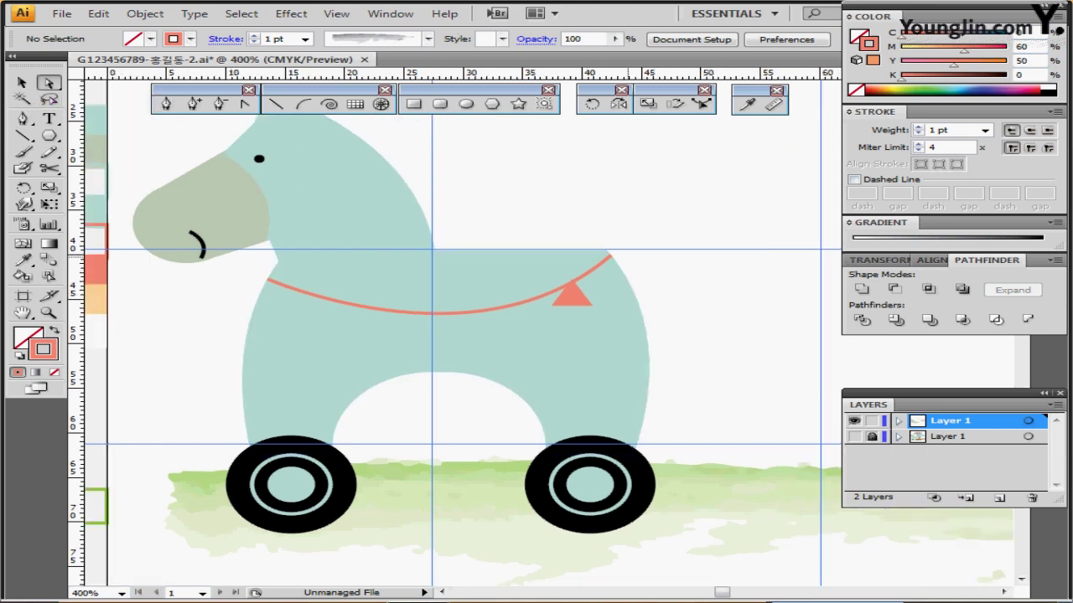
drag(610, 255, 613, 263)
click(658, 286)
mouse_move(575, 293)
mouse_down()
mouse_move(579, 307)
mouse_move(587, 299)
mouse_up()
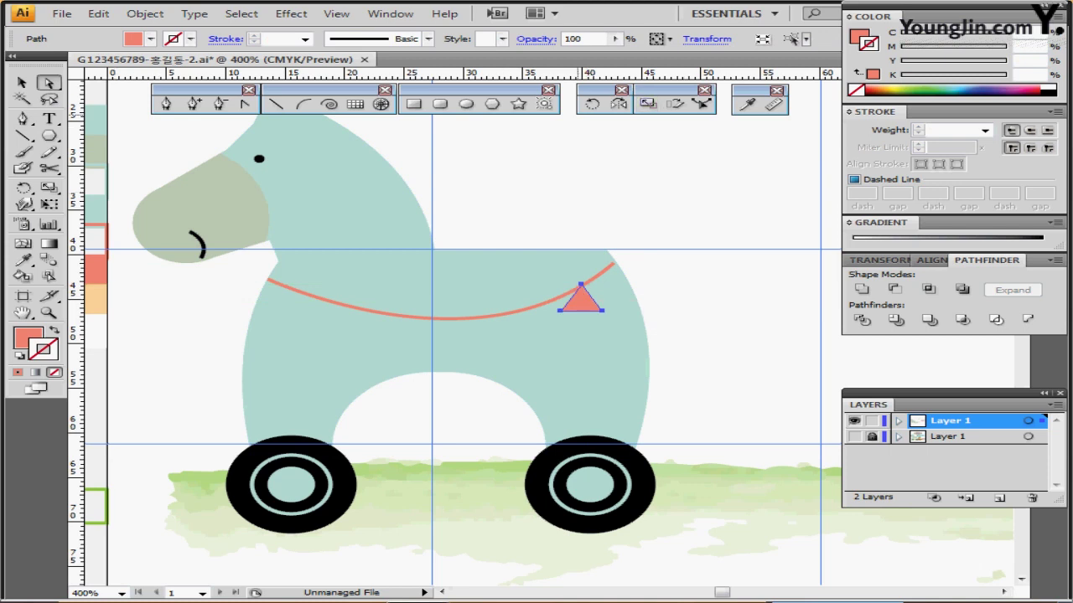
In outline view, rotate the triangle about its tip to hang as a flag, and add two copies along the string toward the chest.
click(592, 104)
scroll(611, 320, up, 1)
drag(607, 318, 706, 273)
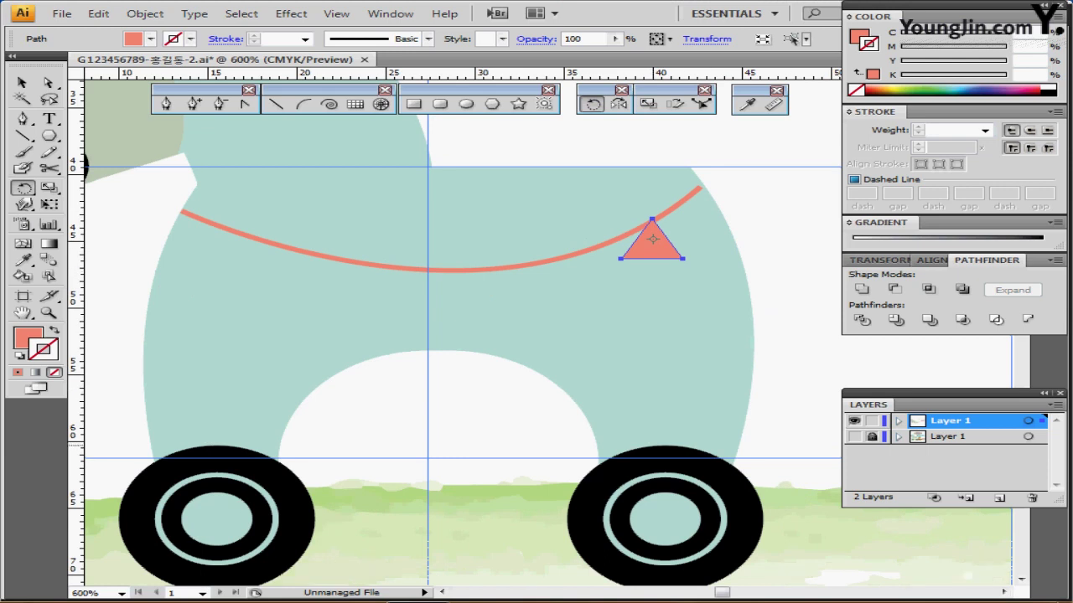
key(ctrl+y)
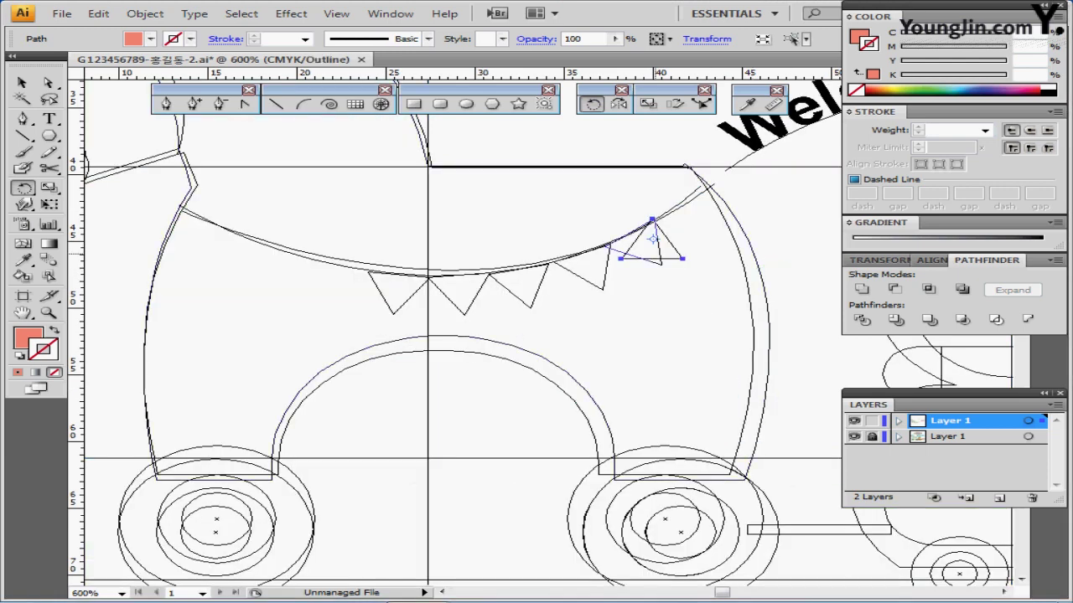
click(652, 220)
drag(694, 259, 536, 297)
Rotate the third flag to follow the string's curve and nudge it into line with the reference flag.
click(500, 273)
drag(577, 255, 582, 269)
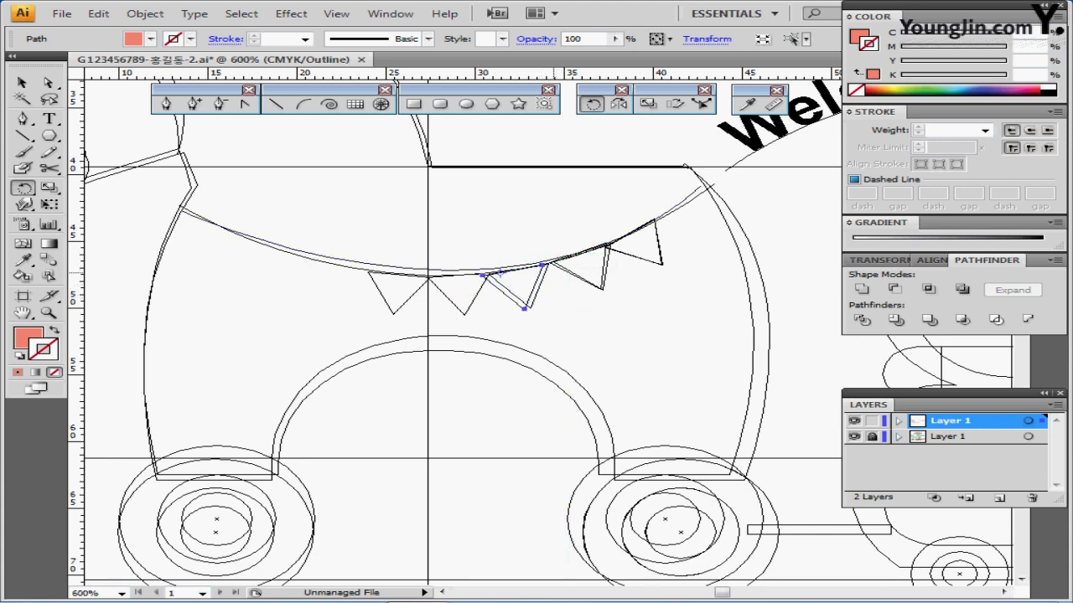
key(Right)
key(Right)
key(Right)
key(Up)
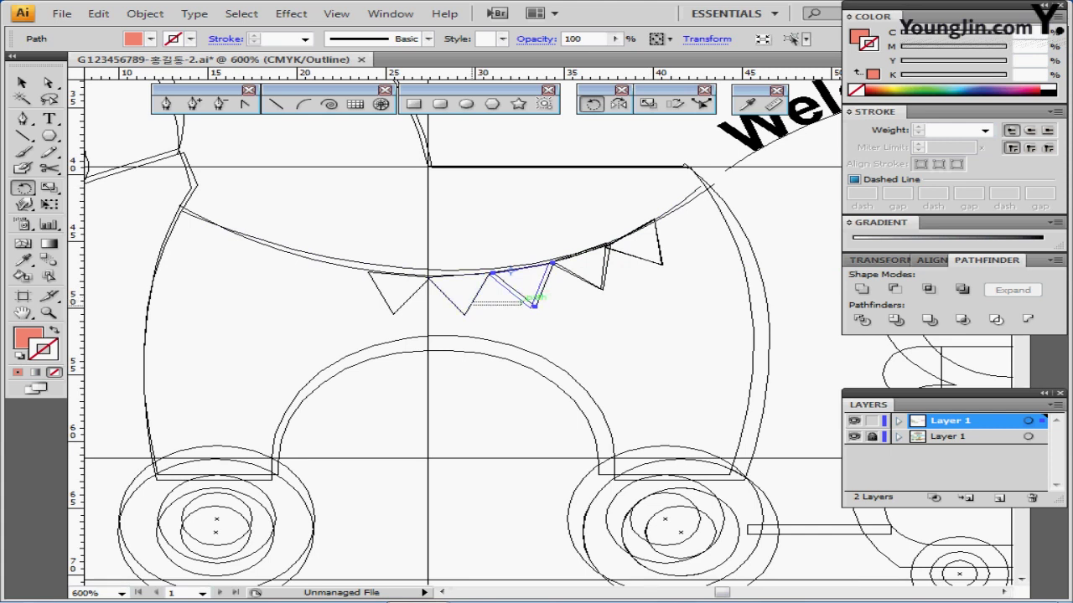
drag(522, 302, 473, 305)
ctrl+click(539, 301)
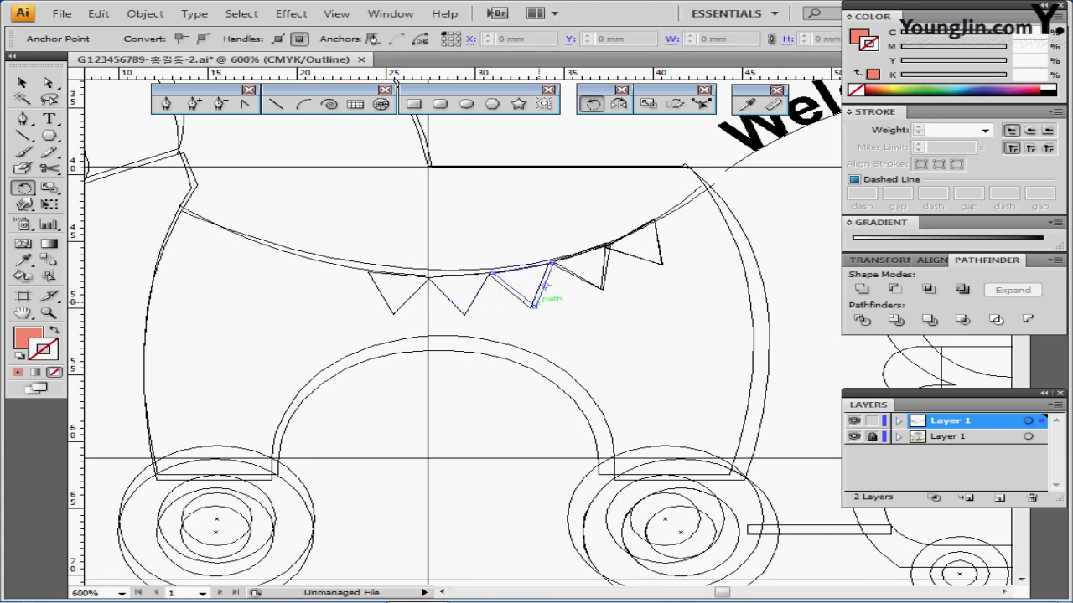
drag(482, 249, 513, 286)
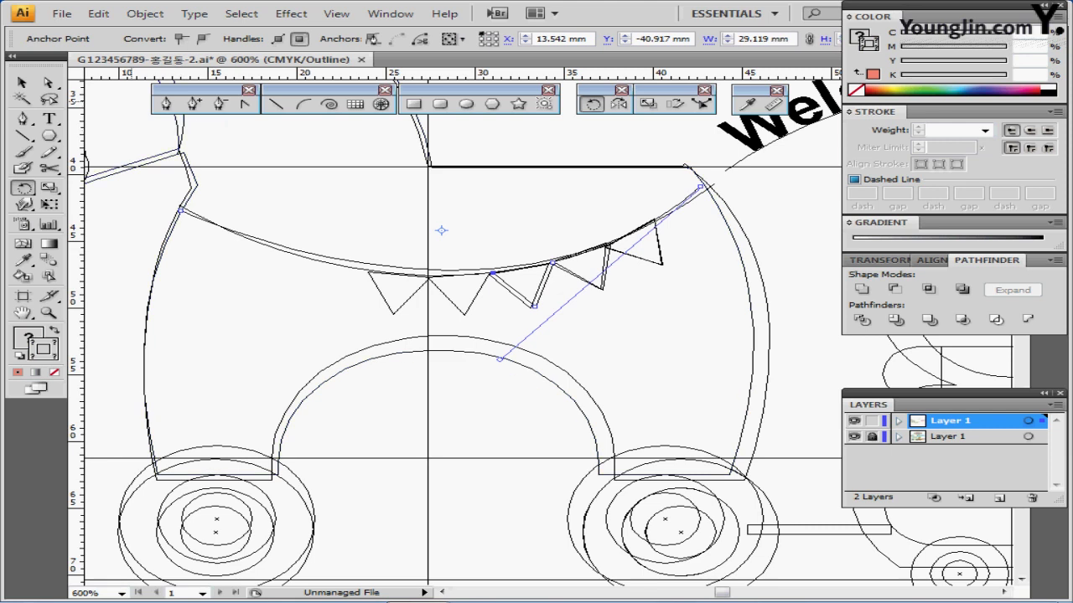
Copy the third flag twice along the string to make the fourth and fifth flags.
click(22, 83)
click(538, 324)
click(535, 305)
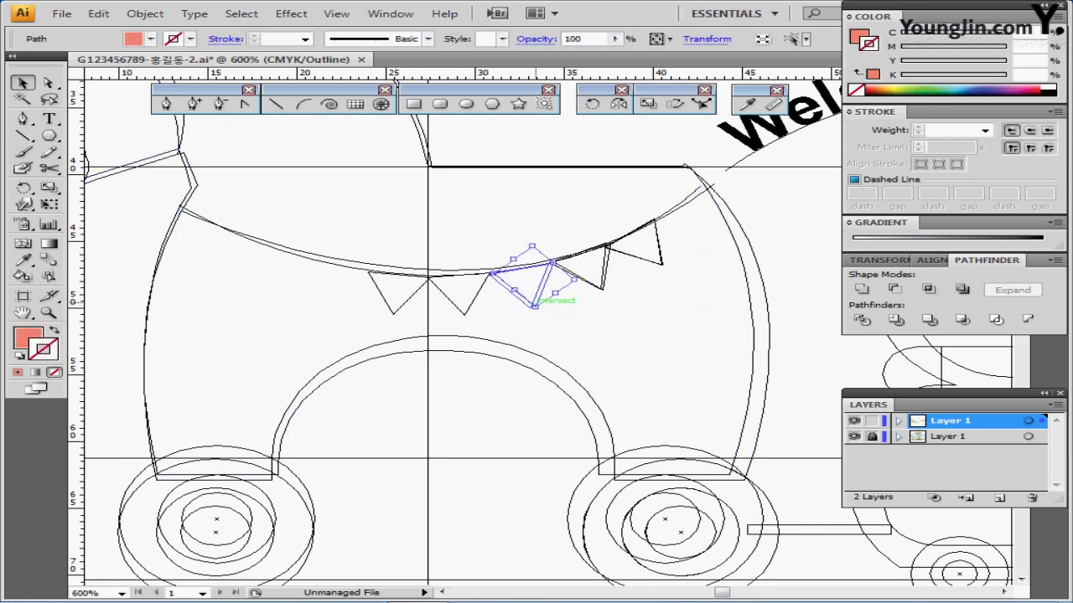
drag(534, 300, 467, 303)
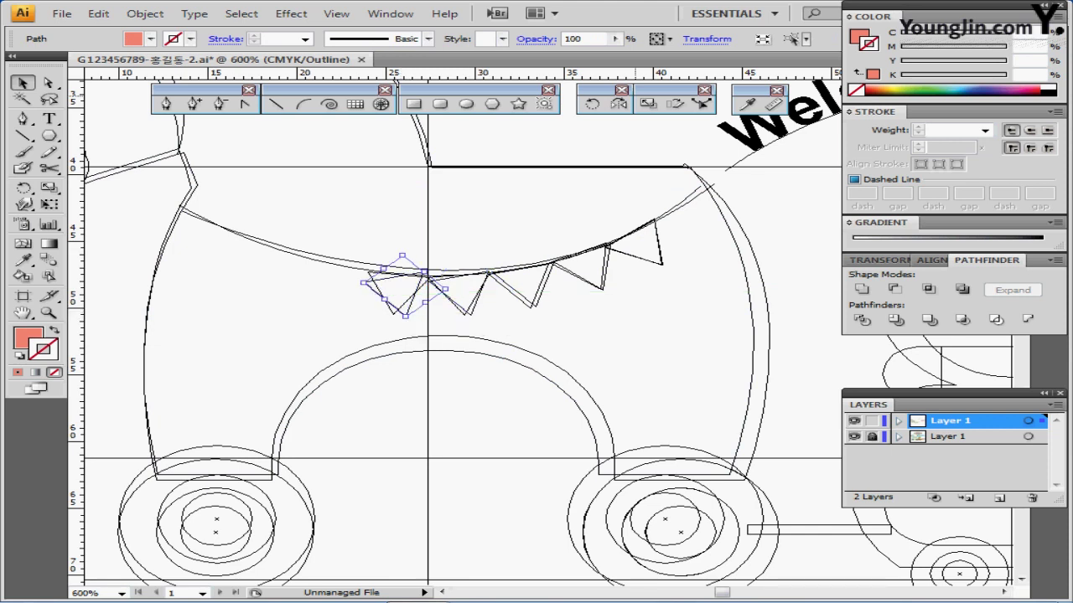
Rotate the fifth flag about its upper rear corner to match the reference flag, and deselect it.
click(22, 188)
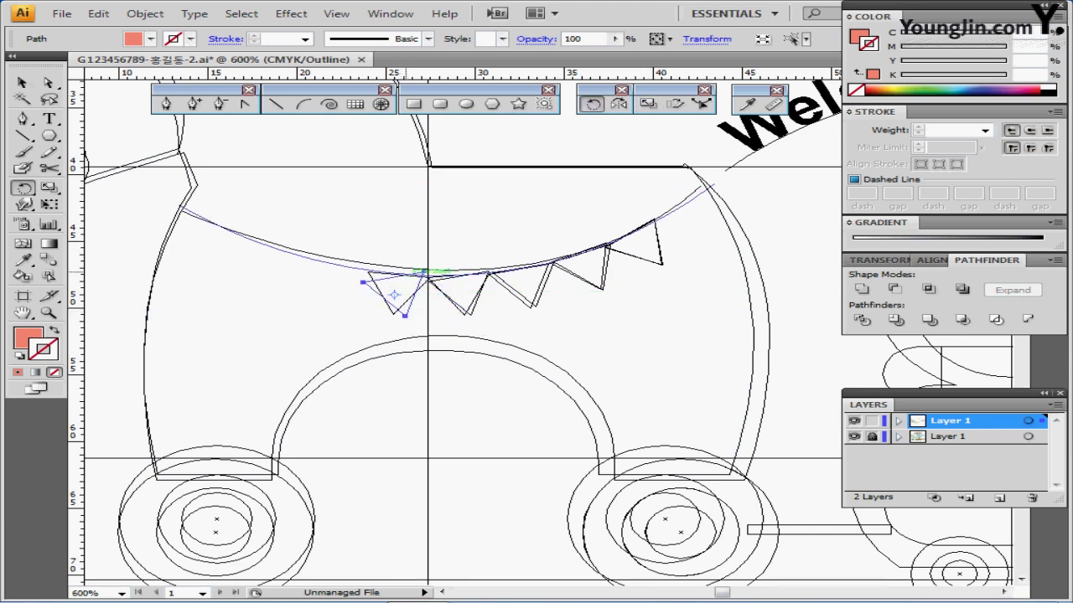
click(424, 273)
drag(466, 255, 421, 289)
ctrl+click(466, 318)
ctrl+click(444, 308)
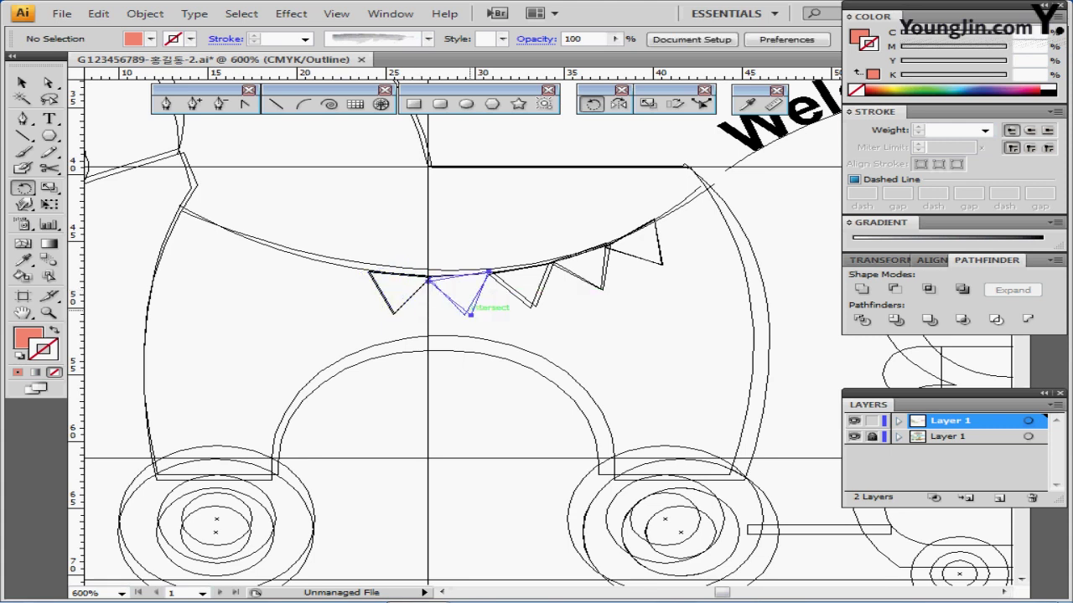
Rotate the fourth flag to line up with the string's lowest part, and return to the preview display.
ctrl+click(469, 310)
drag(494, 269, 507, 286)
drag(442, 263, 442, 258)
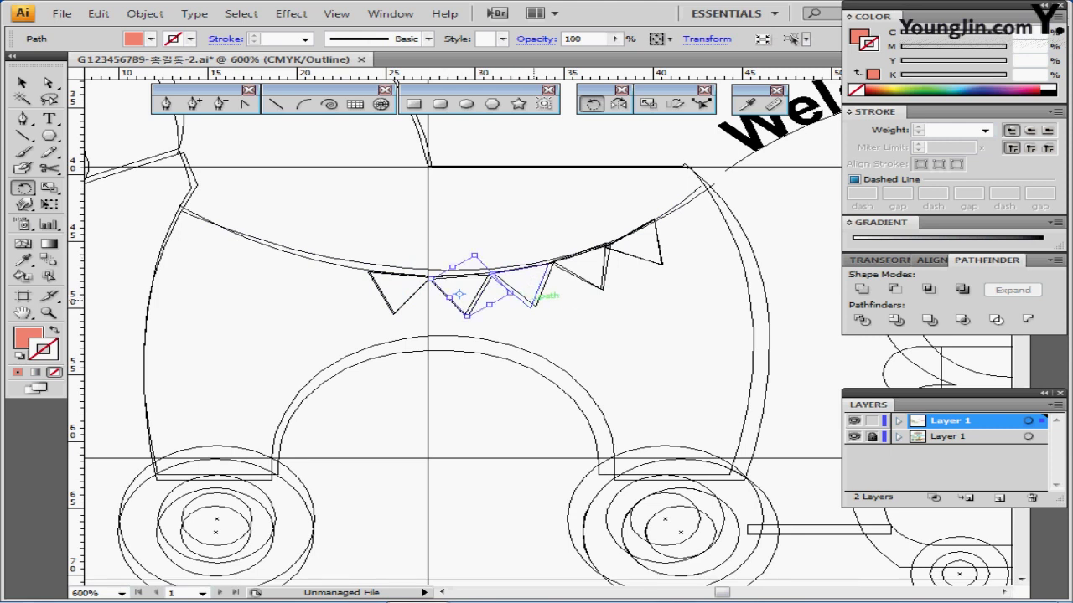
key(ctrl+y)
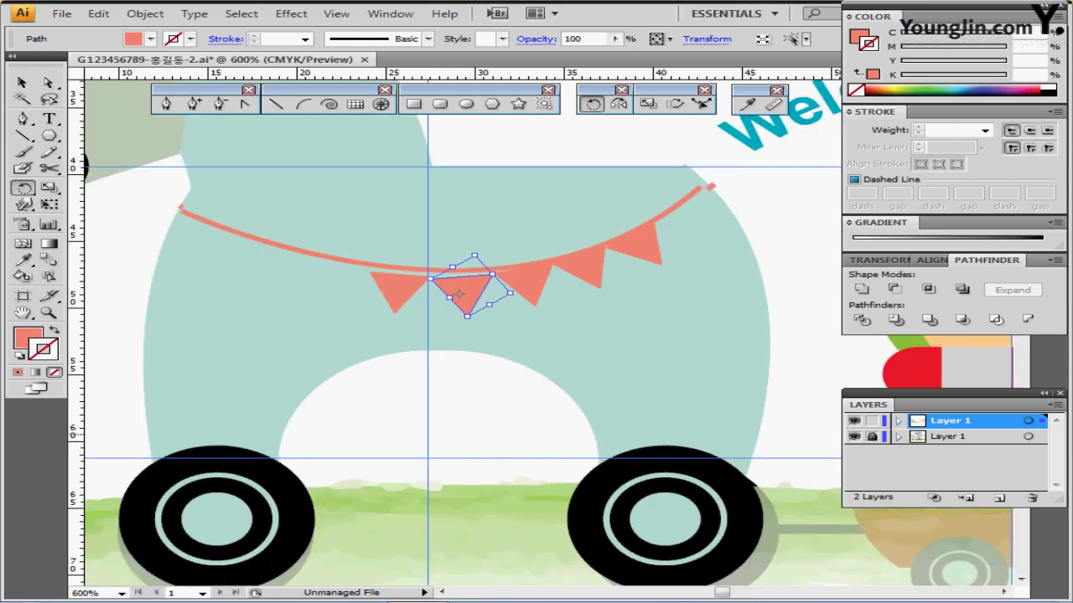
Hide the reference layer, then nudge the fourth and fifth flags up to the string and rotate the fourth flag level.
click(854, 437)
drag(463, 293, 460, 290)
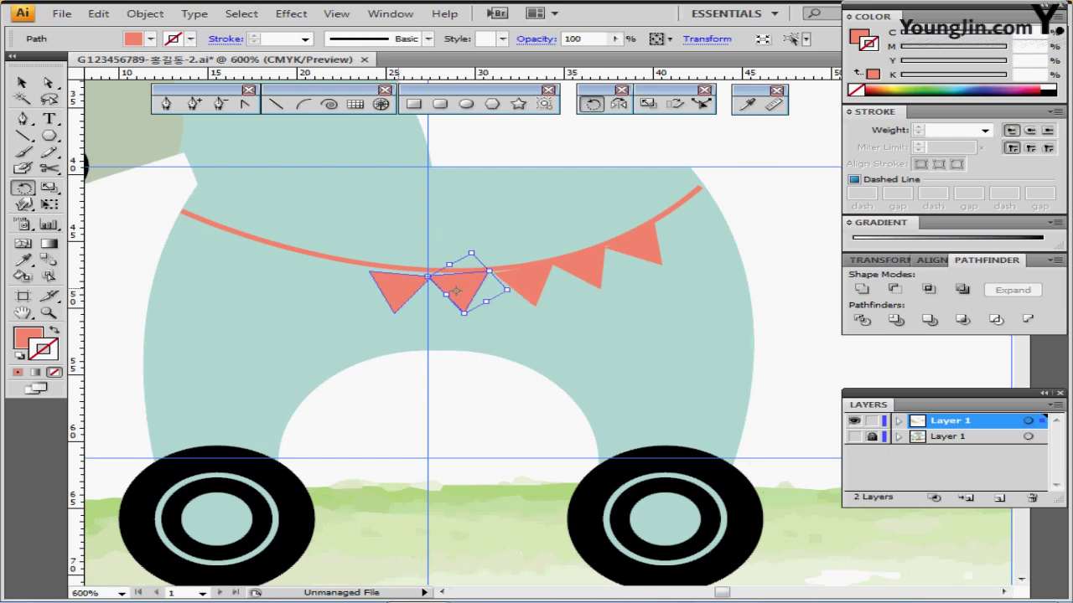
drag(391, 294, 391, 290)
ctrl+click(469, 289)
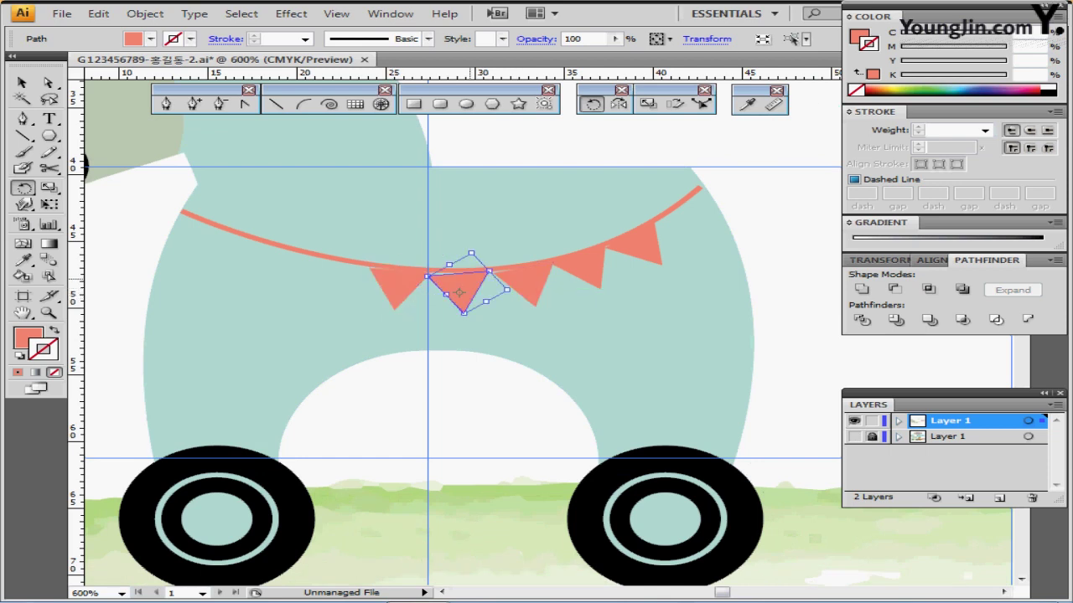
drag(475, 269, 507, 267)
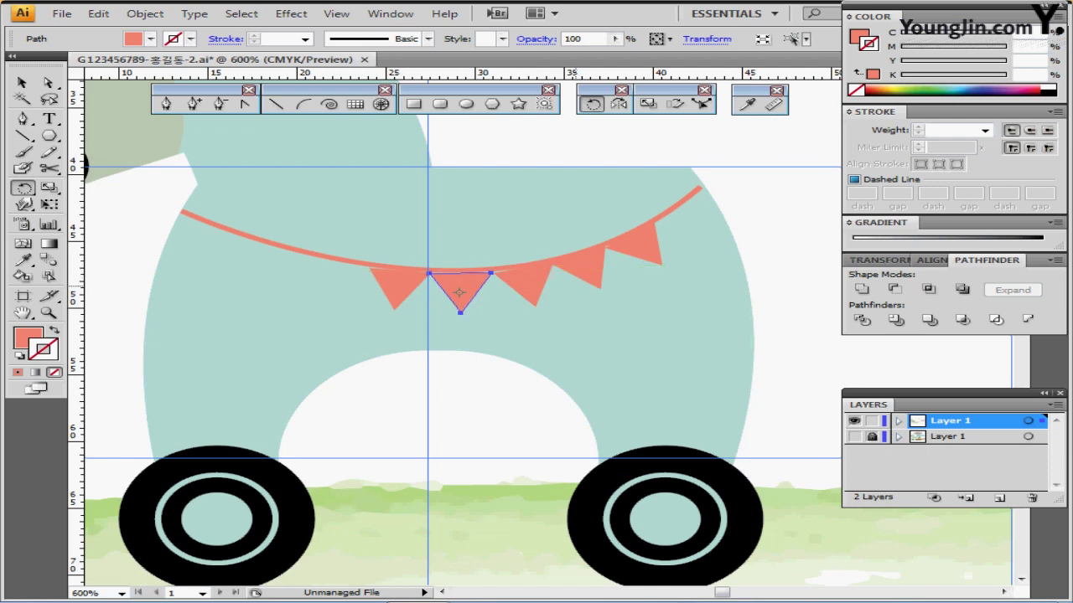
ctrl+click(397, 289)
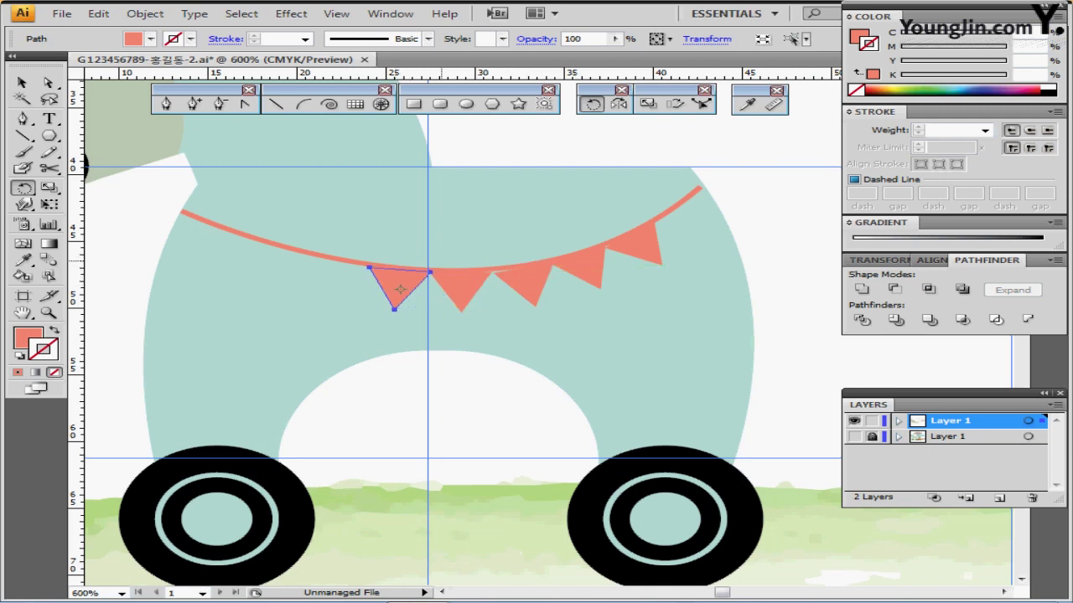
click(526, 287)
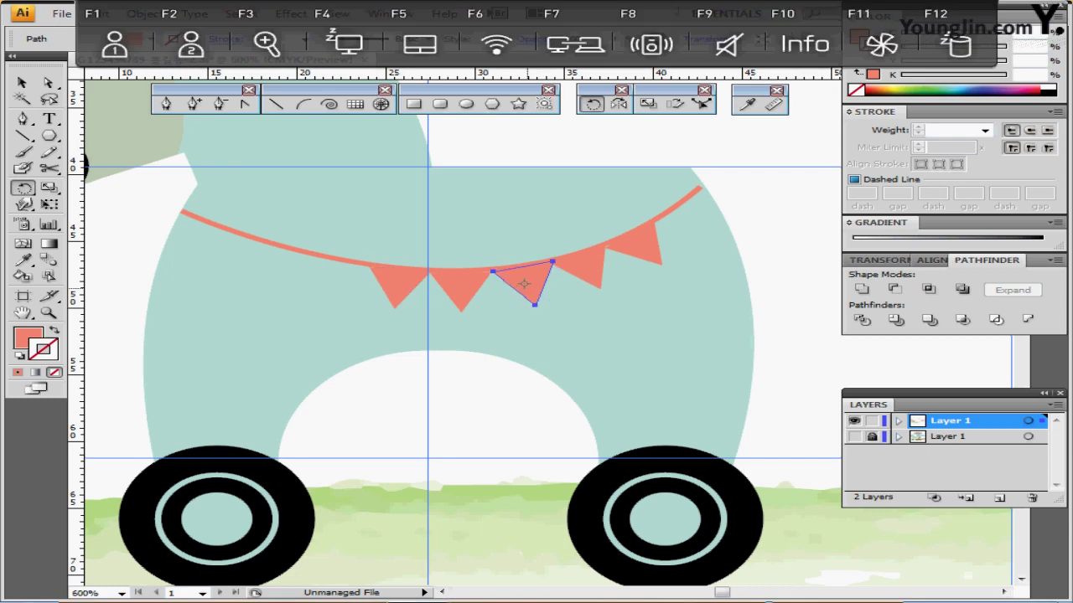
Bring the coral string to the front of the flags and deselect it.
ctrl+click(320, 255)
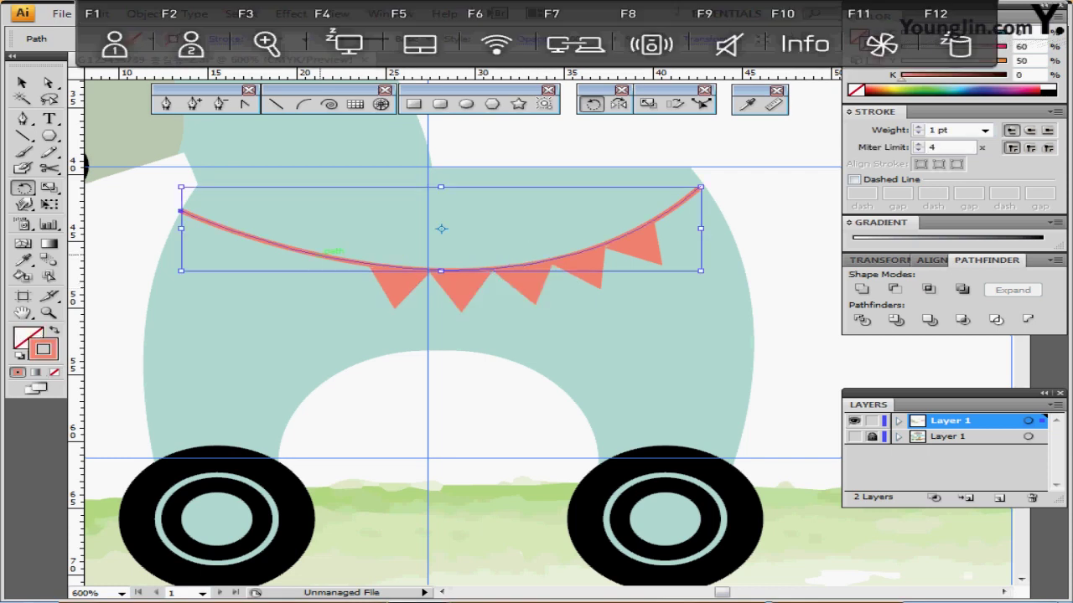
right_click(325, 253)
mouse_move(419, 457)
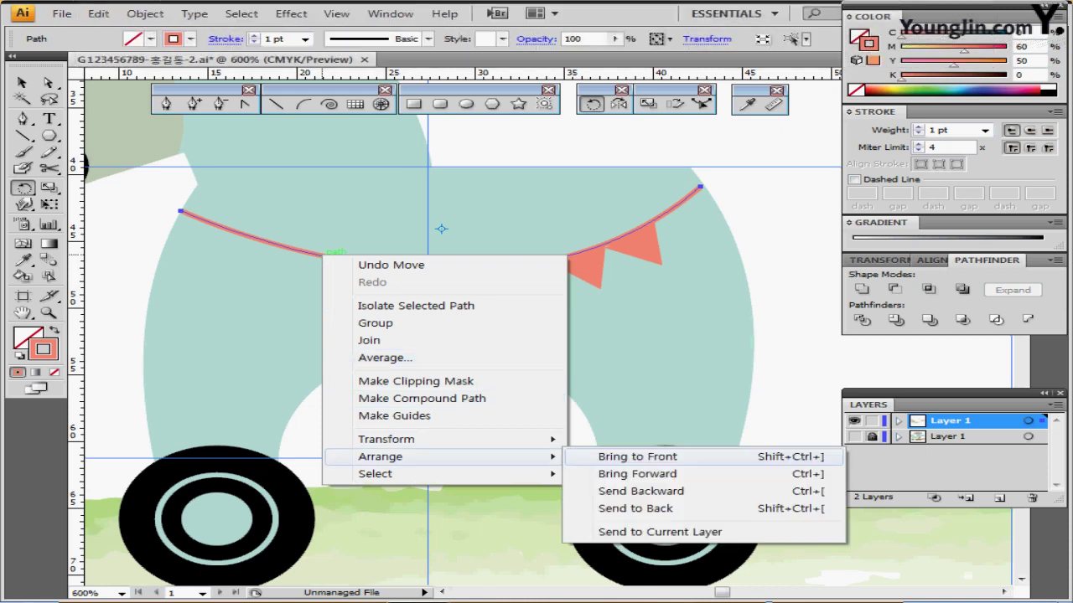
click(637, 457)
key(ctrl+shift+a)
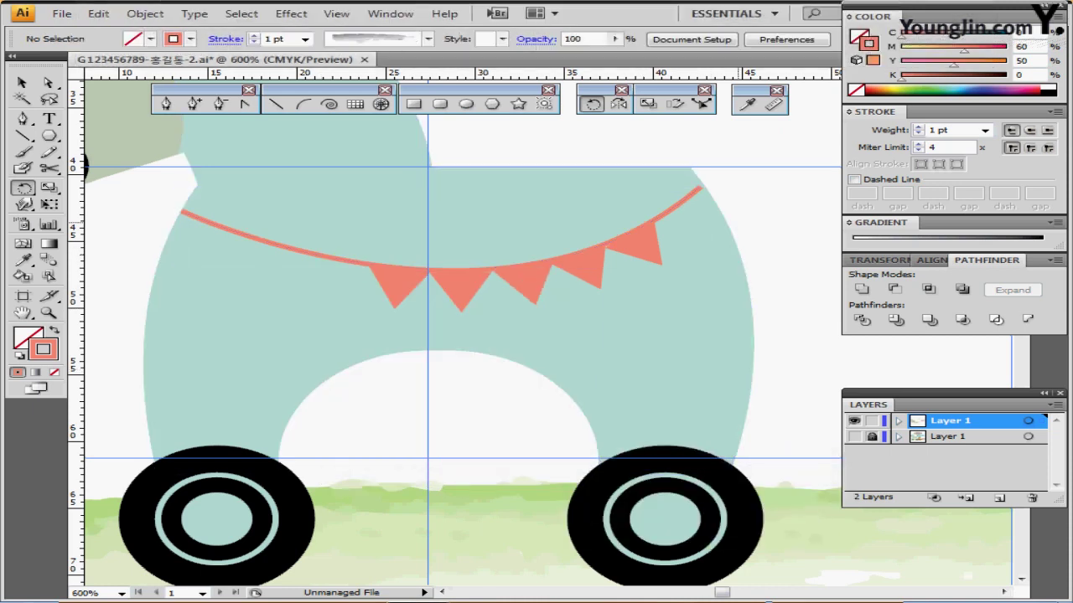
Fill the third flag white, and the first and fourth flags with M 20, Y 40.
ctrl+click(515, 285)
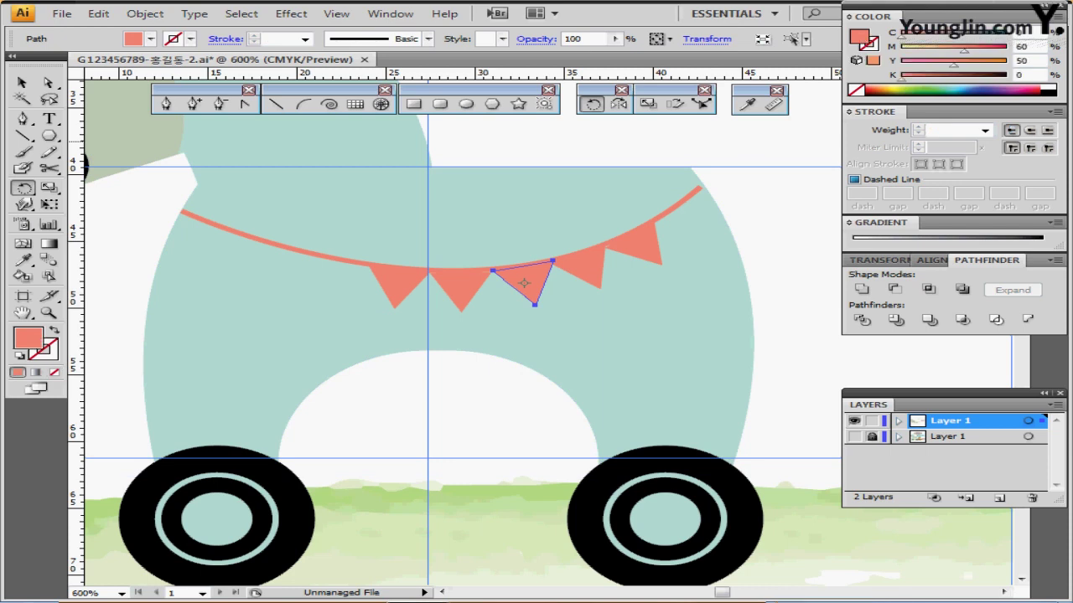
click(1048, 86)
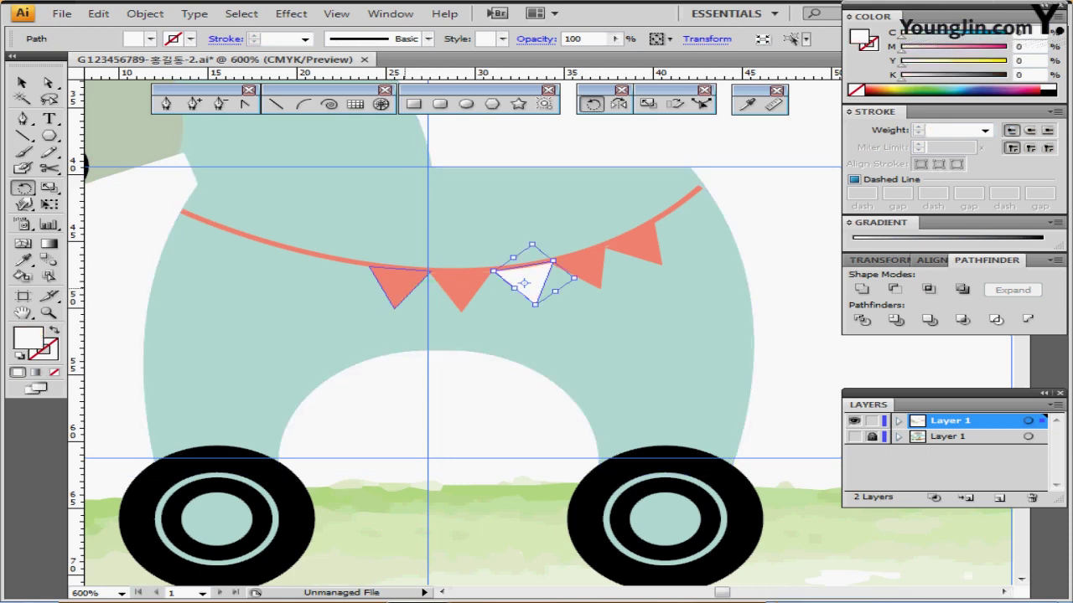
ctrl+click(461, 290)
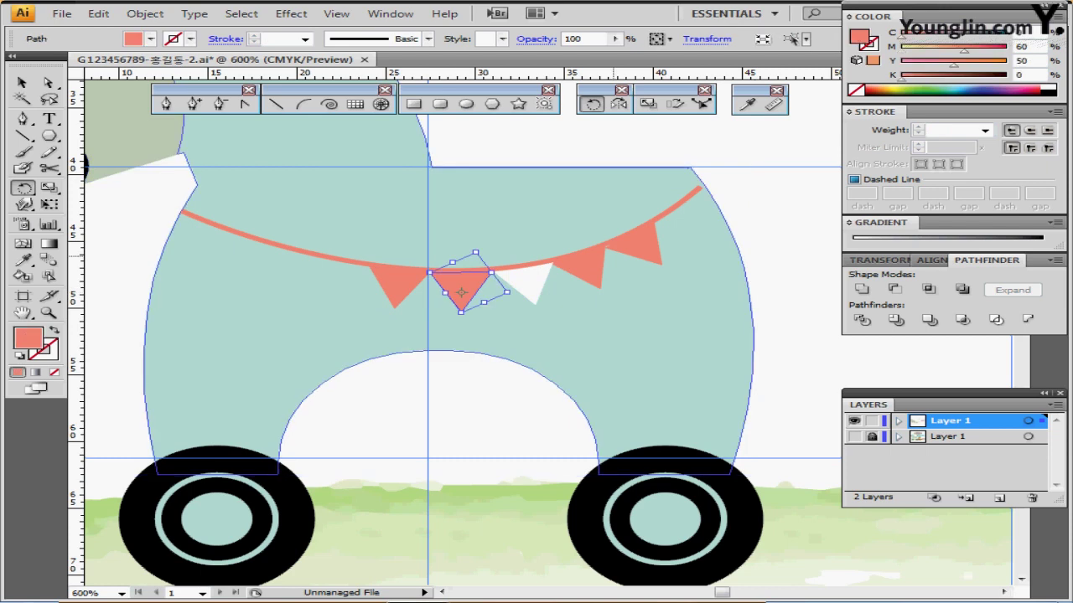
ctrl+shift+click(641, 245)
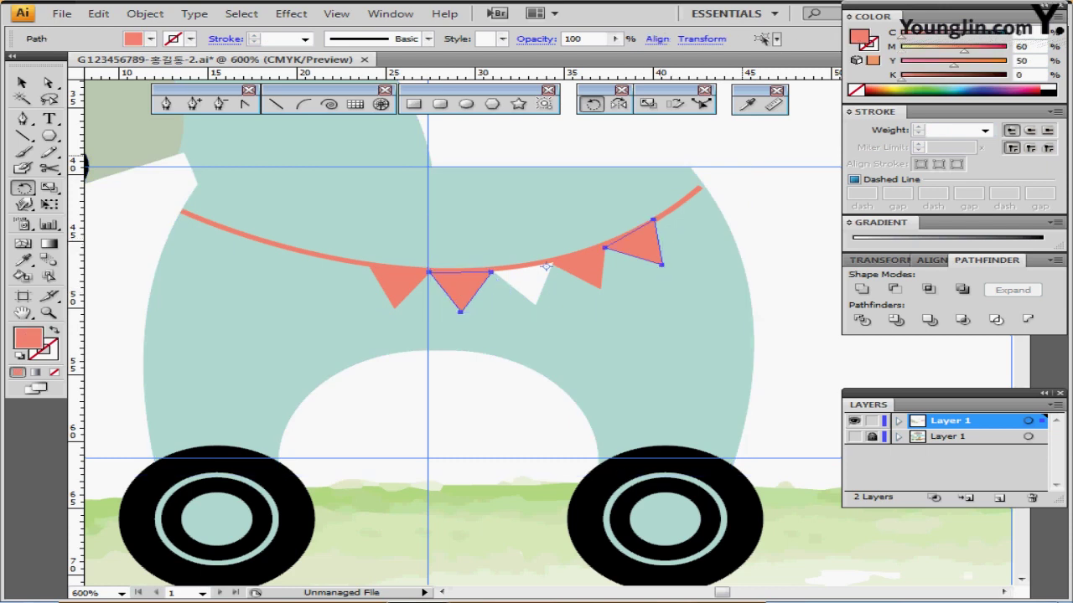
double_click(1022, 47)
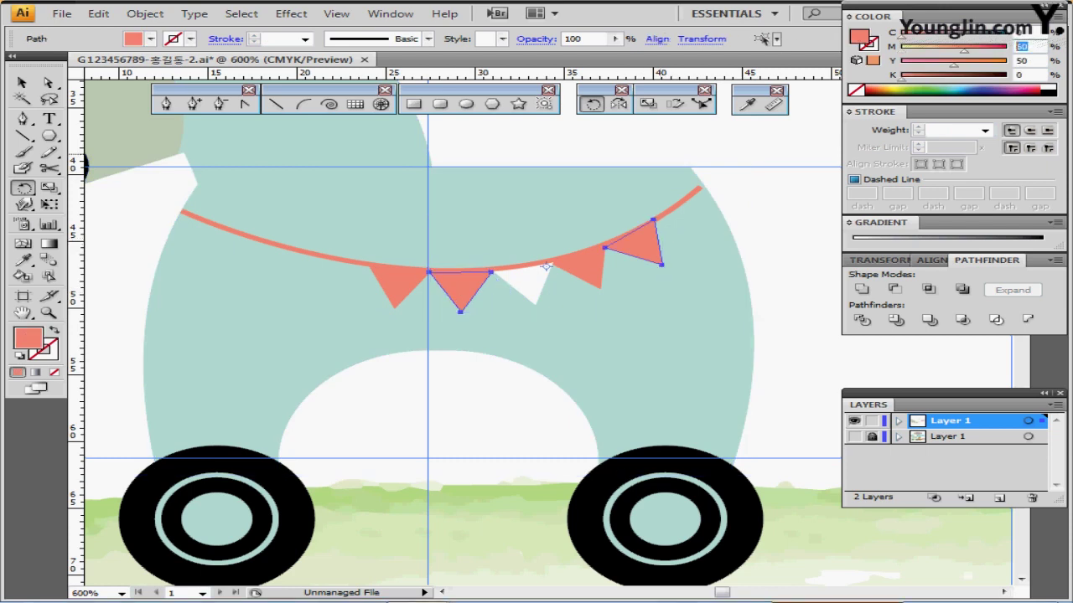
text(20)
key(Tab)
text(40)
key(Tab)
key(Tab)
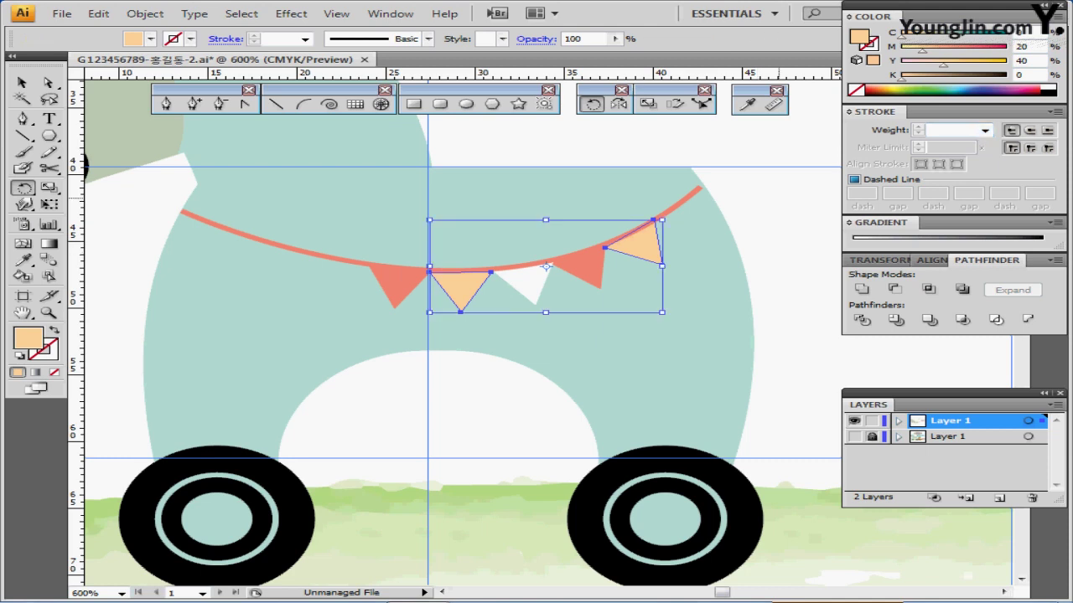
key(ctrl+shift+a)
Set the fill to the green of the first swatch below the artboard, with nothing selected.
key(ctrl+minus)
key(ctrl+minus)
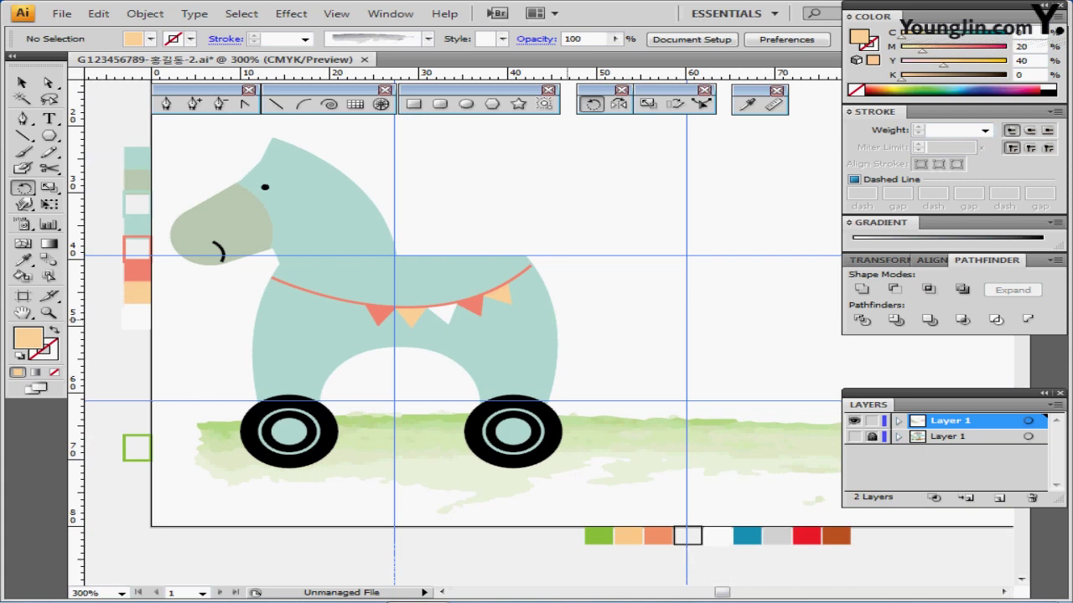
drag(572, 320, 471, 329)
click(498, 544)
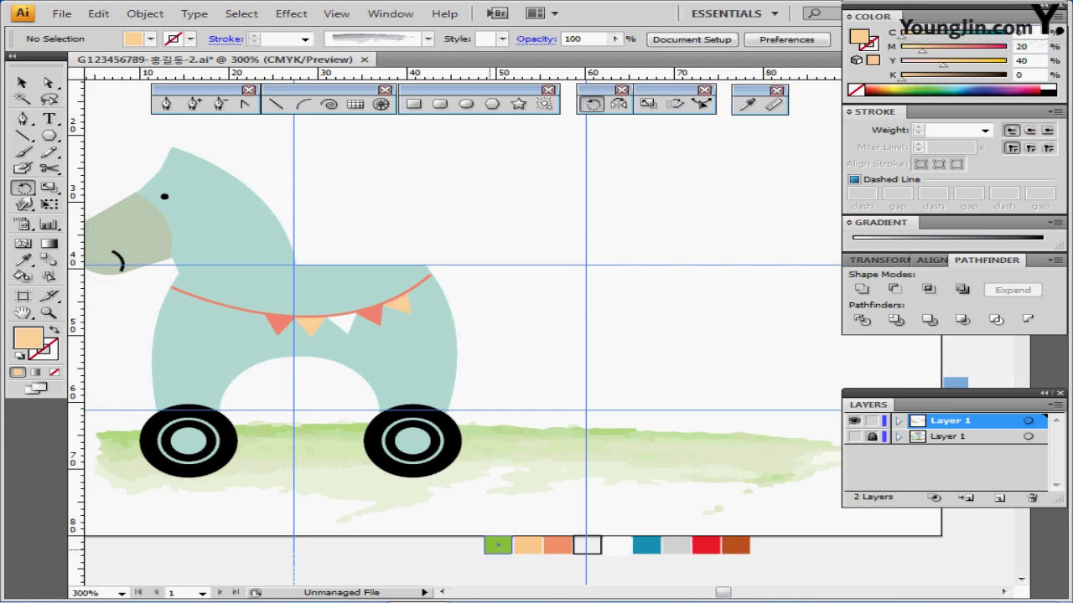
ctrl+click(536, 283)
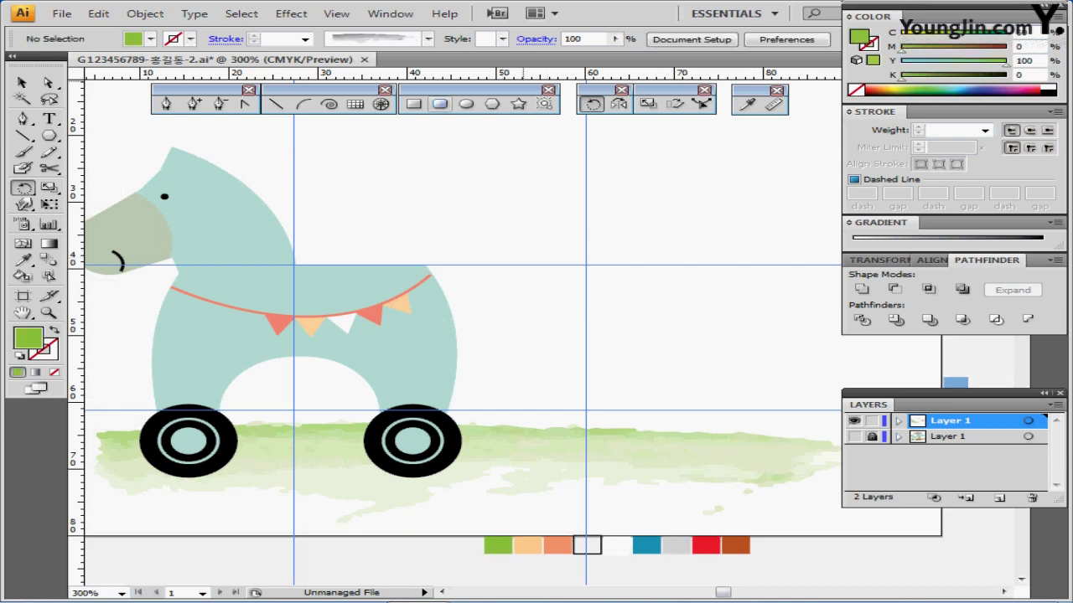
Create a green ellipse 15 mm wide and 11 mm high for the bear's head, behind the horse's rear.
click(440, 103)
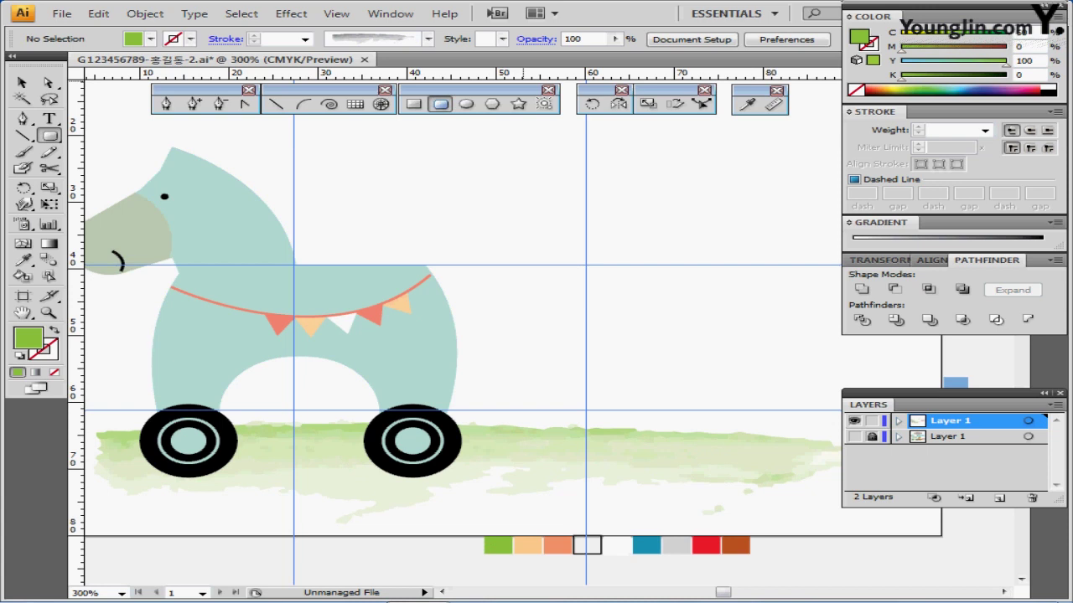
click(467, 104)
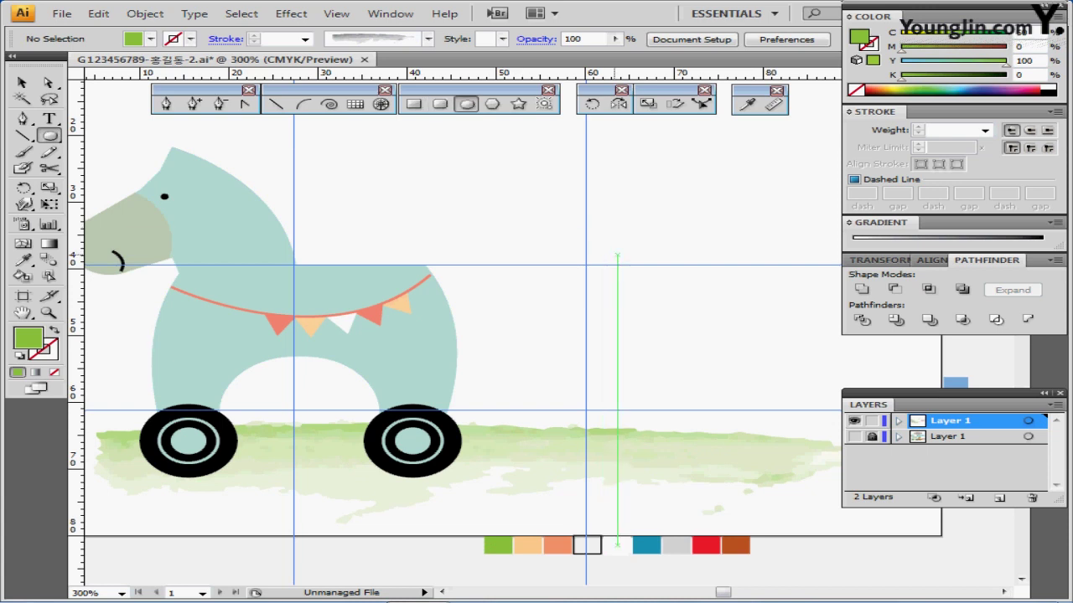
click(585, 265)
text(15)
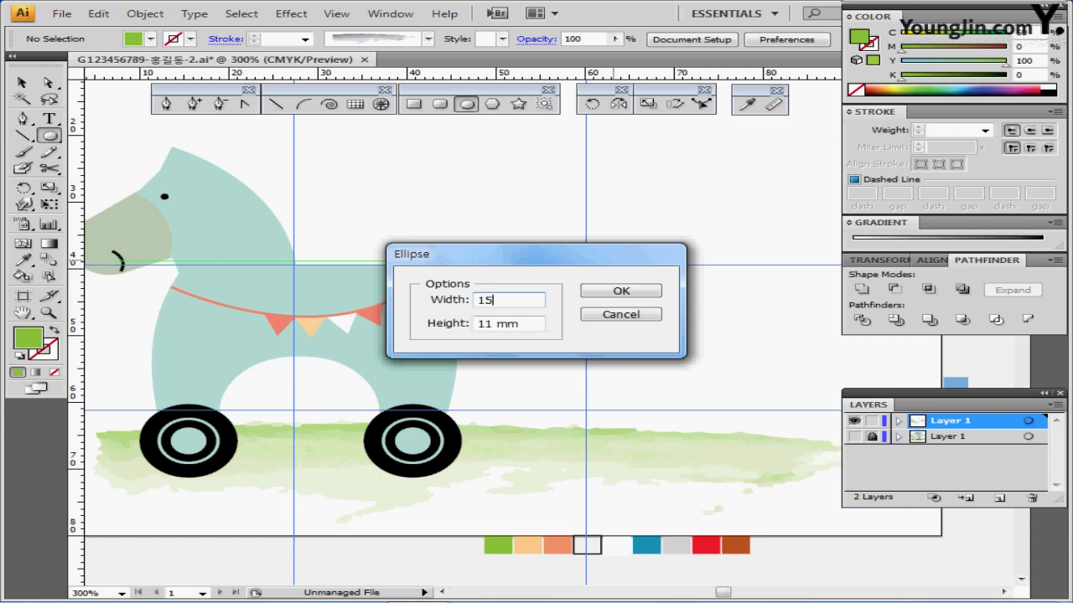
key(Tab)
text(11)
key(Return)
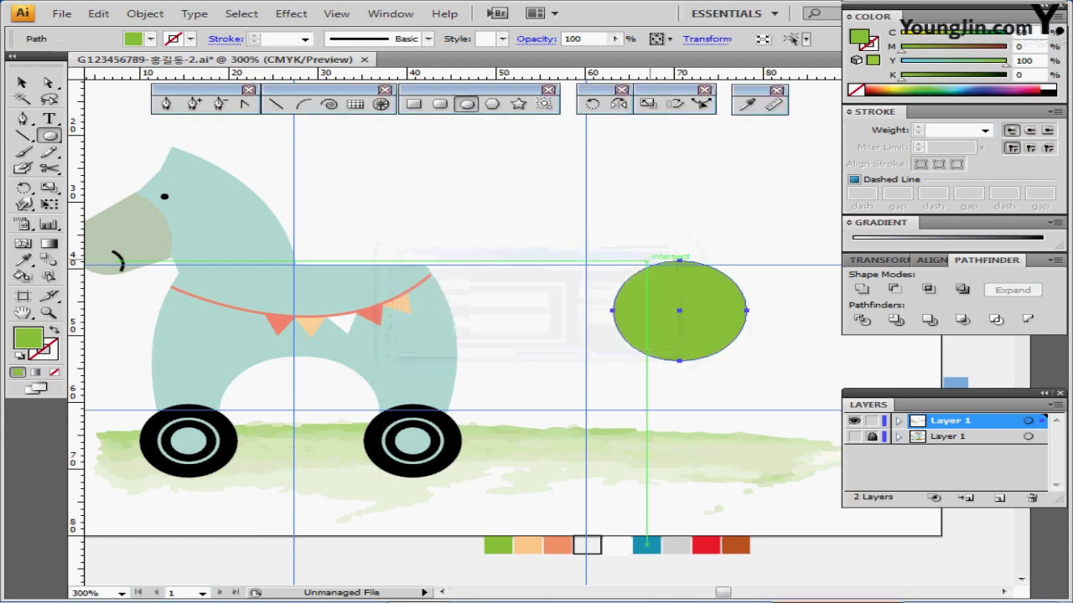
drag(697, 315, 649, 283)
ctrl+click(599, 184)
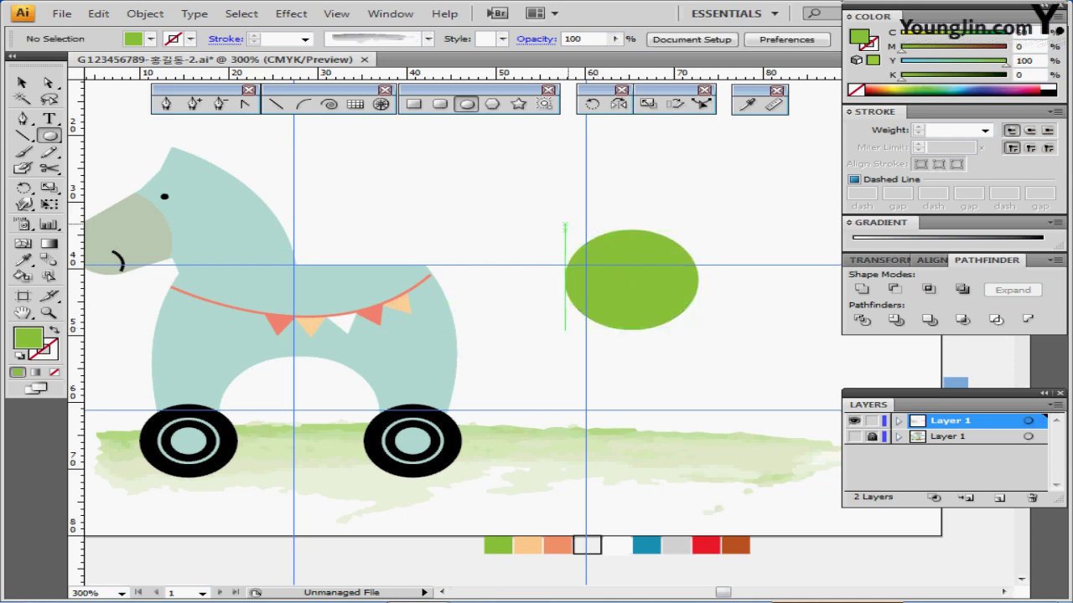
Draw a small green ellipse for the bear's ear, and move head and ear onto the reference bear's outline.
mouse_move(564, 235)
mouse_down()
mouse_move(600, 263)
mouse_move(571, 244)
mouse_up()
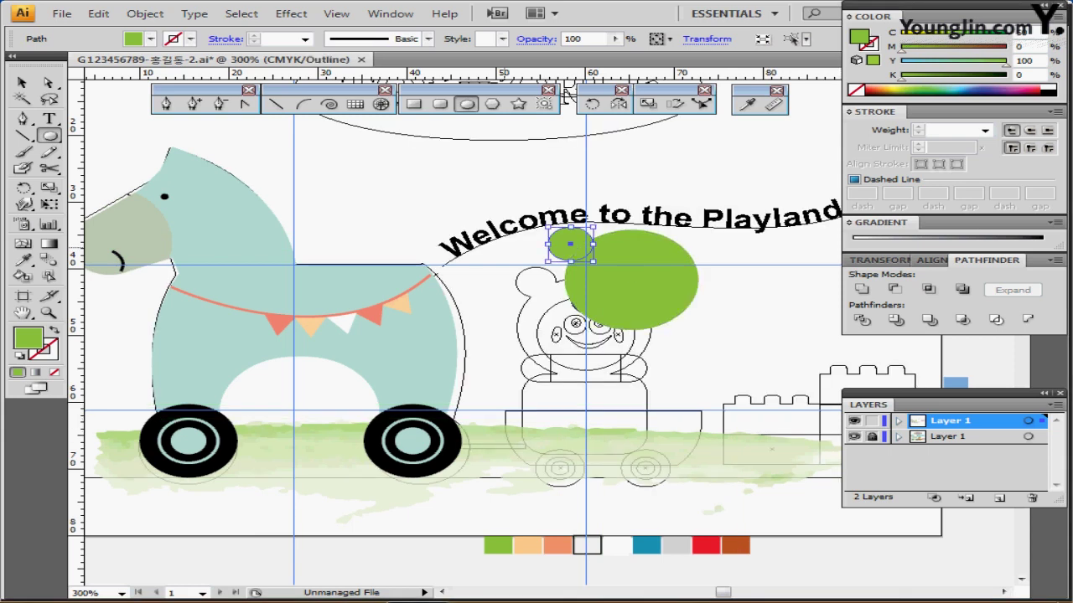
drag(528, 246, 606, 327)
mouse_move(520, 292)
mouse_down()
mouse_move(532, 283)
mouse_move(512, 294)
mouse_move(516, 283)
mouse_move(533, 277)
mouse_up()
ctrl+click(492, 260)
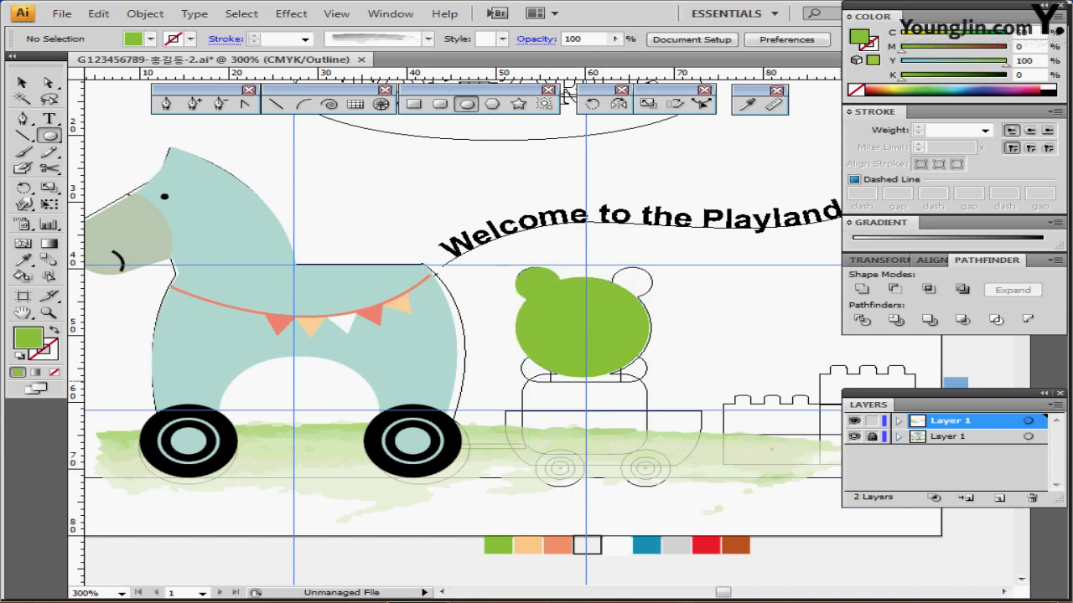
key(ctrl+y)
Nudge the bear's ear slightly up and outward from the head.
key(ctrl+plus)
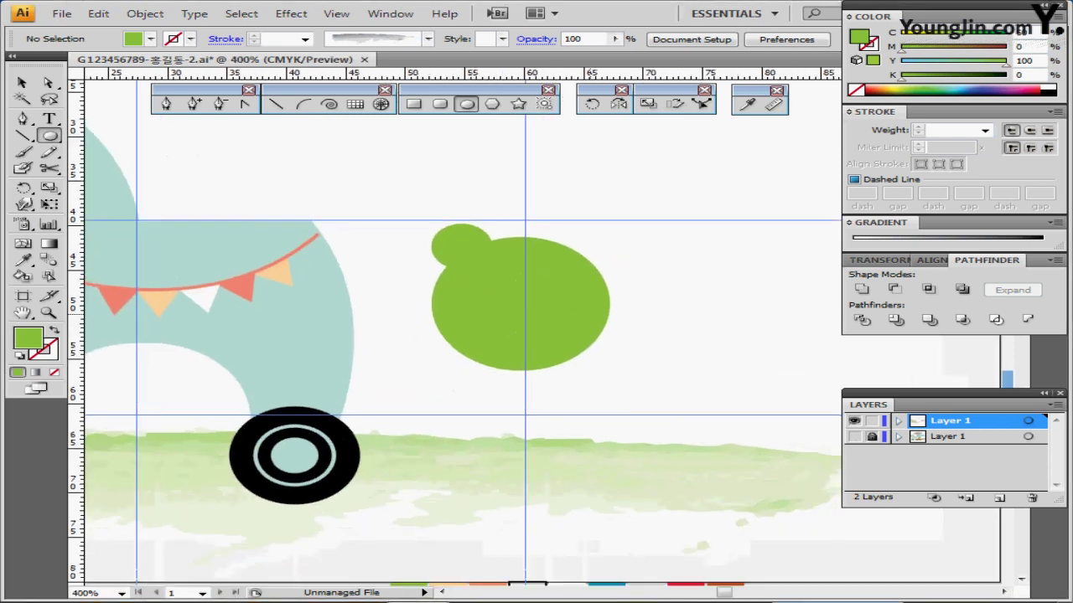
drag(596, 303, 589, 286)
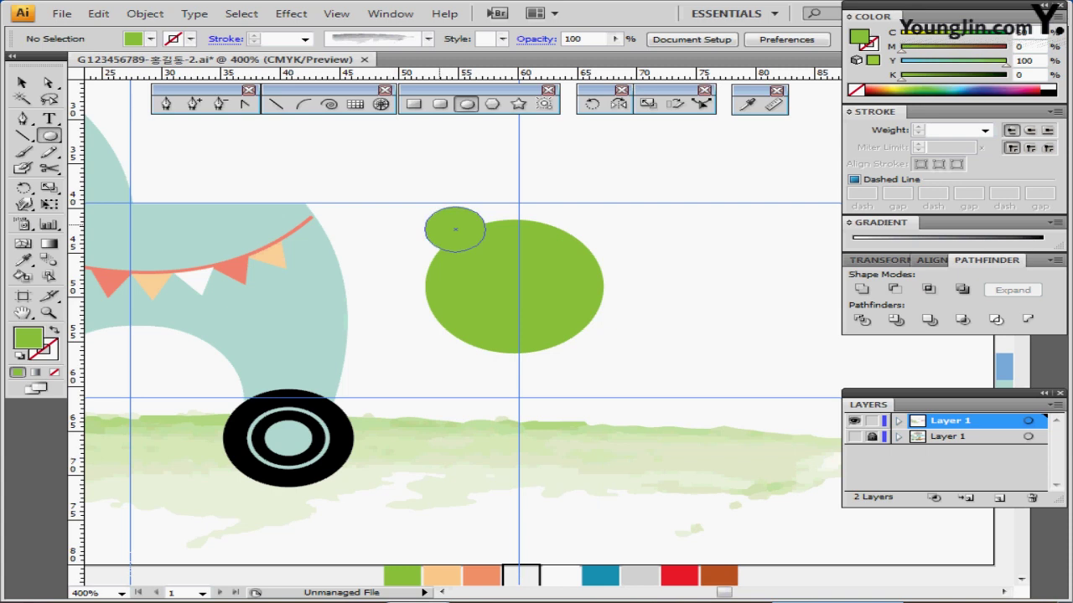
ctrl+click(455, 229)
key(Left)
key(Left)
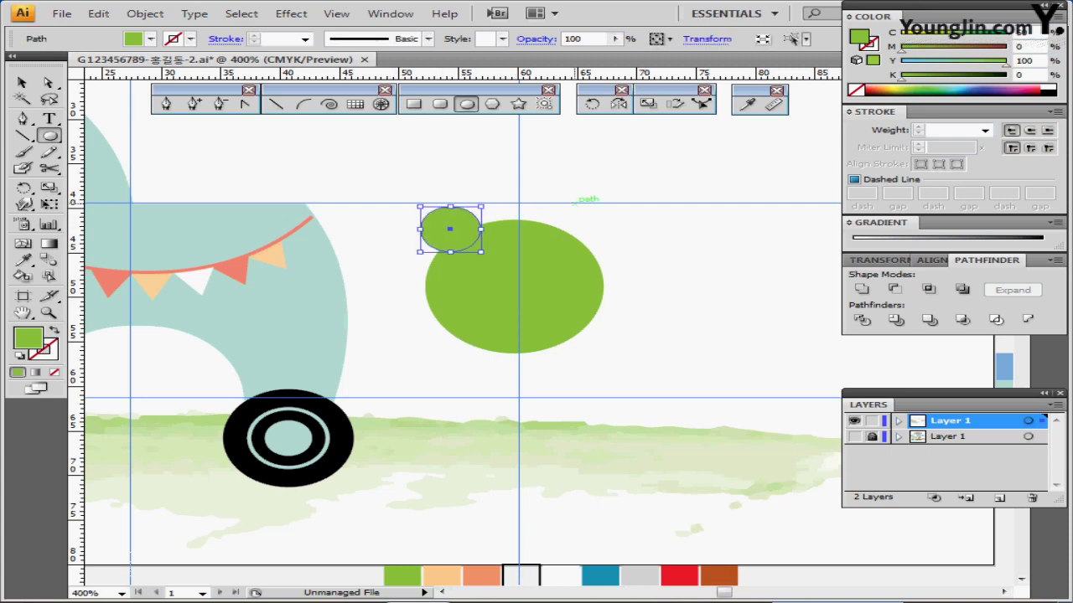
key(Up)
key(Up)
key(Left)
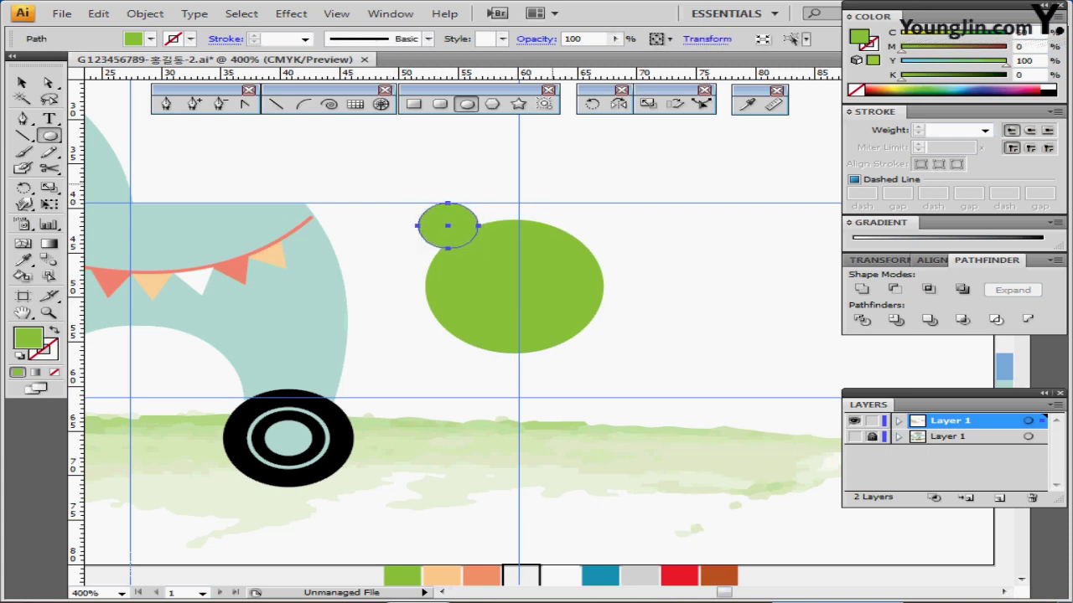
Move the bear's head and ear together so the head is centred on the vertical guide, and deselect them.
click(618, 103)
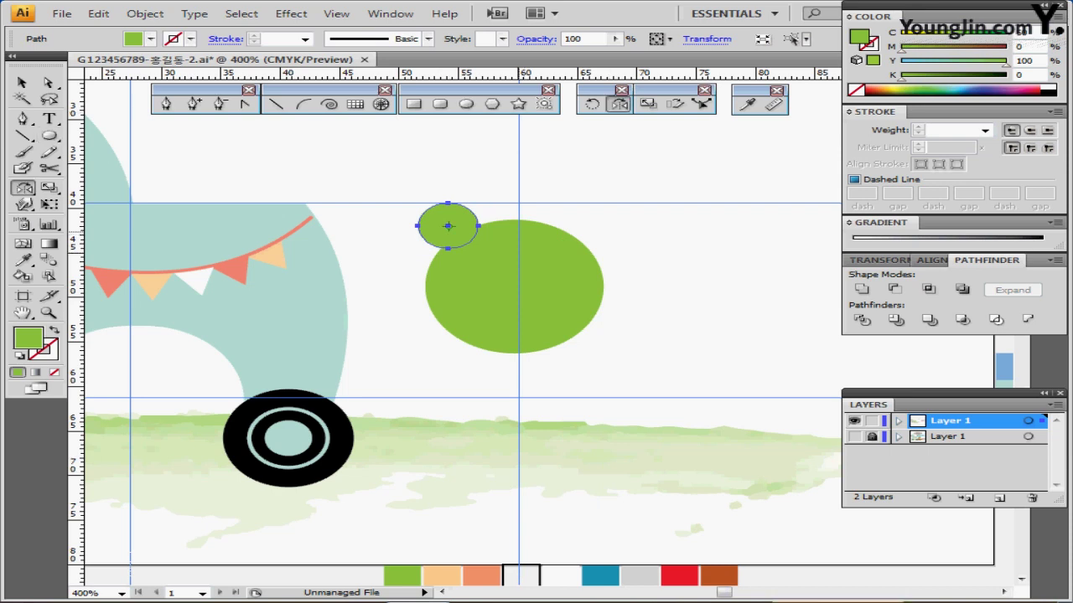
ctrl+click(544, 303)
shift+click(498, 303)
drag(498, 304, 506, 303)
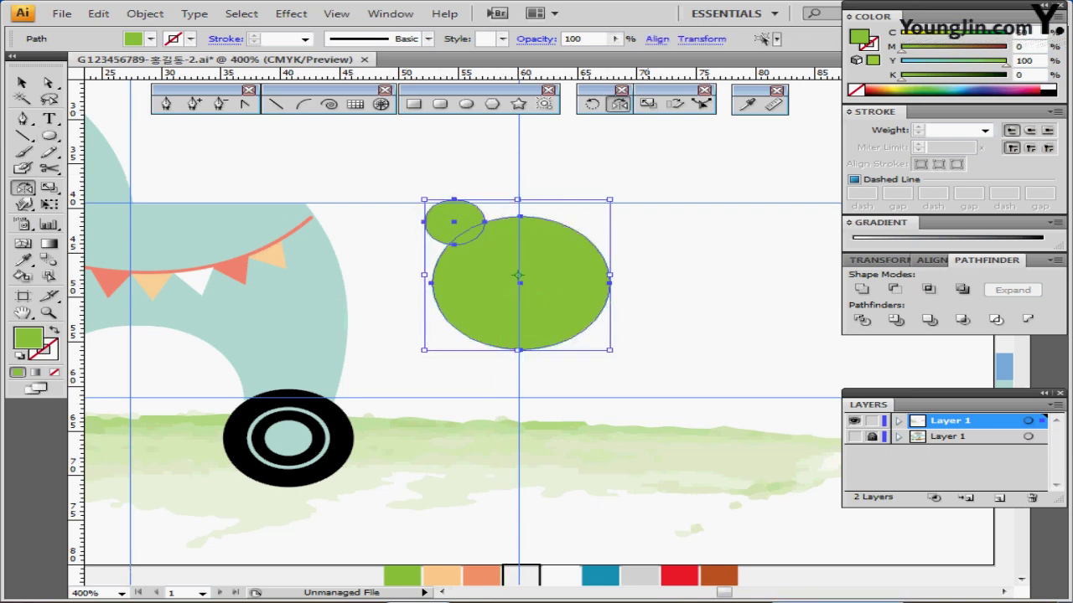
click(545, 199)
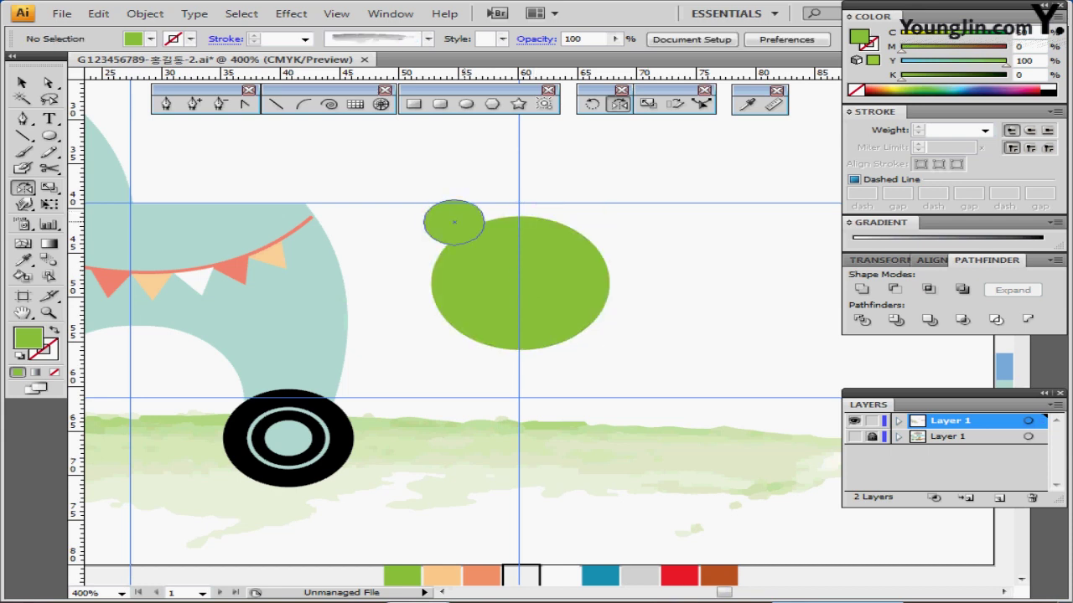
Reflect a copy of the bear's ear across the vertical guide to make the second ear.
click(453, 222)
click(518, 232)
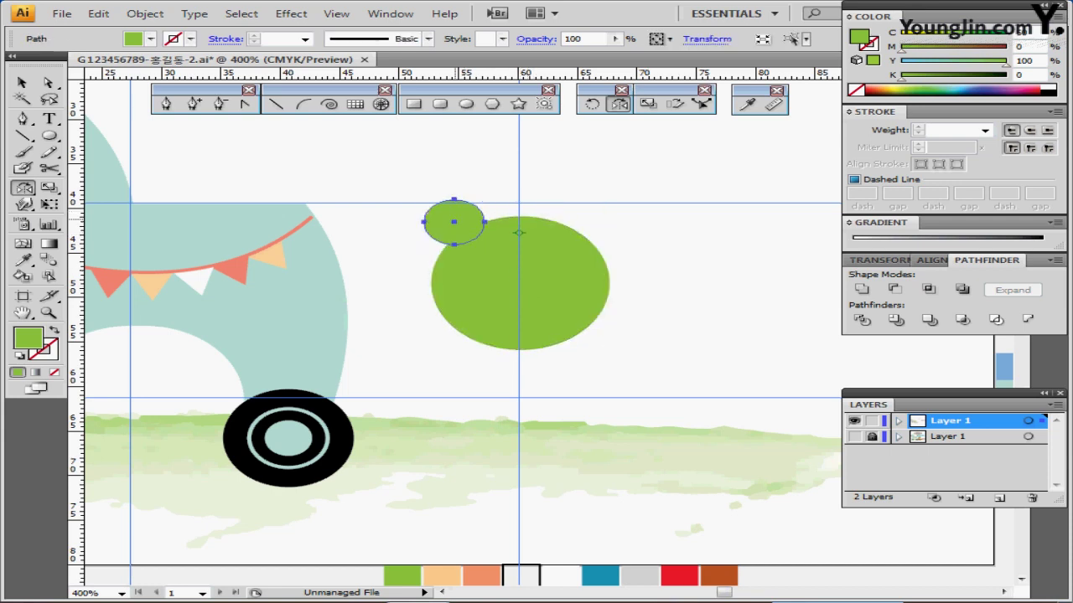
drag(503, 209, 640, 233)
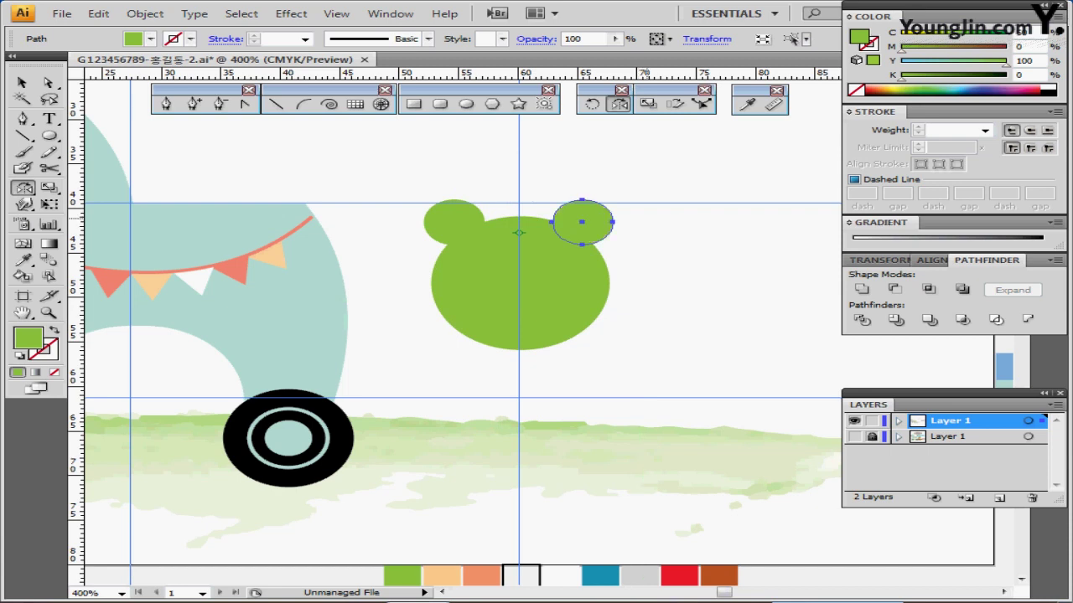
ctrl+click(570, 362)
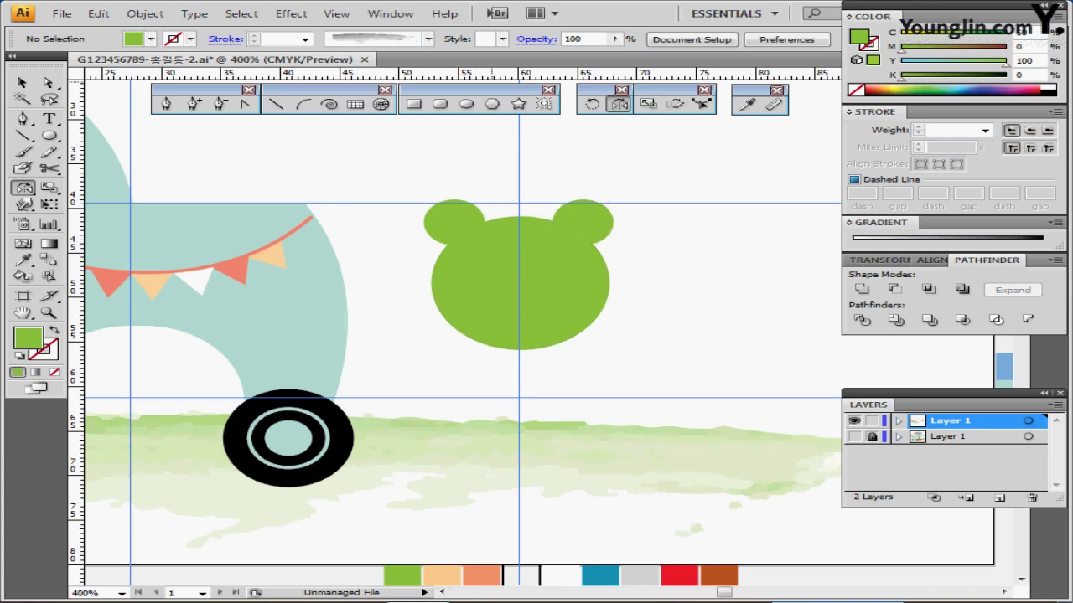
Open the exact-size settings for a new rounded rectangle placed just below the bear's head.
click(440, 104)
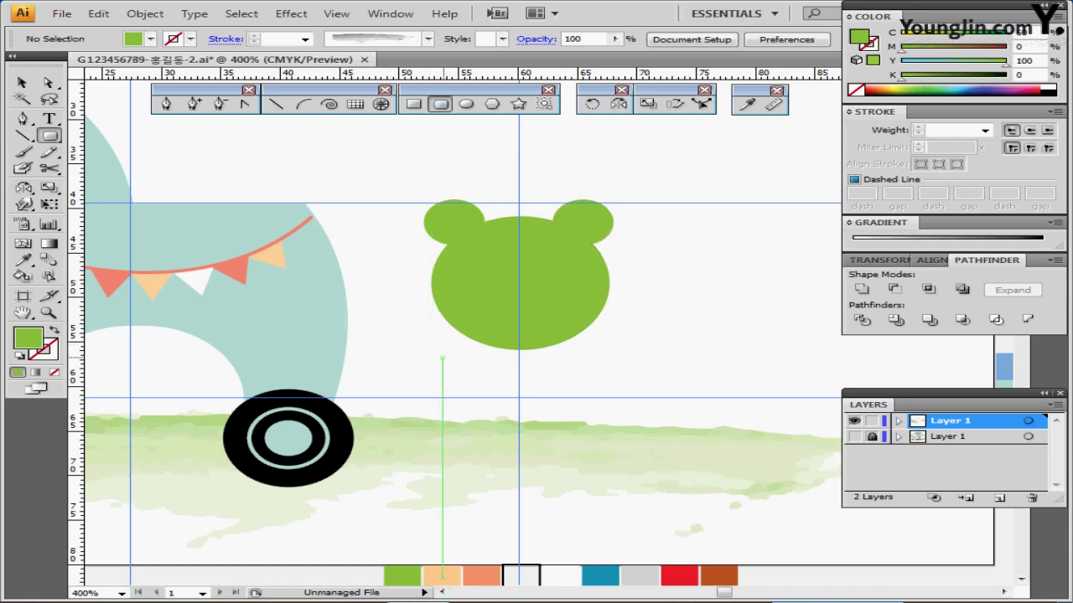
click(447, 358)
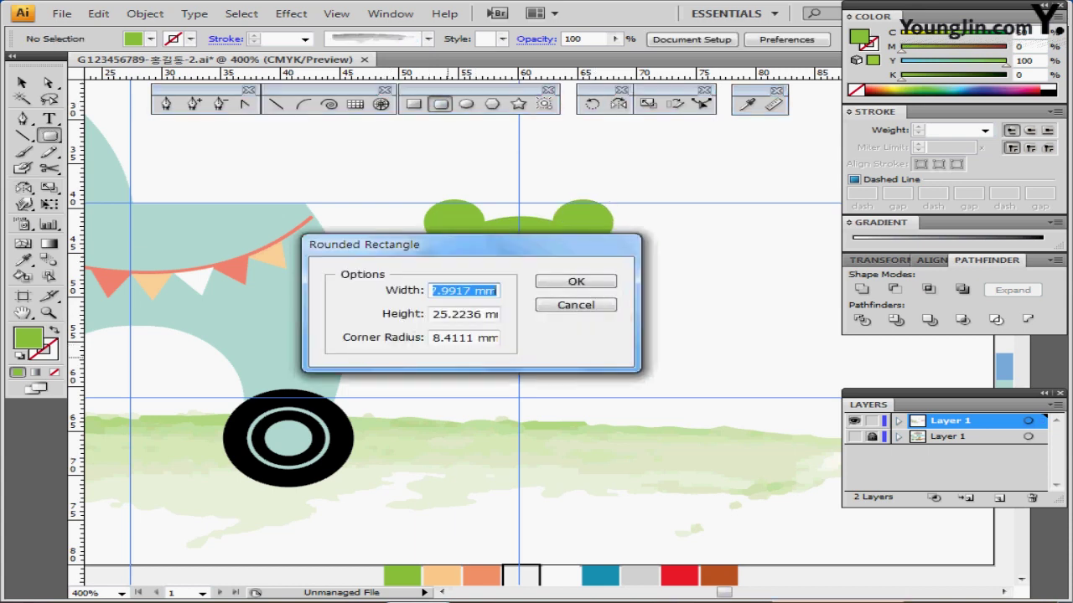
text(14)
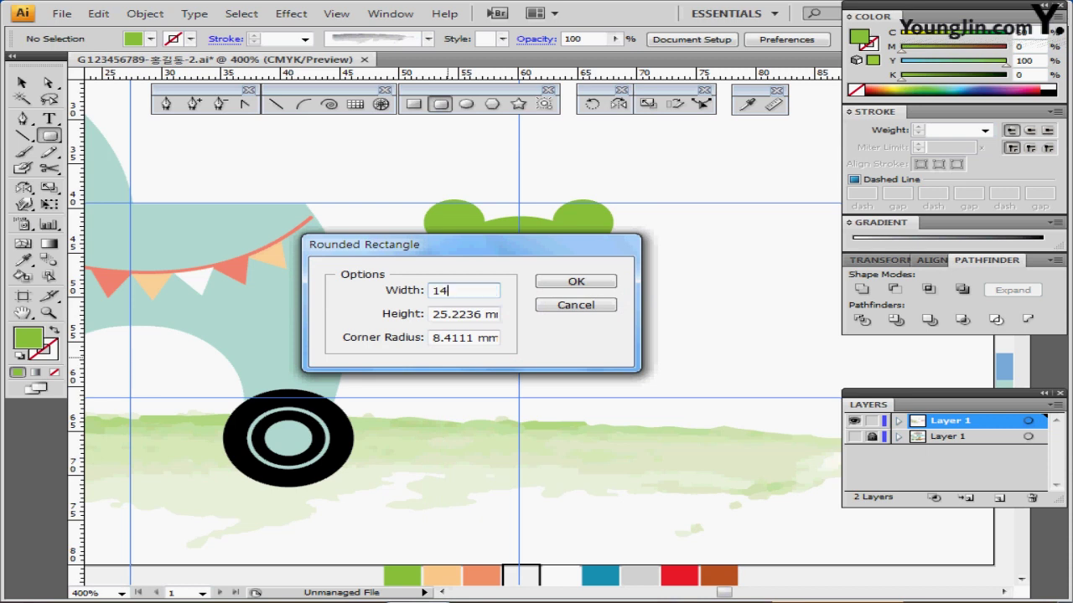
key(Caps_Lock)
text(123)
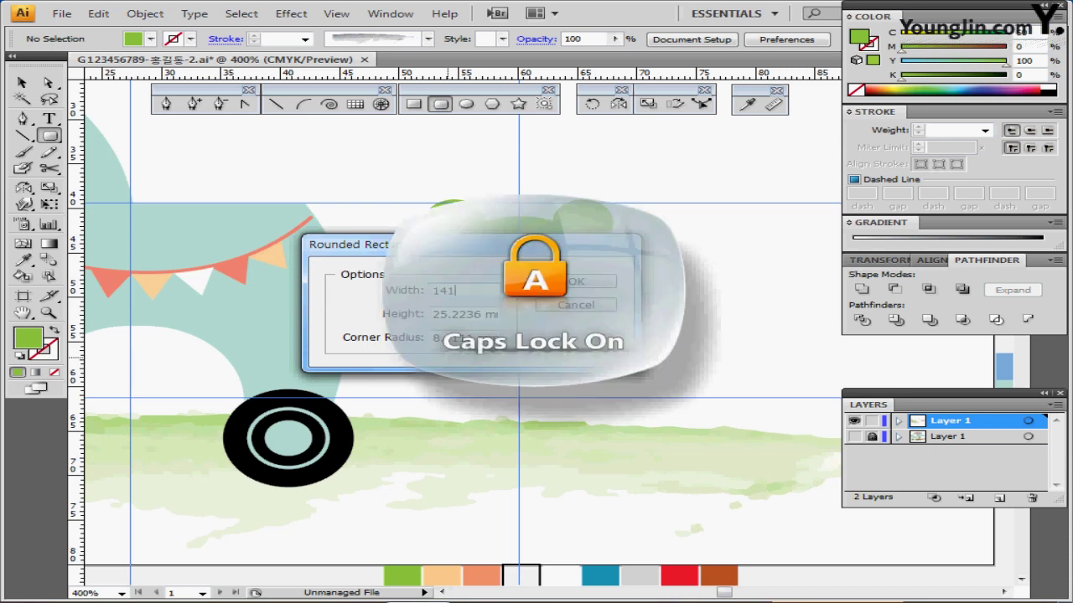
key(Caps_Lock)
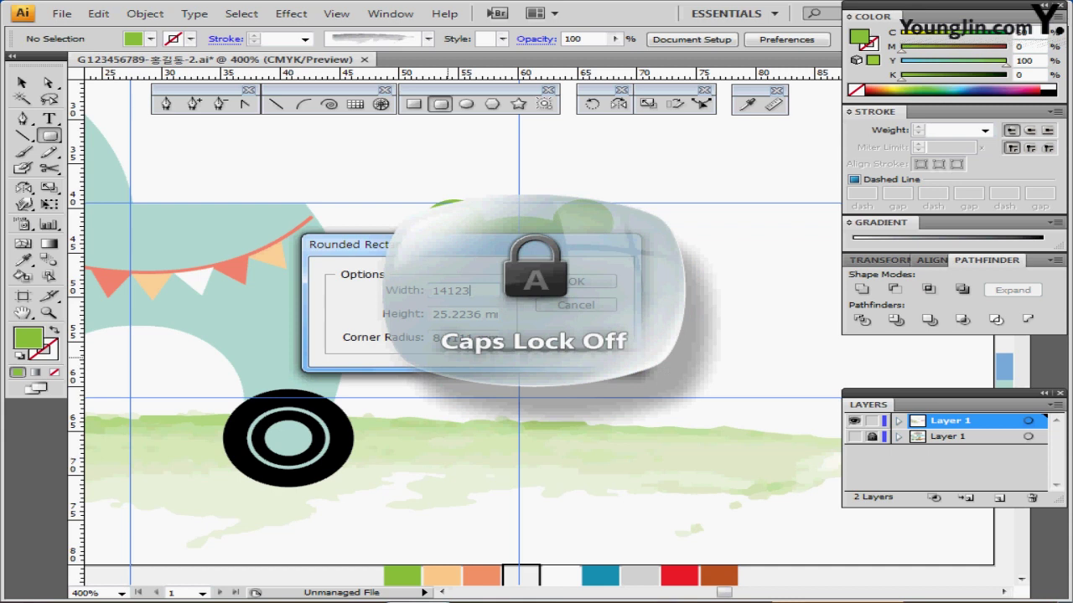
key(Caps_Lock)
key(Return)
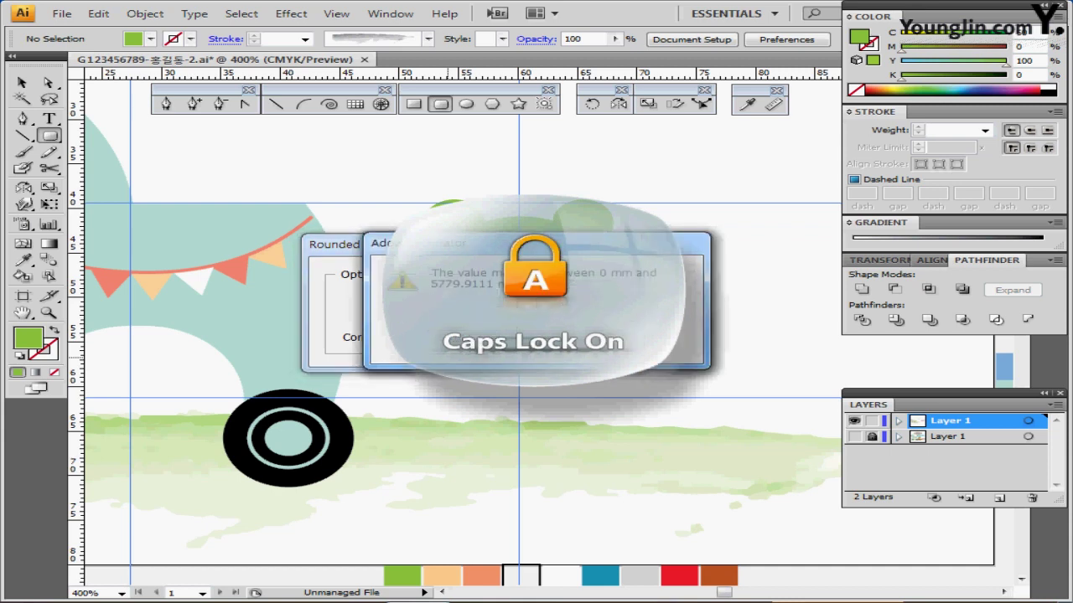
key(Return)
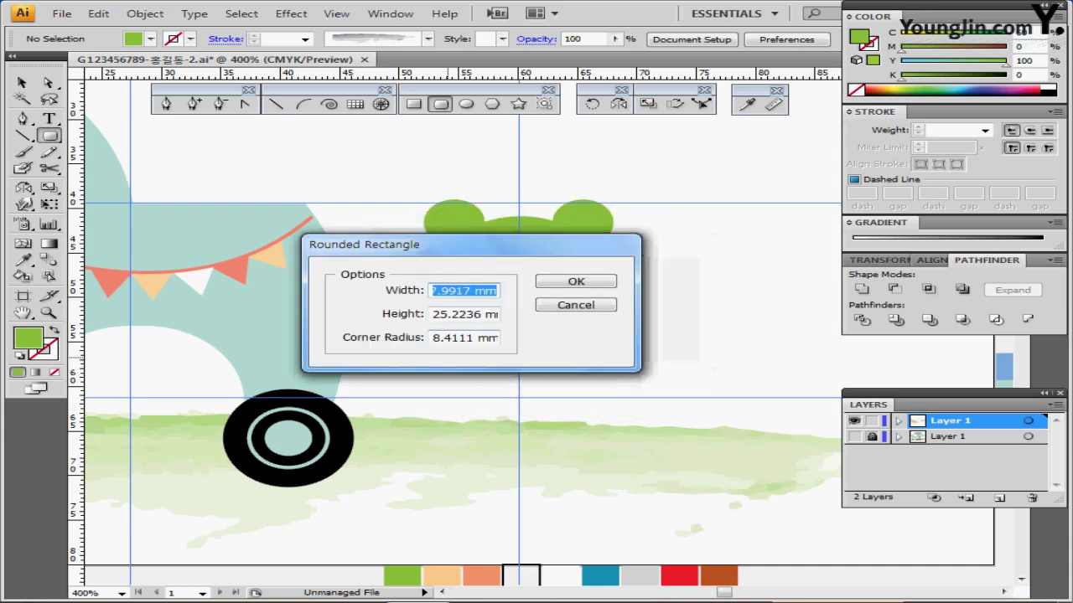
key(Caps_Lock)
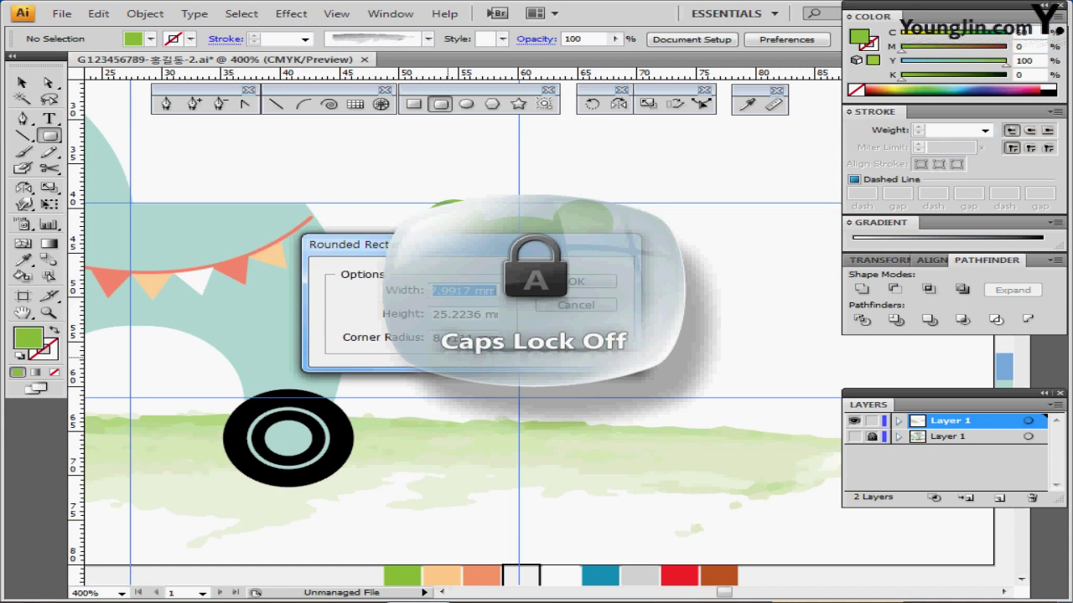
Create the bear's body as a rounded rectangle 14 mm wide and 12 mm high with a 3 mm corner radius.
text(14)
key(Tab)
text(1)
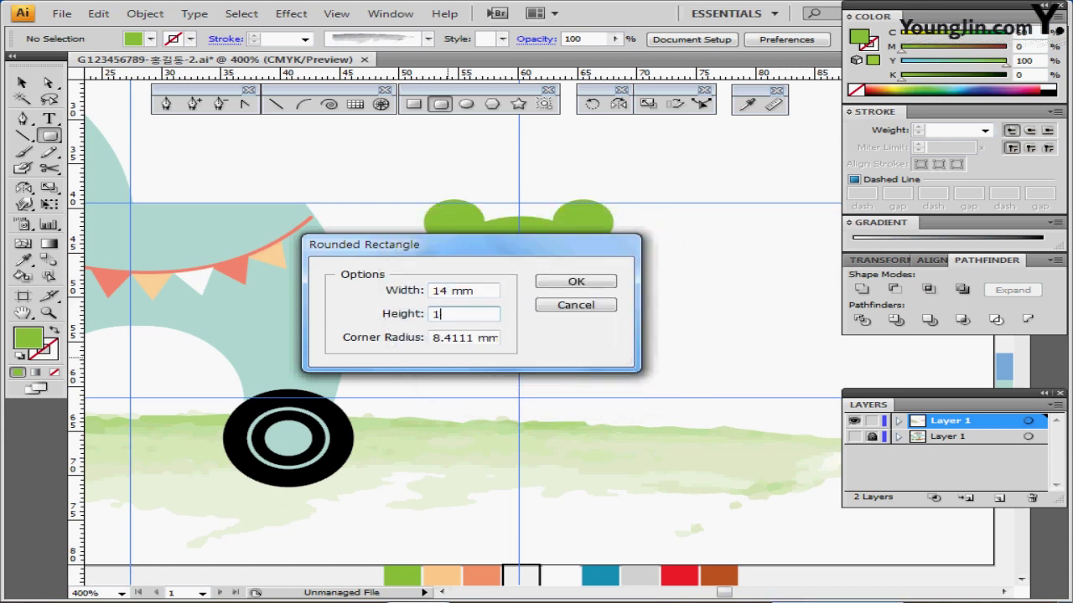
text(2)
key(Tab)
text(3)
key(Return)
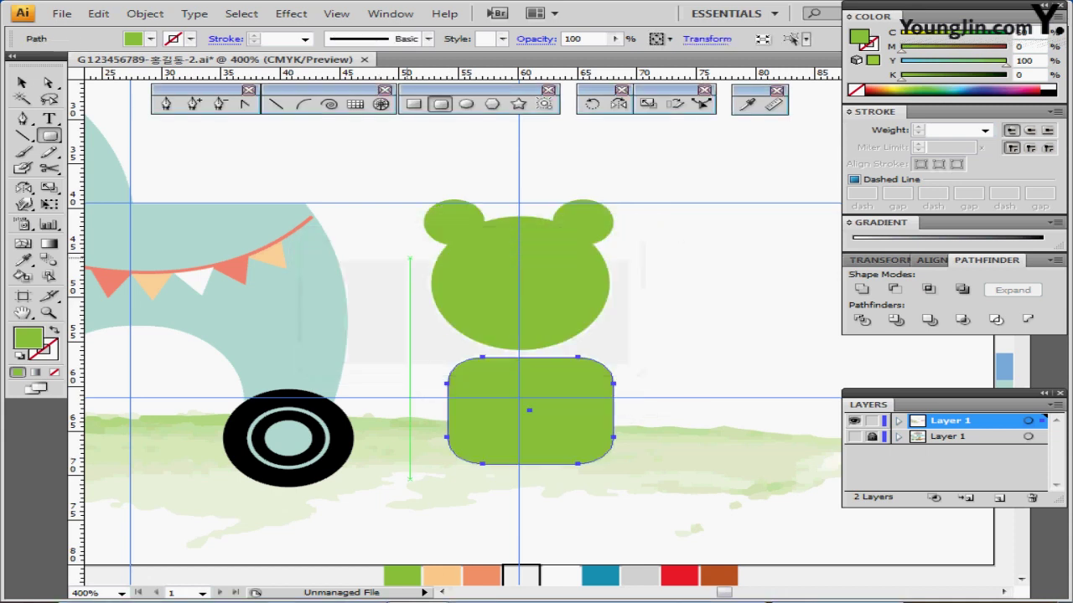
Move the bear's body up against the underside of the head, nudge it to roughly centre on the vertical guide, and deselect it.
drag(556, 410, 547, 392)
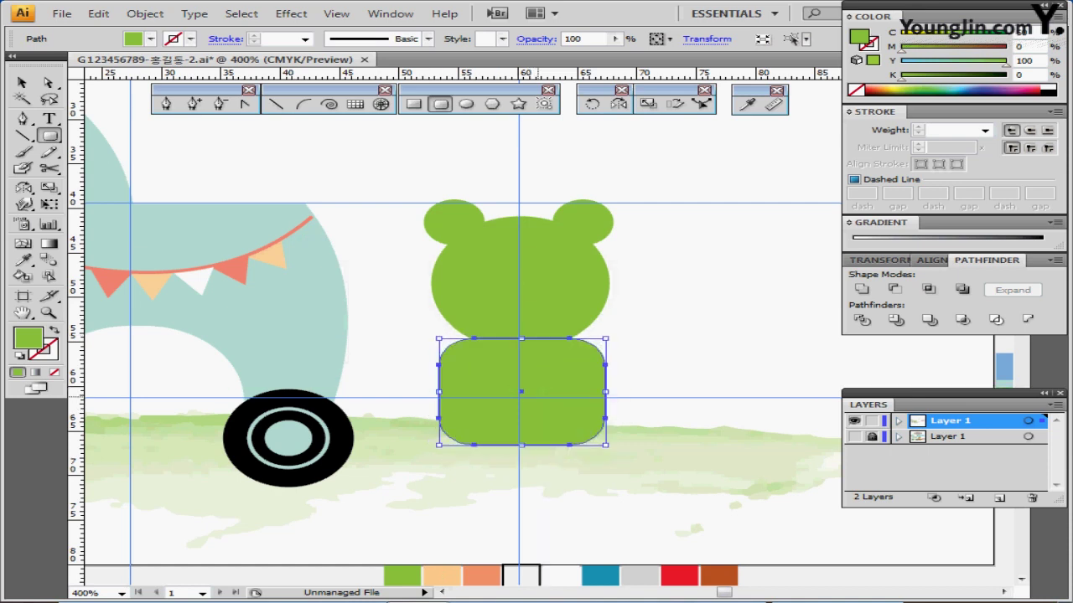
key(Left)
key(Left)
key(Down)
key(Down)
key(Down)
key(Right)
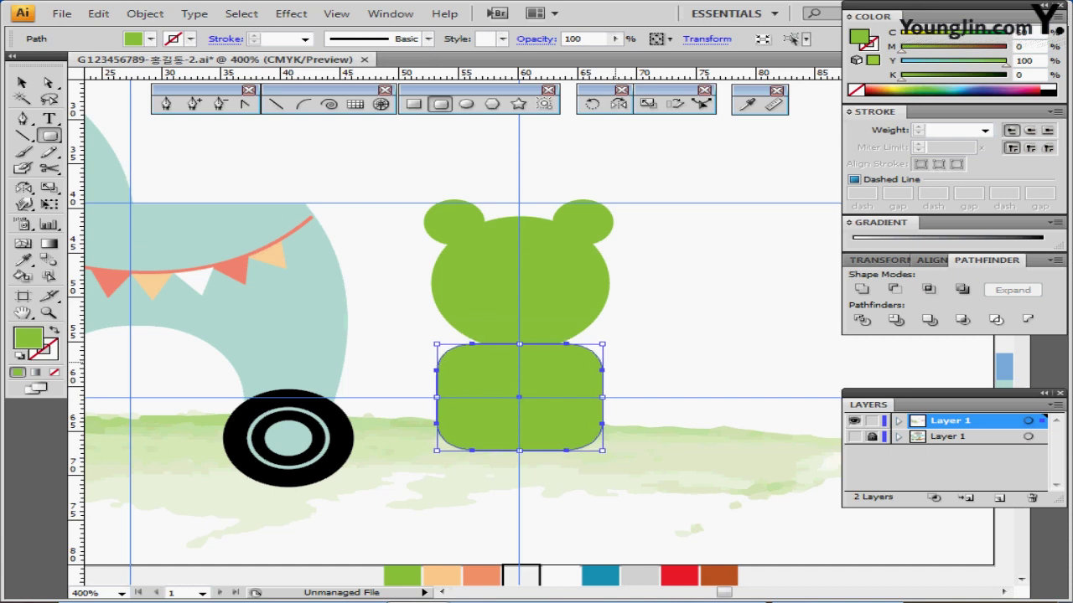
key(Up)
key(Left)
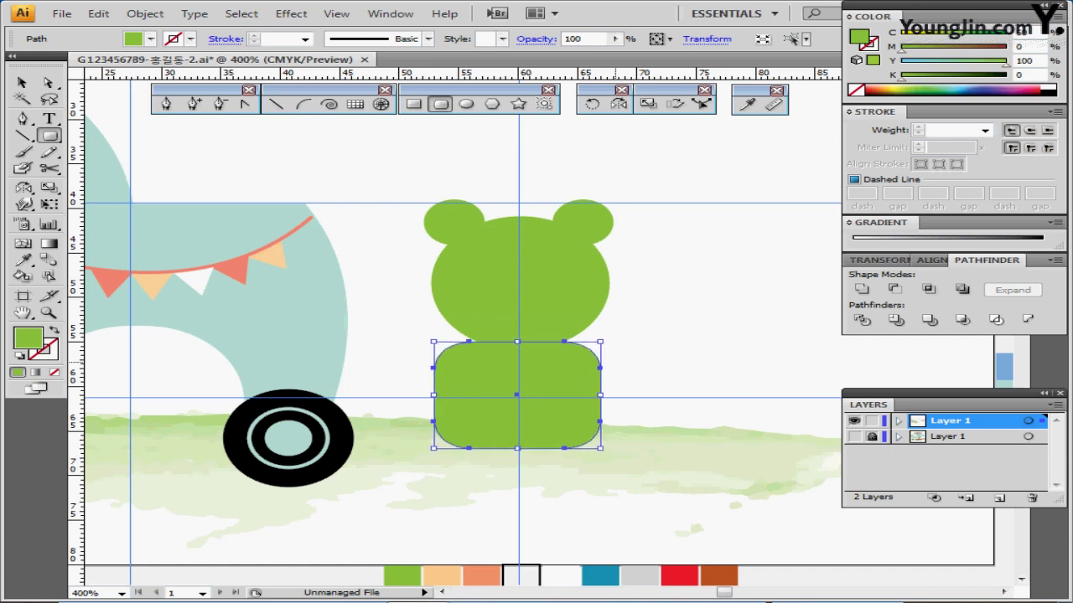
key(ctrl+shift+a)
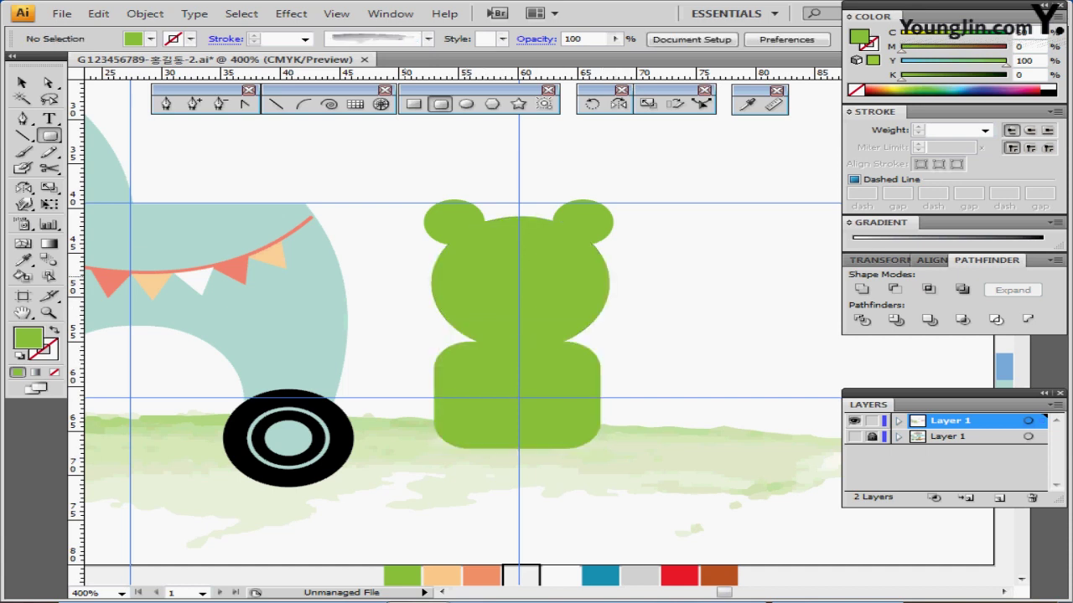
Nudge the green rounded-rectangle body to the right so it is centred on the vertical guide under the head.
drag(411, 190, 617, 453)
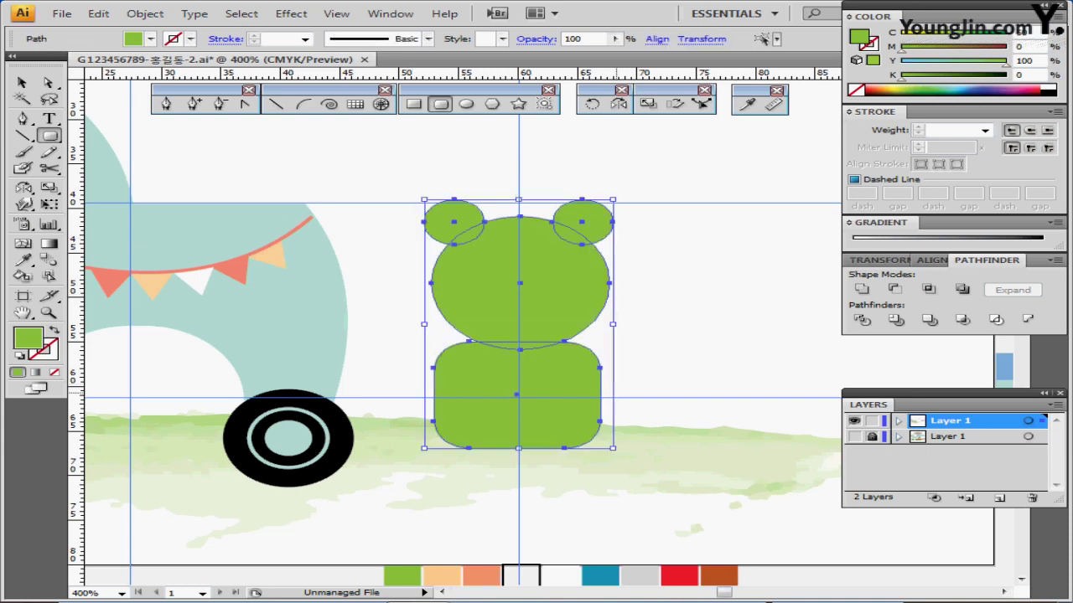
ctrl+click(720, 317)
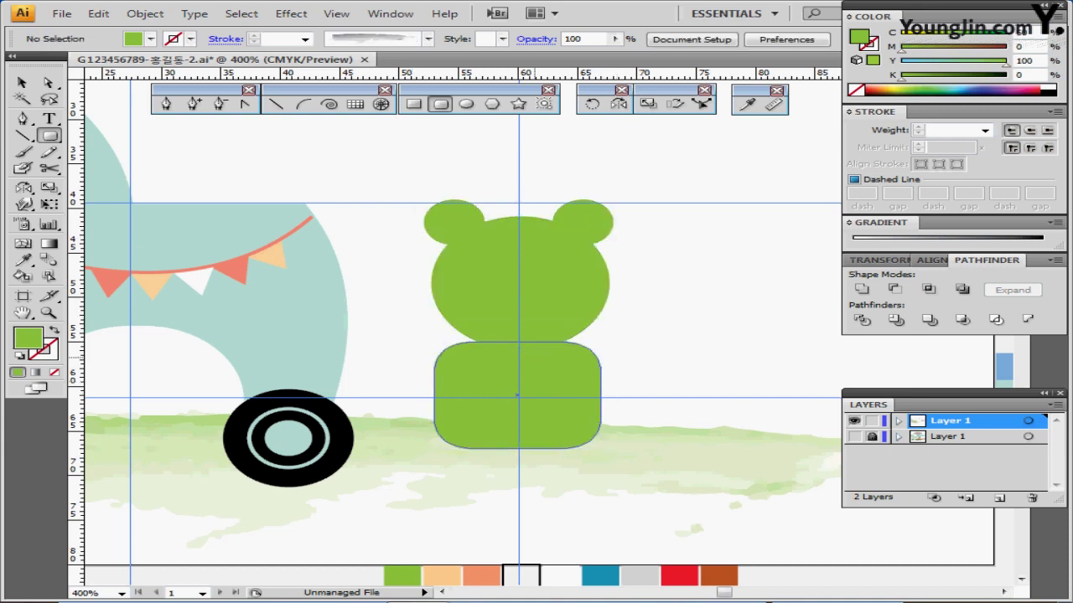
ctrl+click(571, 374)
ctrl+click(569, 275)
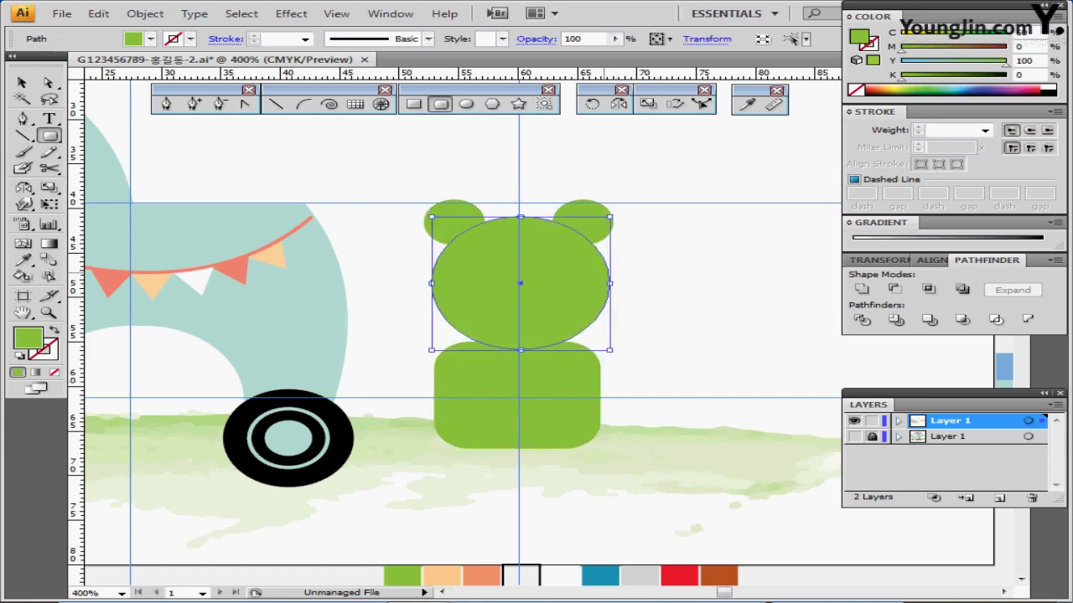
ctrl+click(585, 397)
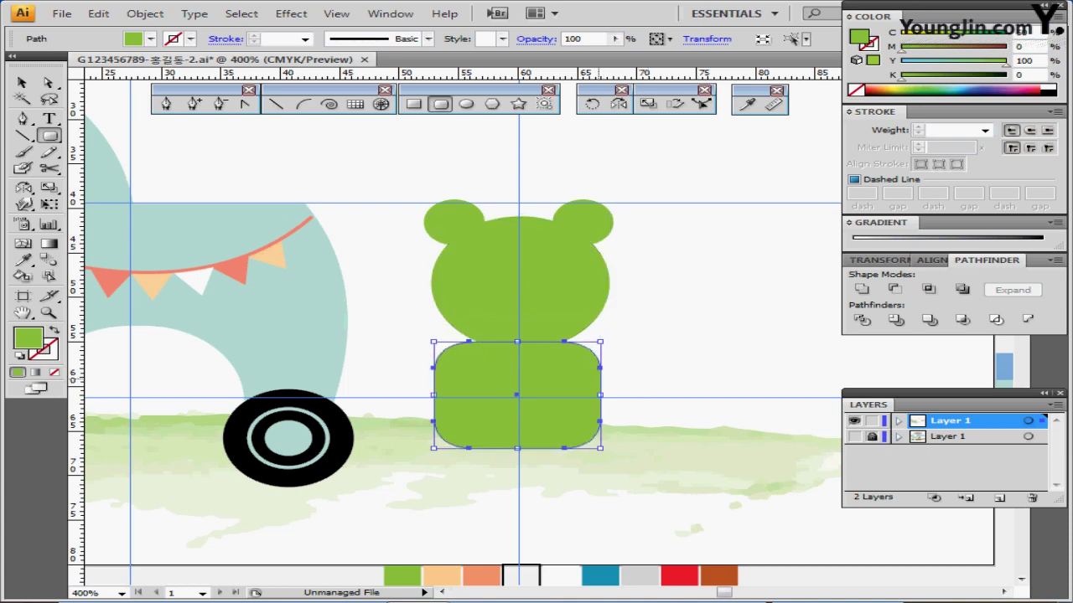
key(Right)
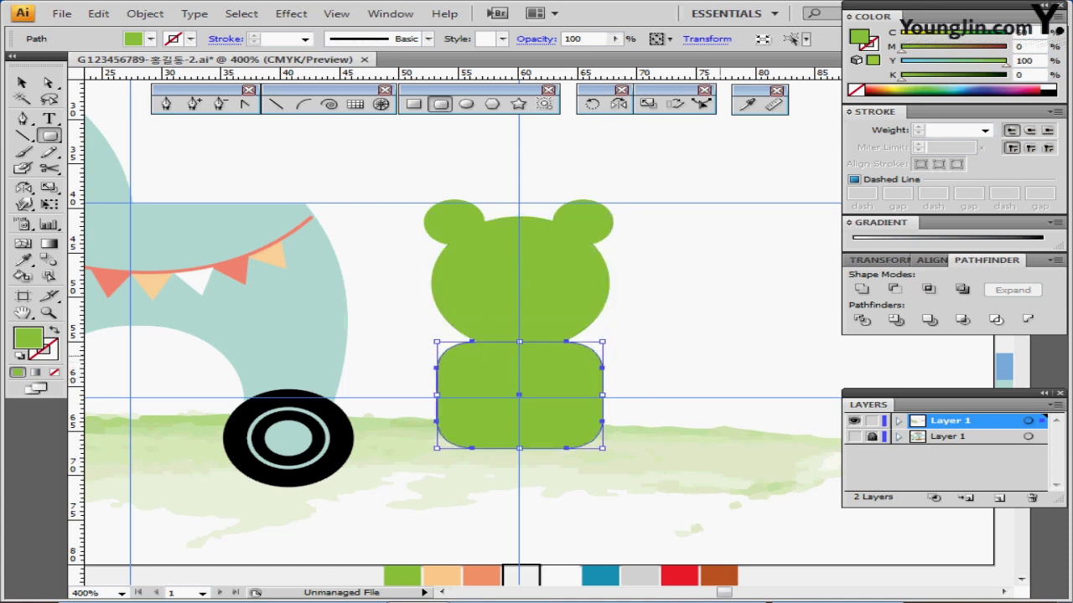
Unite the green ears, head and body into a single silhouette with Pathfinder and deselect it.
click(661, 199)
drag(675, 192, 467, 377)
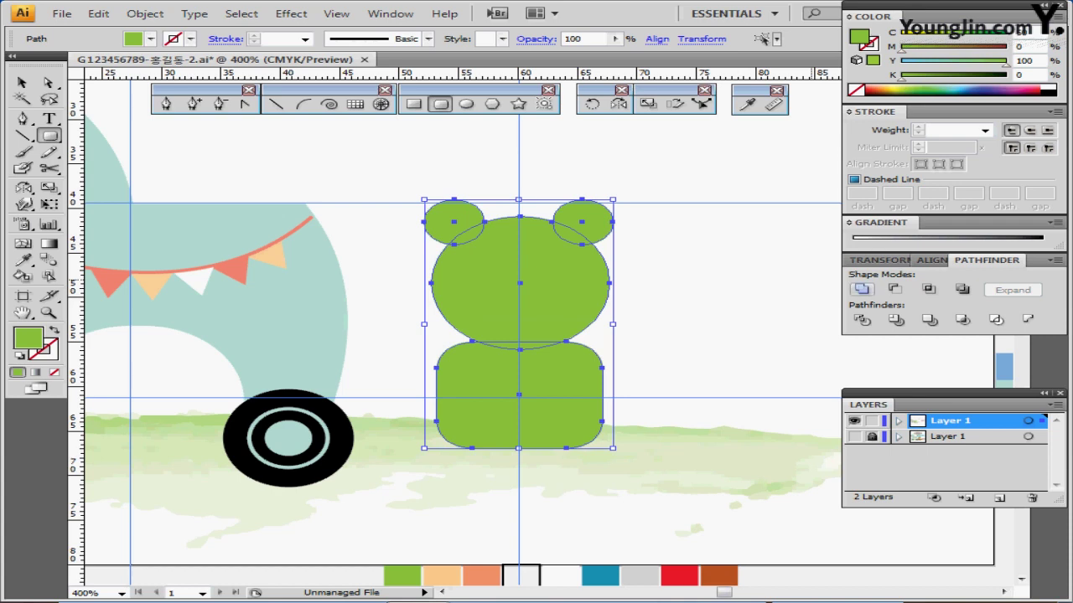
click(862, 290)
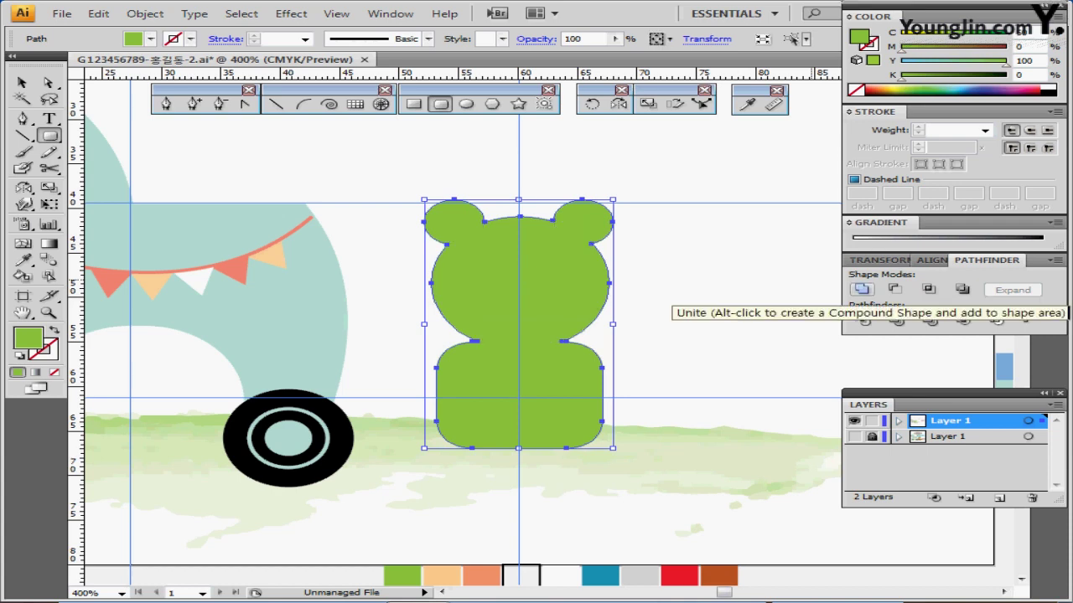
ctrl+click(683, 210)
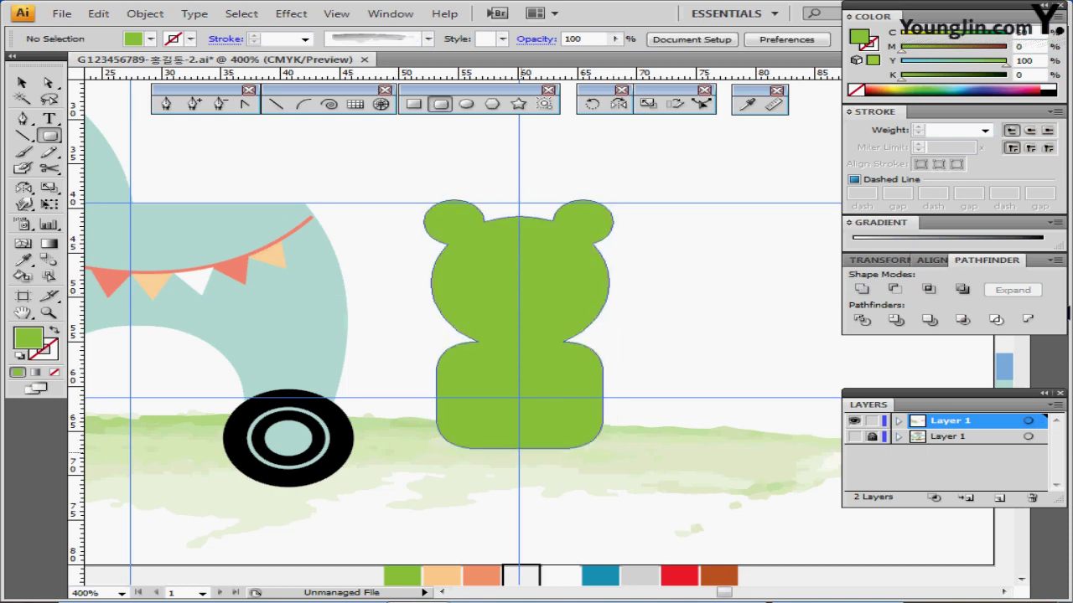
Draw a peach (M 20, Y 50) face circle about 11 mm wide, centred on the vertical guide and set slightly low on the green head.
click(442, 577)
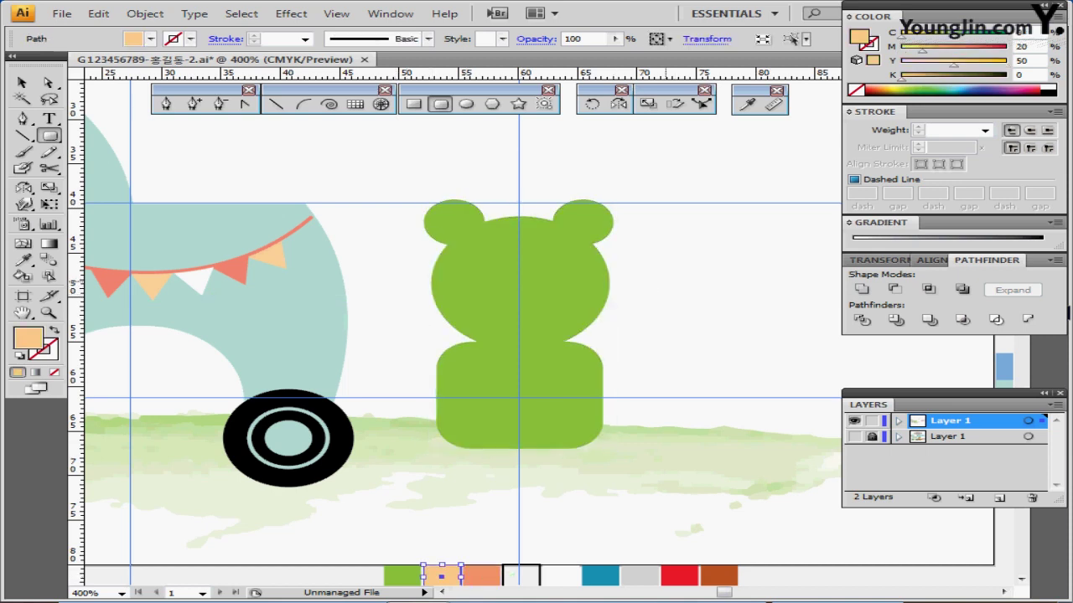
key(ctrl+shift+a)
key(l)
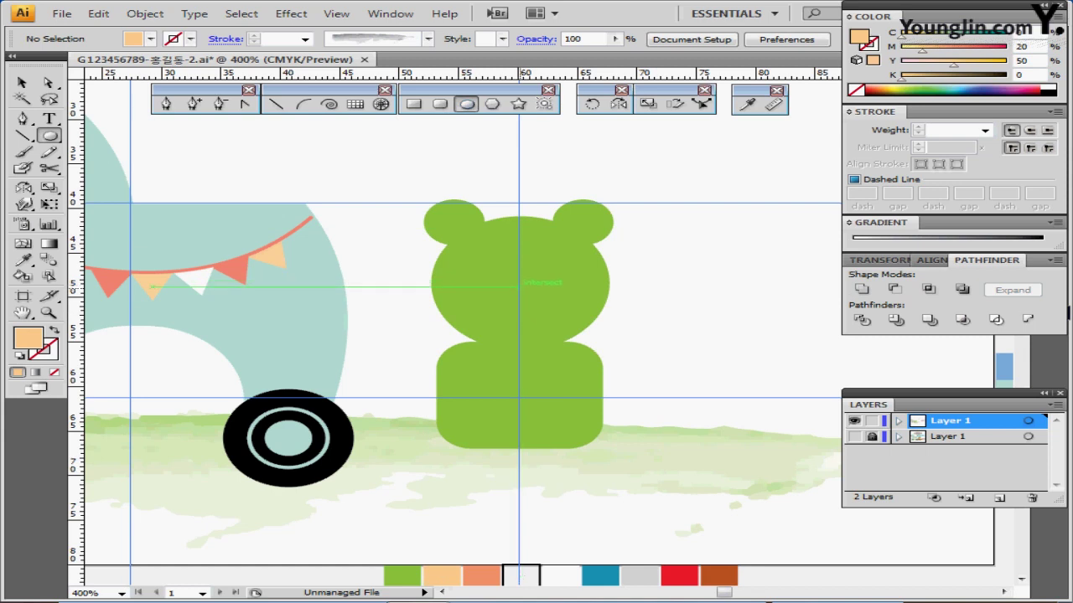
drag(519, 285, 589, 337)
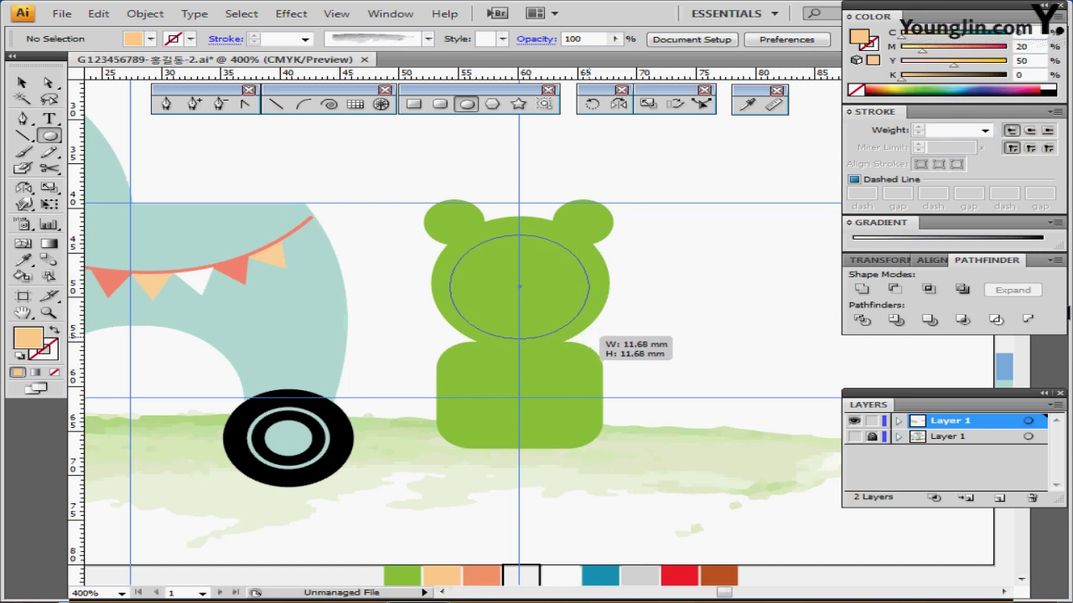
drag(589, 337, 587, 336)
key(Down)
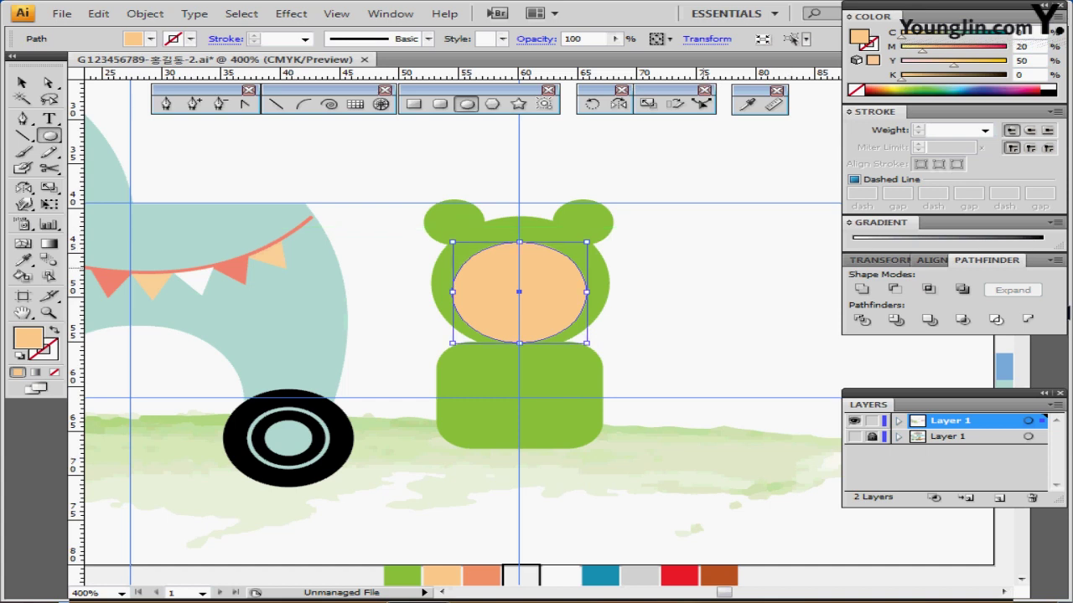
key(ctrl+shift+a)
Move the peach face circle up slightly within the green head and deselect it.
click(482, 576)
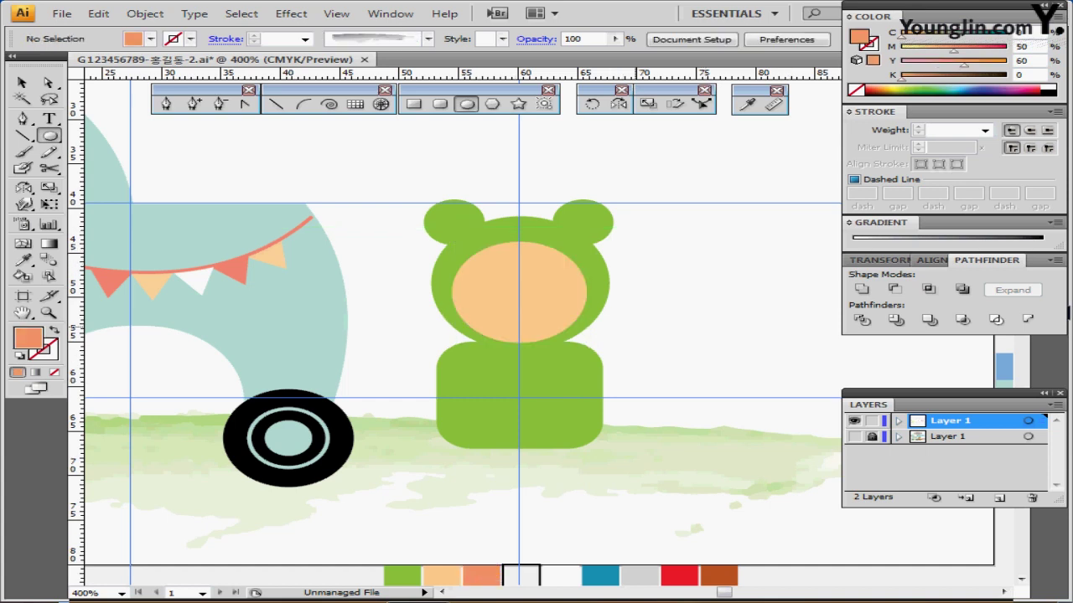
key(ctrl+plus)
key(ctrl+plus)
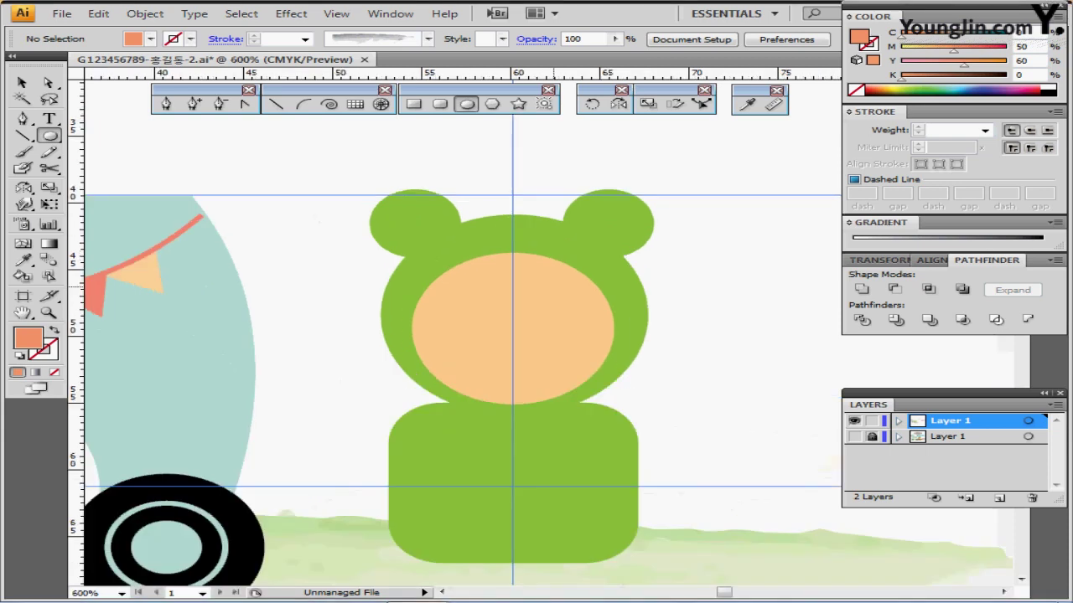
drag(535, 308, 516, 290)
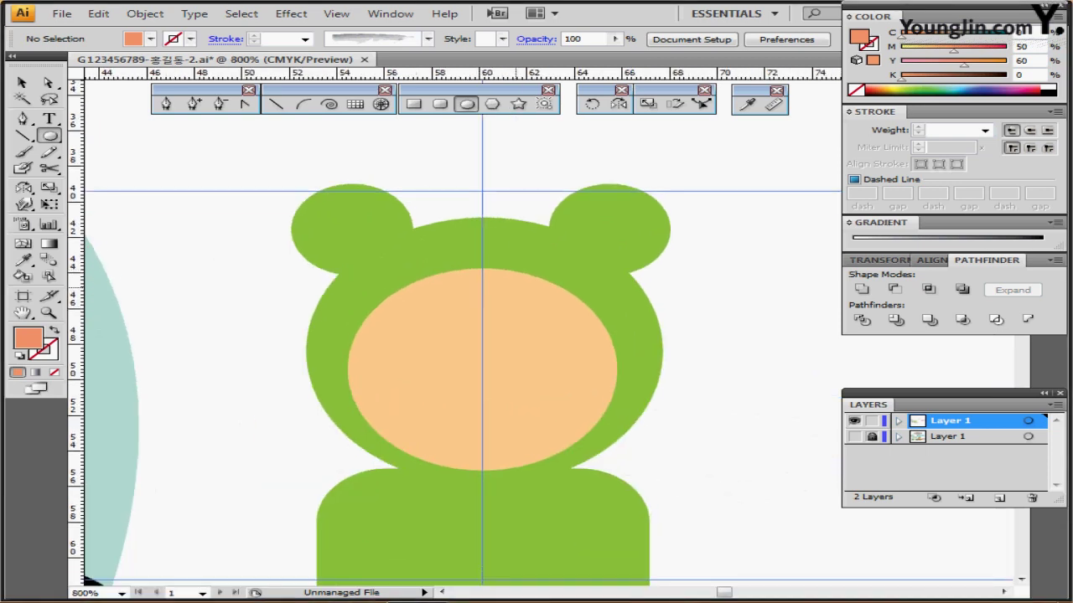
ctrl+click(540, 270)
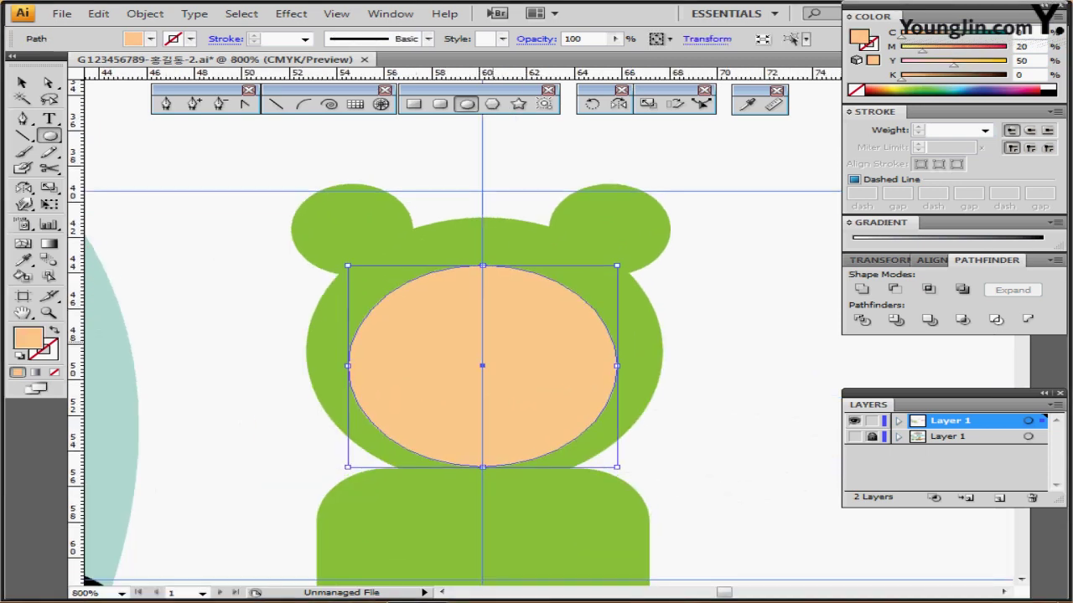
key(ctrl+shift+a)
Draw a closed, curved hair fringe about 3.6 mm wide with the Pen tool, overlapping the face's upper edge and filled orange (M 50, Y 60).
drag(613, 469, 632, 191)
drag(632, 436, 632, 228)
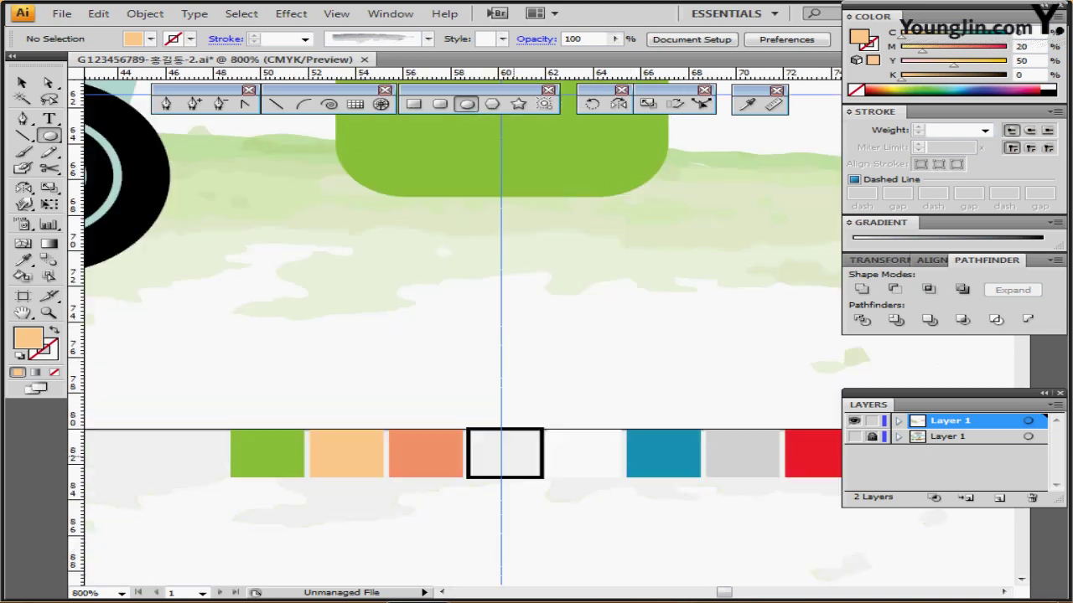
ctrl+click(440, 455)
drag(538, 126, 488, 578)
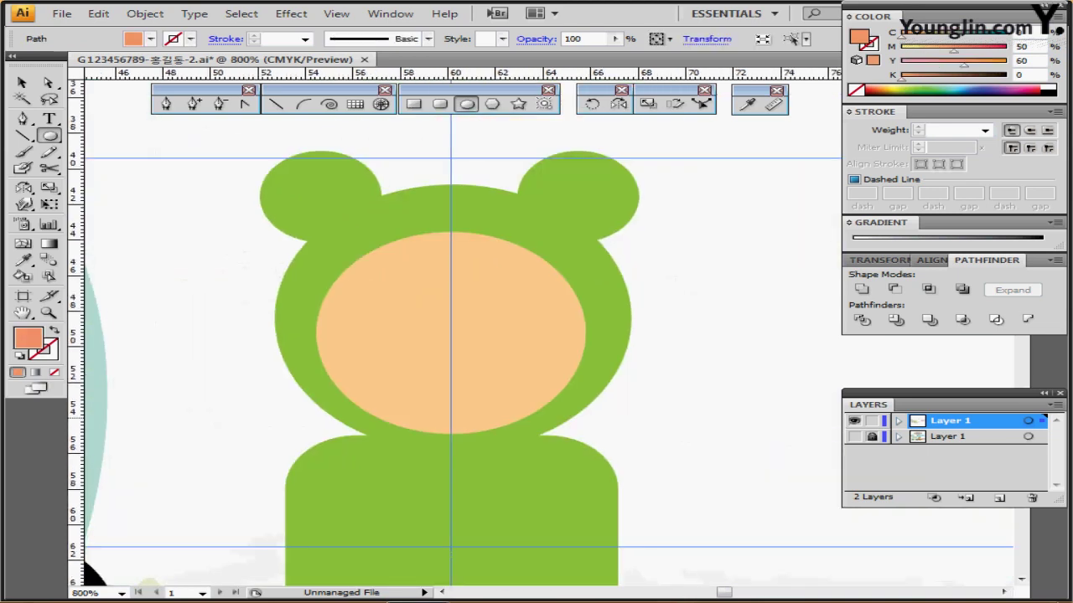
key(ctrl+shift+a)
key(p)
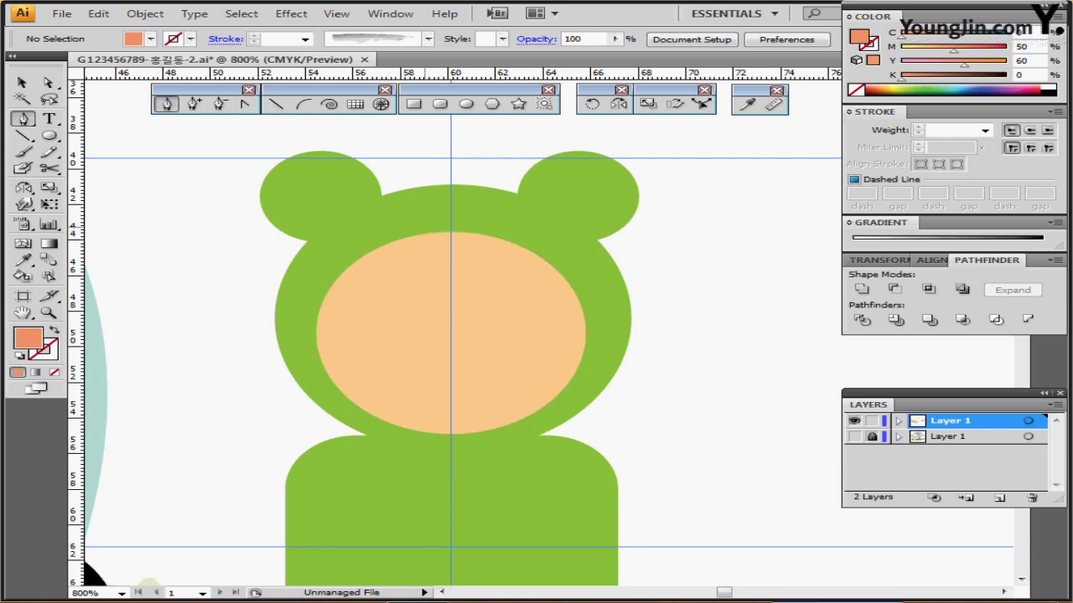
click(411, 222)
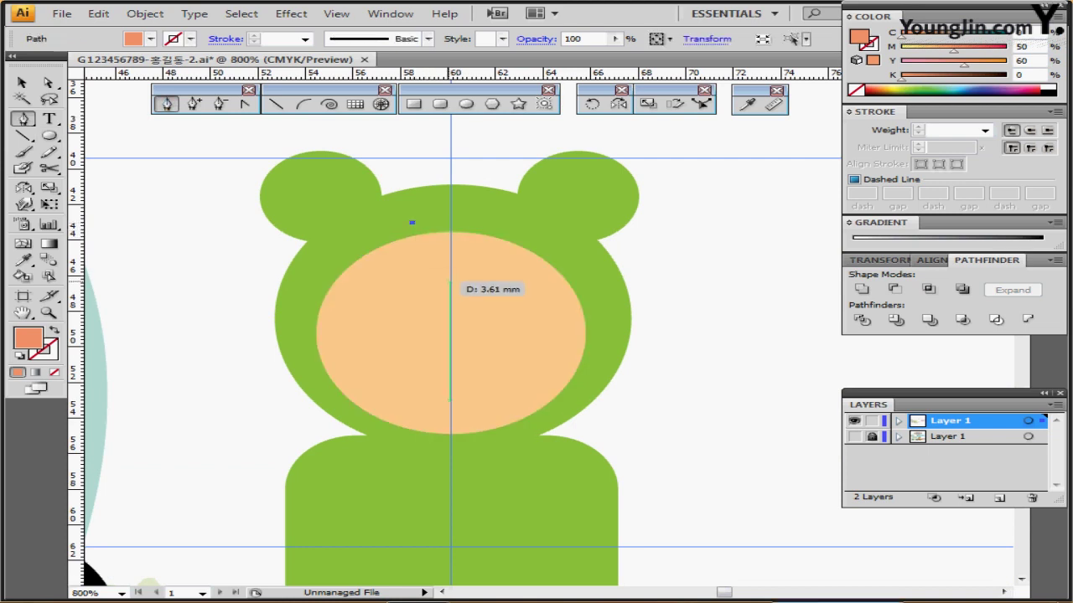
drag(448, 279, 499, 296)
click(448, 280)
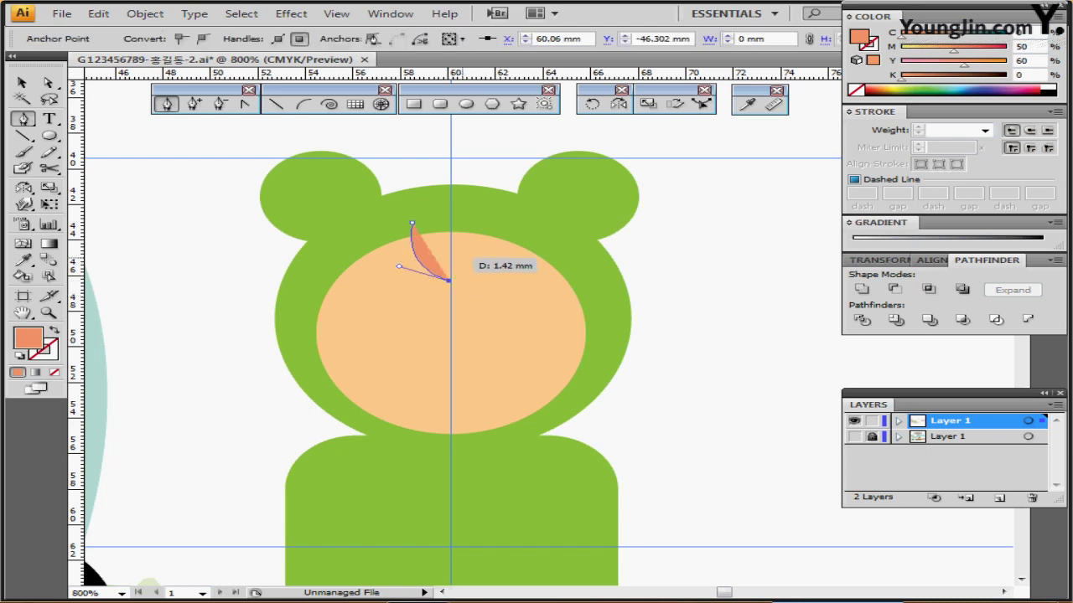
click(461, 257)
drag(460, 257, 491, 206)
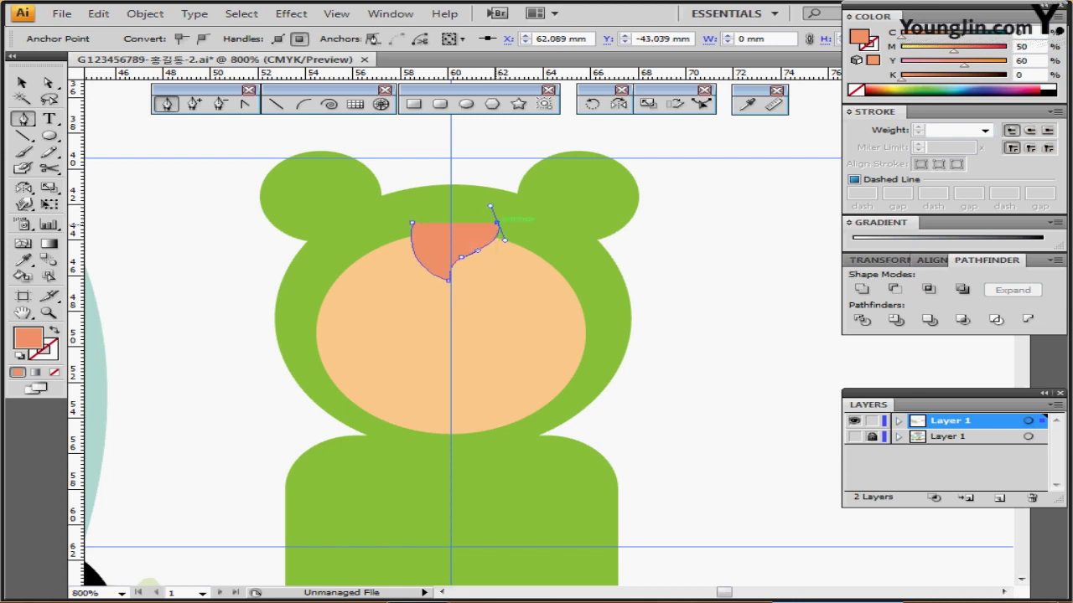
click(497, 223)
drag(409, 223, 412, 223)
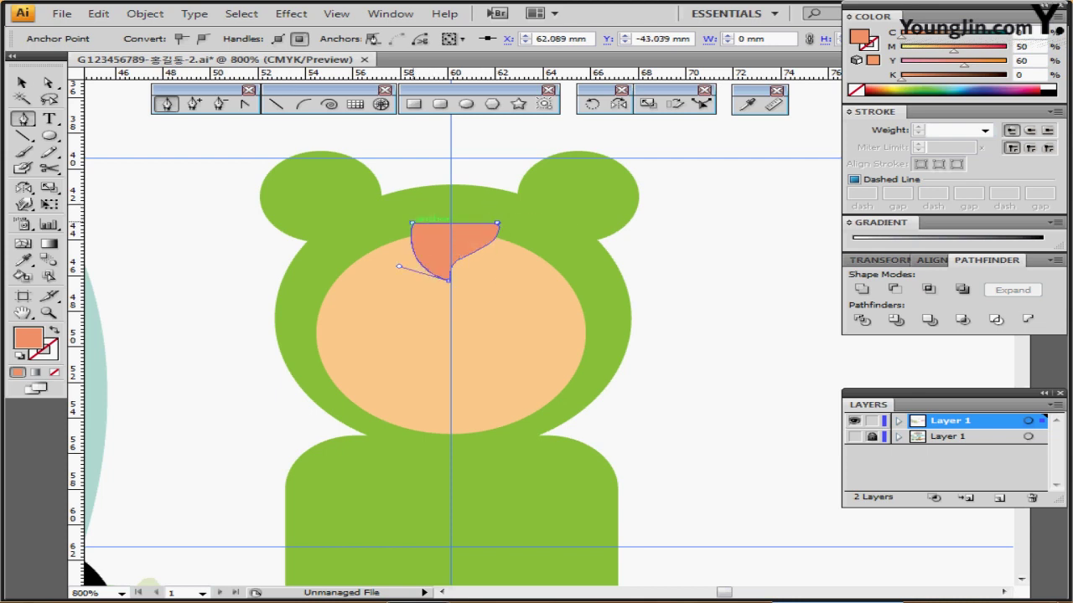
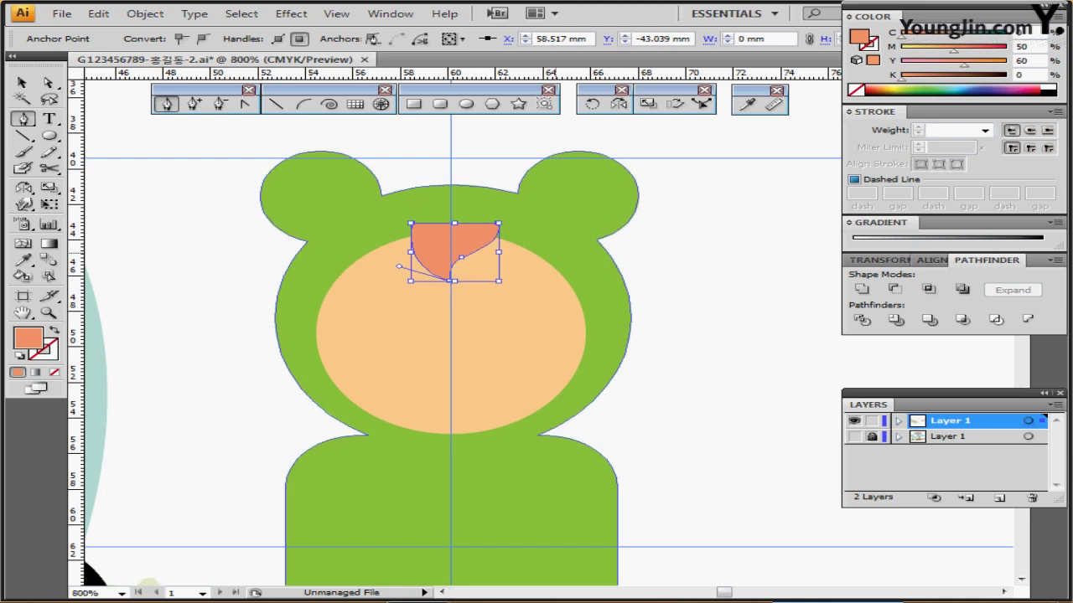
Divide the fringe and face with Pathfinder and delete the fringe piece that sticks out above the face.
ctrl+shift+click(508, 296)
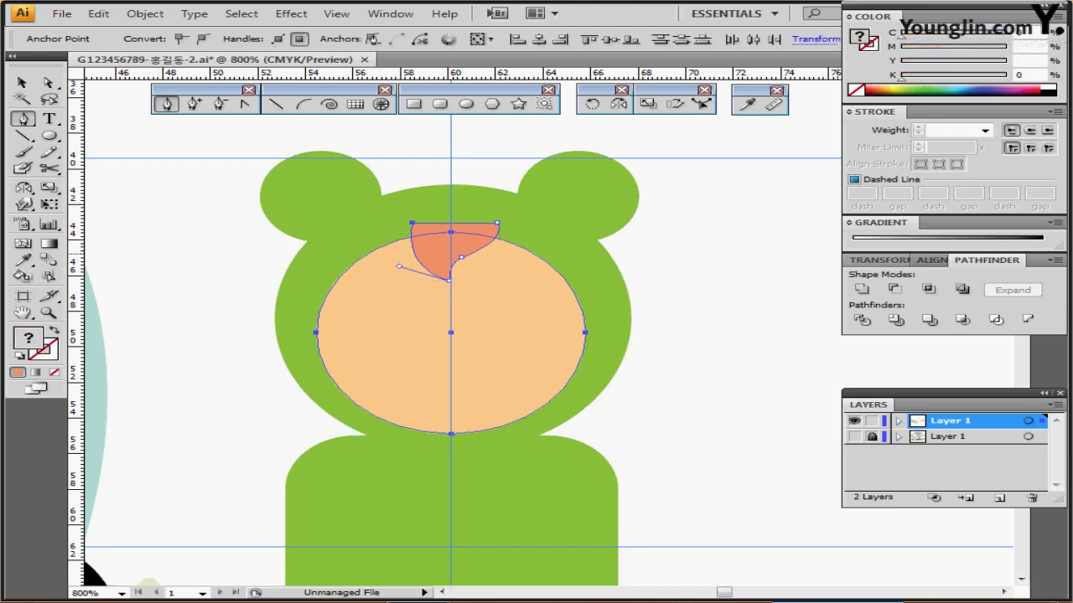
click(861, 319)
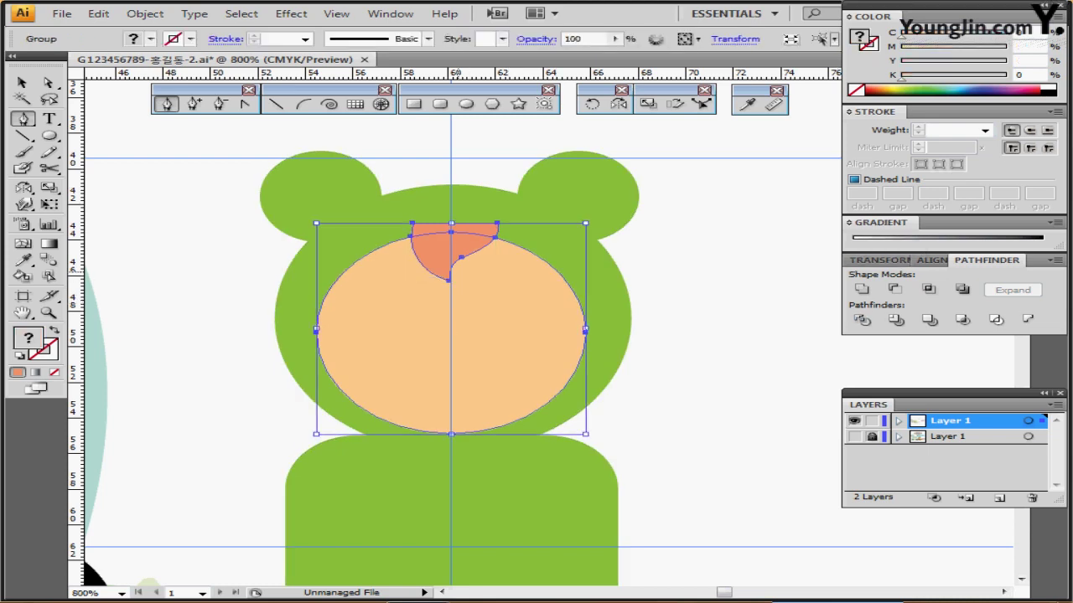
ctrl+double_click(474, 283)
ctrl+click(475, 228)
key(Delete)
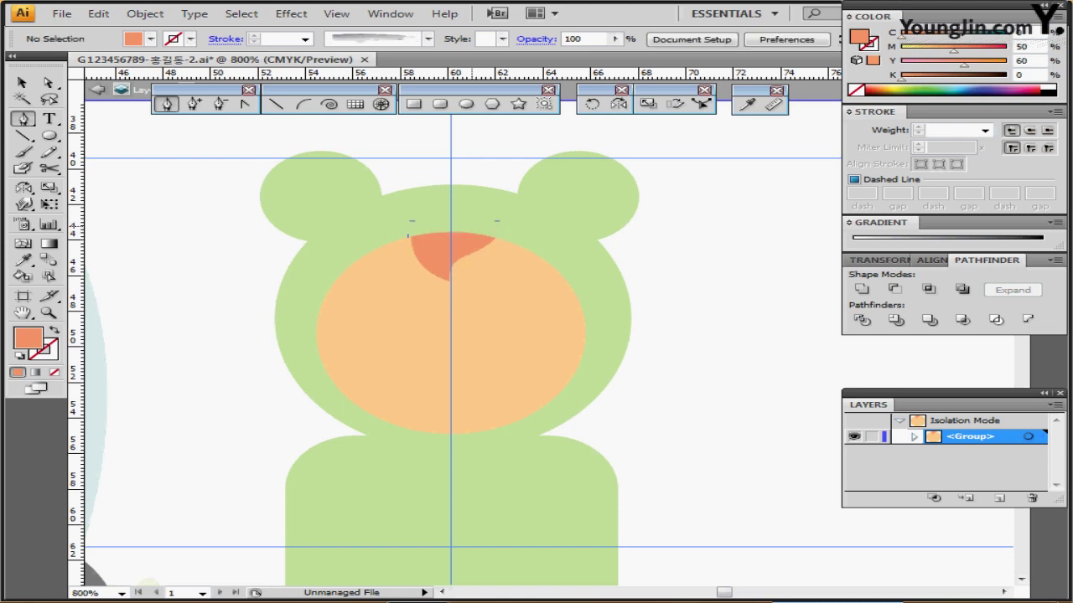
key(Escape)
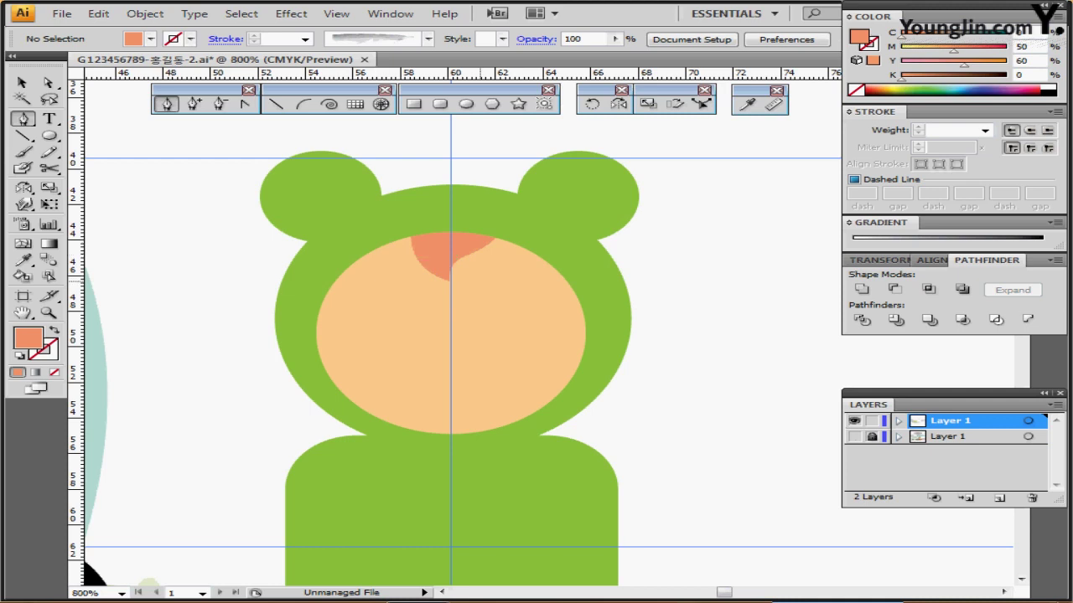
Draw the left eye as a white ellipse without stroke, with a smaller black (K 100) ellipse pupil centred inside it.
drag(510, 303, 472, 227)
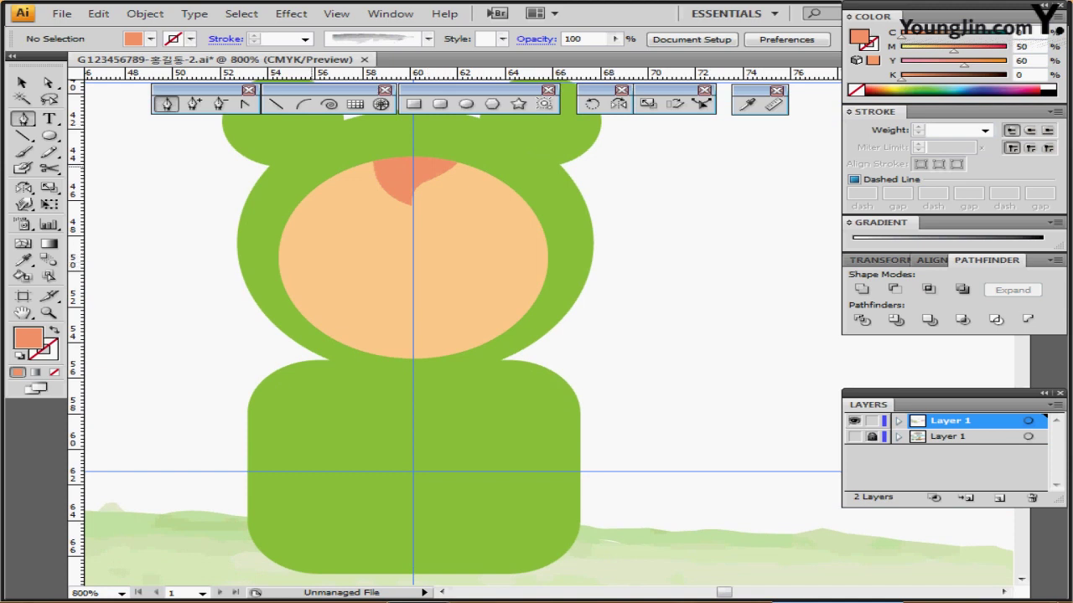
click(466, 104)
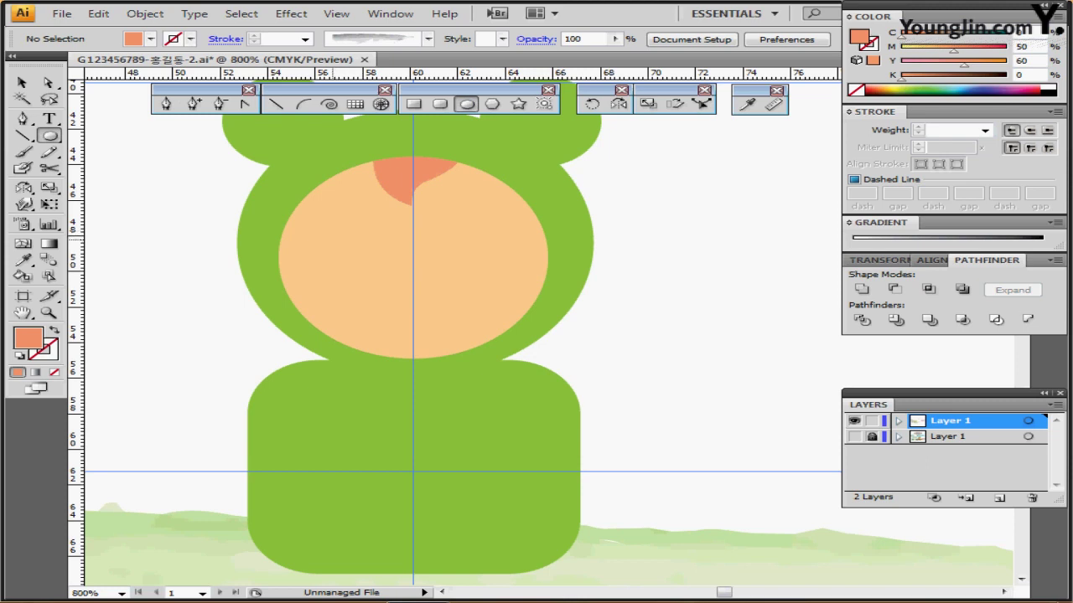
drag(345, 221, 381, 259)
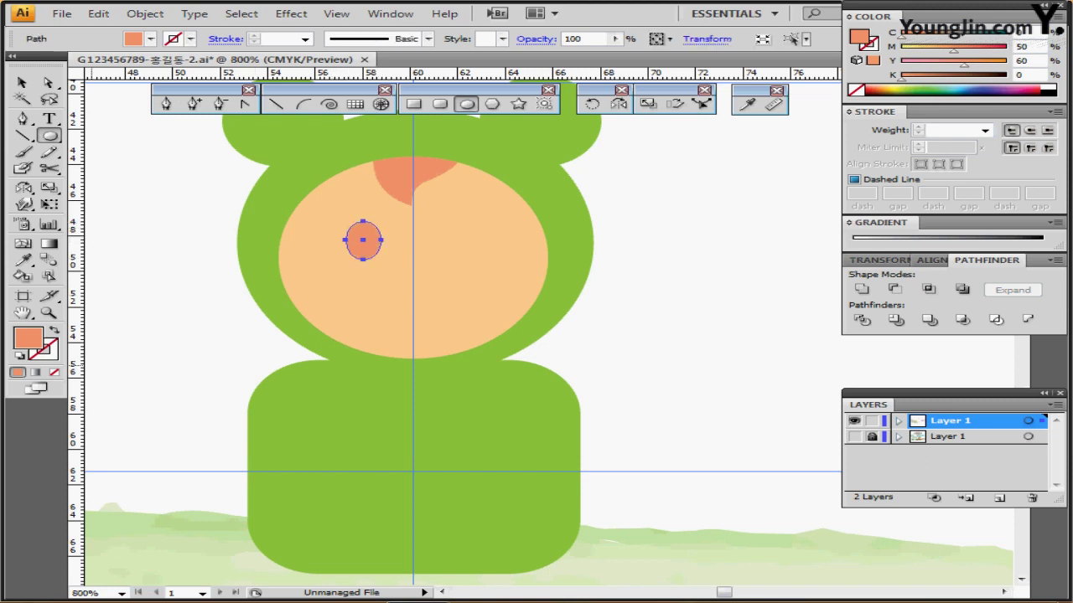
key(d)
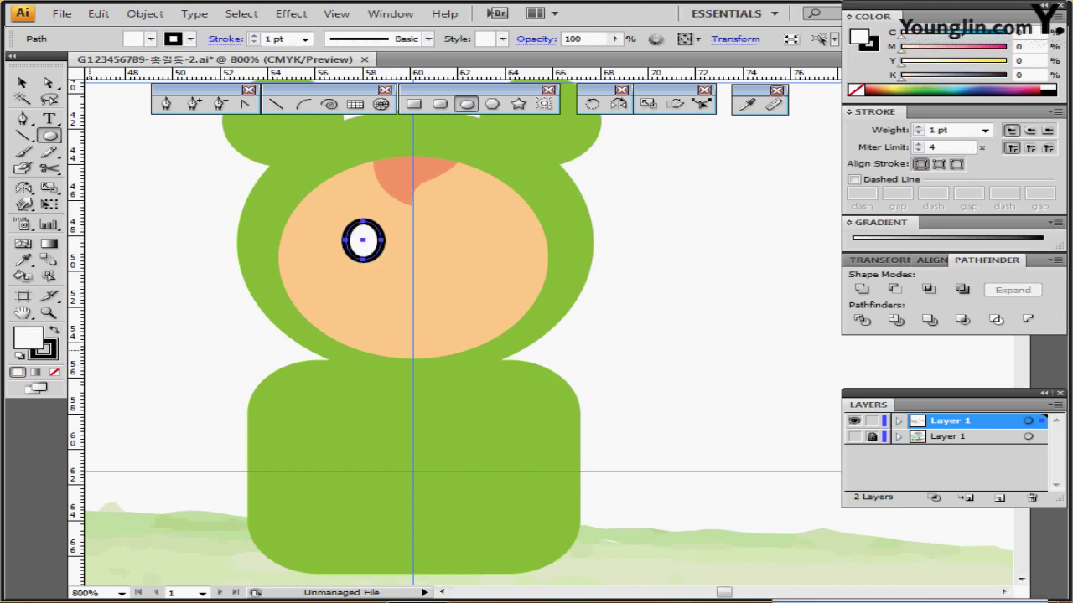
key(x)
key(slash)
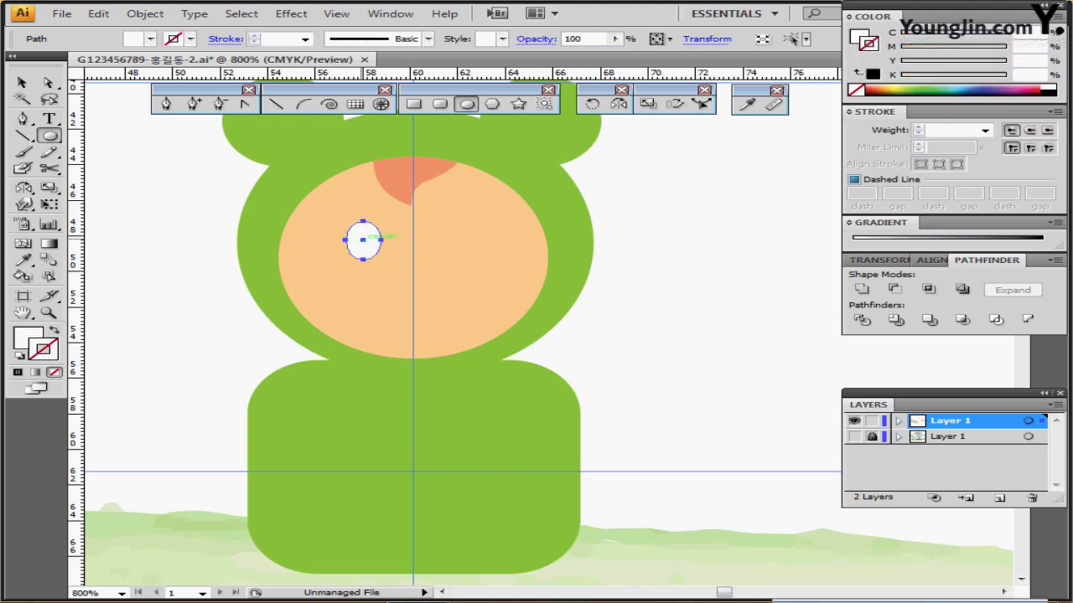
drag(360, 231, 374, 250)
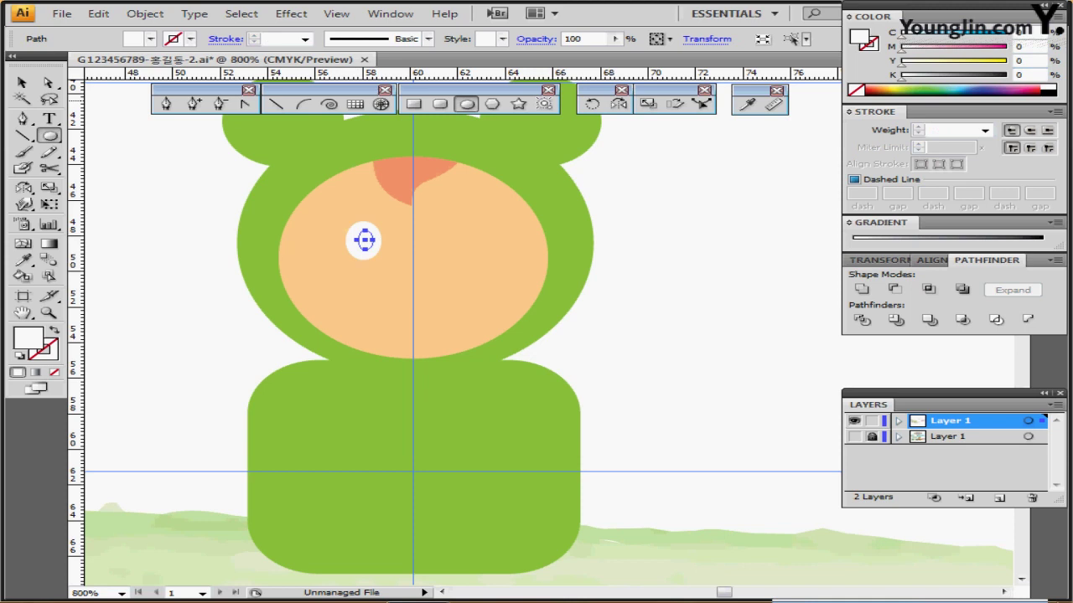
click(1048, 93)
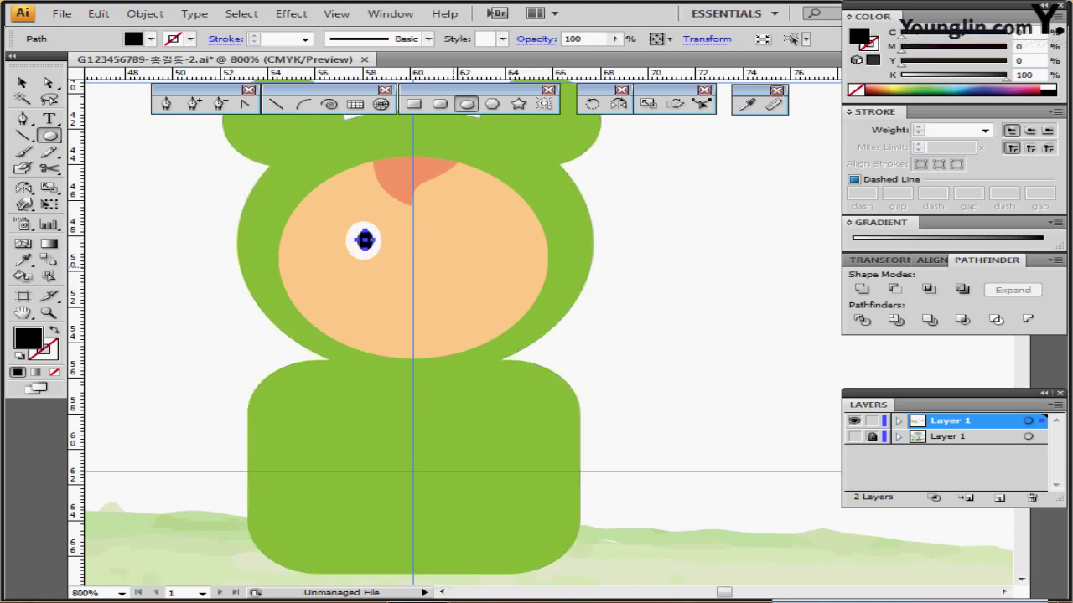
Widen the left eye's white and pupil together, shift the eye slightly up and toward the face's centre, and deselect it.
ctrl+click(394, 249)
drag(491, 333, 325, 278)
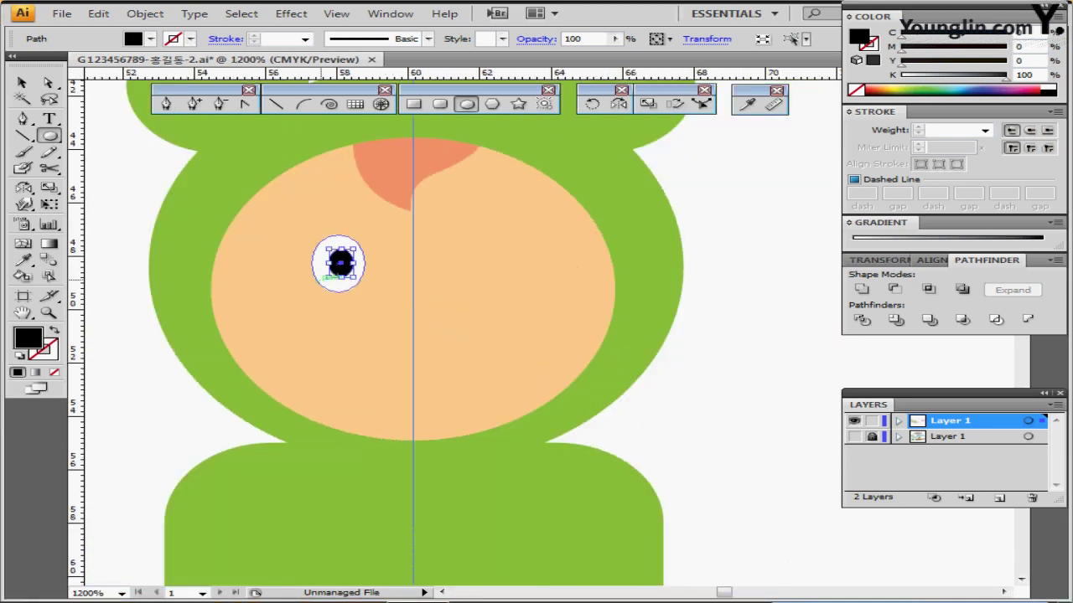
shift+click(313, 262)
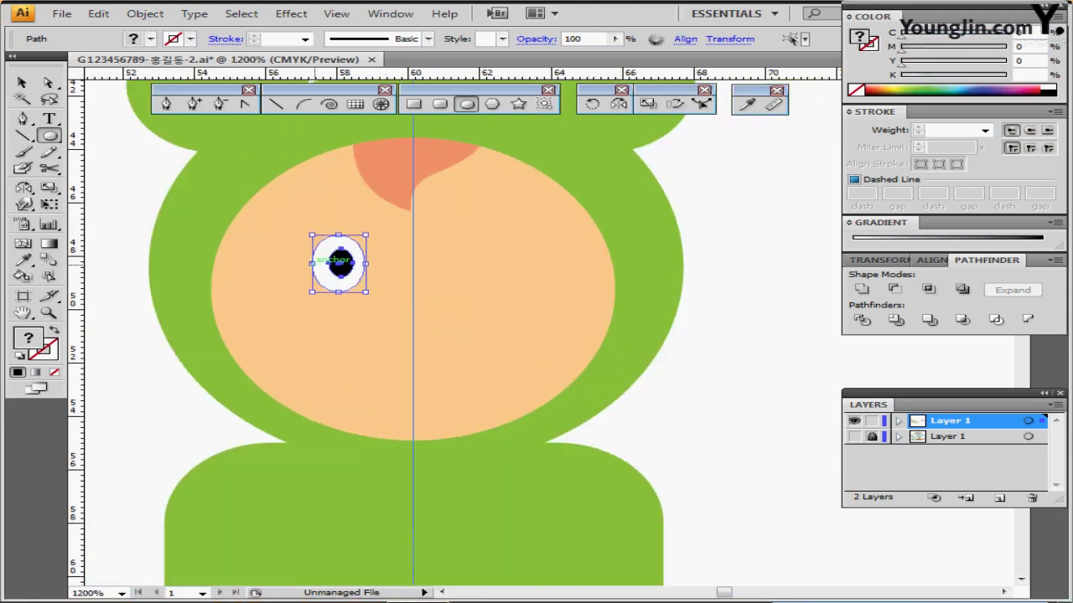
drag(338, 262, 303, 265)
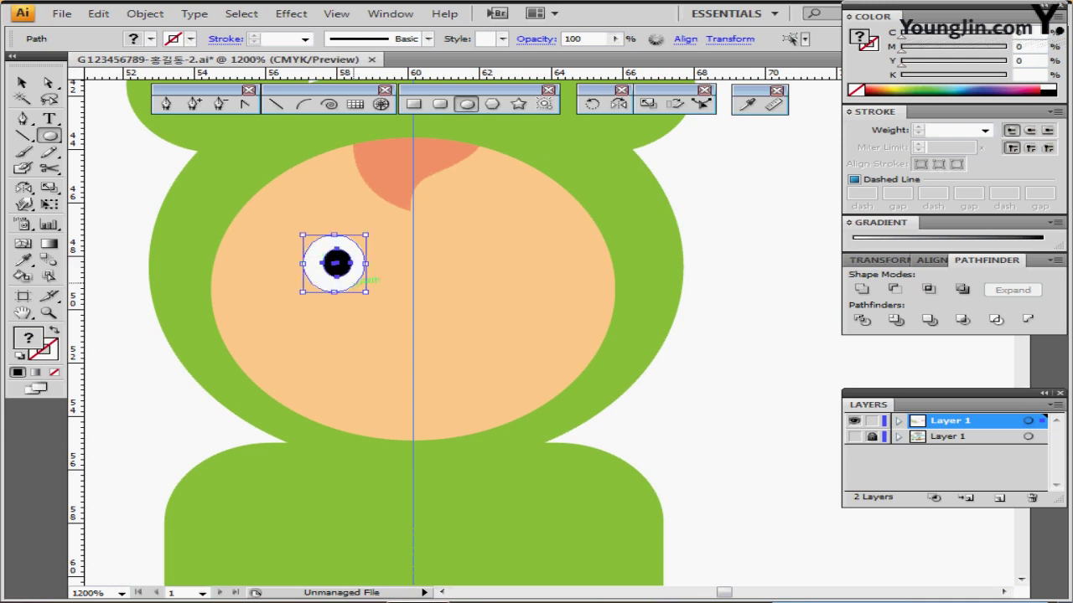
drag(366, 281, 369, 276)
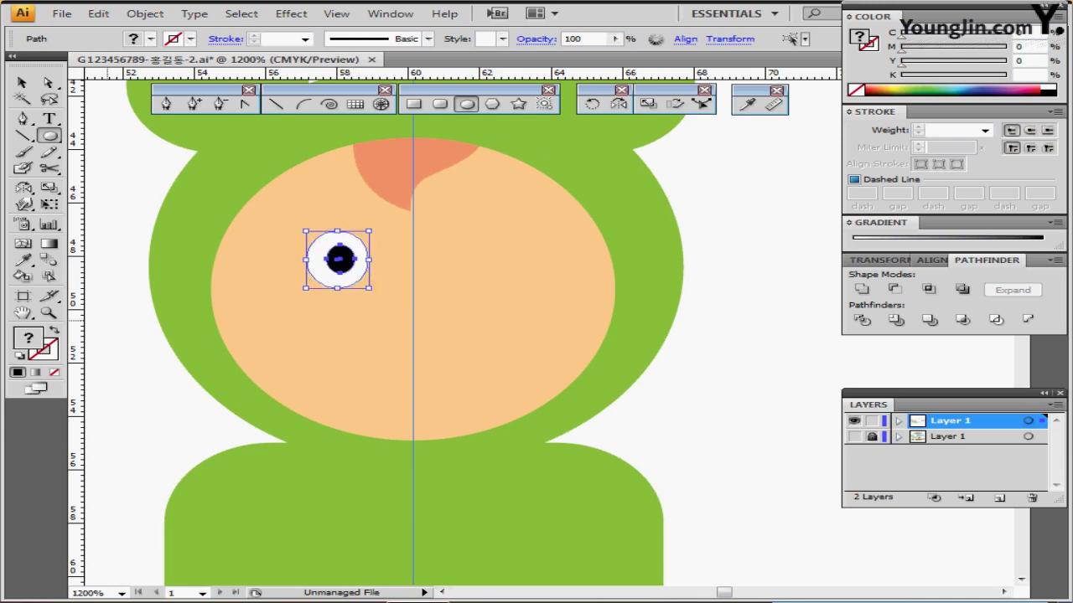
key(ctrl+shift+a)
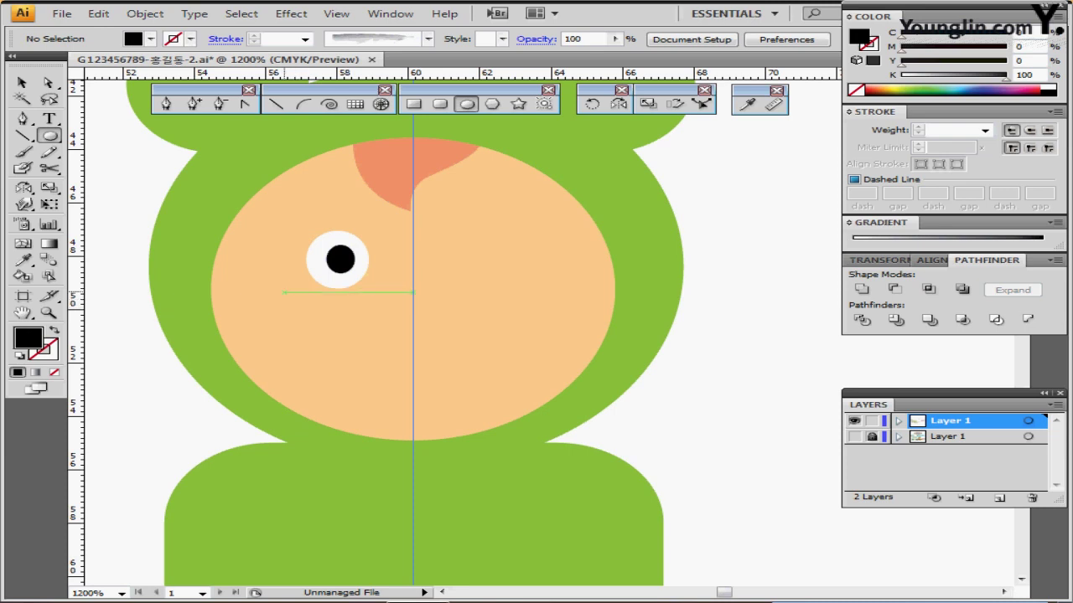
Draw a tall ellipse about 1.1 mm wide and 1.8 mm high below the left eye and fill it with the blue palette colour (M 30, Y 20).
drag(268, 286, 305, 350)
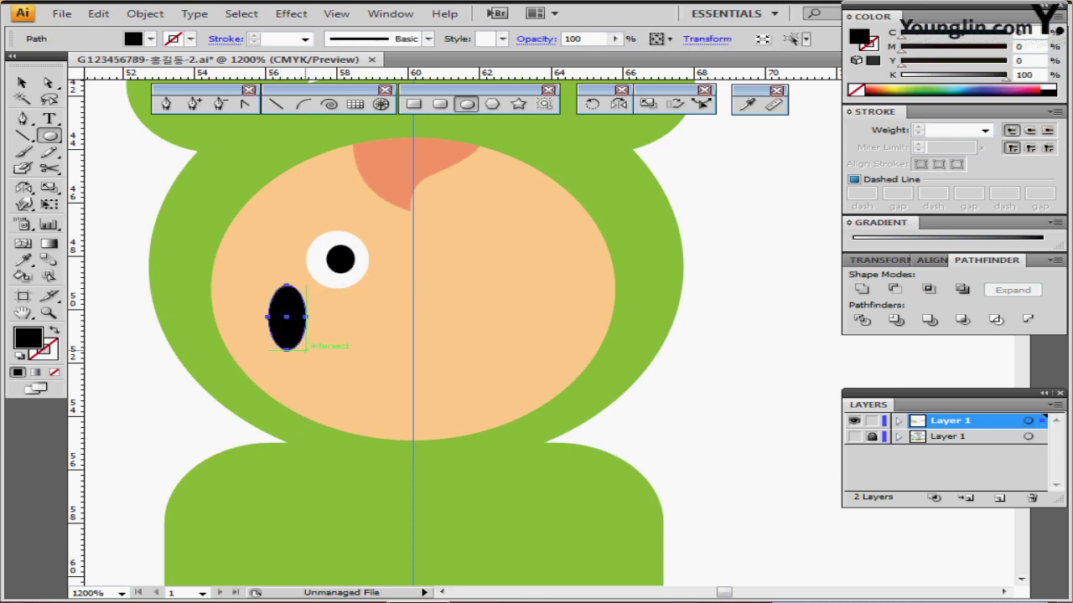
ctrl+alt+click(464, 403)
drag(504, 414, 392, 245)
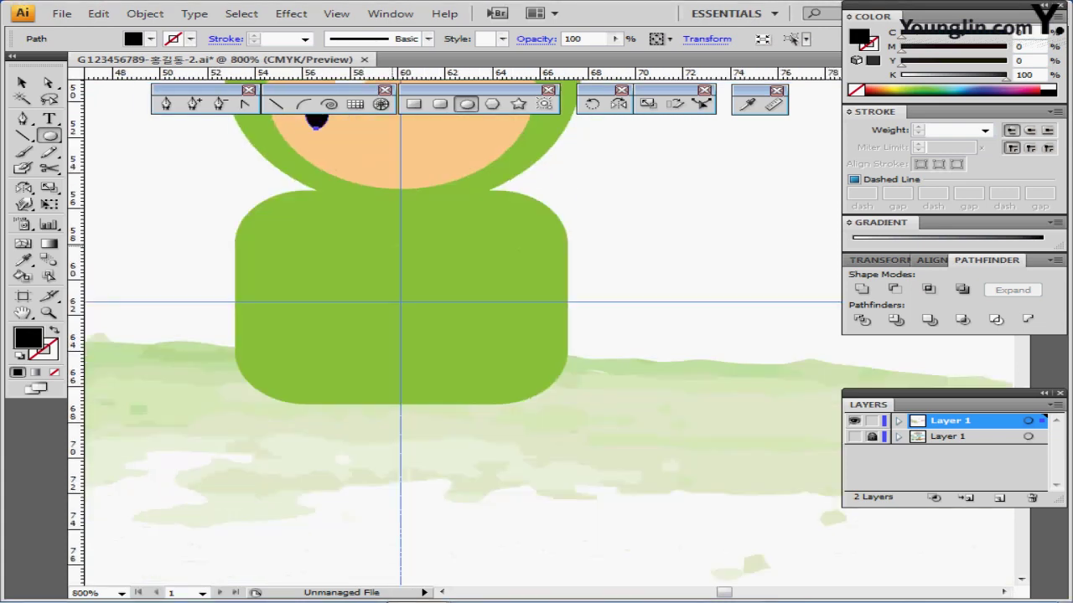
ctrl+alt+click(403, 321)
ctrl+alt+click(403, 321)
drag(665, 392, 448, 391)
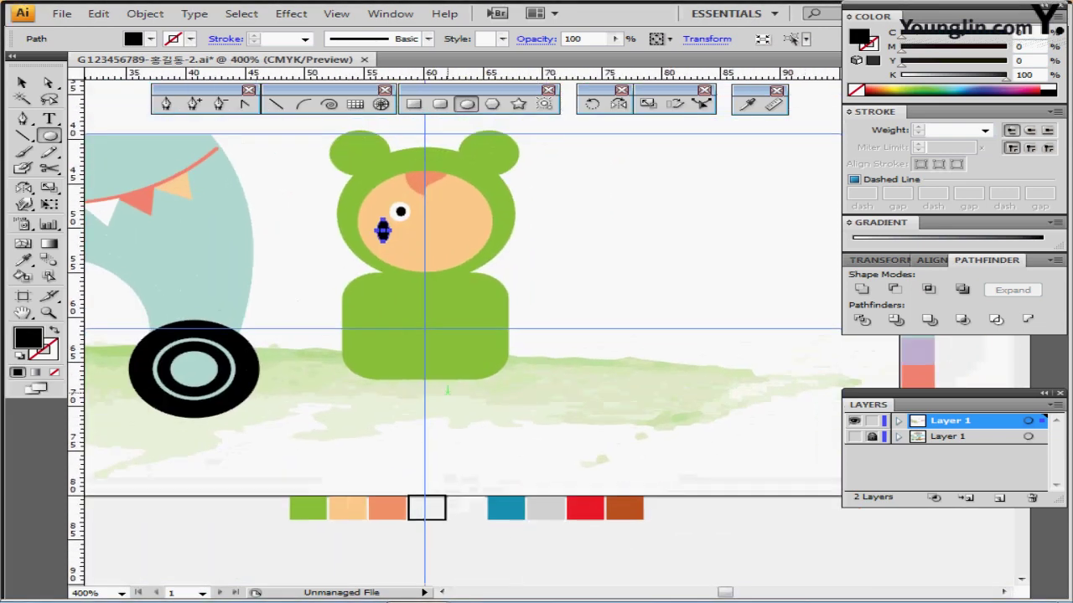
key(i)
click(505, 508)
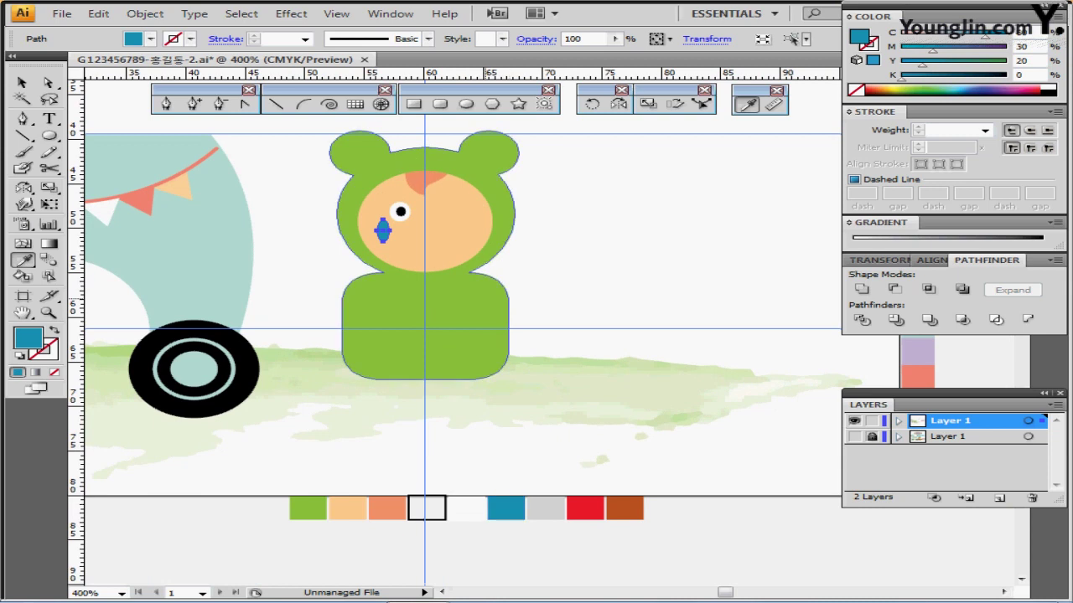
key(ctrl+plus)
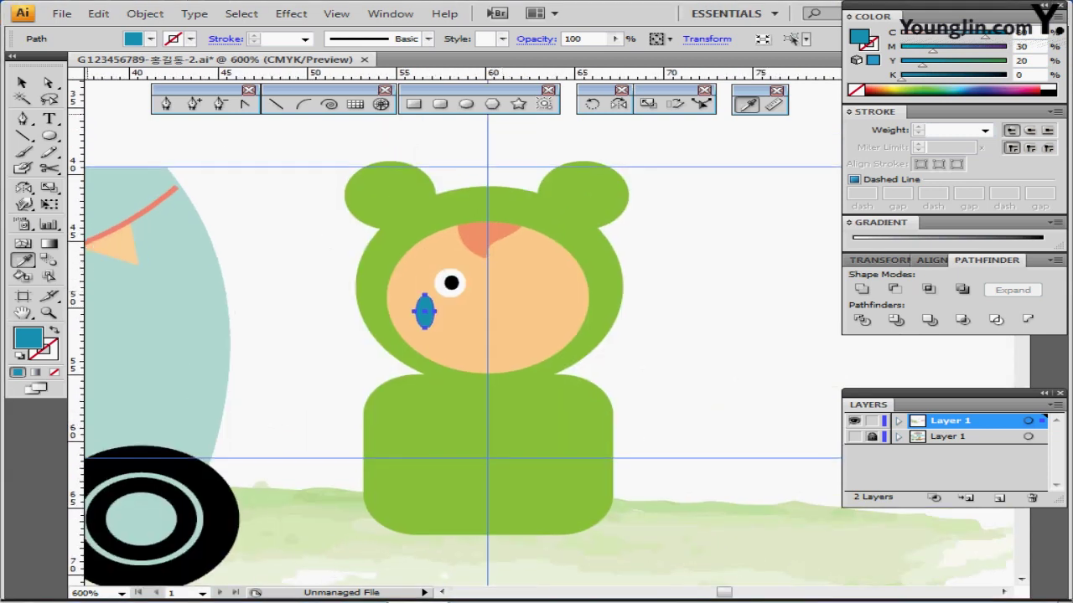
Rotate the blue ellipse slightly clockwise so its upper end leans toward the left eye.
key(v)
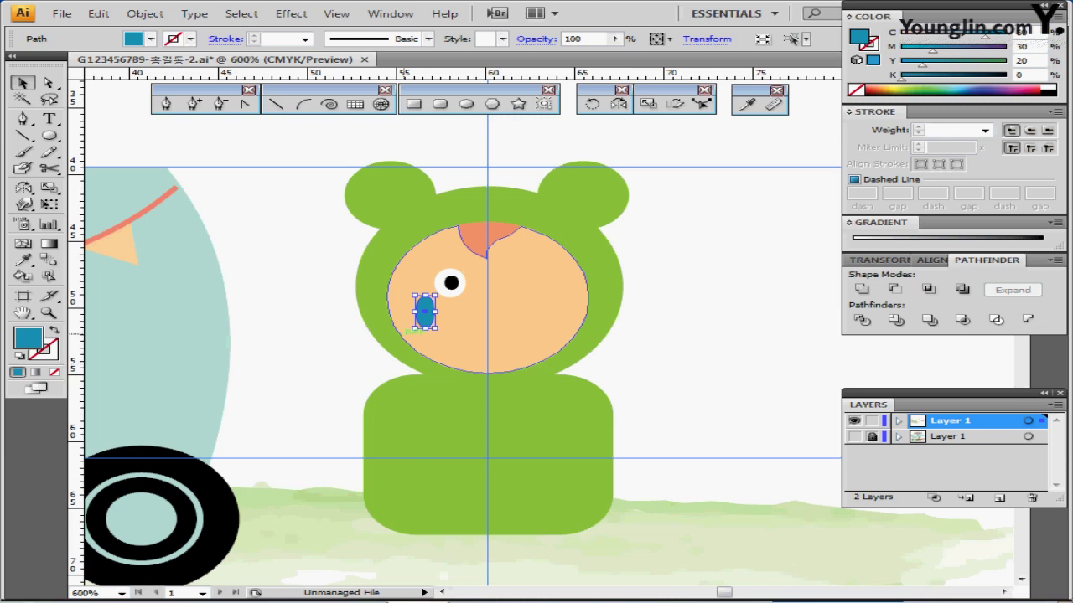
drag(412, 329, 408, 327)
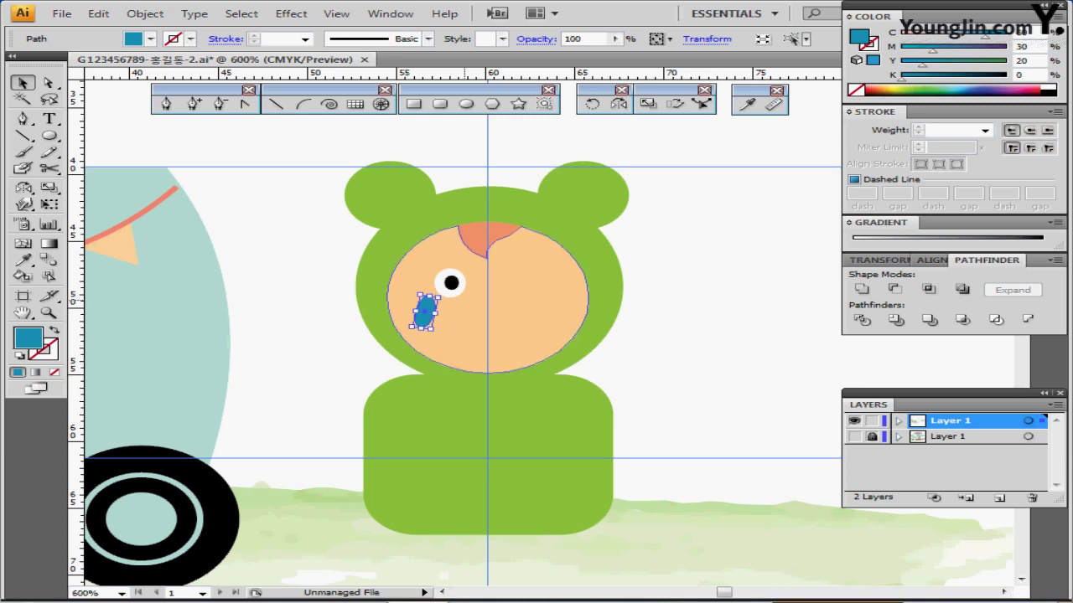
key(ctrl)
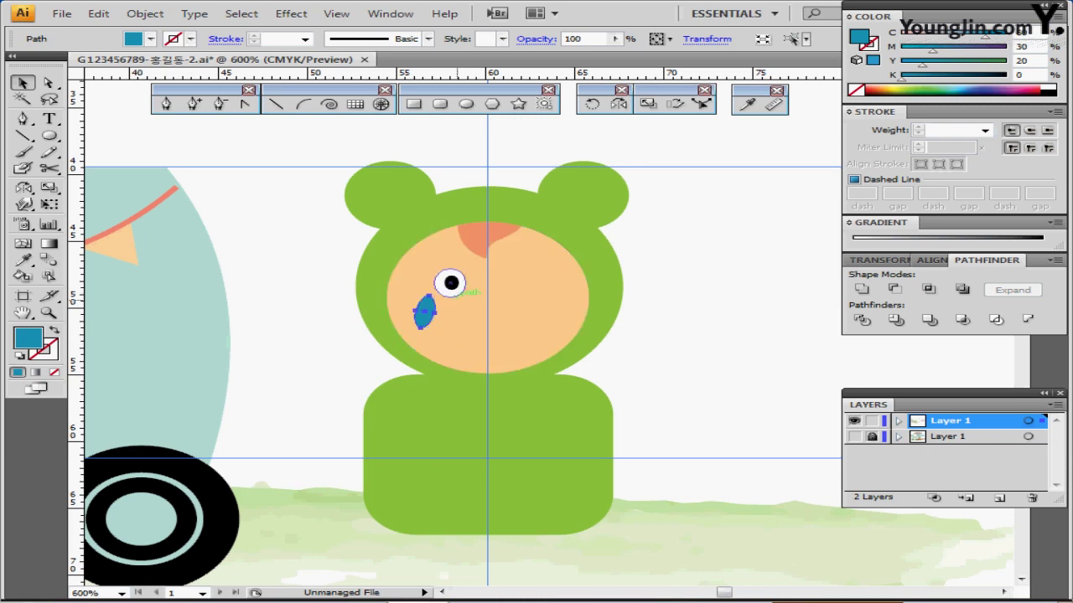
Reflect a copy of the left eye and blue ellipse across the vertical centre guide to the face's other side, and deselect it.
key(ctrl+y)
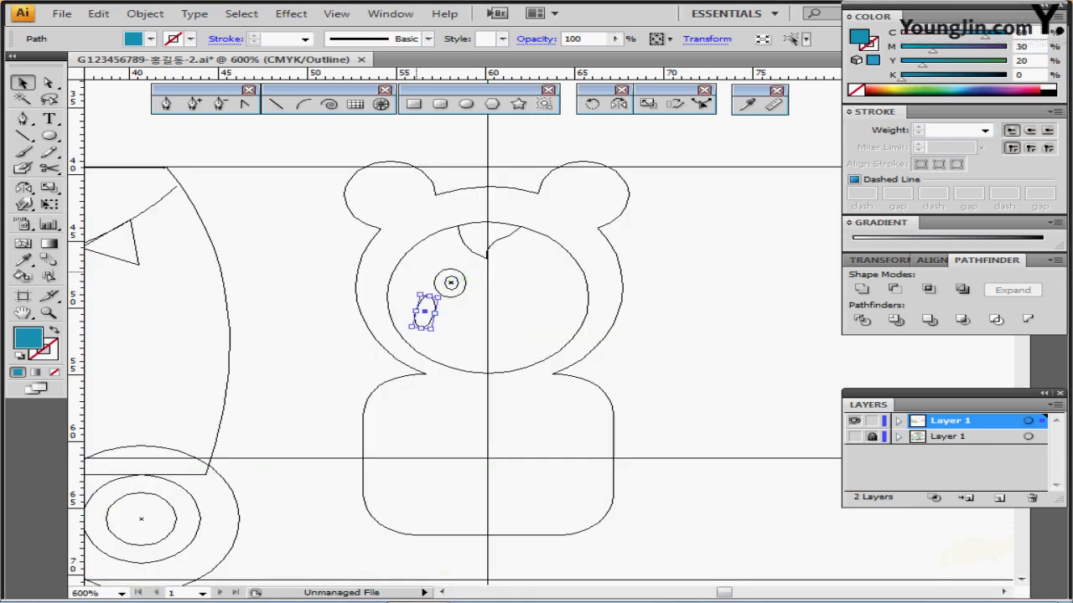
drag(415, 270, 460, 325)
drag(460, 325, 460, 325)
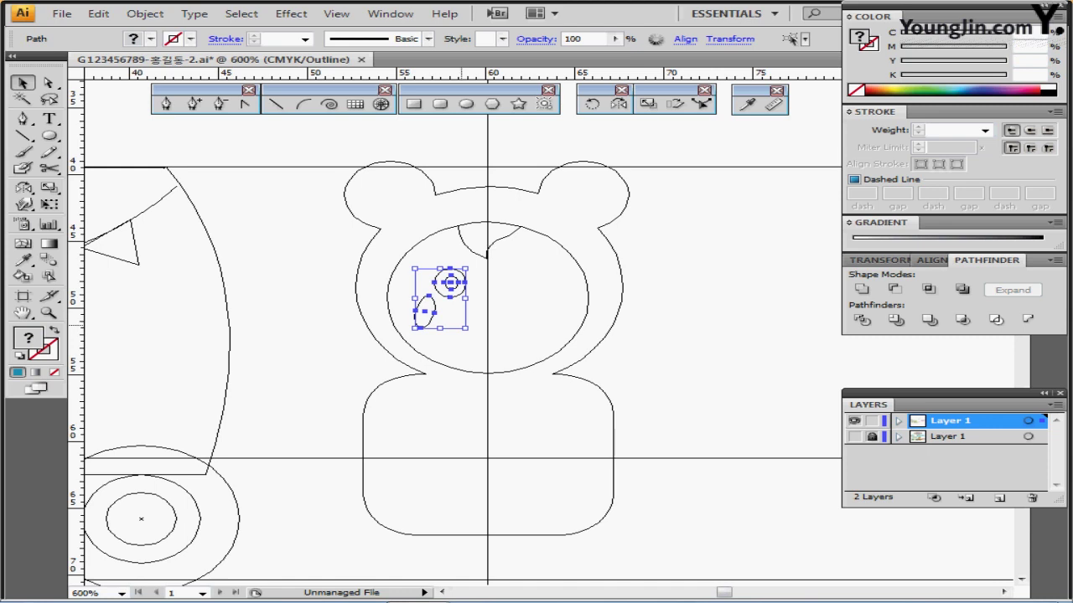
key(o)
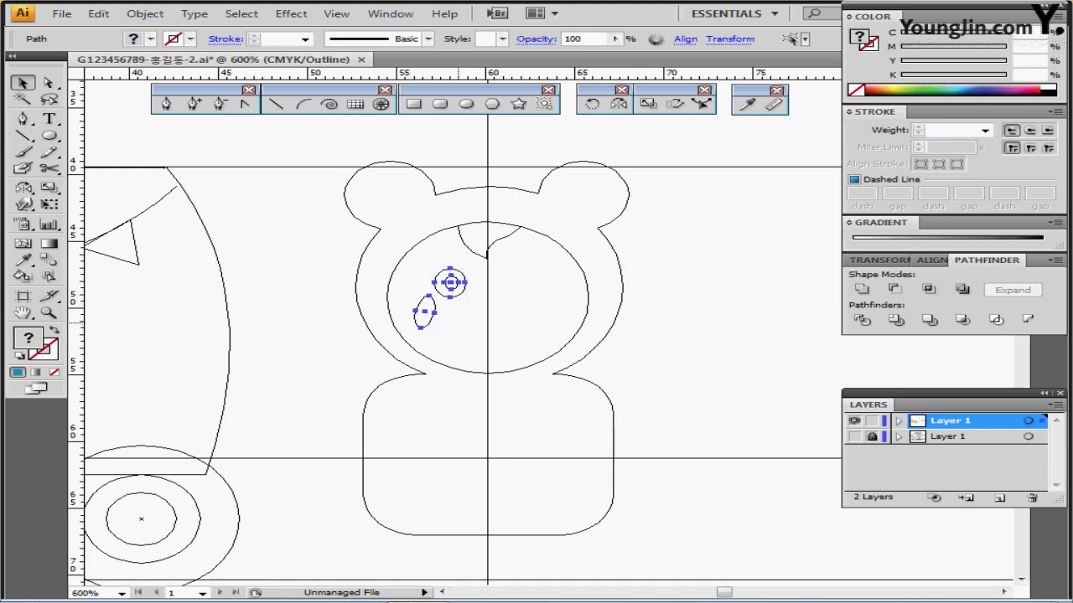
key(ctrl+y)
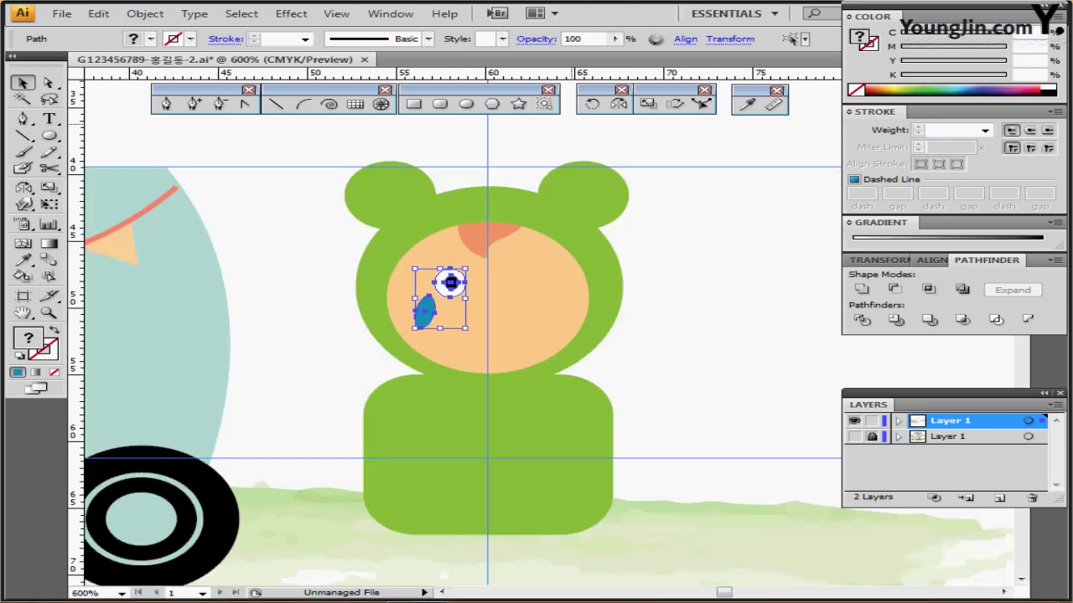
key(o)
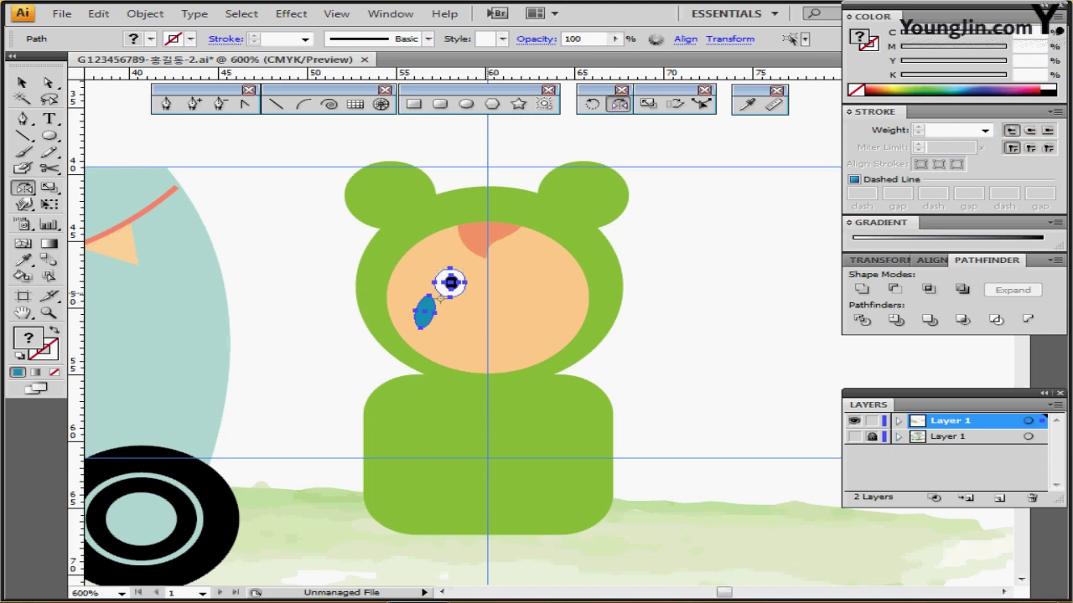
click(487, 292)
drag(503, 292, 642, 290)
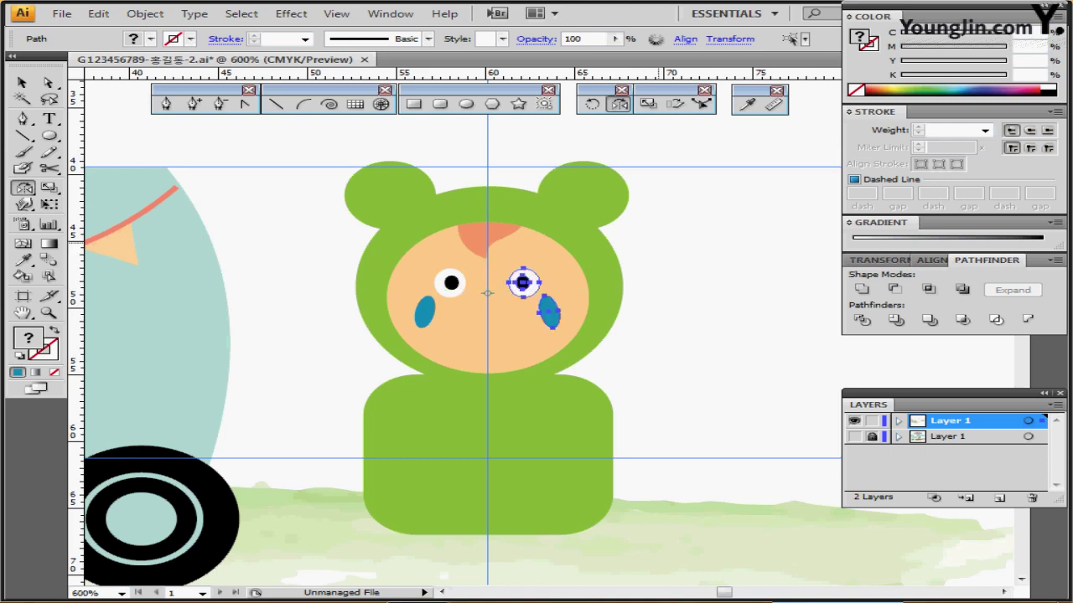
key(ctrl)
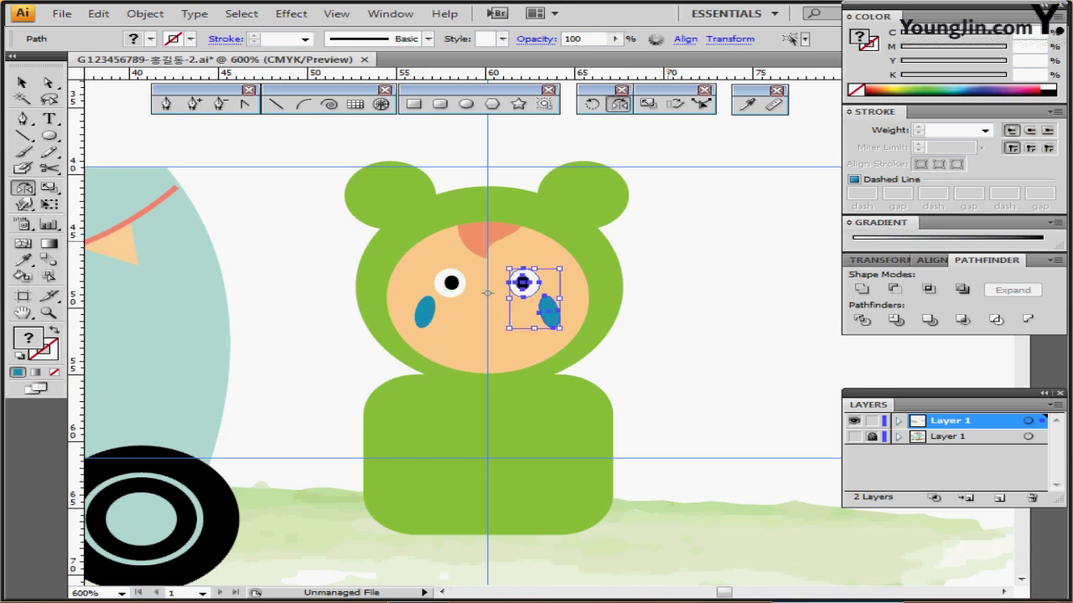
ctrl+click(683, 263)
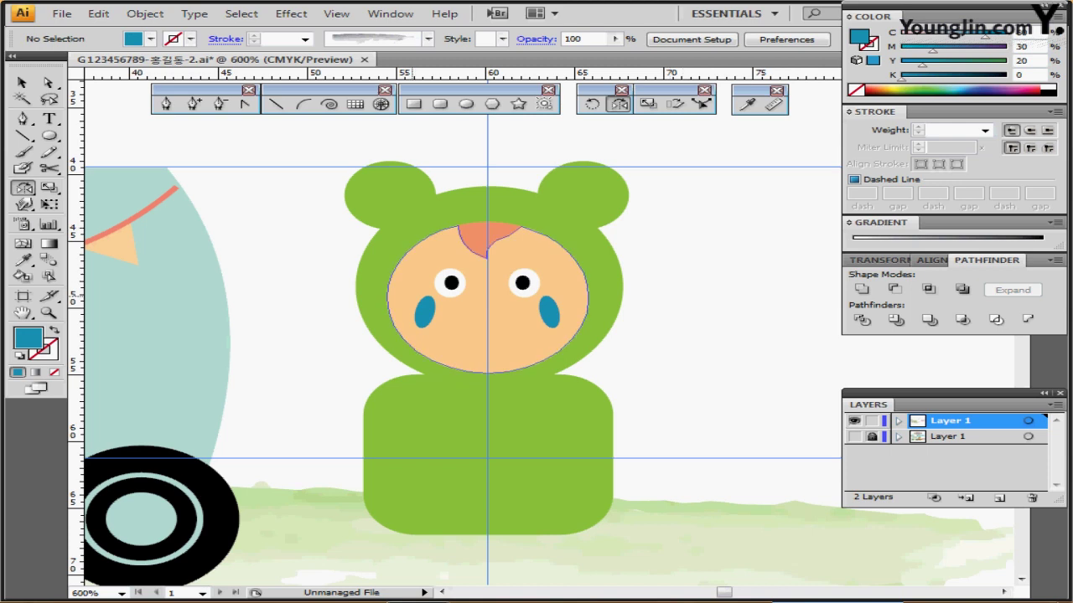
ctrl+click(450, 282)
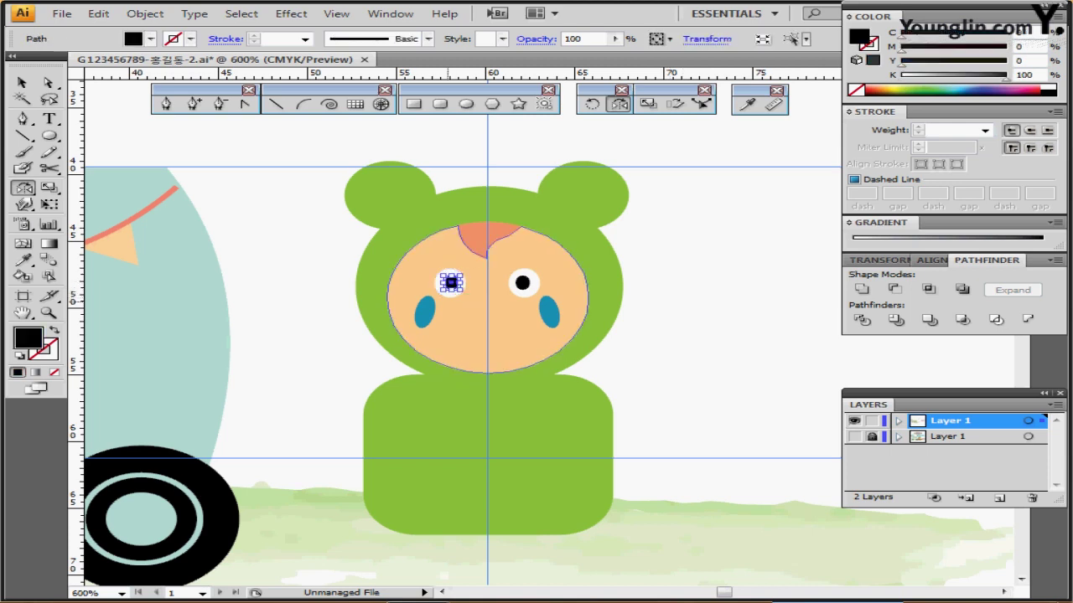
key(ctrl+y)
drag(426, 260, 529, 297)
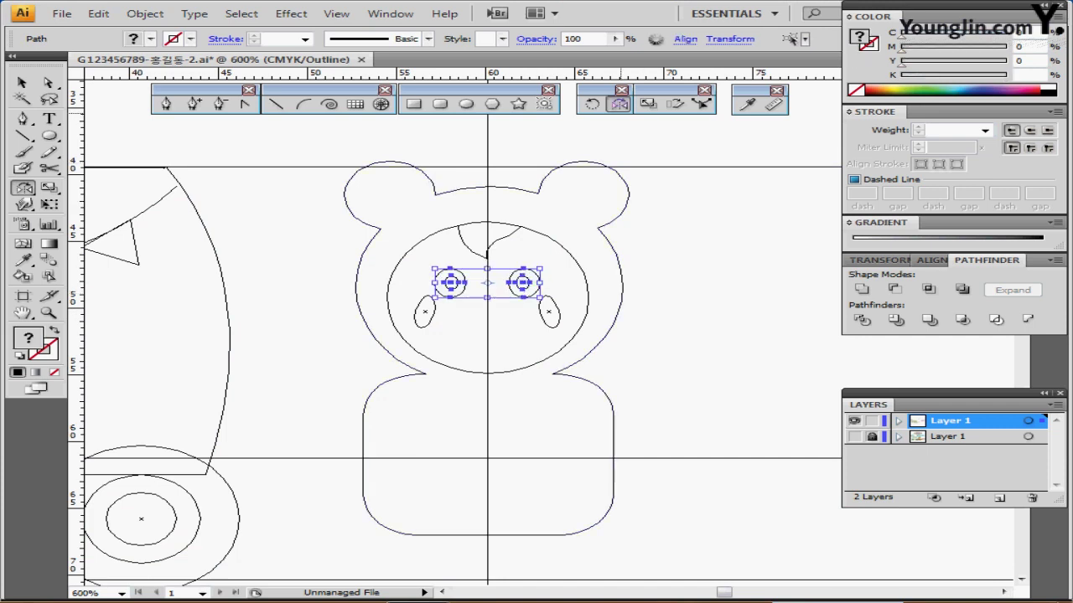
double_click(648, 104)
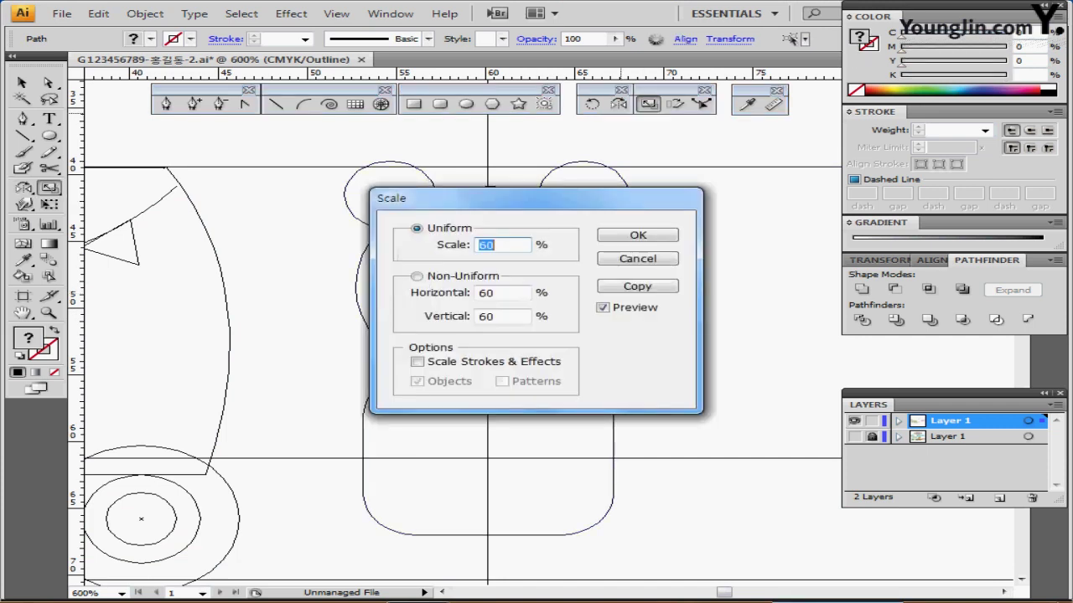
text(120)
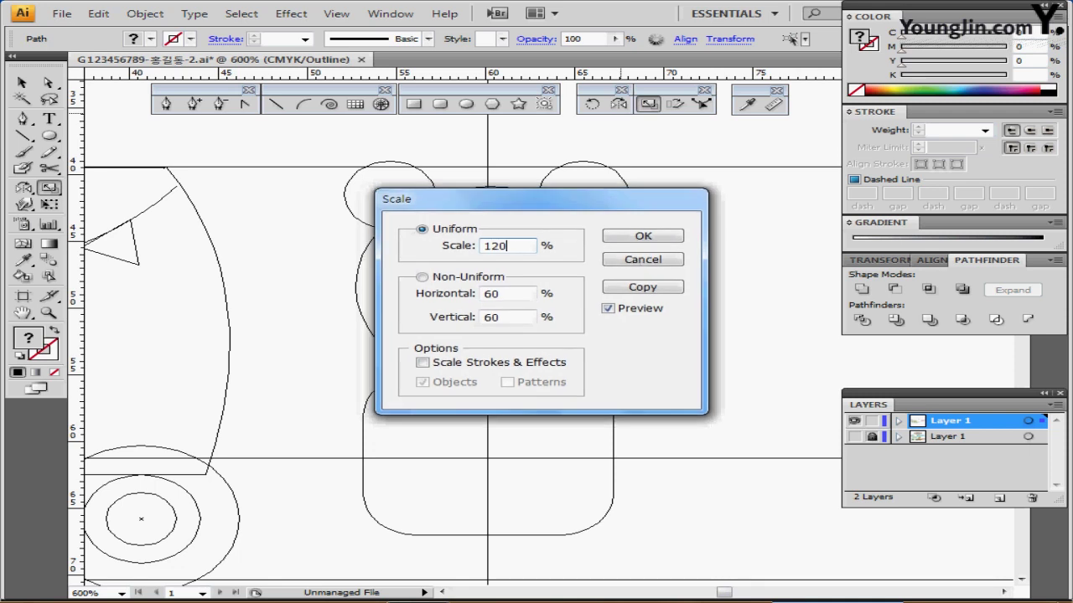
drag(391, 198, 630, 230)
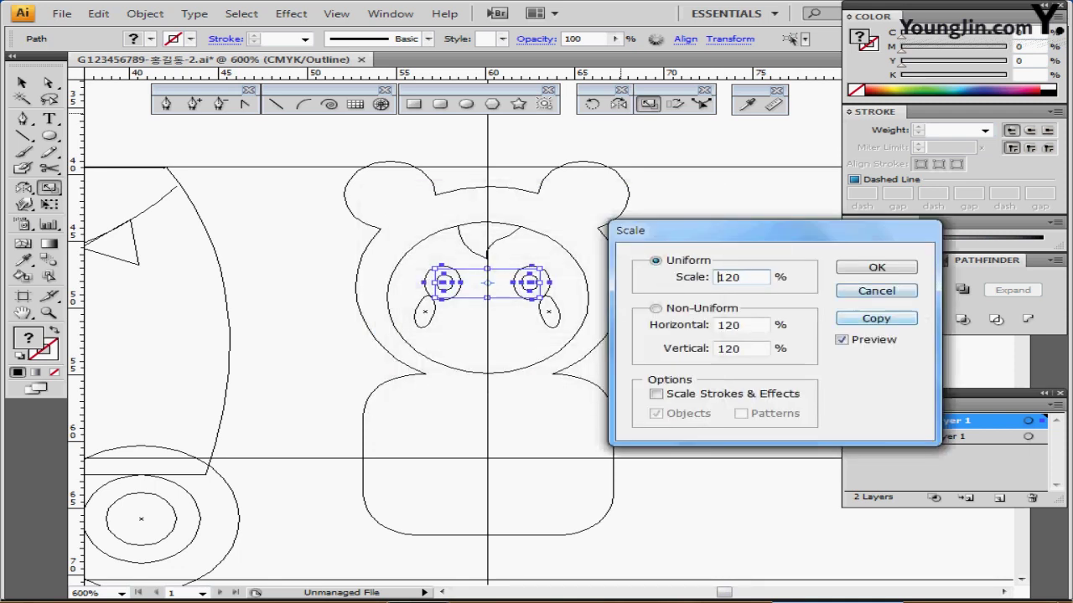
key(Return)
key(ctrl+shift+a)
key(ctrl+y)
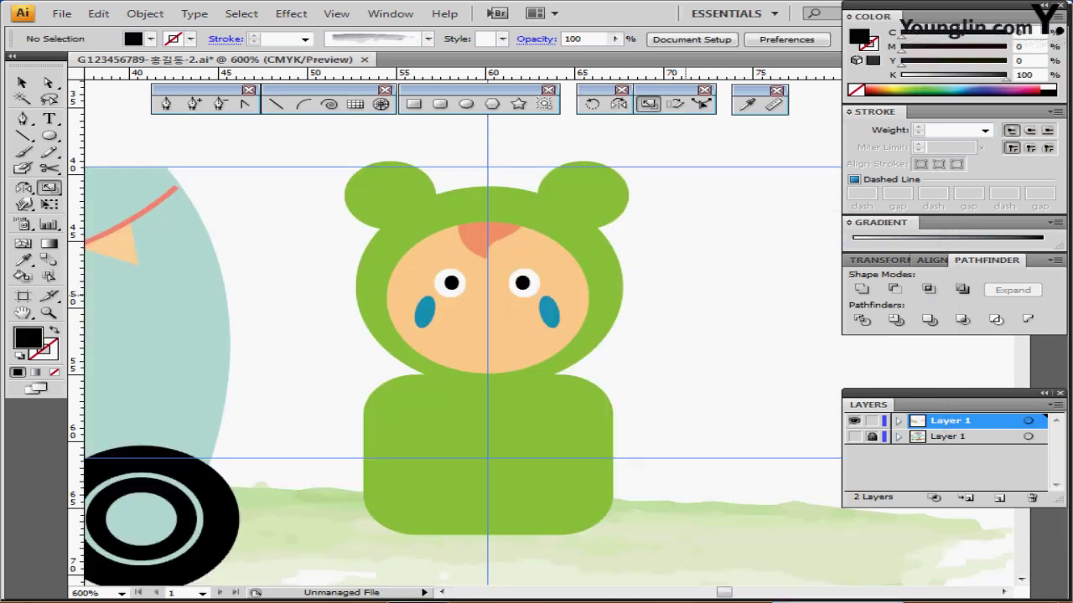
Move both eyes, whites with pupils, about 0.8 mm inward toward the vertical centre guide, leaving the blue ellipses in place.
key(ctrl+equal)
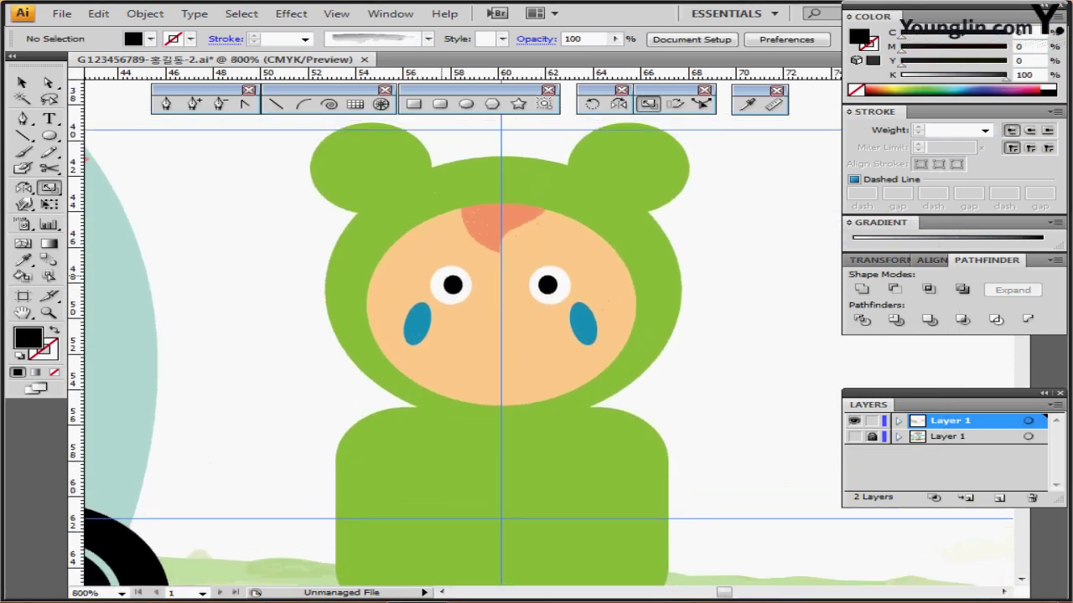
key(ctrl+y)
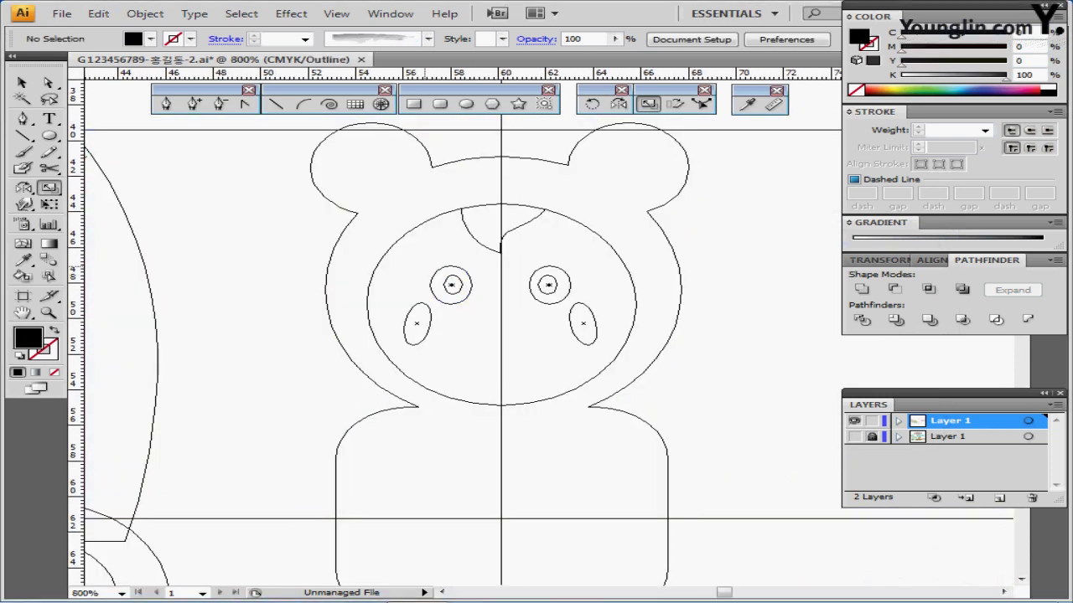
drag(424, 267, 473, 301)
key(Right)
key(Right)
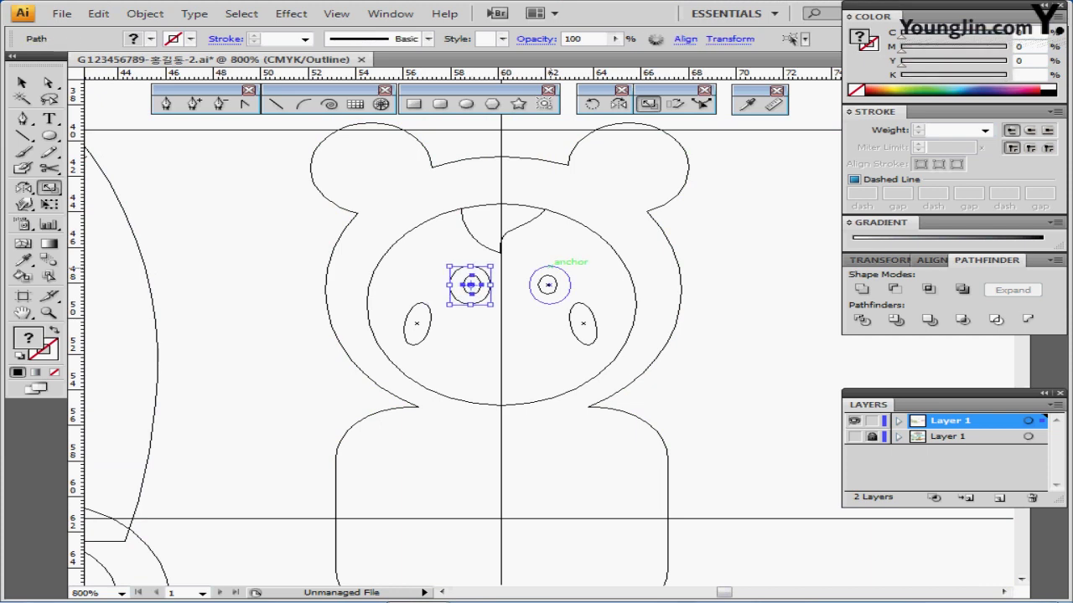
drag(578, 261, 531, 286)
key(Left)
key(Left)
key(ctrl+y)
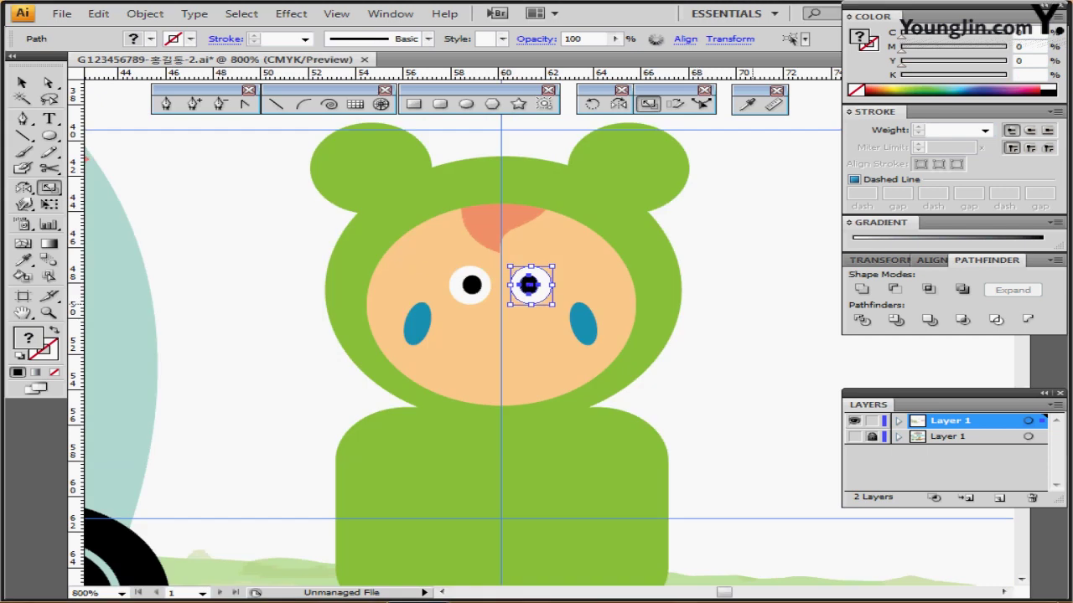
key(ctrl+shift+a)
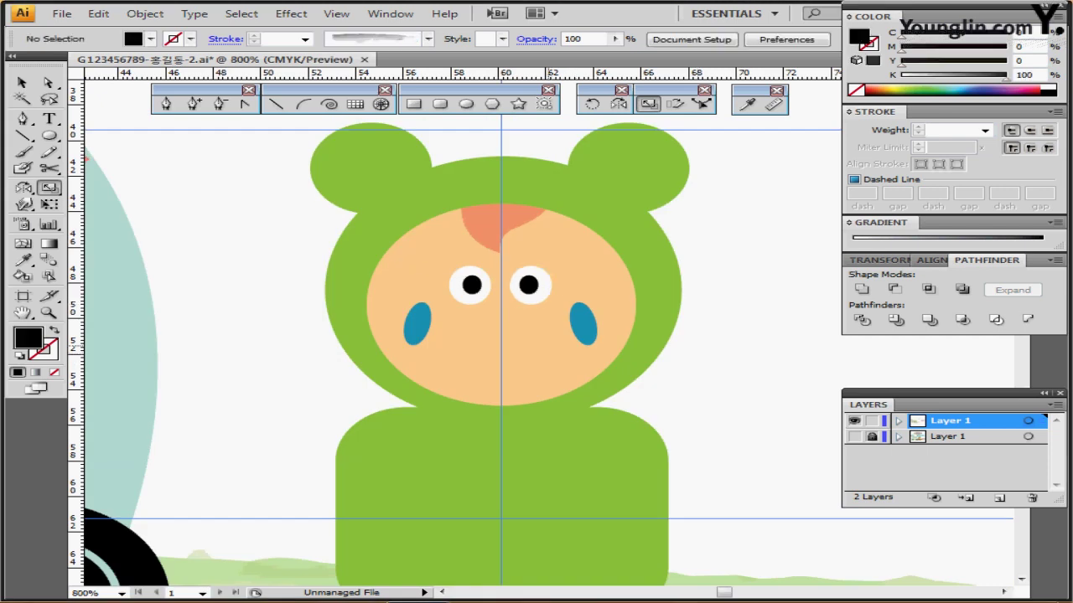
Draw a black crescent smile about 4.3 mm wide below the eyes, centred on the vertical guide, and deselect it.
drag(503, 313, 465, 247)
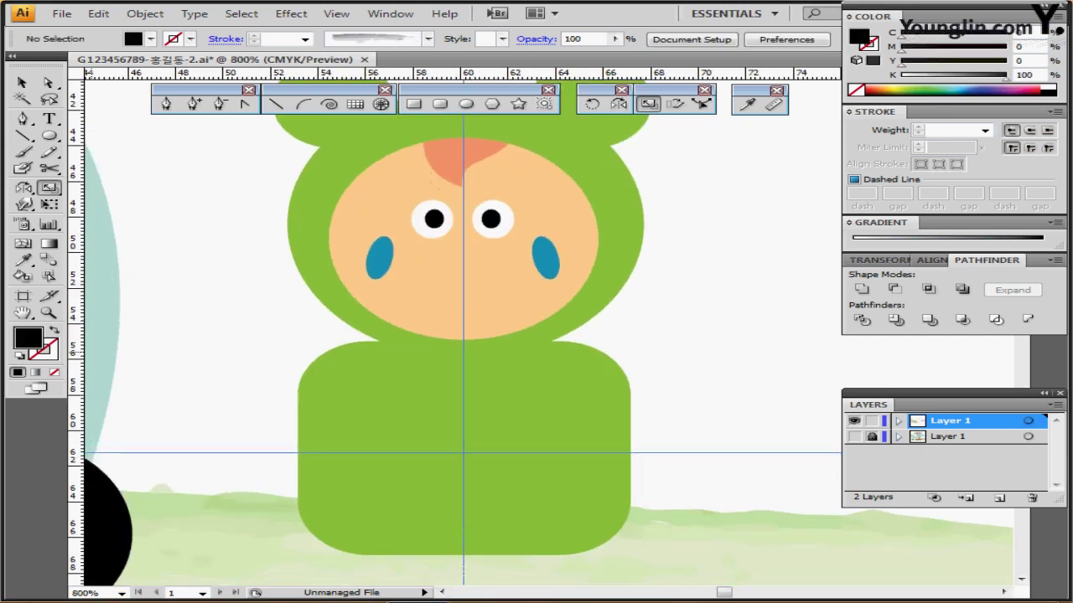
ctrl+click(434, 219)
key(ctrl+shift+a)
key(p)
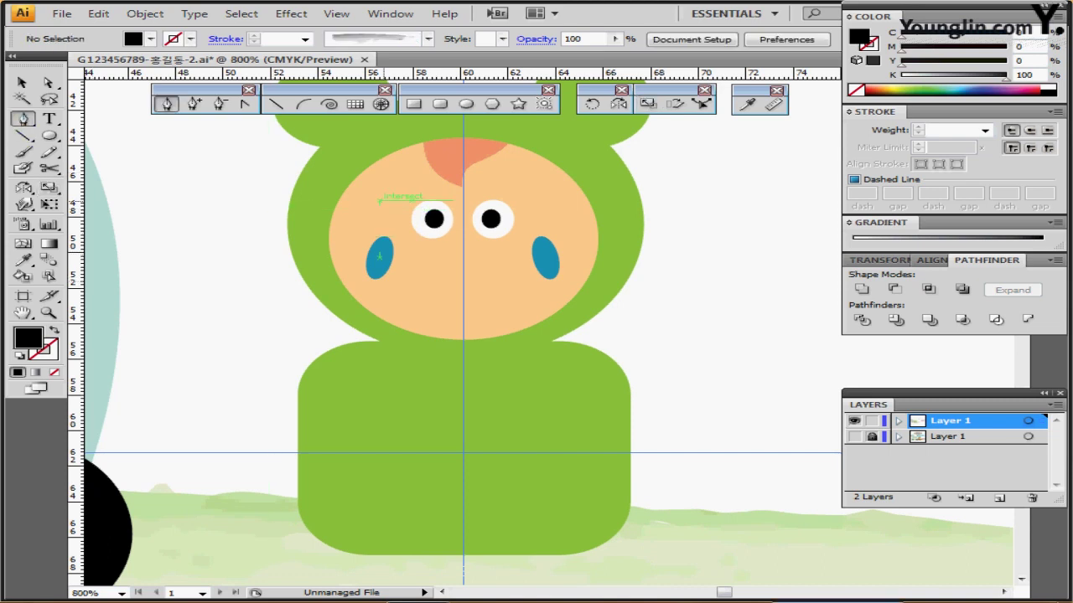
click(411, 258)
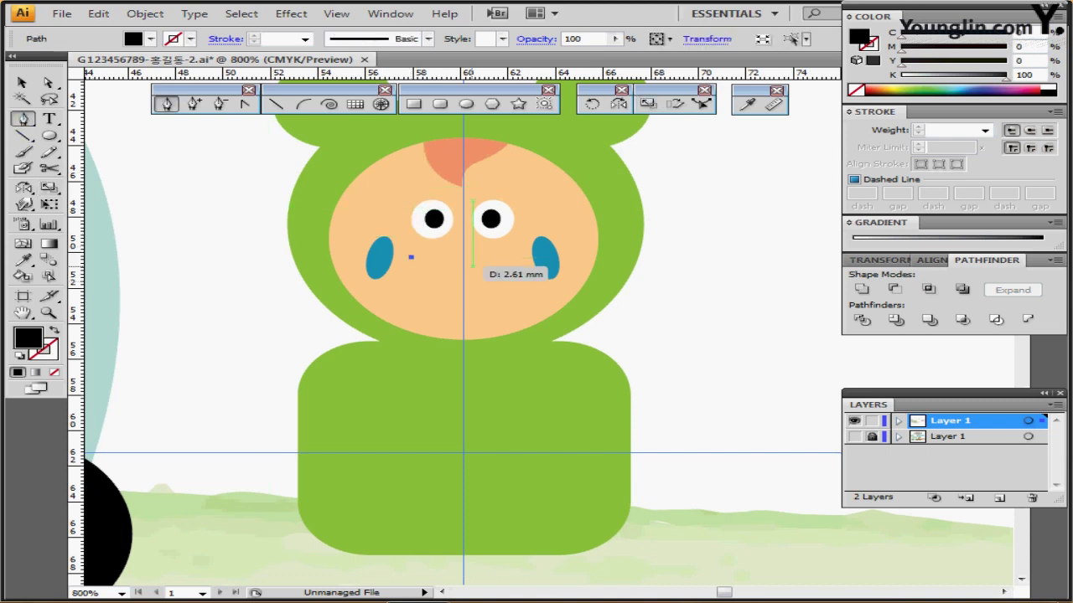
drag(463, 268, 429, 279)
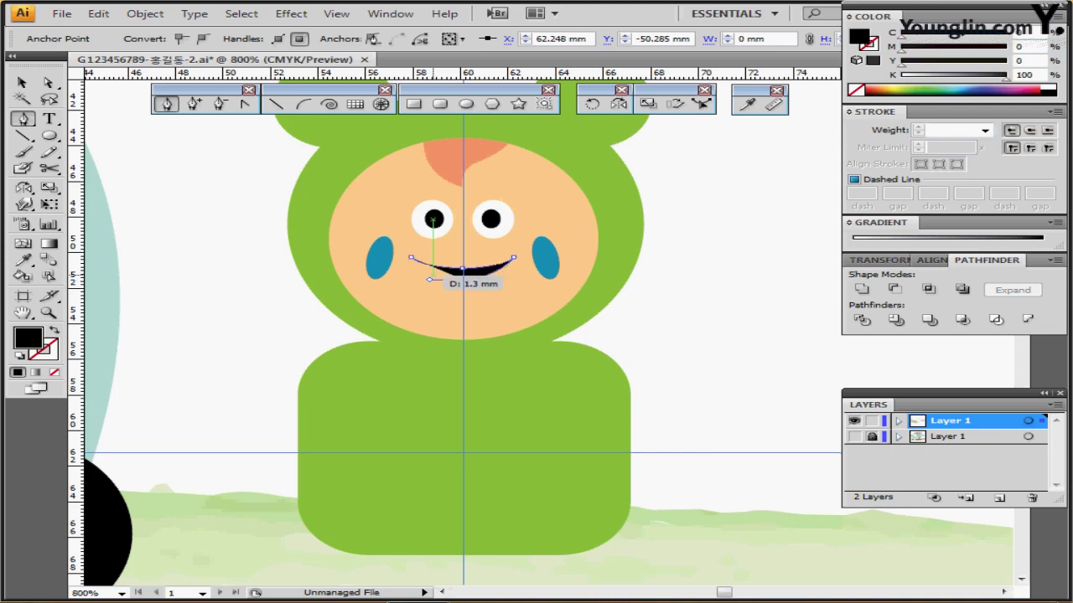
click(410, 257)
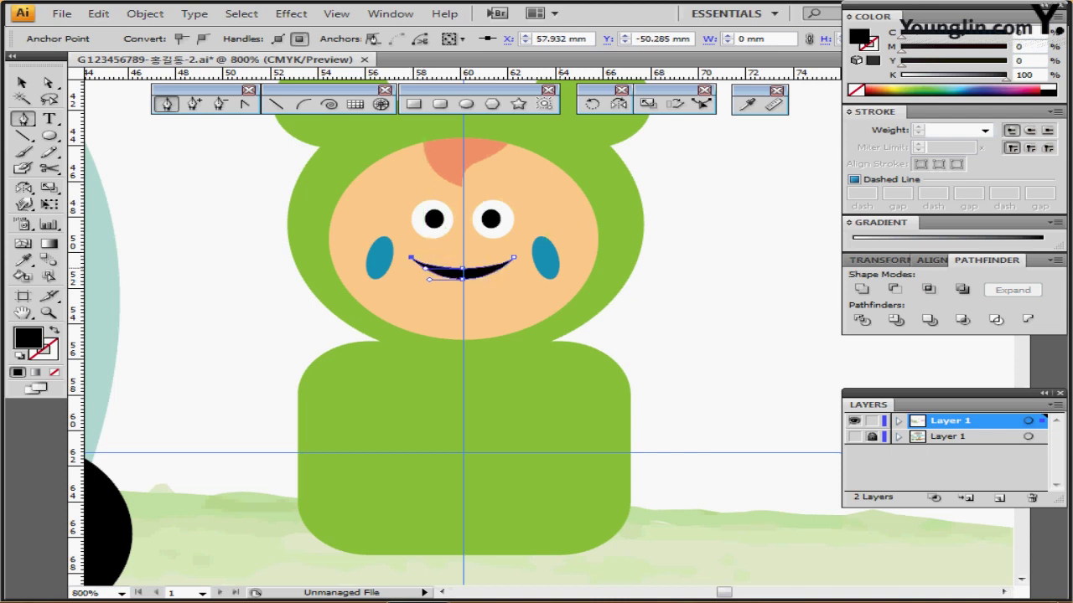
ctrl+alt+click(560, 269)
drag(561, 268, 507, 217)
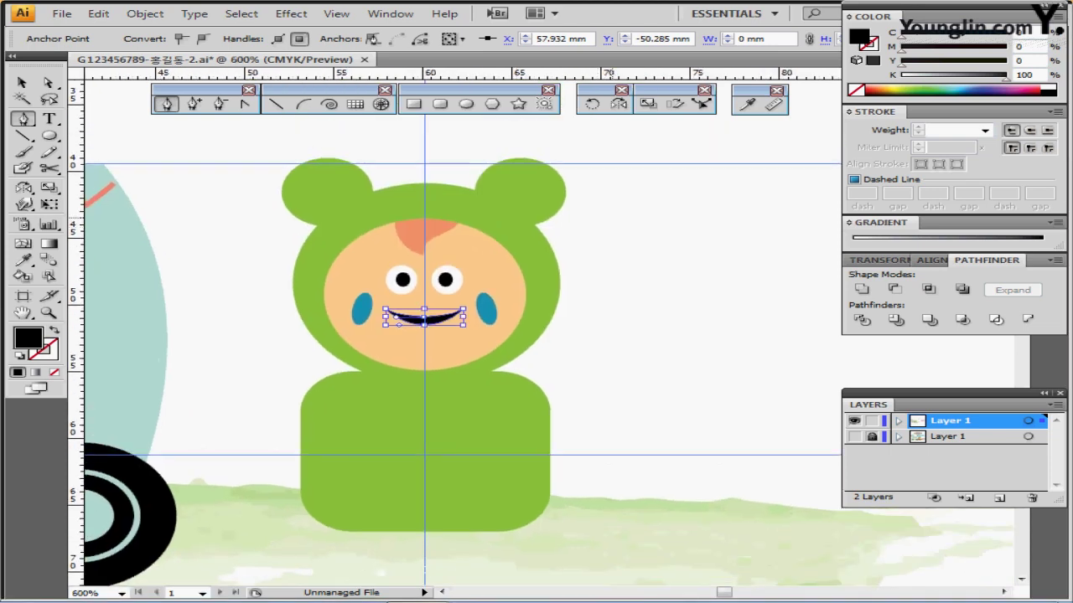
key(ctrl+shift+a)
Draw two curved black 0.5 pt lines with no fill over the orange hair tuft, both meeting at its lower tip.
key(ctrl+plus)
ctrl+click(478, 273)
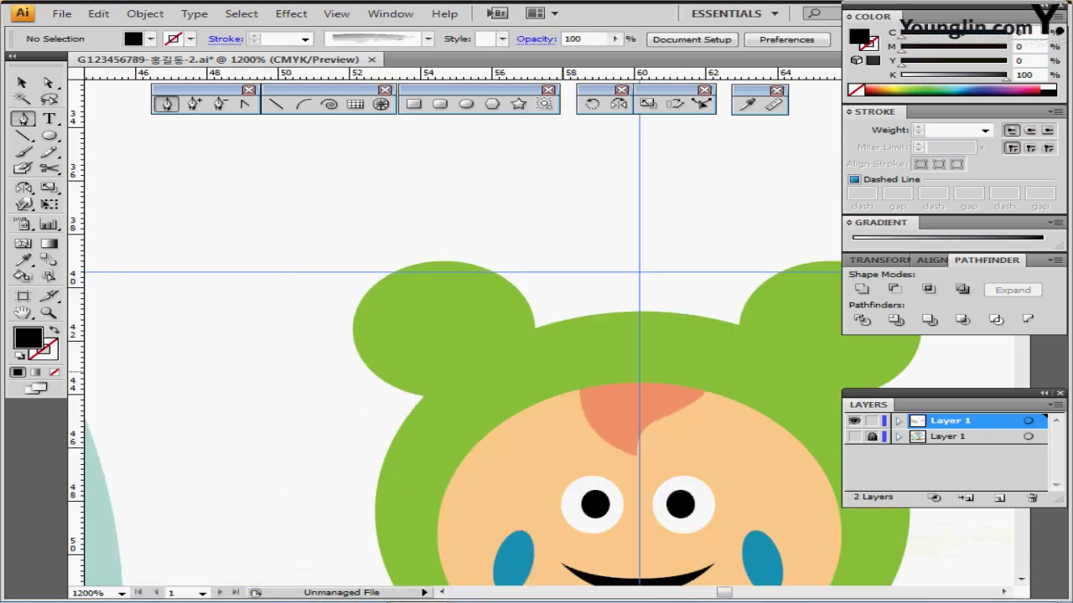
drag(648, 414, 397, 208)
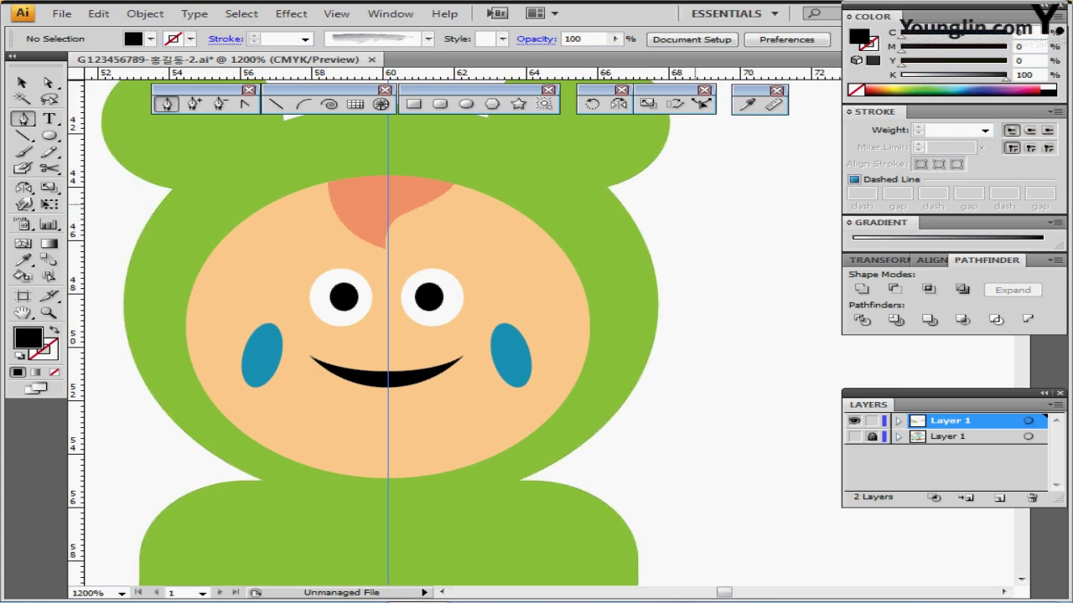
scroll(454, 332, up, 1)
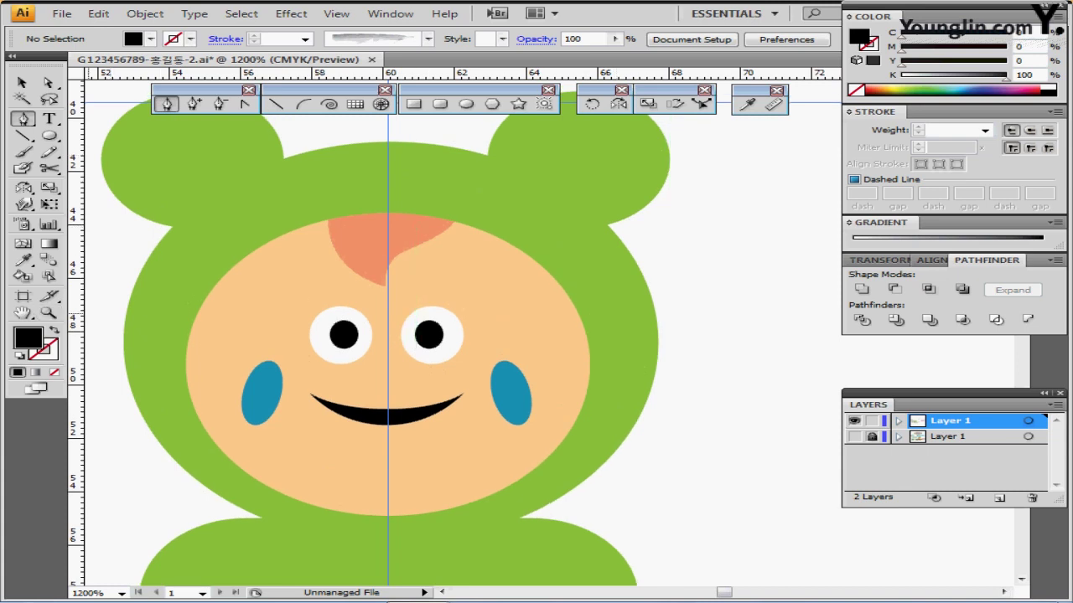
key(shift+x)
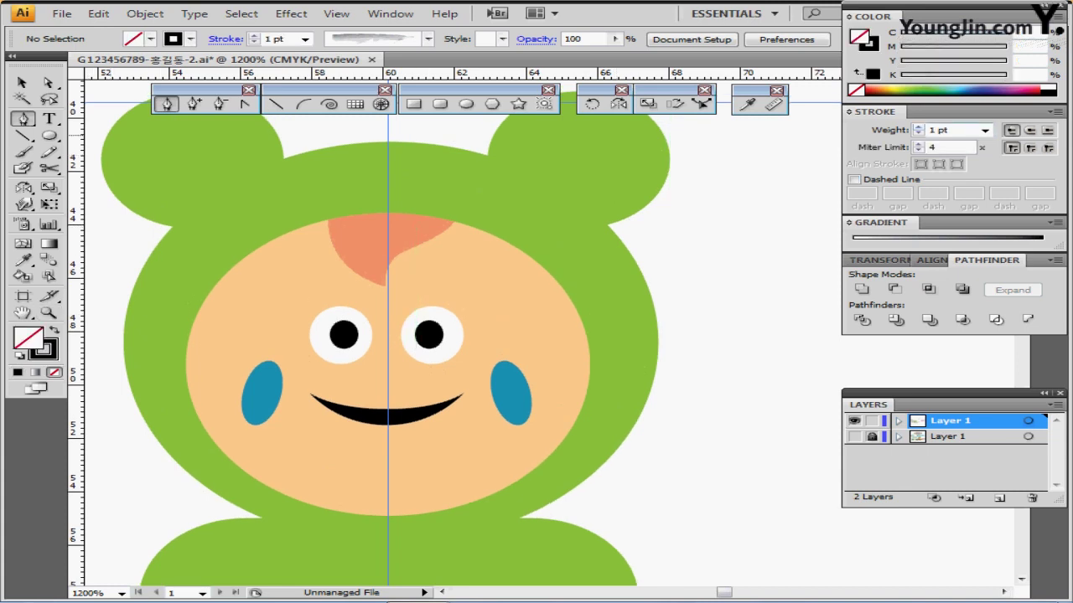
click(985, 129)
click(944, 155)
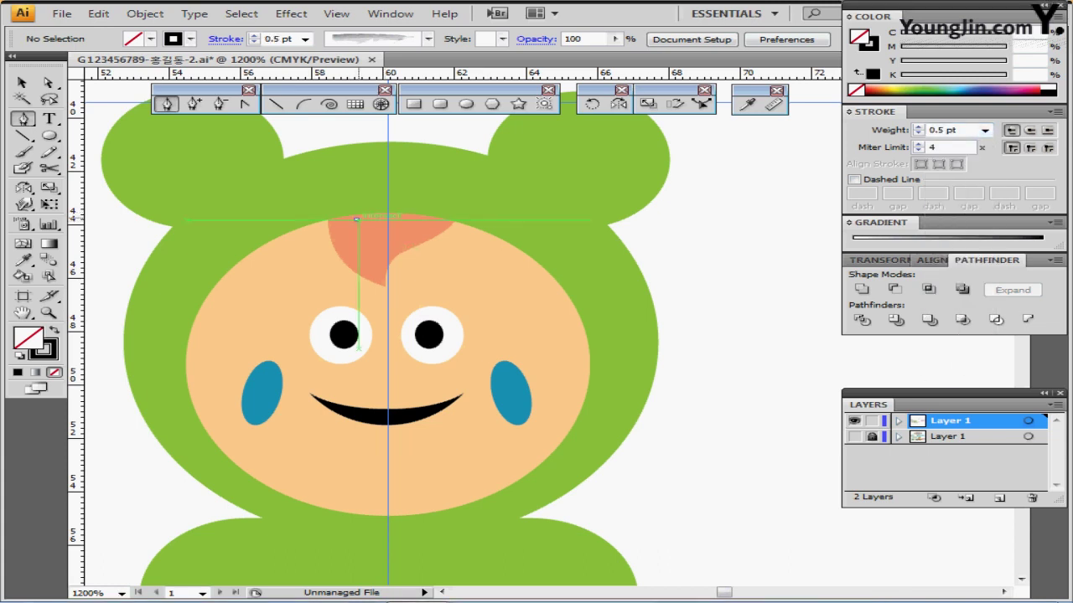
click(356, 219)
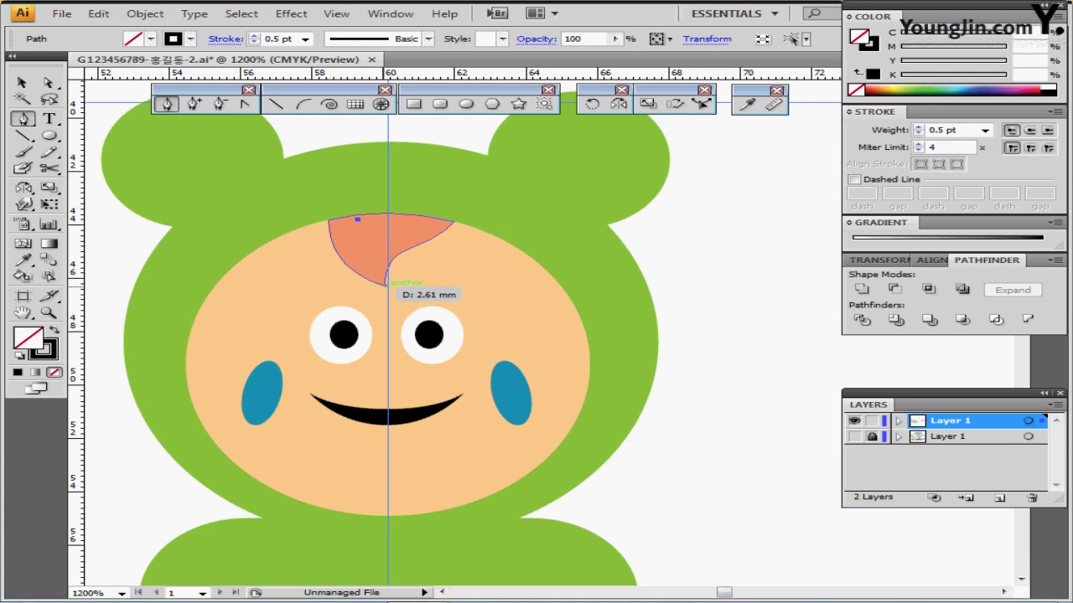
drag(385, 285, 419, 316)
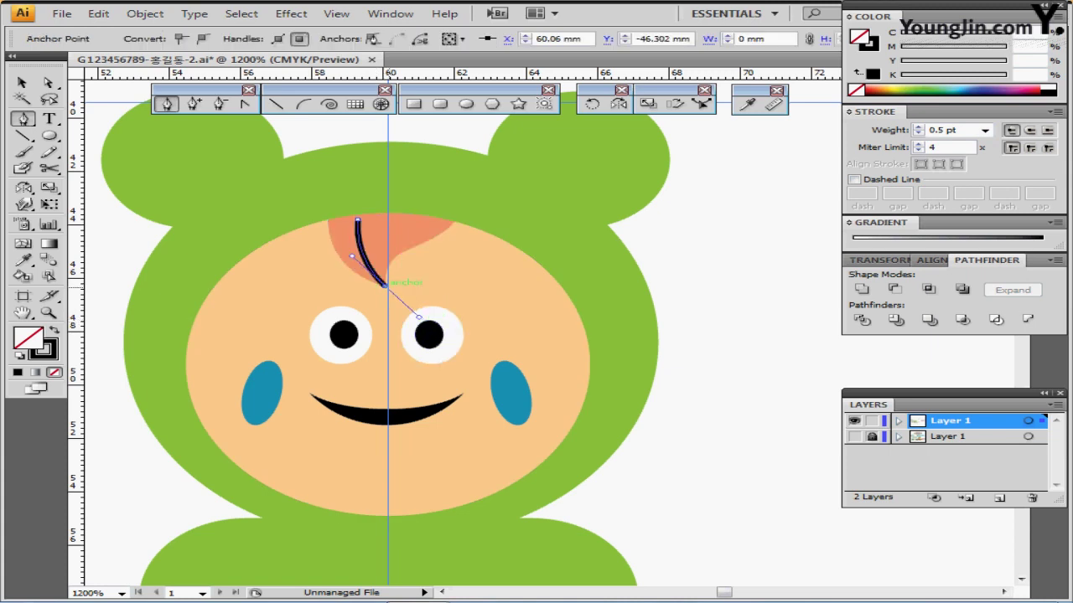
click(385, 285)
drag(397, 213, 428, 194)
ctrl+click(652, 235)
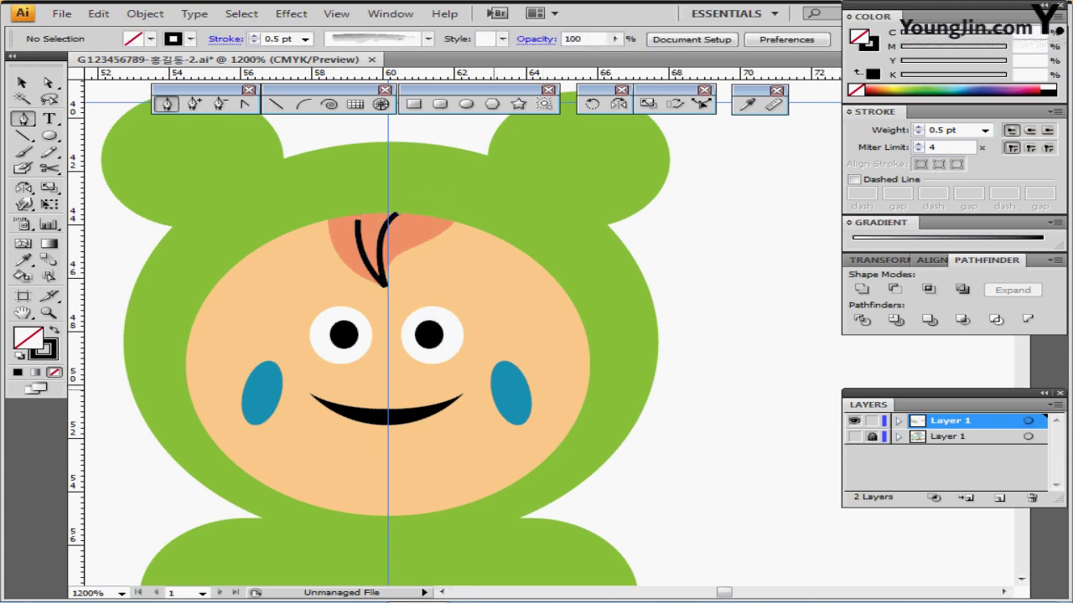
Draw a fully rounded rectangle about 14.5 mm wide as a scarf across the character's neck, centred on the vertical guide.
scroll(493, 390, down, 3)
drag(598, 319, 462, 286)
key(ctrl+plus)
key(ctrl+plus)
click(440, 104)
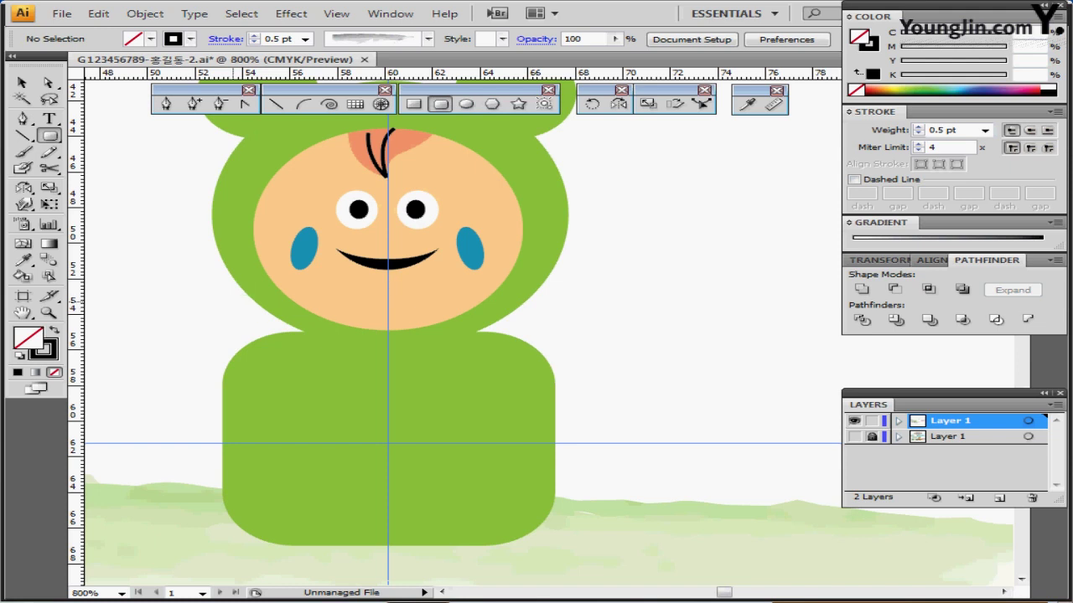
drag(216, 297, 561, 375)
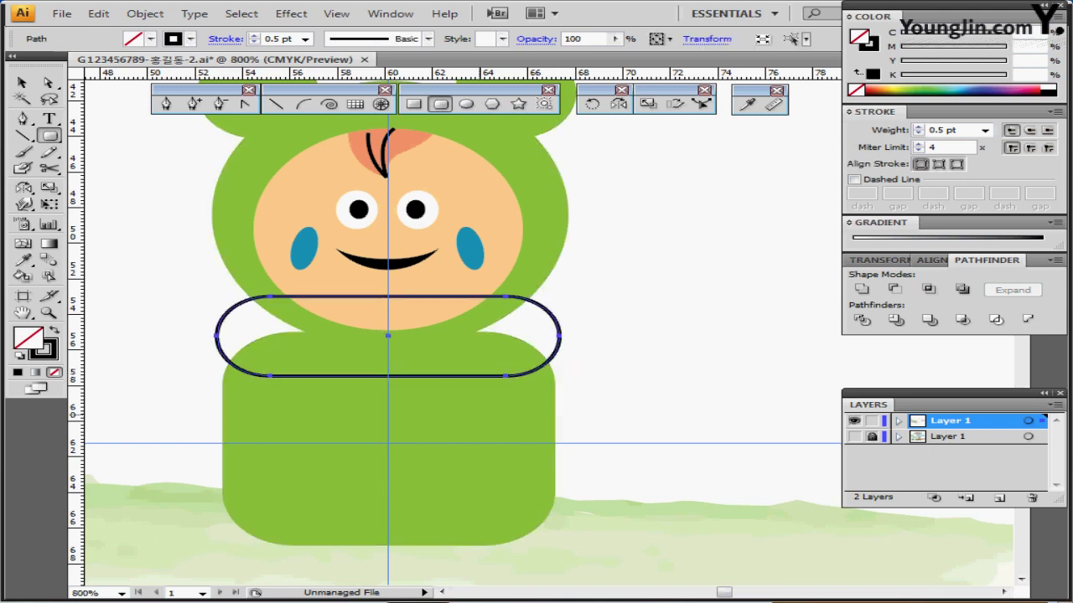
Fill the scarf with the light grey palette colour (K 20), without a stroke, and deselect it.
ctrl+alt+click(482, 415)
drag(483, 415, 422, 289)
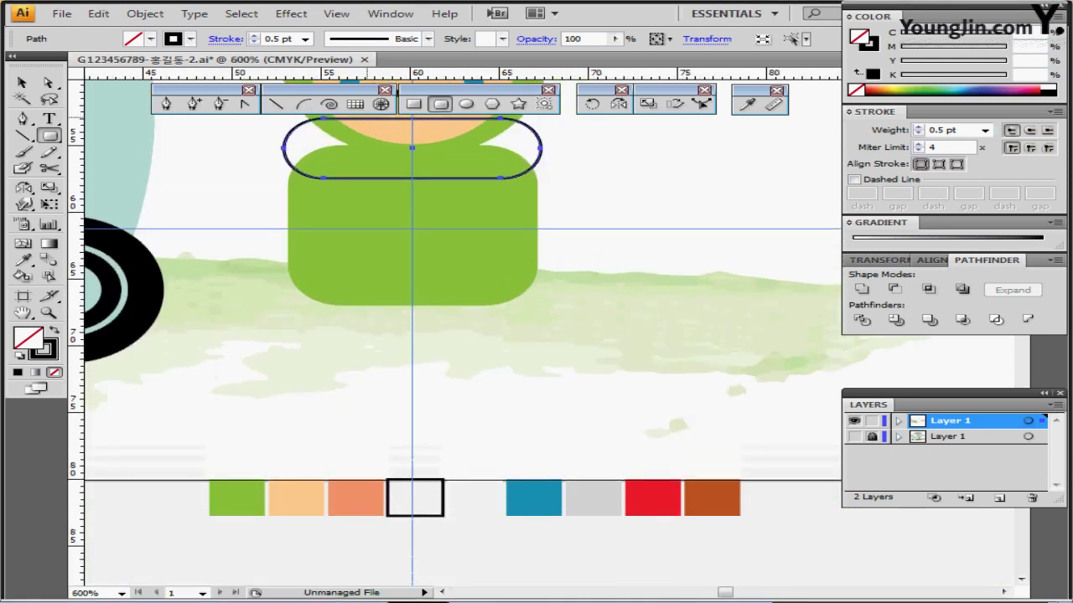
click(747, 103)
click(593, 498)
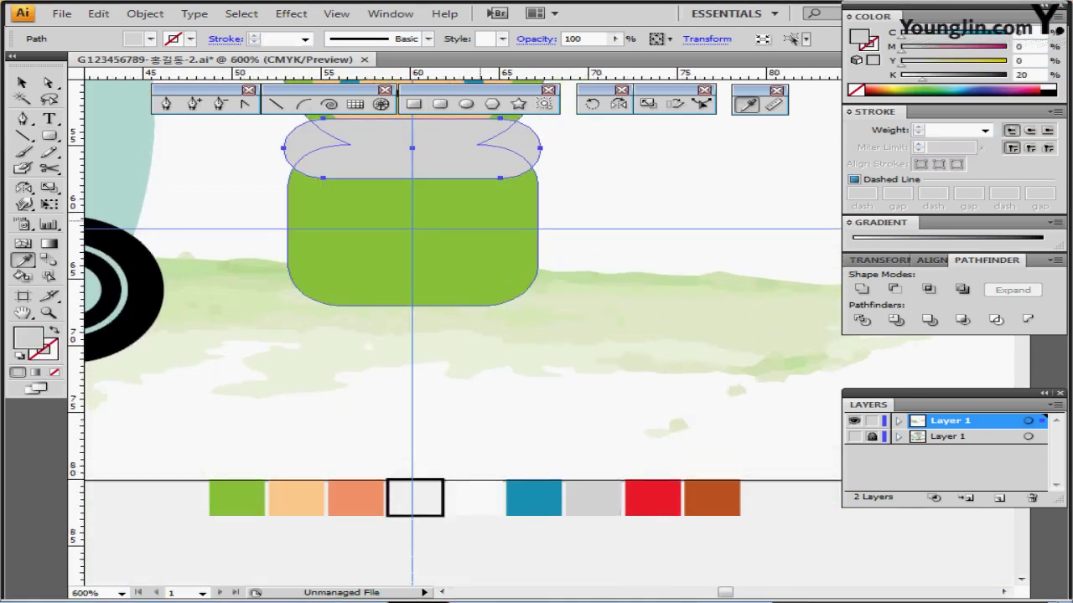
scroll(452, 327, up, 5)
key(ctrl+plus)
scroll(453, 327, down, 2)
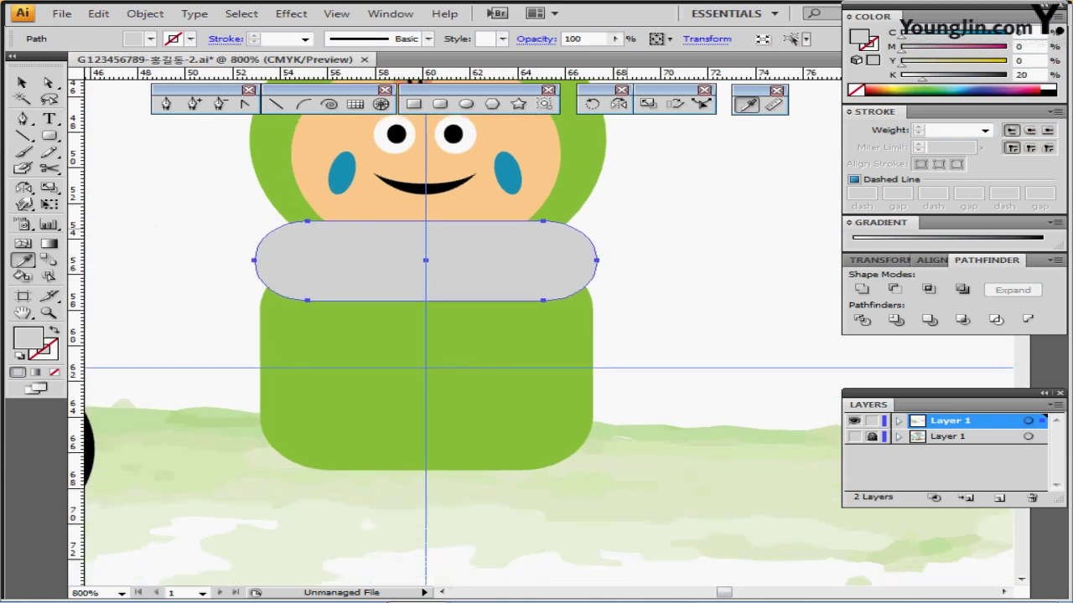
key(ctrl+shift+a)
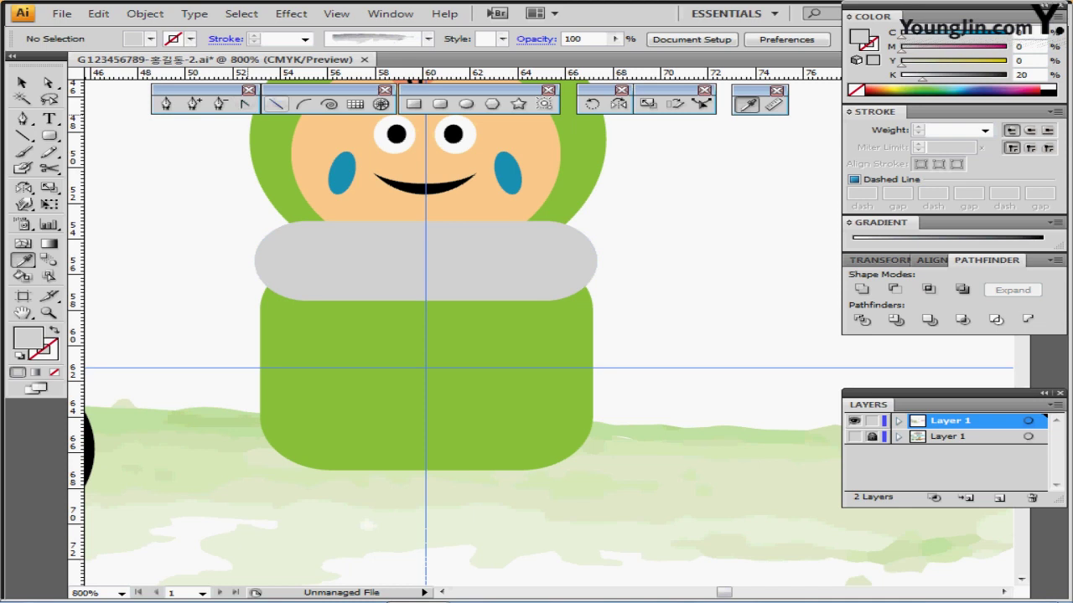
Draw a vertical blue 1 pt line across the scarf's left part and make two evenly spaced copies to the right, one on the centre guide.
click(275, 103)
drag(357, 152, 351, 328)
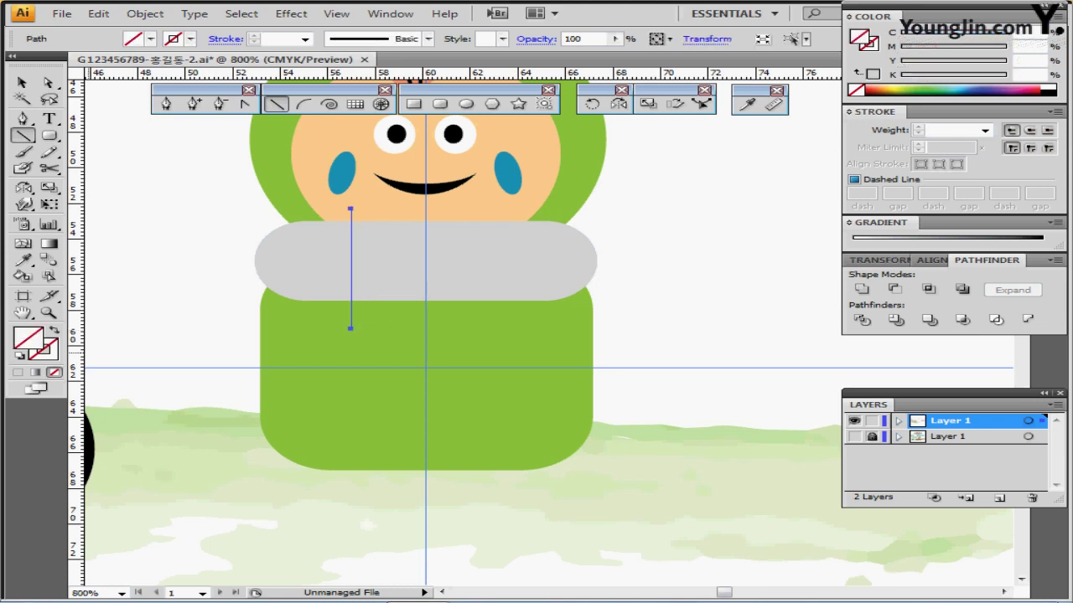
click(981, 89)
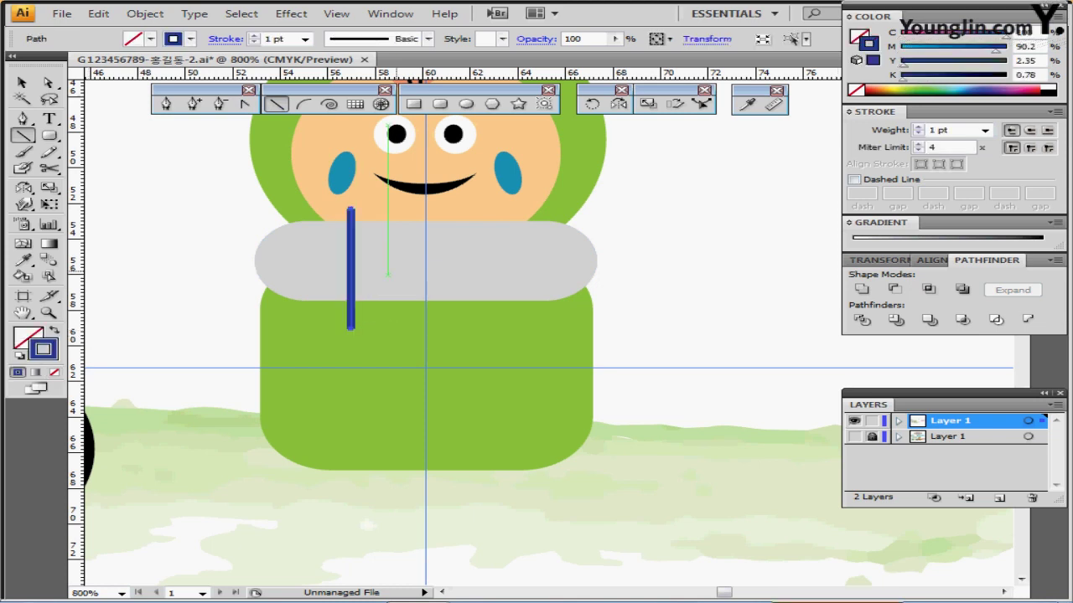
key(ctrl)
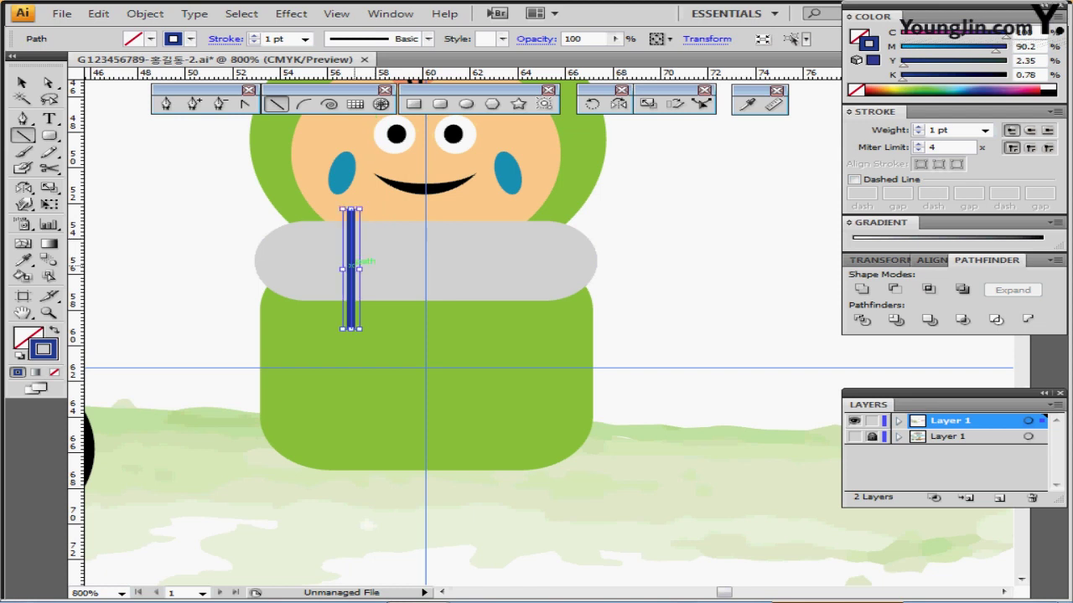
drag(351, 268, 426, 268)
key(ctrl+d)
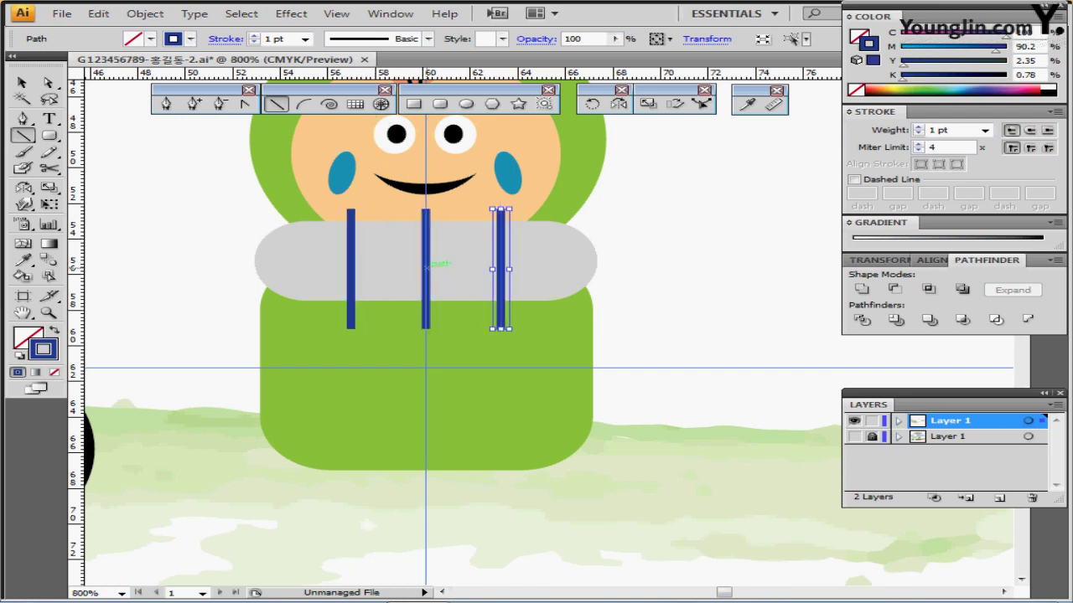
Select only the scarf and the three vertical lines, and split the scarf into four segments with Pathfinder Divide.
drag(210, 242, 564, 261)
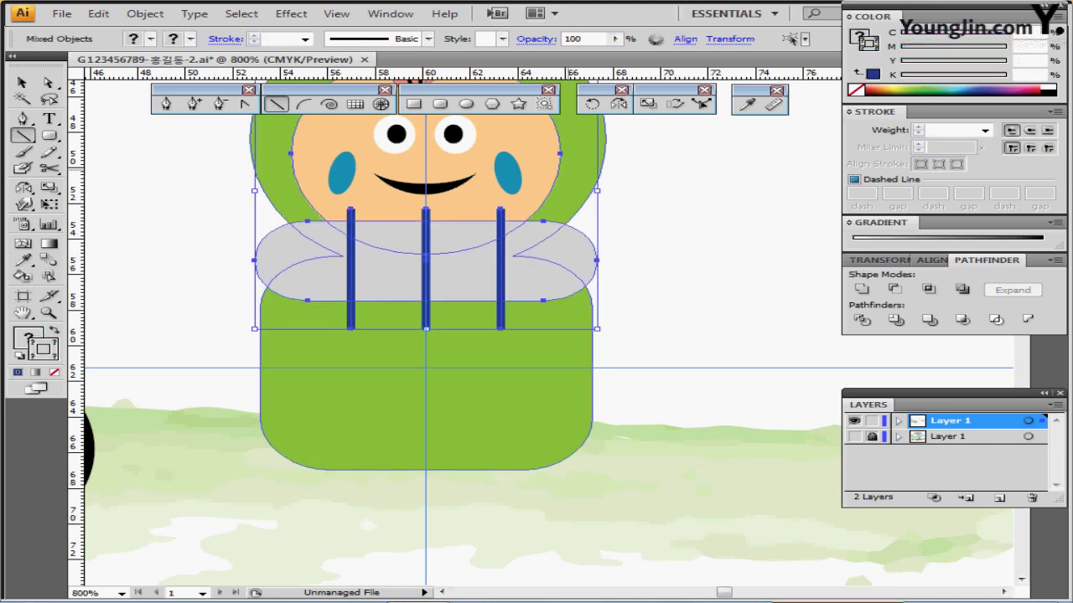
ctrl+shift+click(582, 157)
ctrl+shift+click(547, 158)
ctrl+shift+click(581, 155)
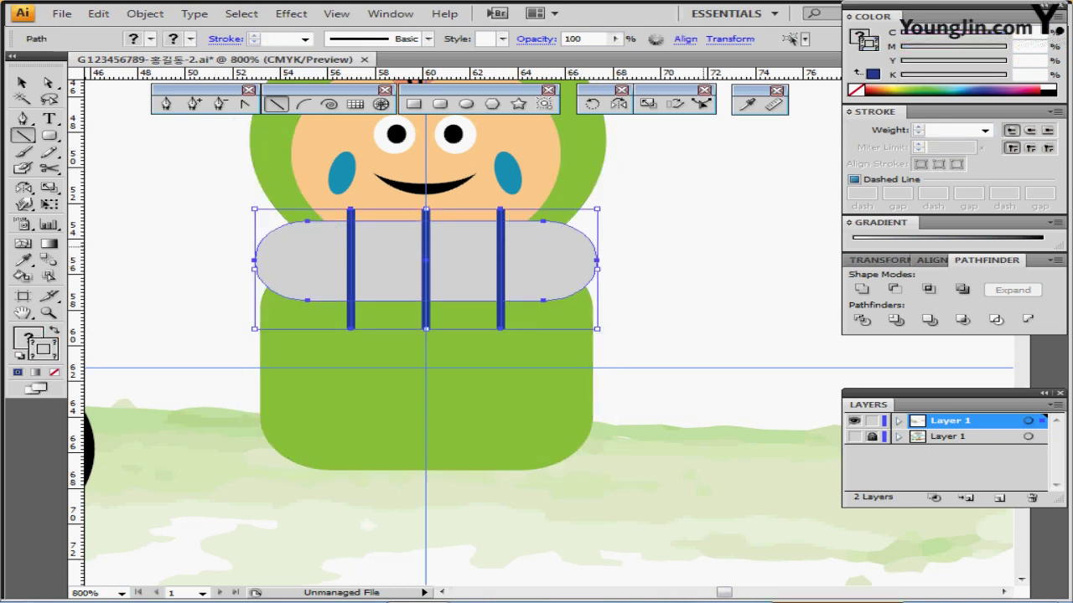
drag(743, 204, 724, 223)
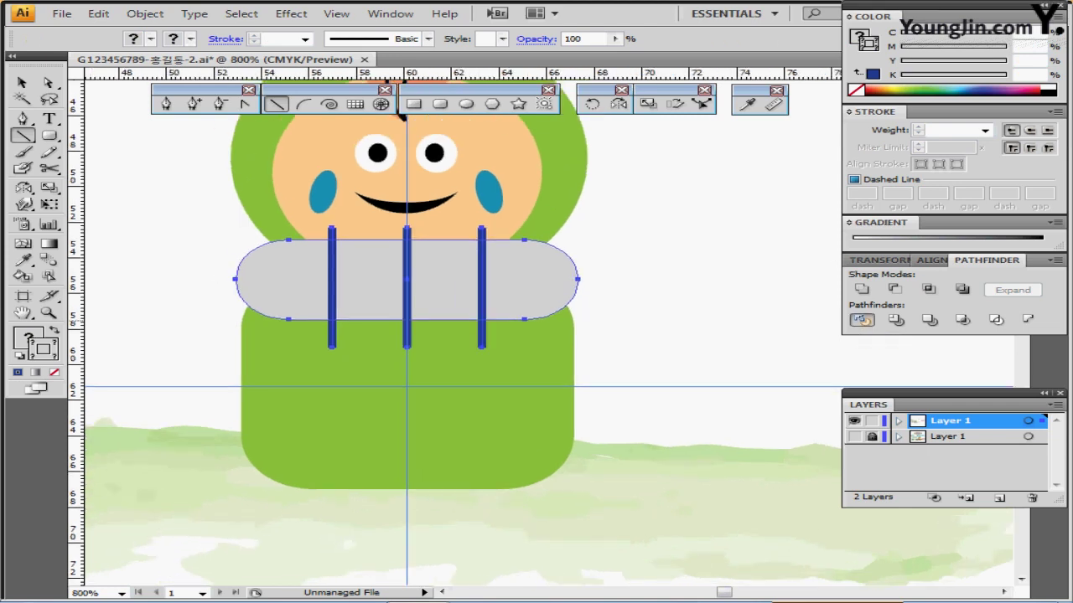
click(863, 320)
Isolate the divided scarf group, fill its first and third segments from the left with the red palette colour, and leave isolation mode.
ctrl+double_click(365, 286)
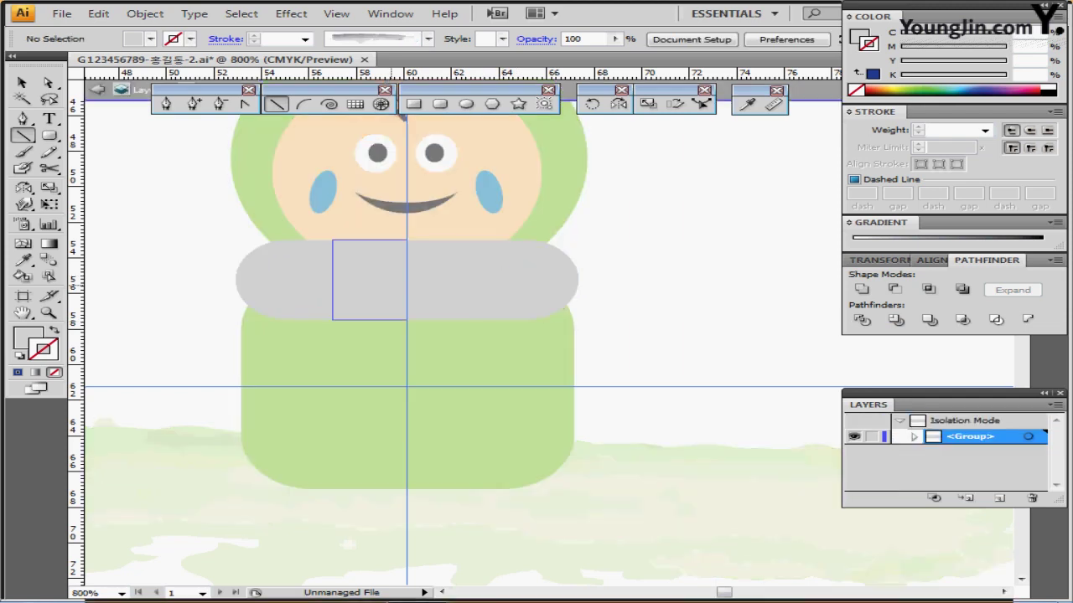
ctrl+click(364, 283)
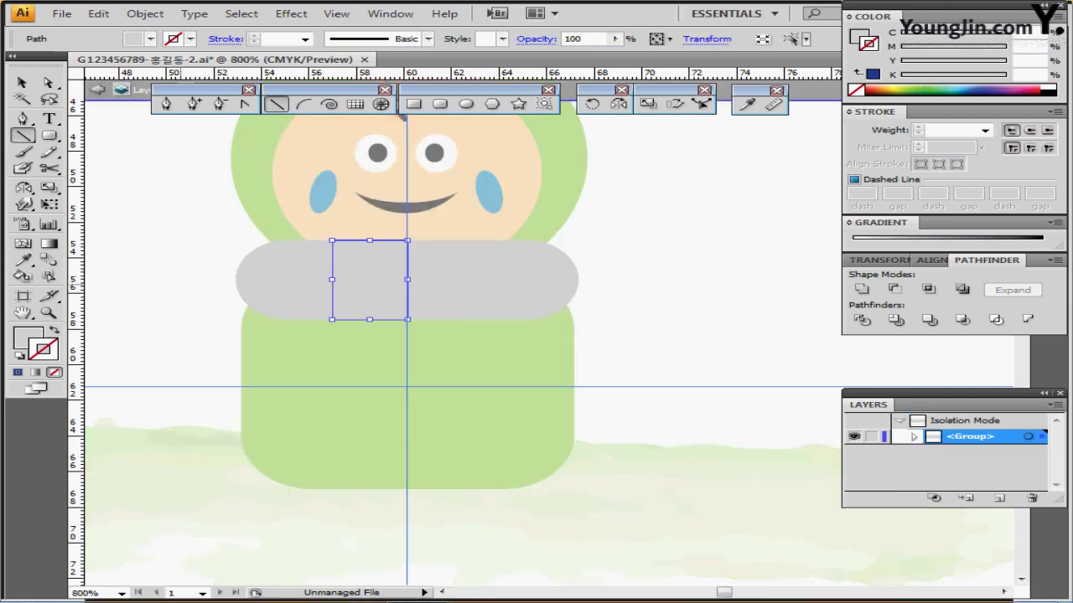
ctrl+click(205, 287)
ctrl+click(294, 283)
ctrl+shift+click(444, 283)
ctrl+alt+click(557, 405)
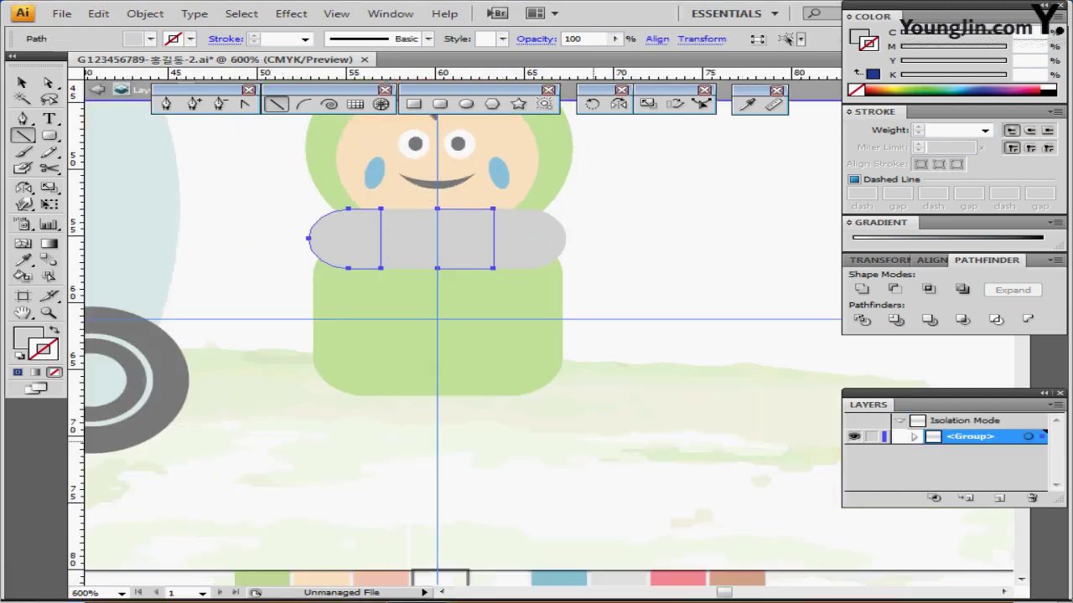
drag(587, 449, 538, 355)
click(746, 103)
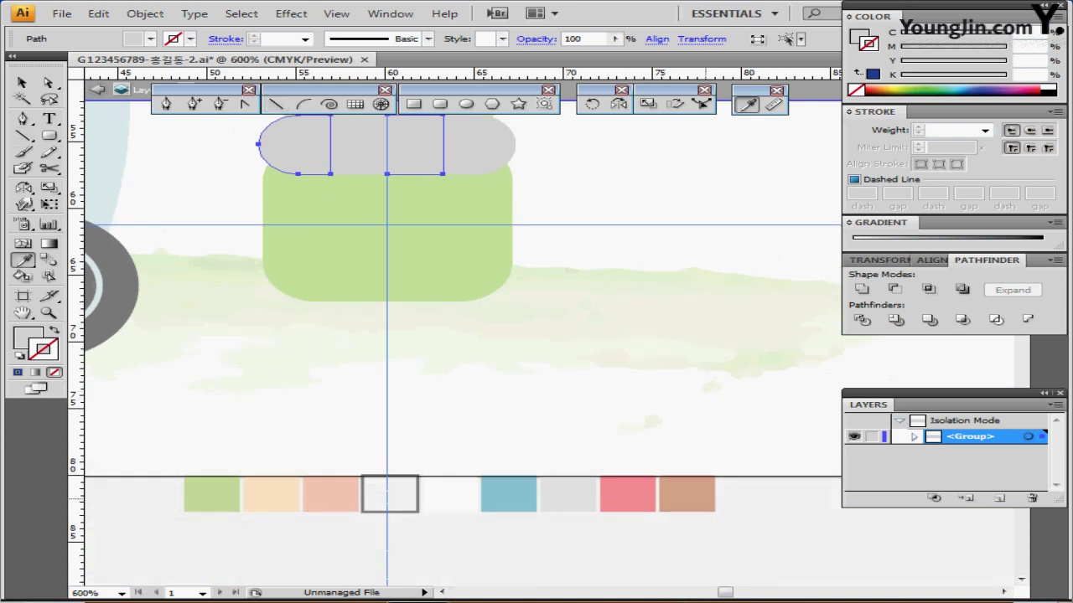
click(627, 494)
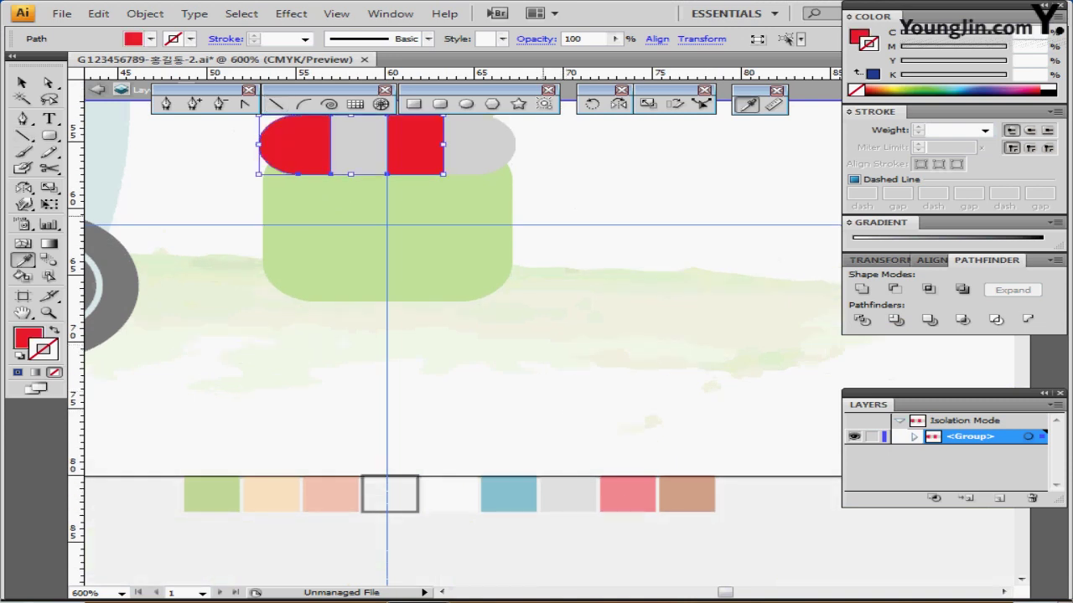
key(ctrl+shift+a)
key(Escape)
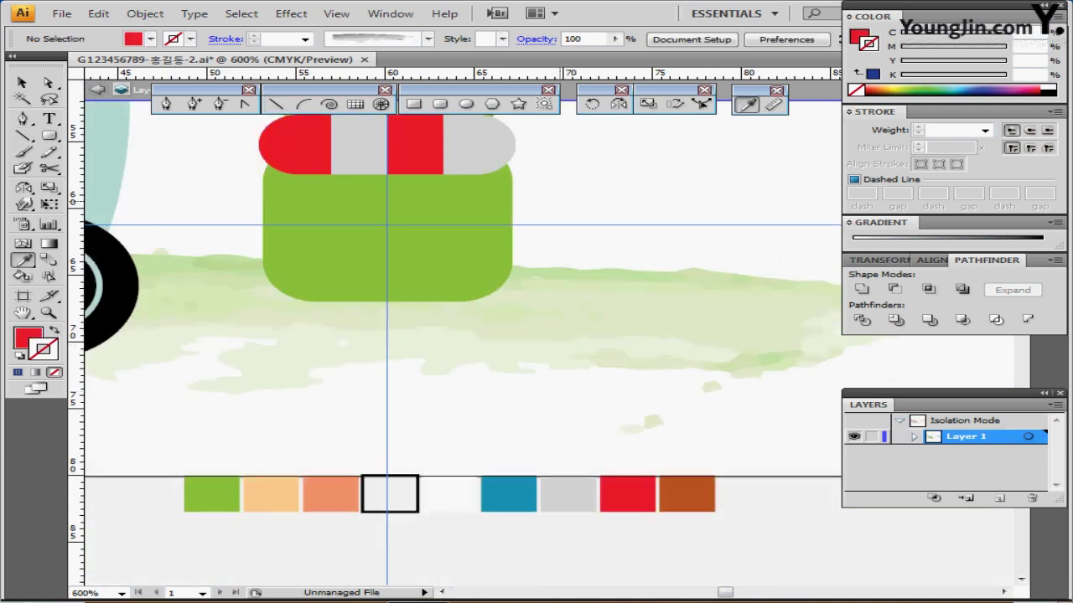
scroll(457, 335, up, 3)
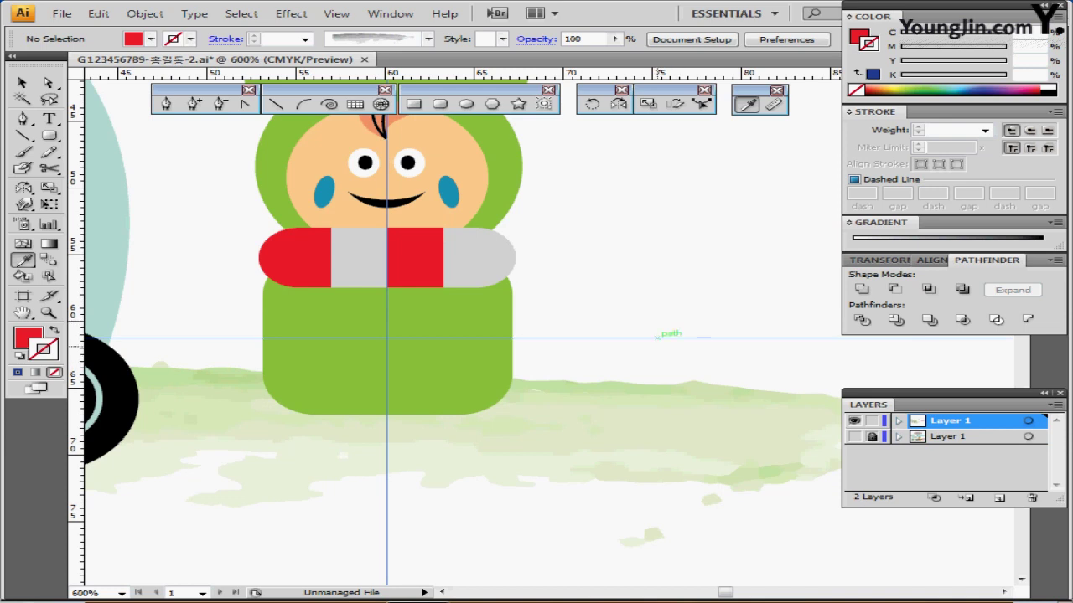
ctrl+alt+click(528, 365)
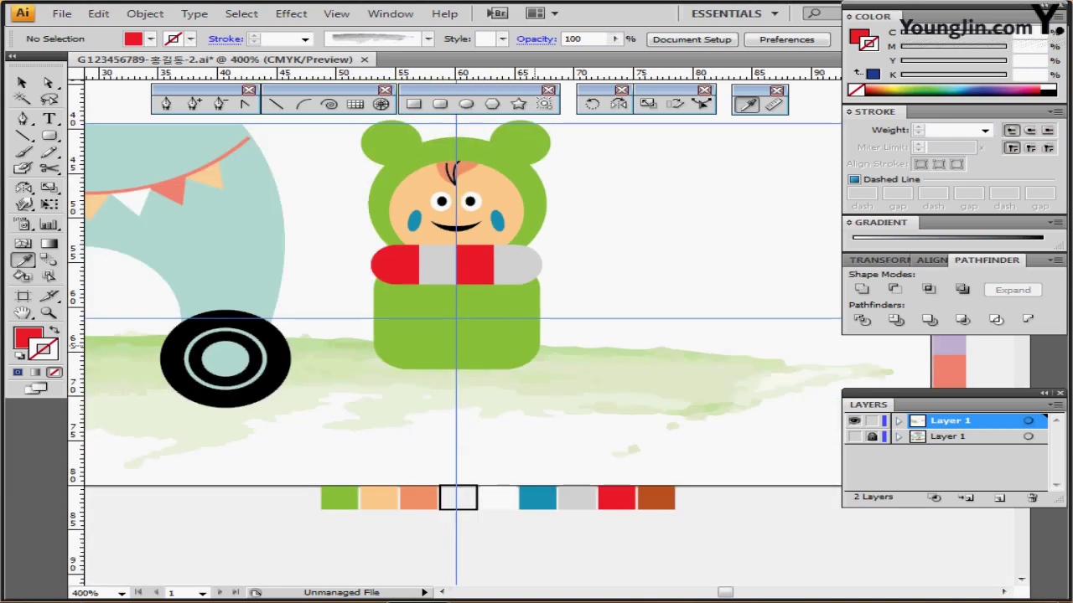
Draw a red rounded rectangle 22 mm wide and 22 mm high with an 8 mm corner radius, and place it right of the bear character.
mouse_move(563, 357)
mouse_down()
mouse_move(507, 327)
mouse_move(490, 337)
mouse_up()
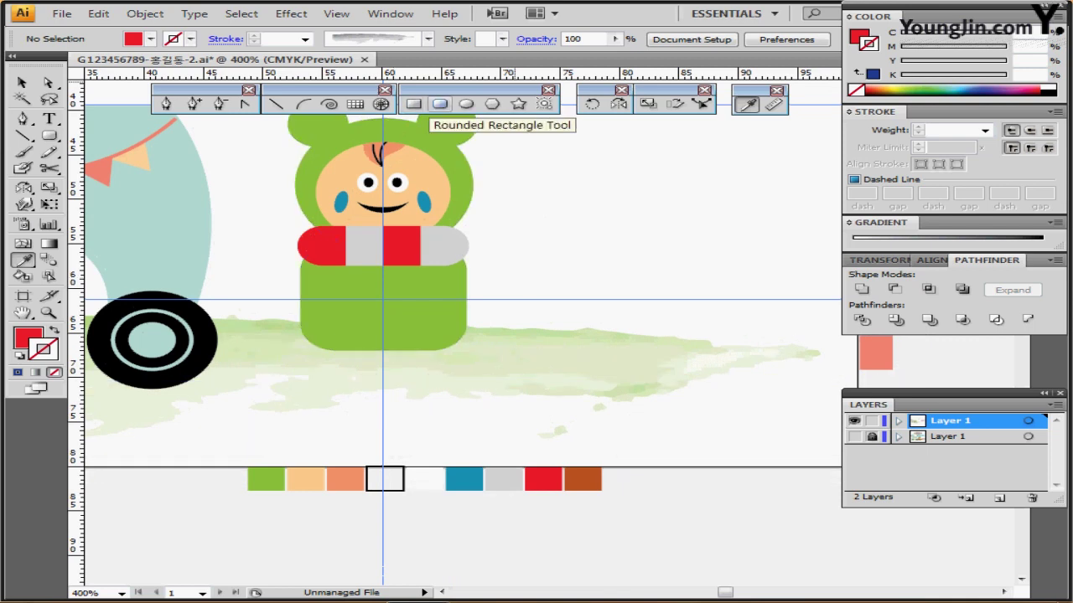
click(440, 104)
click(397, 183)
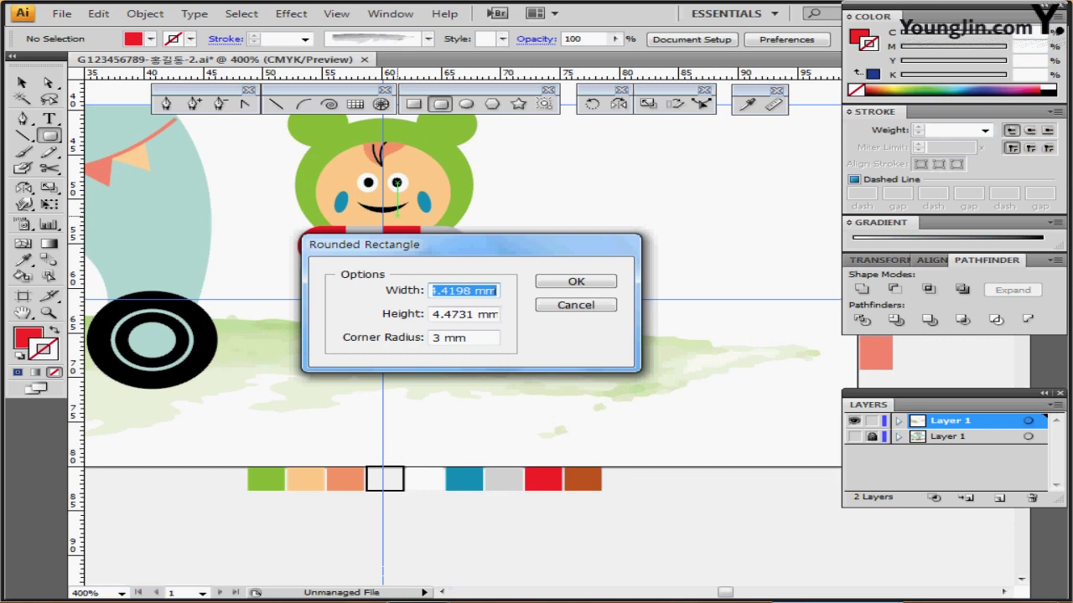
text(22)
key(Tab)
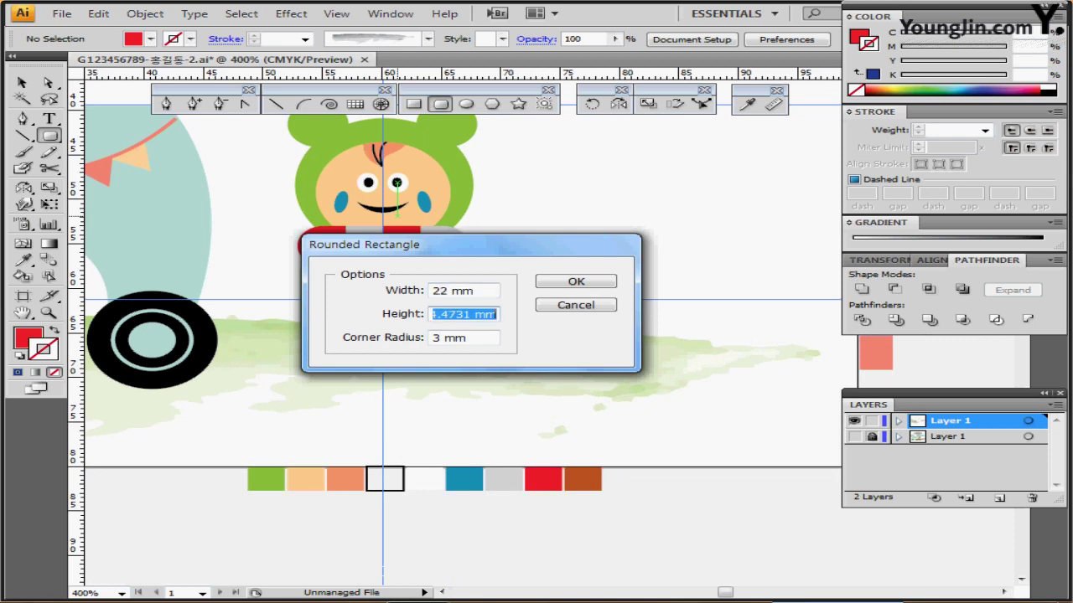
text(22)
key(Tab)
text(8)
key(Return)
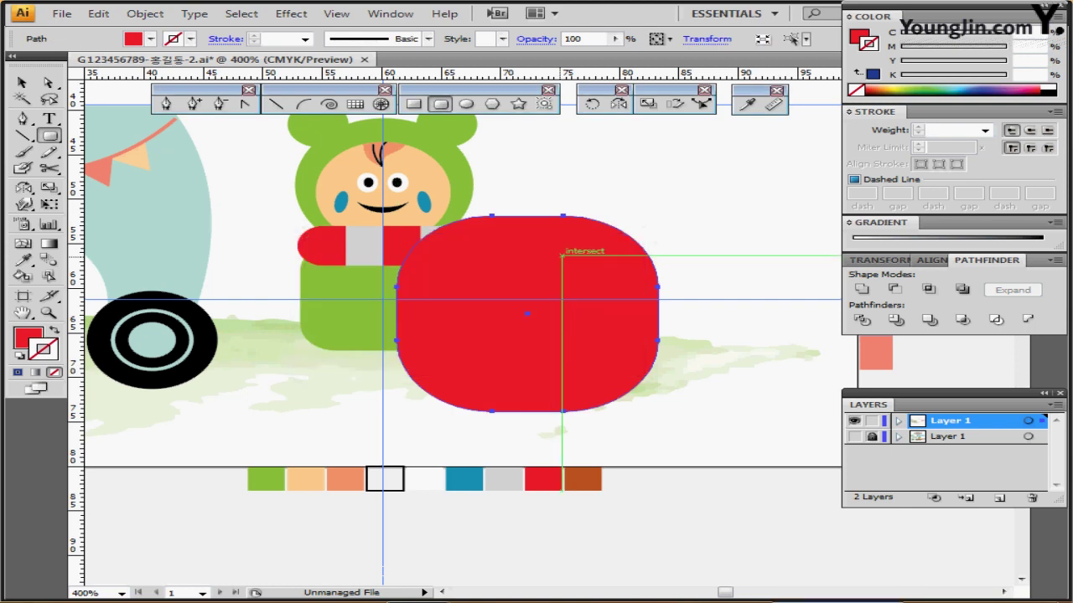
drag(575, 306, 436, 367)
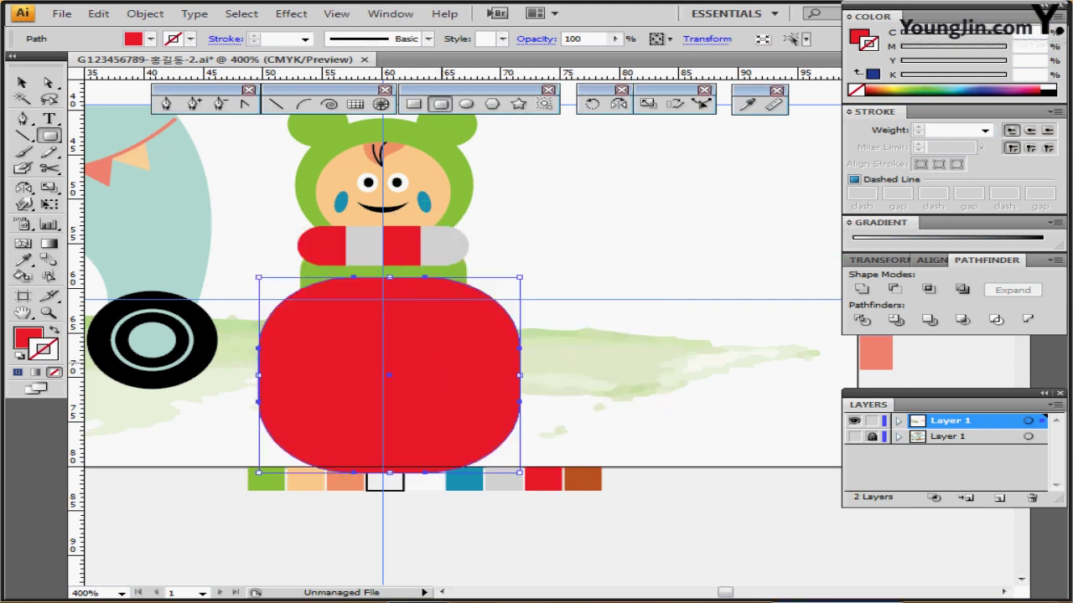
drag(463, 331, 713, 295)
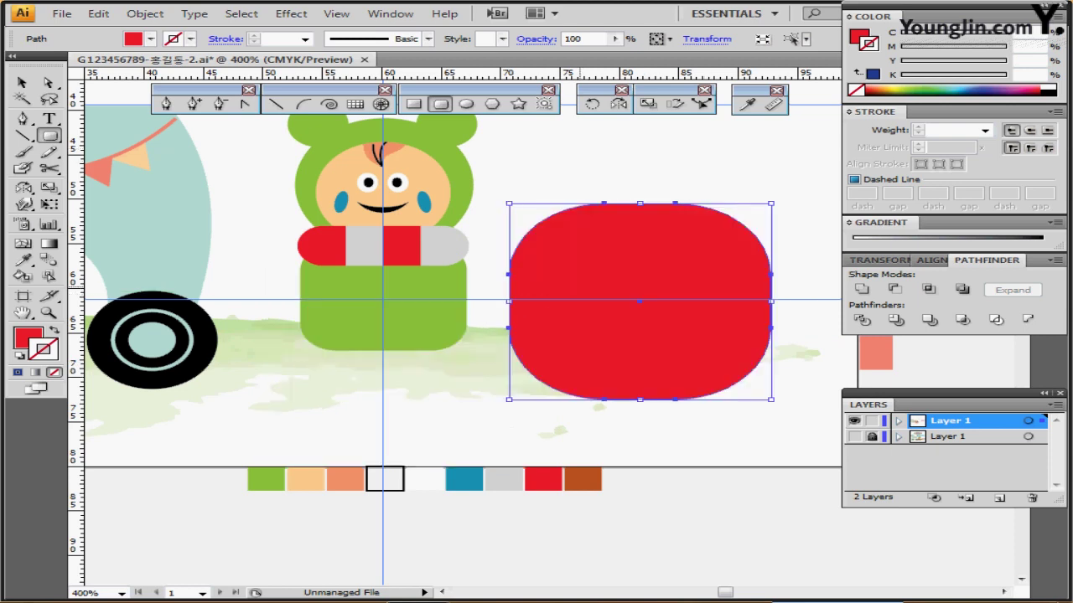
Draw a wide red rectangle across the lower half of the rounded rectangle, starting its upper edge on the horizontal guide.
key(ctrl+shift+a)
click(413, 103)
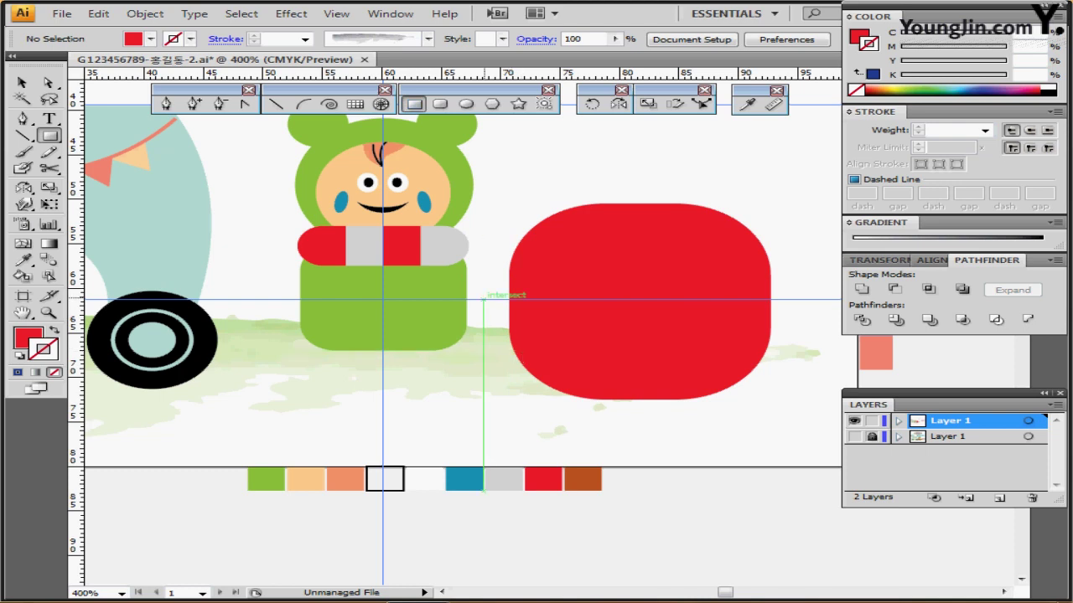
drag(483, 299, 810, 362)
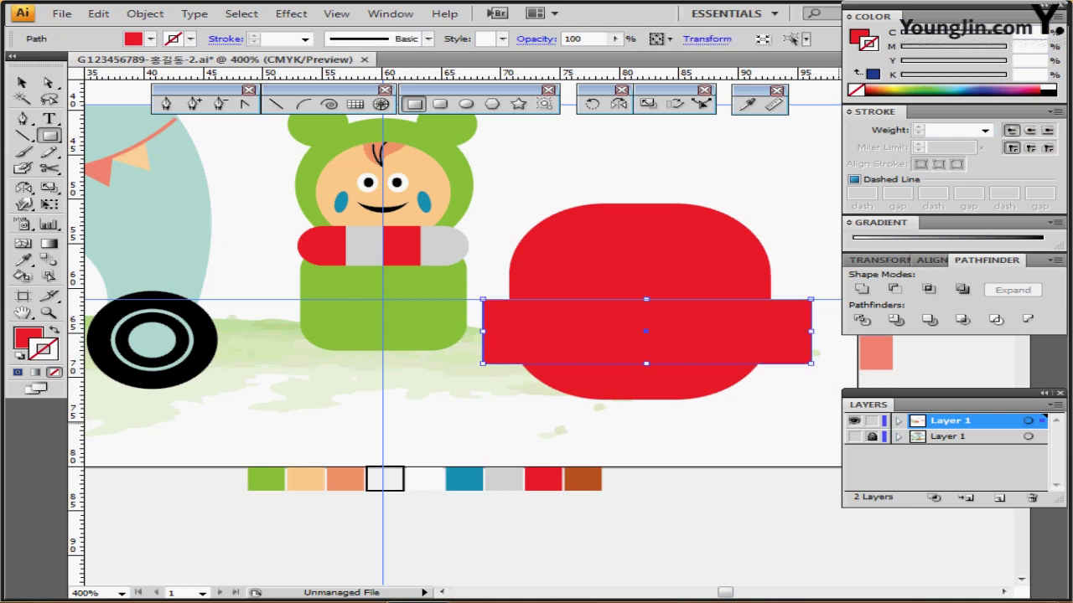
In Outline view with the template visible, move both red shapes together onto the template's cart around the bear's body.
key(ctrl+shift+a)
key(ctrl+y)
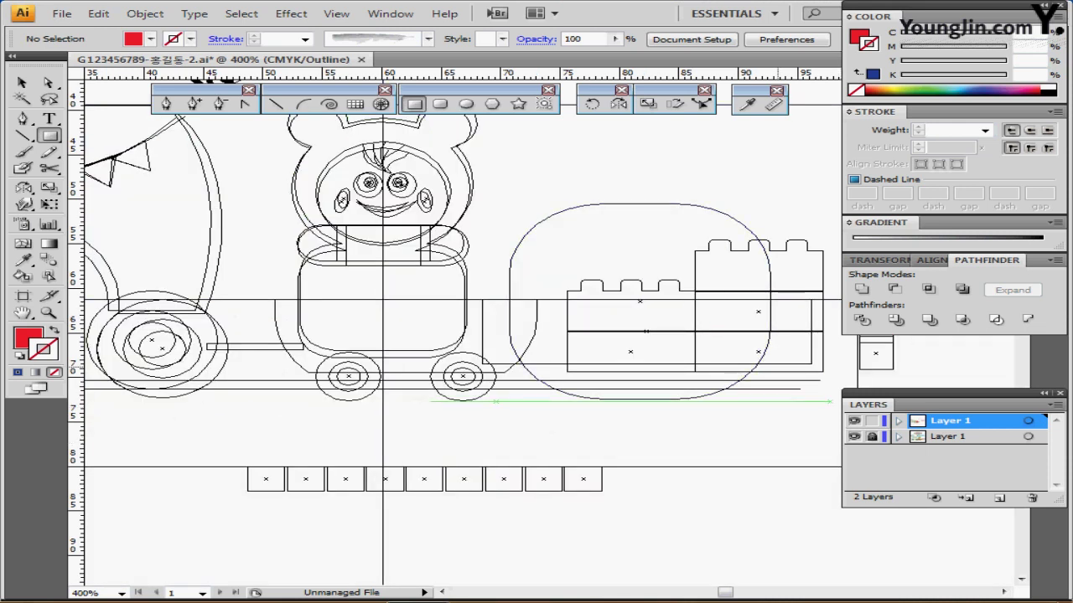
key(ctrl+a)
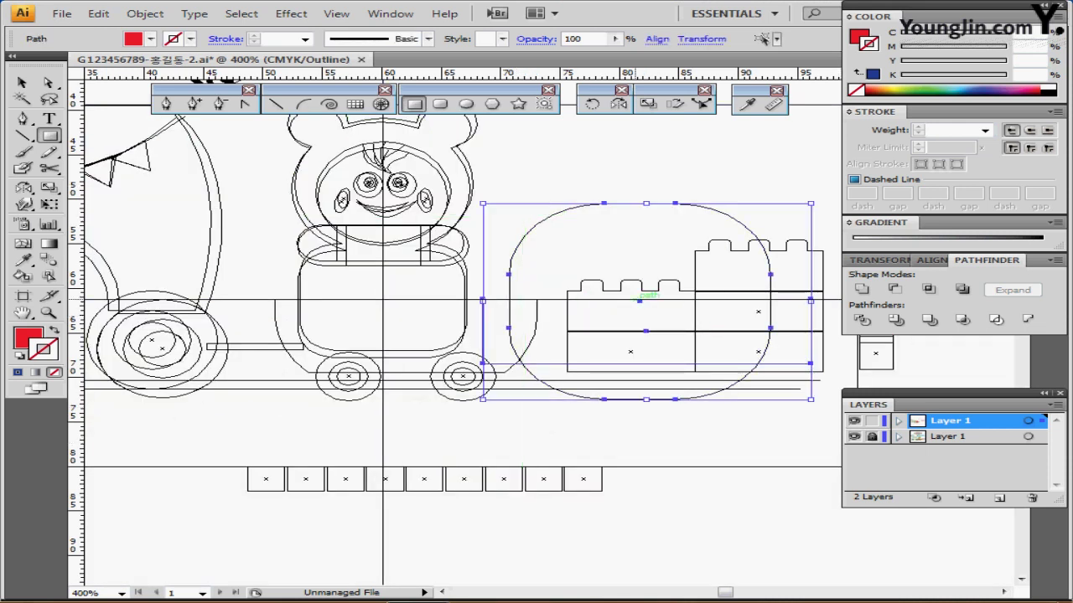
drag(645, 299, 408, 291)
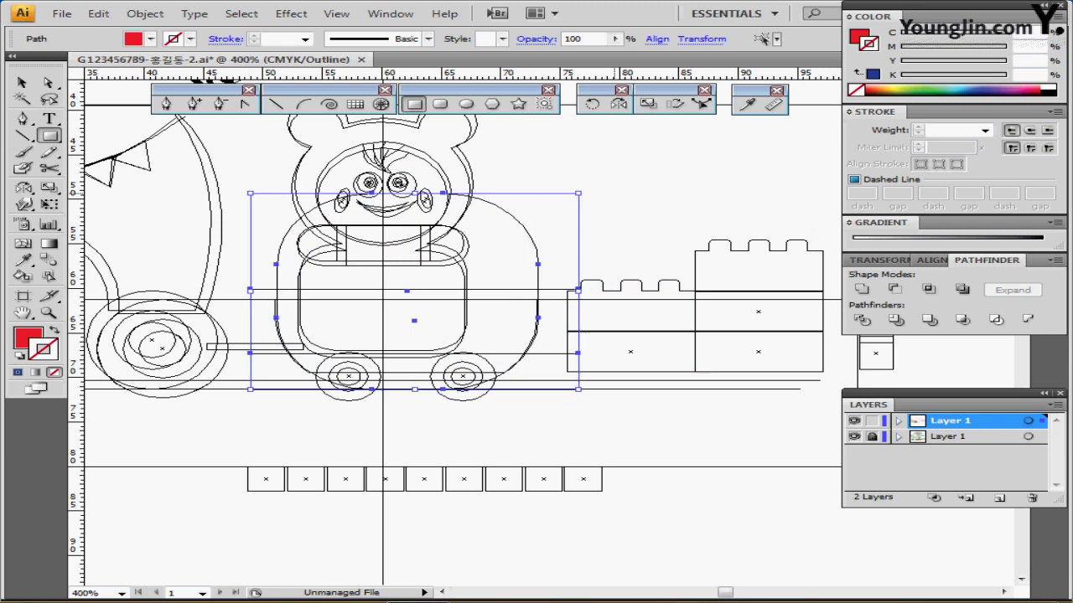
Align only the wide rectangle's upper edge with the horizontal guide and extend its lower edge to the bottom of the template cart.
ctrl+click(539, 407)
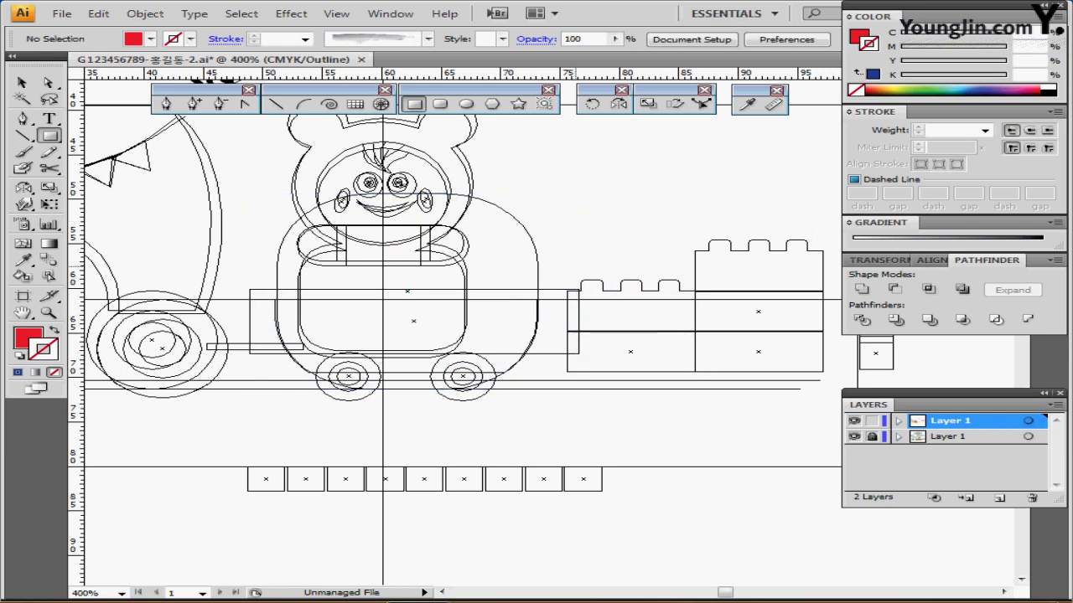
drag(576, 289, 573, 300)
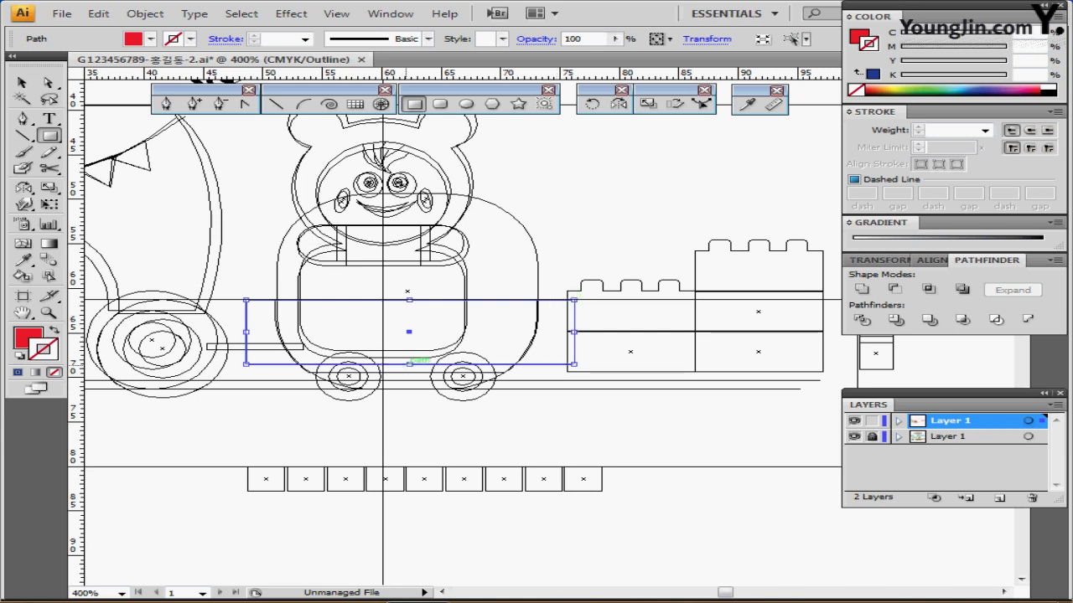
drag(409, 364, 417, 372)
Hide the template layer, return to Preview, and reduce the two red shapes to their overlap with Pathfinder Intersect.
click(854, 436)
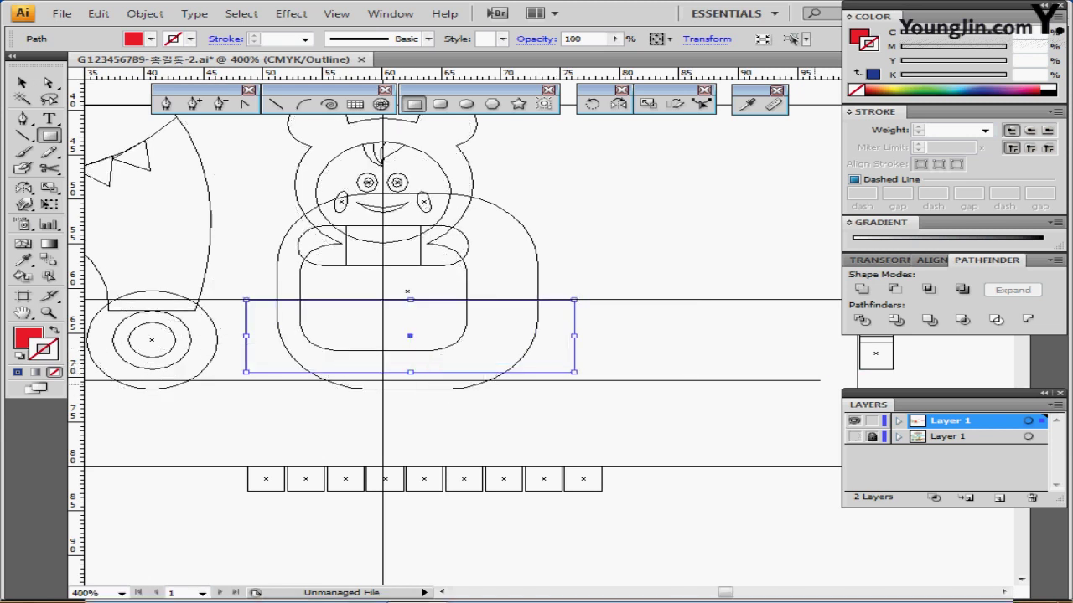
key(ctrl+y)
ctrl+click(600, 389)
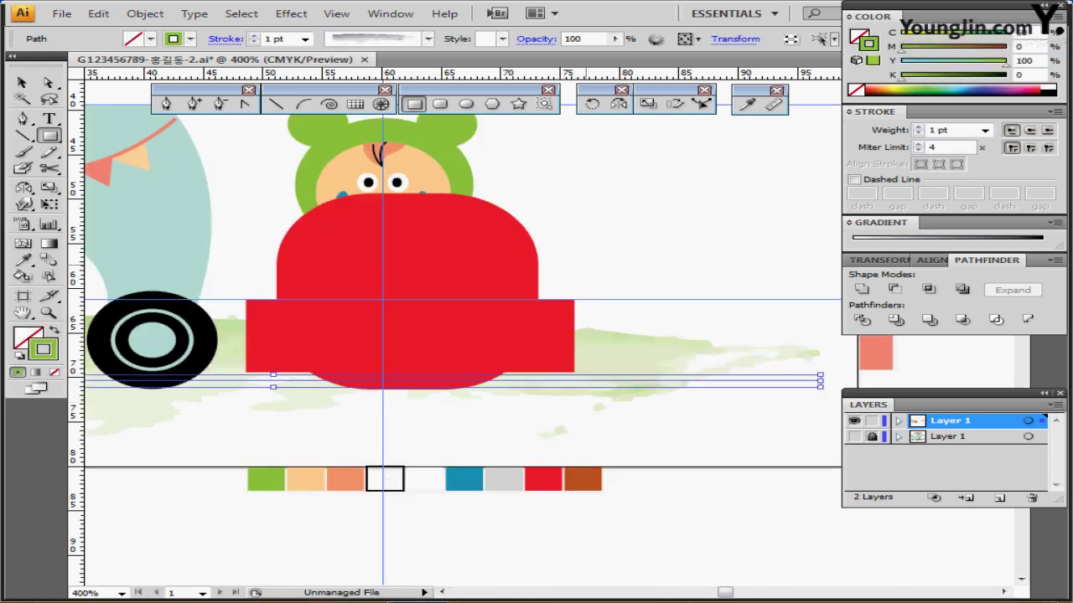
ctrl+click(600, 236)
key(ctrl+a)
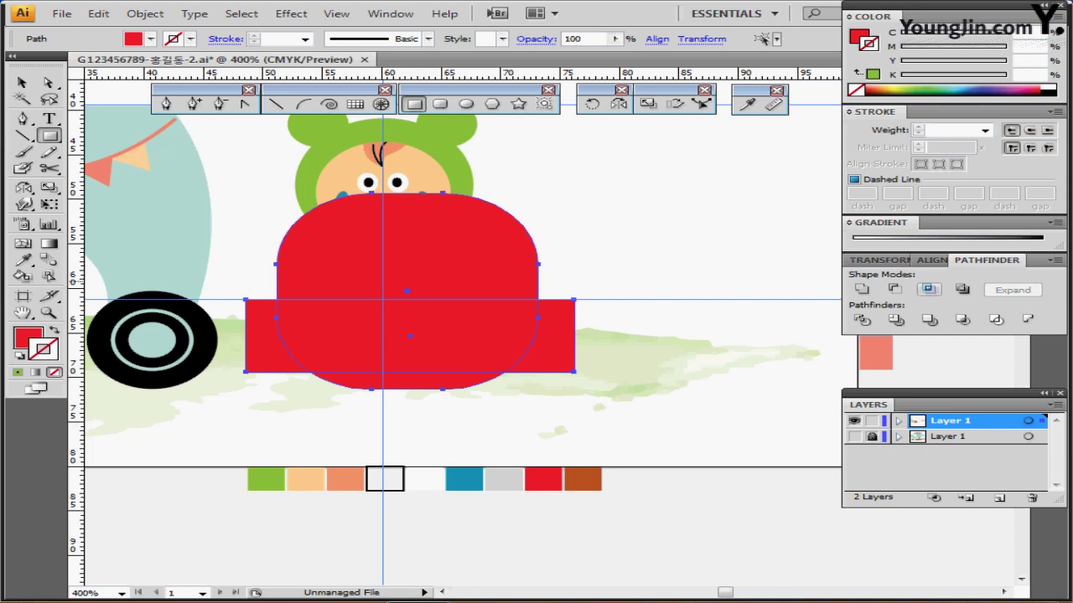
click(927, 289)
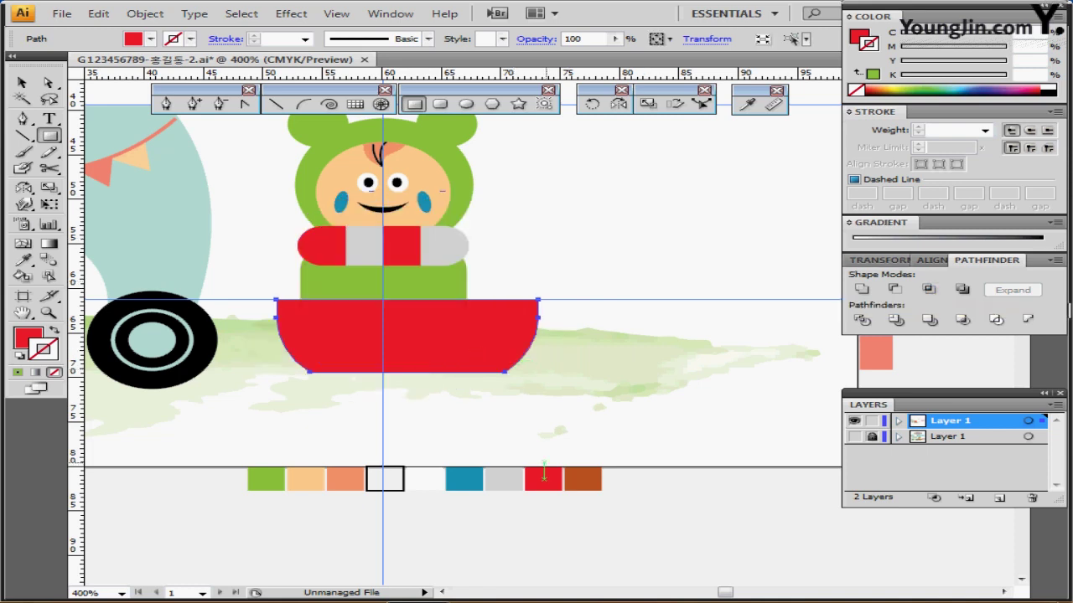
Fill the cart body with the brown palette colour and deselect it.
key(i)
click(570, 490)
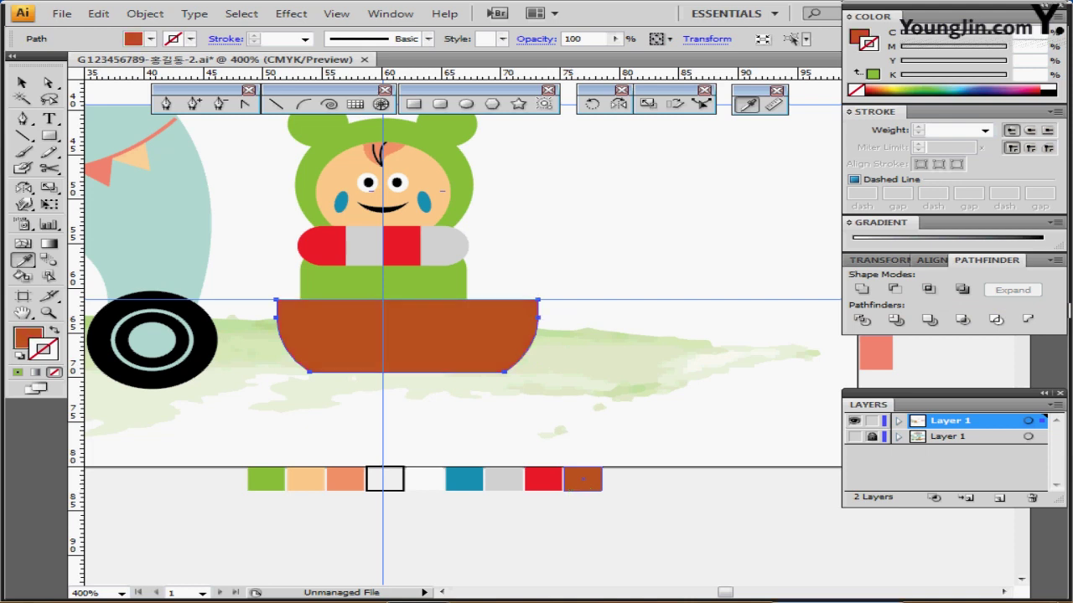
key(ctrl+shift+a)
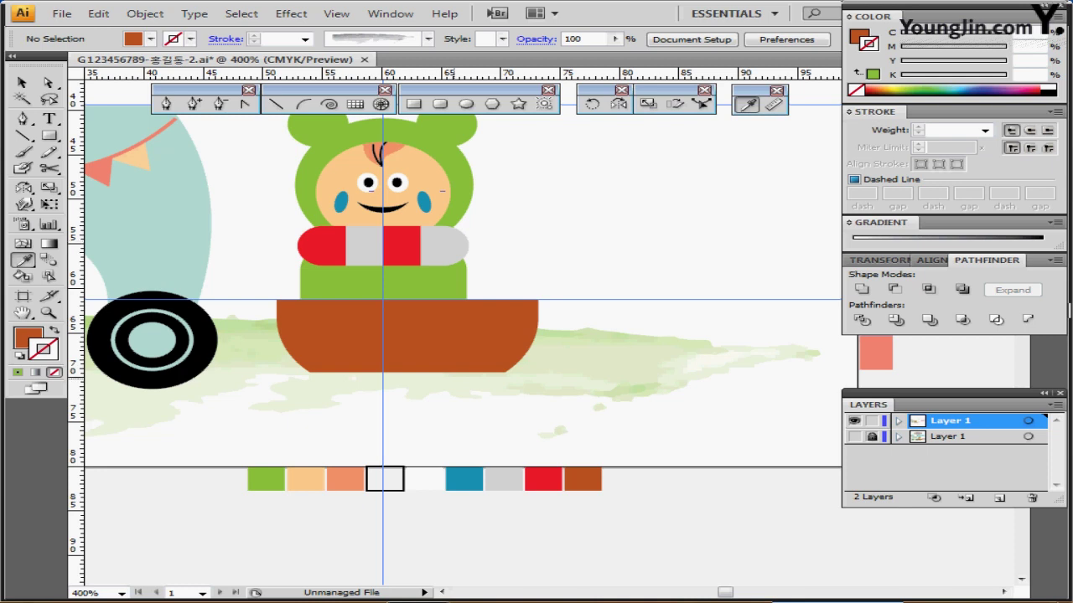
Copy the blue vehicle's right wheel group onto the middle of the brown cart.
scroll(408, 381, down, 1)
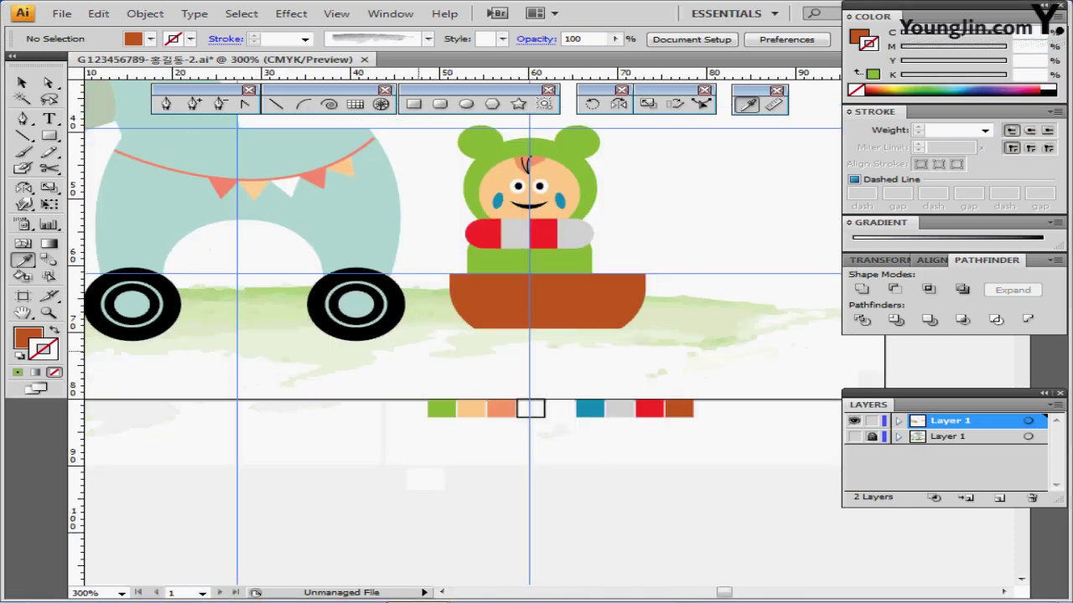
scroll(367, 352, up, 1)
ctrl+click(366, 342)
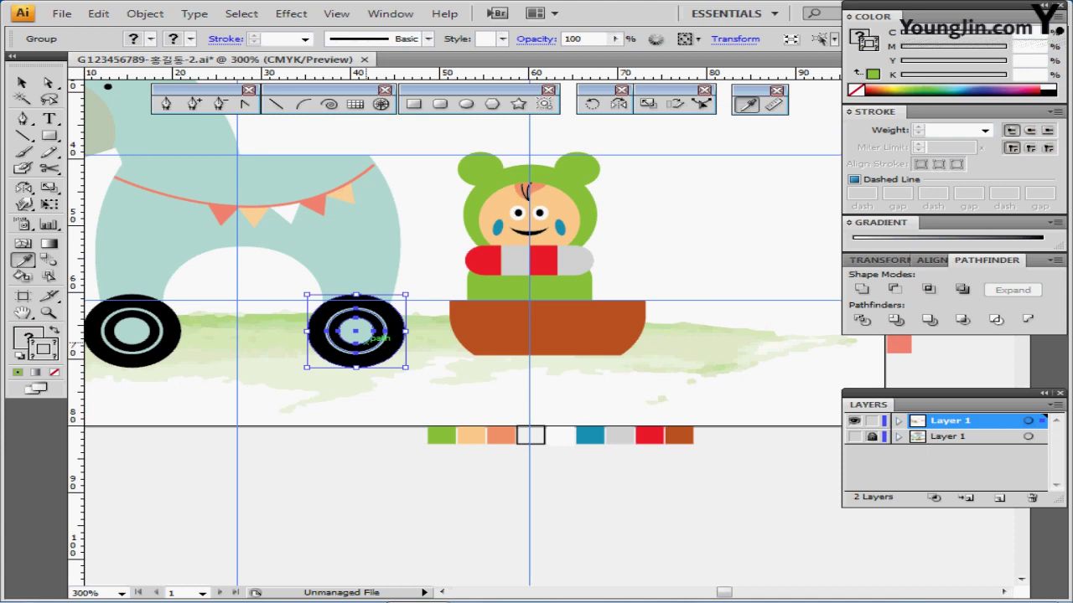
drag(369, 333, 560, 336)
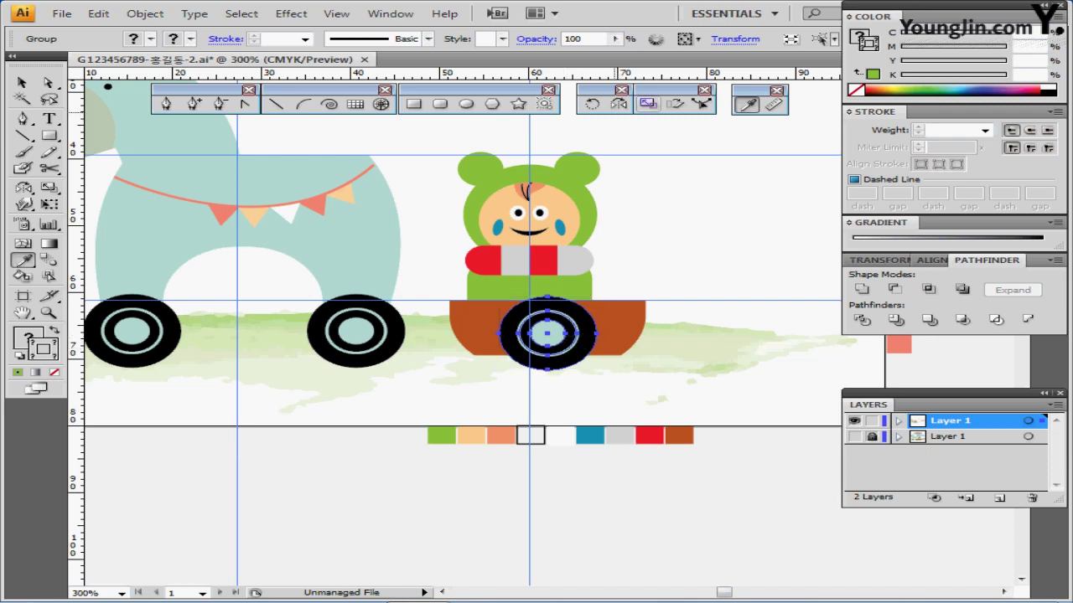
Scale the copied wheel uniformly to 50%, with Scale Strokes & Effects enabled.
double_click(647, 104)
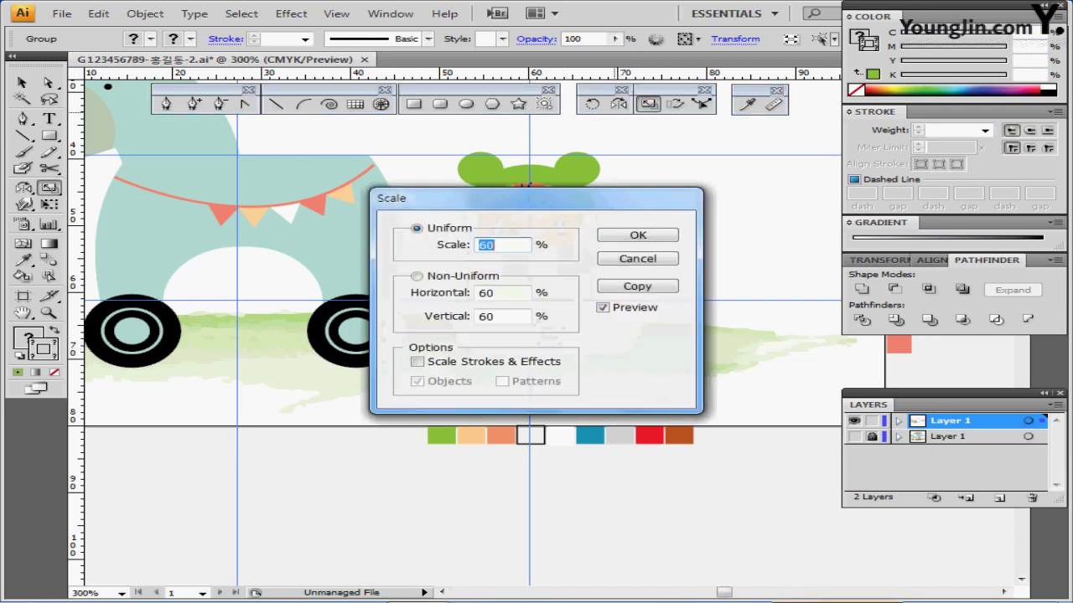
text(50)
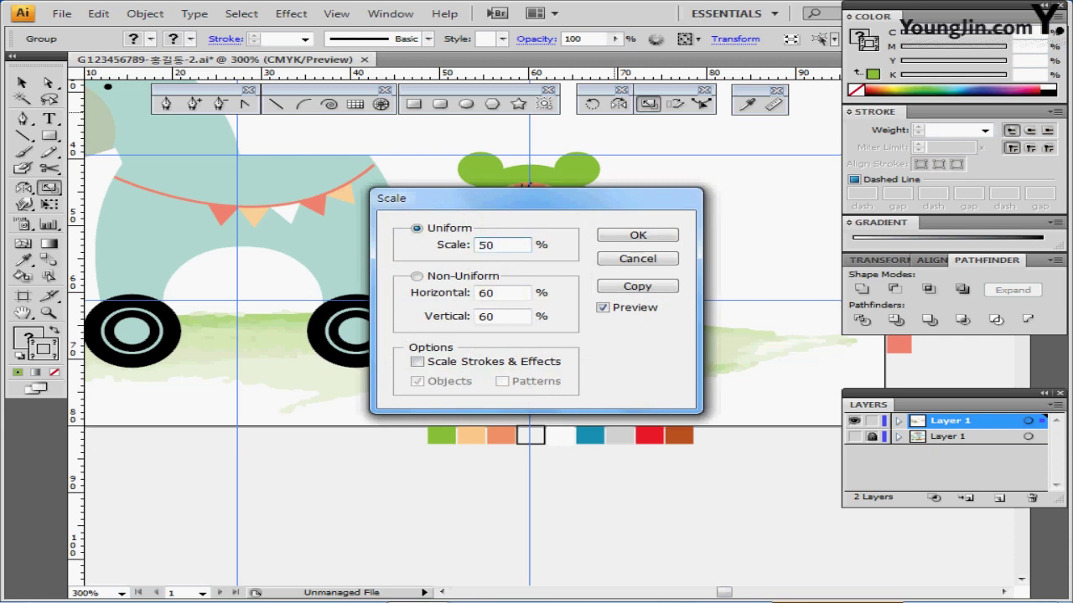
key(Tab)
click(417, 362)
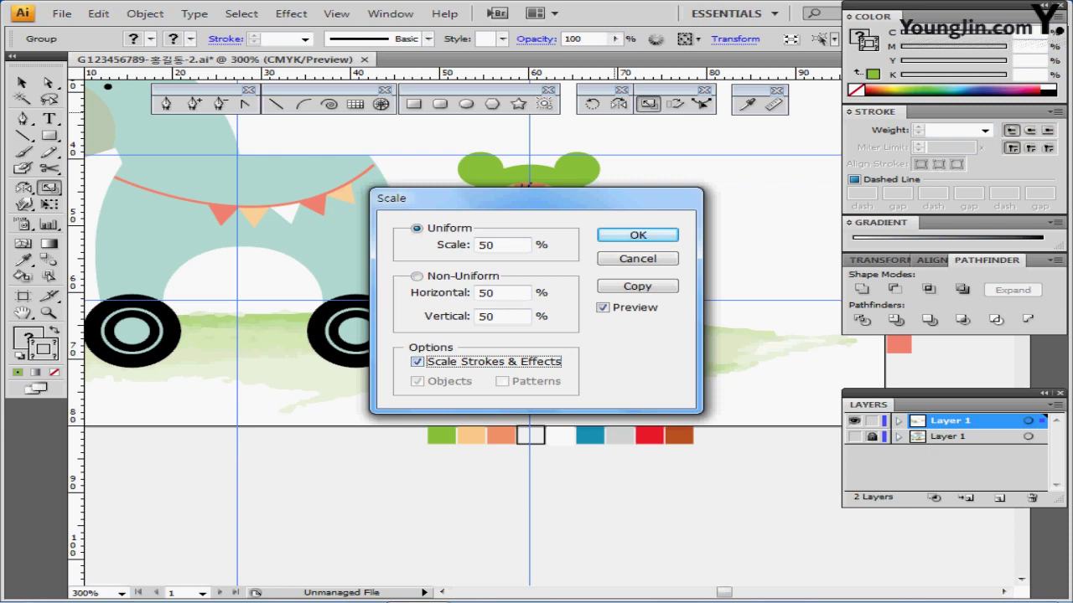
drag(453, 198, 318, 89)
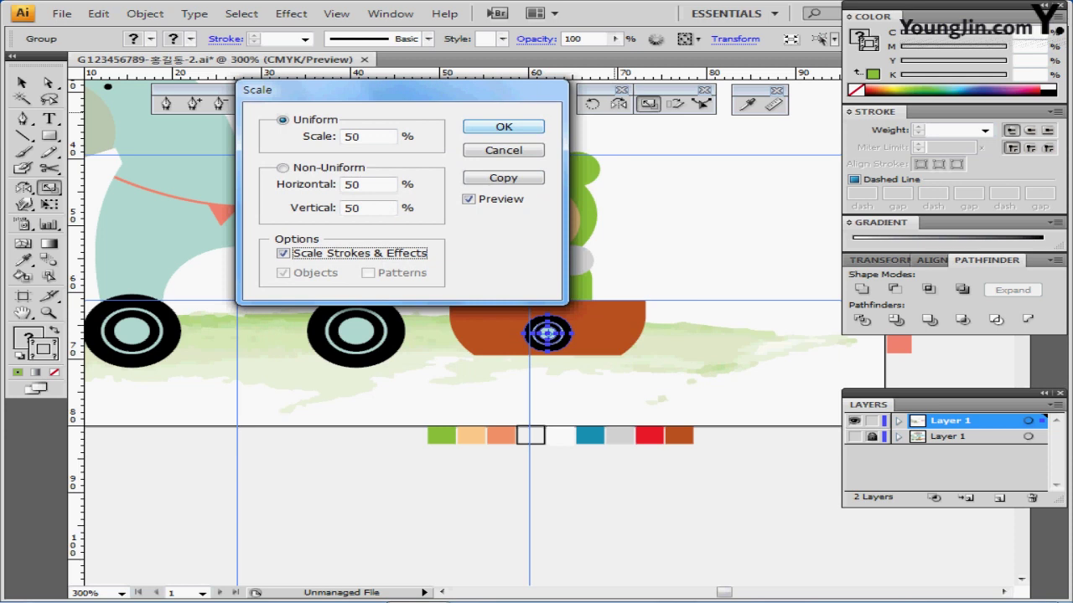
click(503, 127)
Place the small wheel at the cart's lower left, copy it horizontally to the lower right, and deselect.
drag(547, 333, 497, 366)
drag(497, 366, 585, 361)
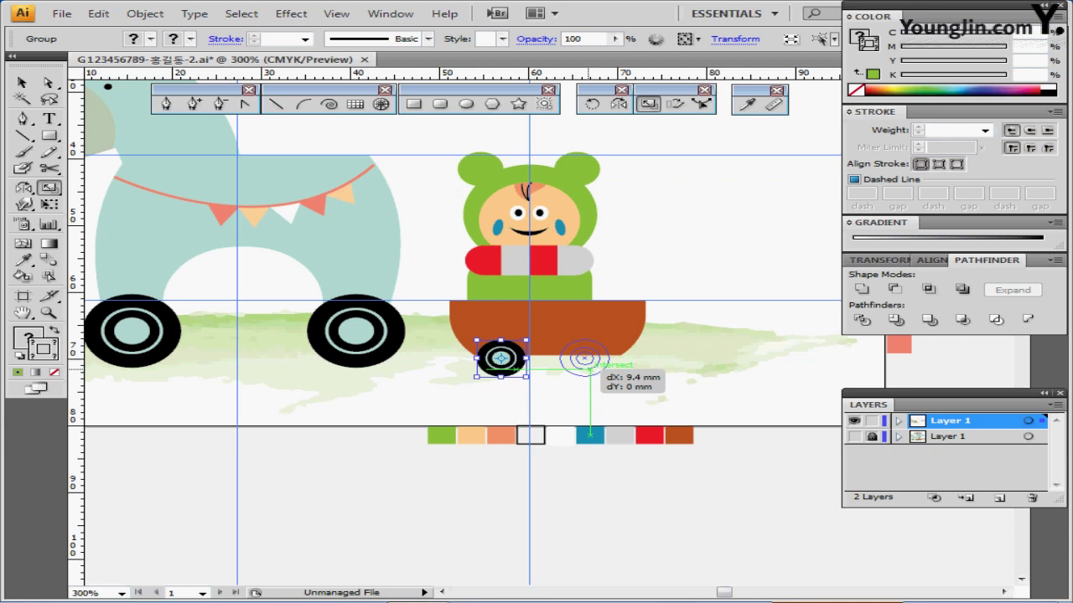
drag(590, 361, 587, 358)
key(ctrl+shift+a)
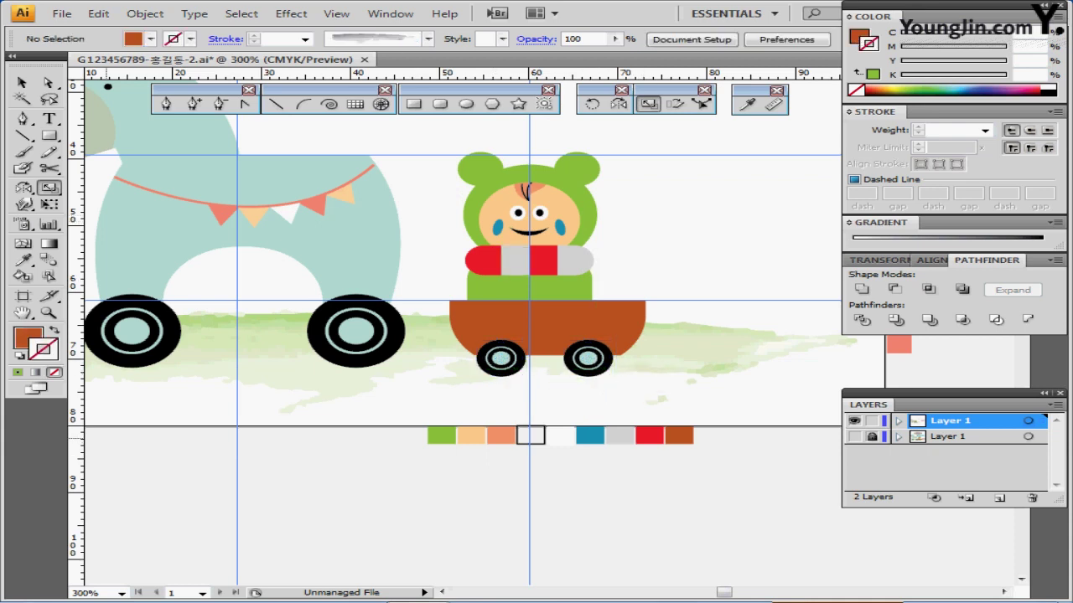
Draw a thin black bar about 9 mm long without a stroke, connecting the vehicle's right wheel to the brown cart.
key(d)
key(x)
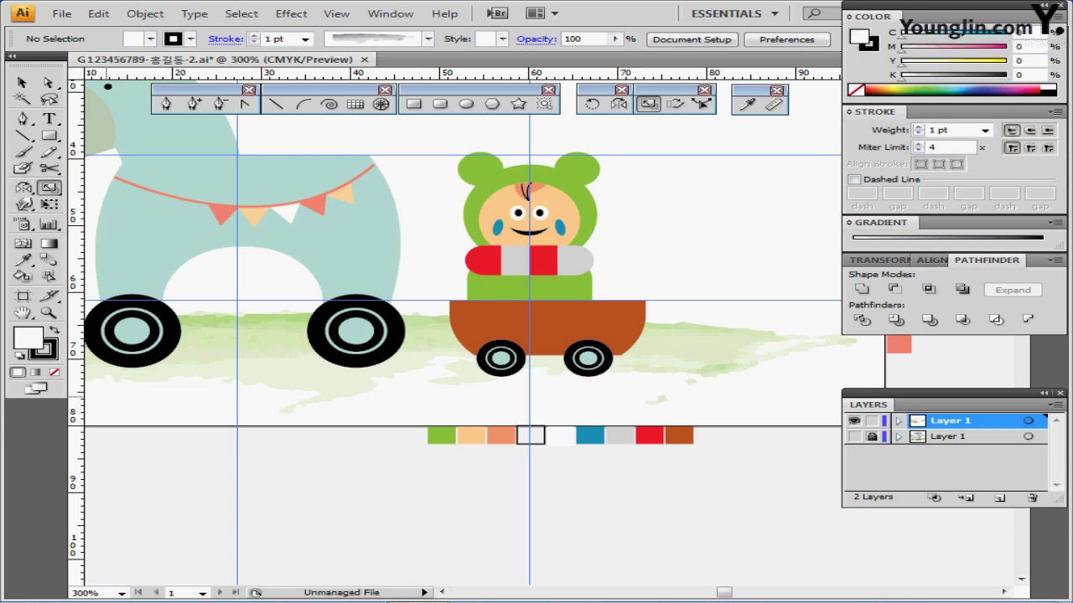
key(slash)
key(x)
key(shift+x)
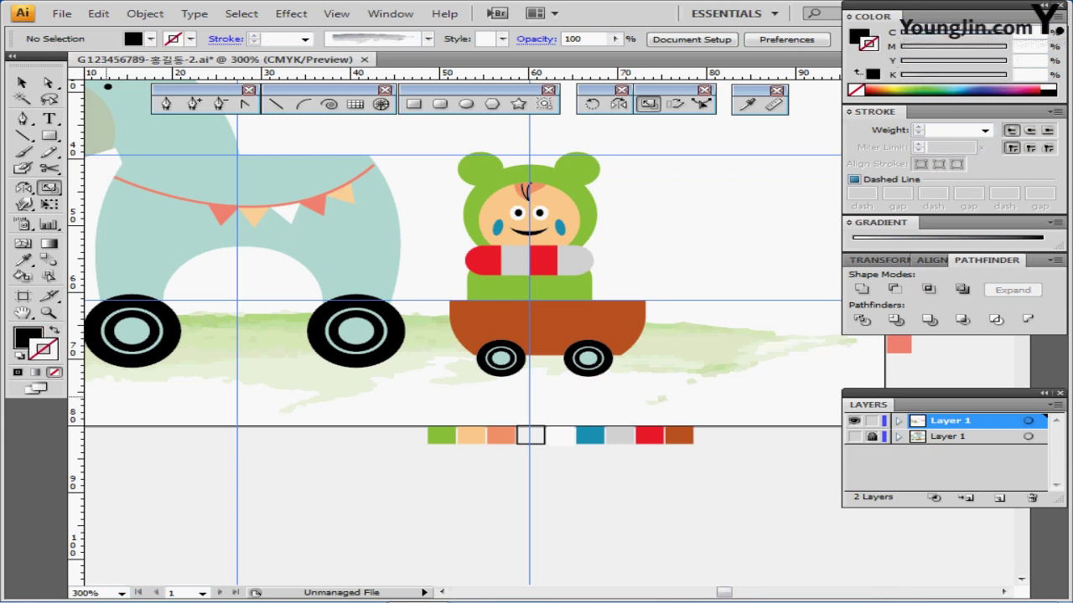
key(backslash)
key(m)
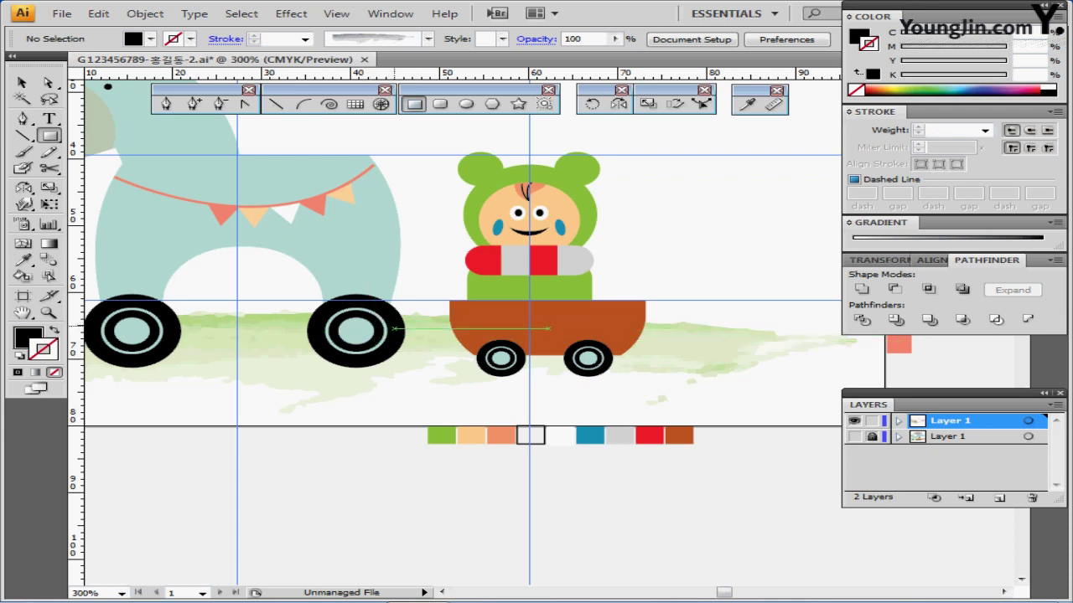
drag(394, 329, 472, 333)
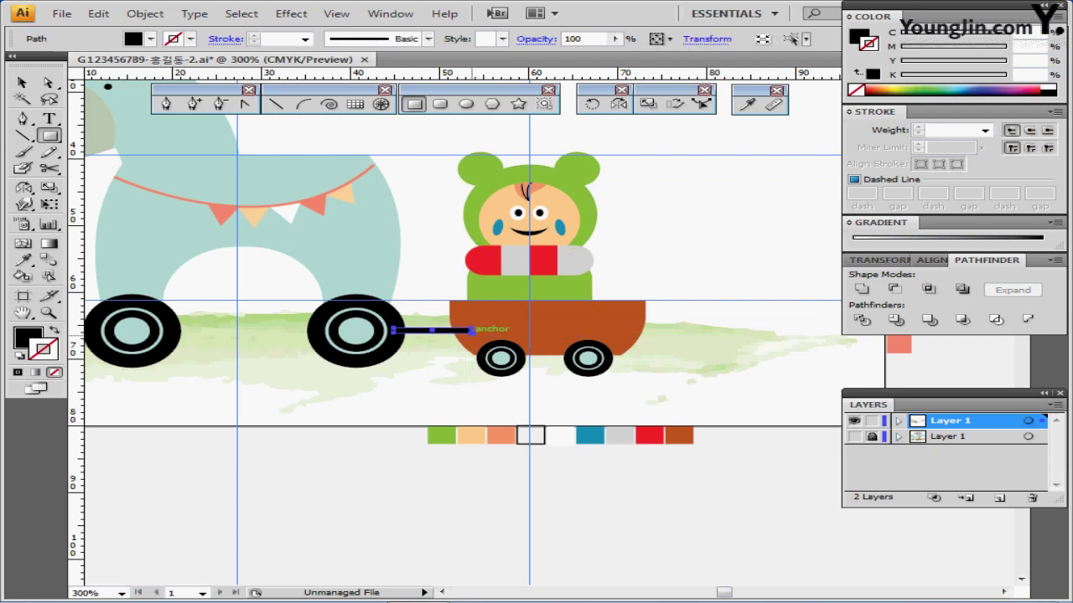
Select the connecting bar together with the grass brush stroke, send them to the back, and deselect.
drag(427, 399, 436, 258)
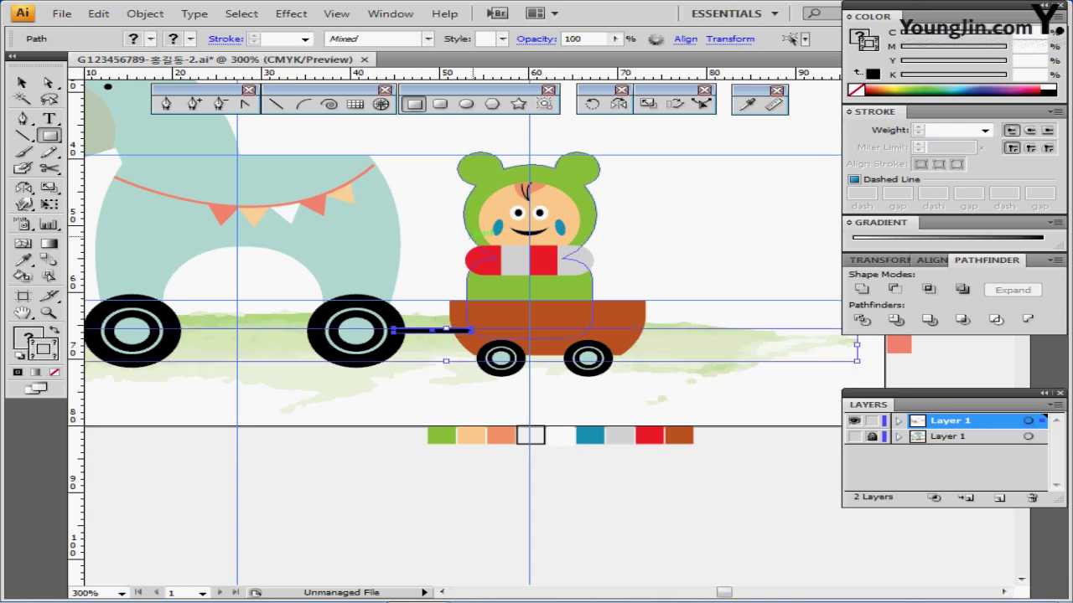
key(ctrl+shift+[)
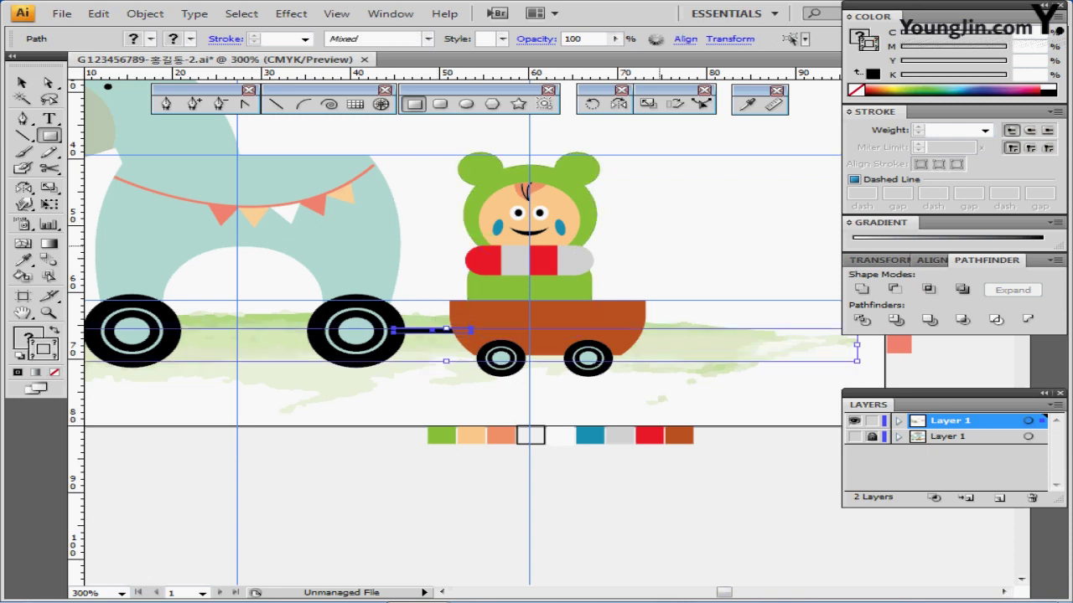
ctrl+click(652, 240)
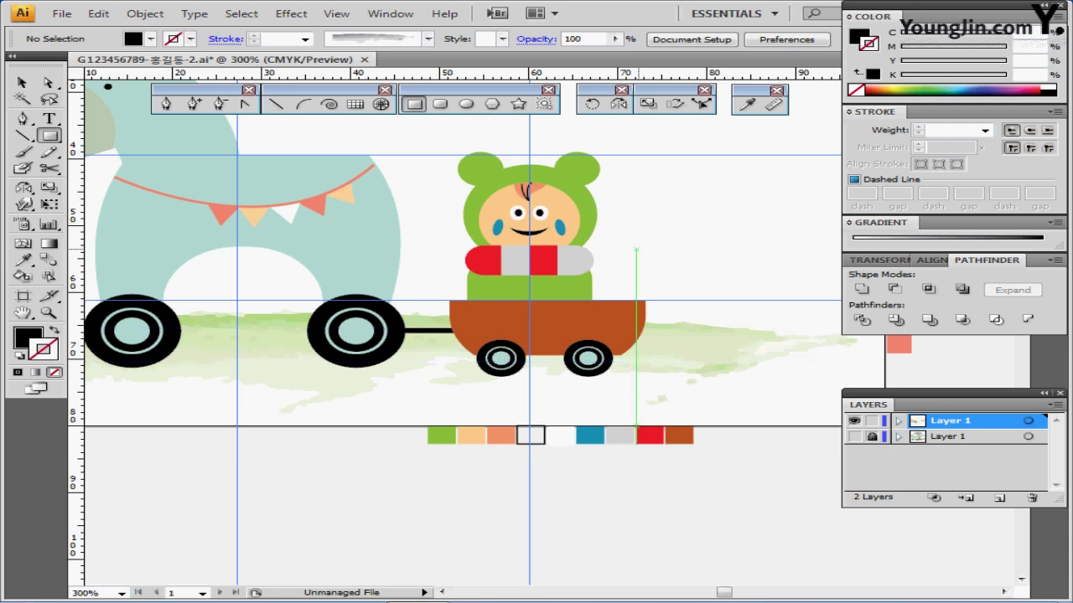
Draw a light blue rectangle without a stroke, about 10.8 by 4.5 mm, over the reference outline's lower-right toy block.
drag(645, 268, 557, 312)
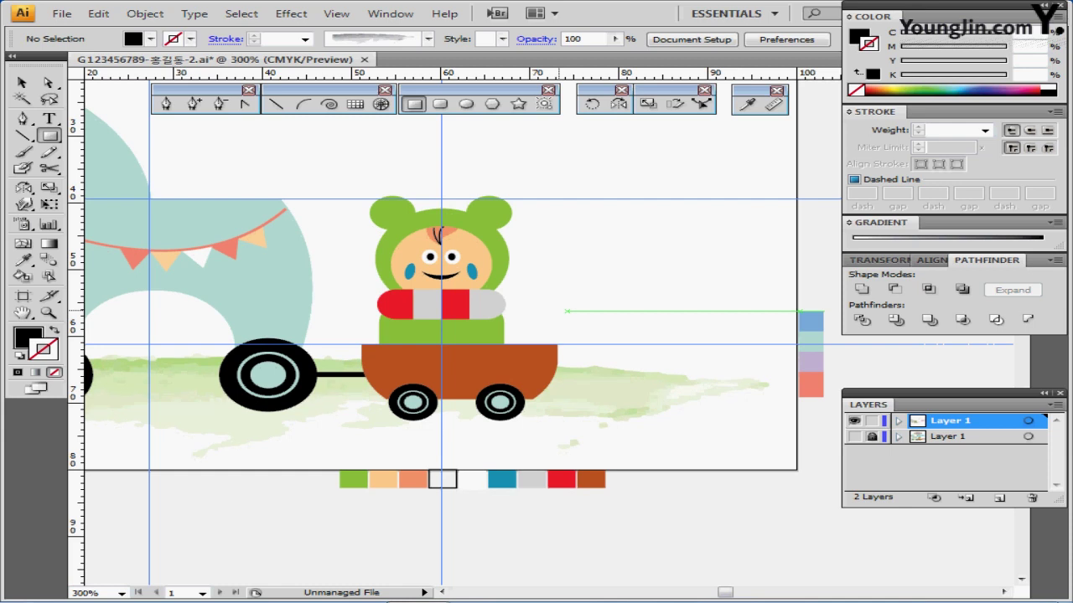
drag(657, 270, 582, 250)
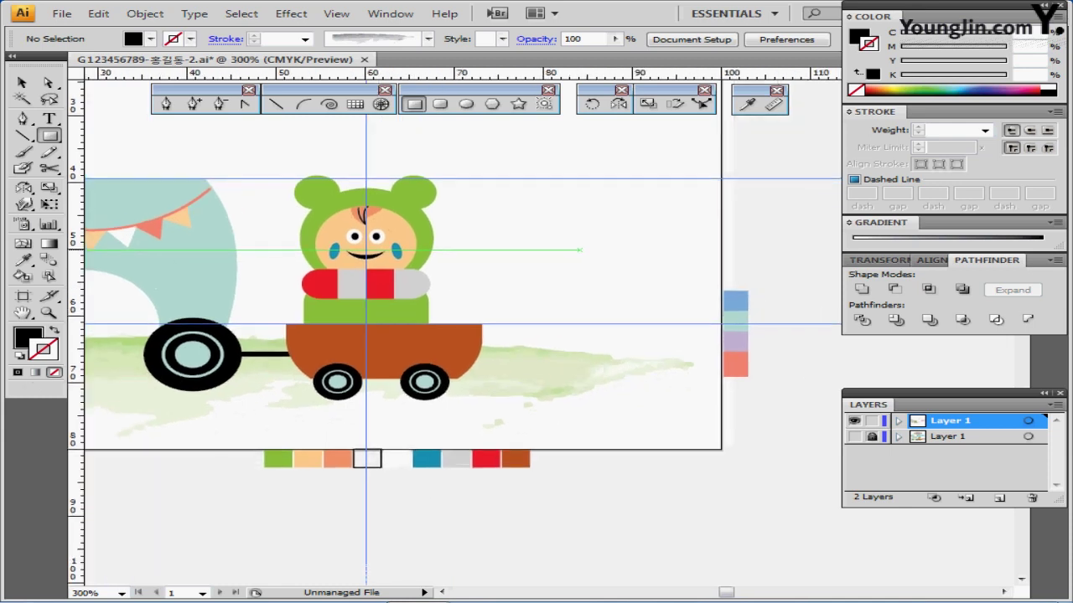
drag(491, 292, 481, 284)
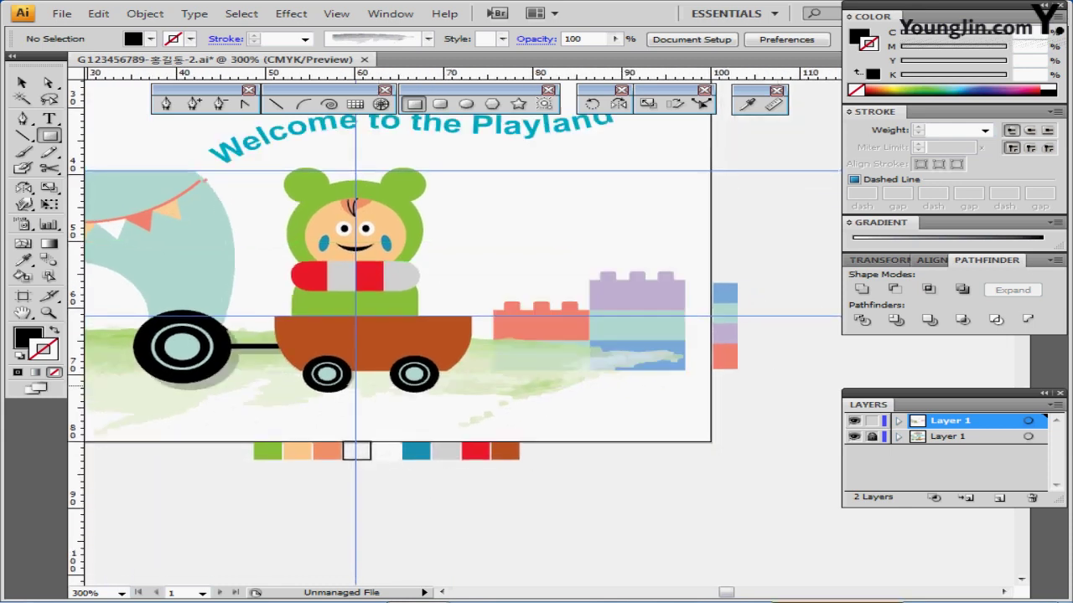
key(ctrl+y)
scroll(452, 335, down, 1)
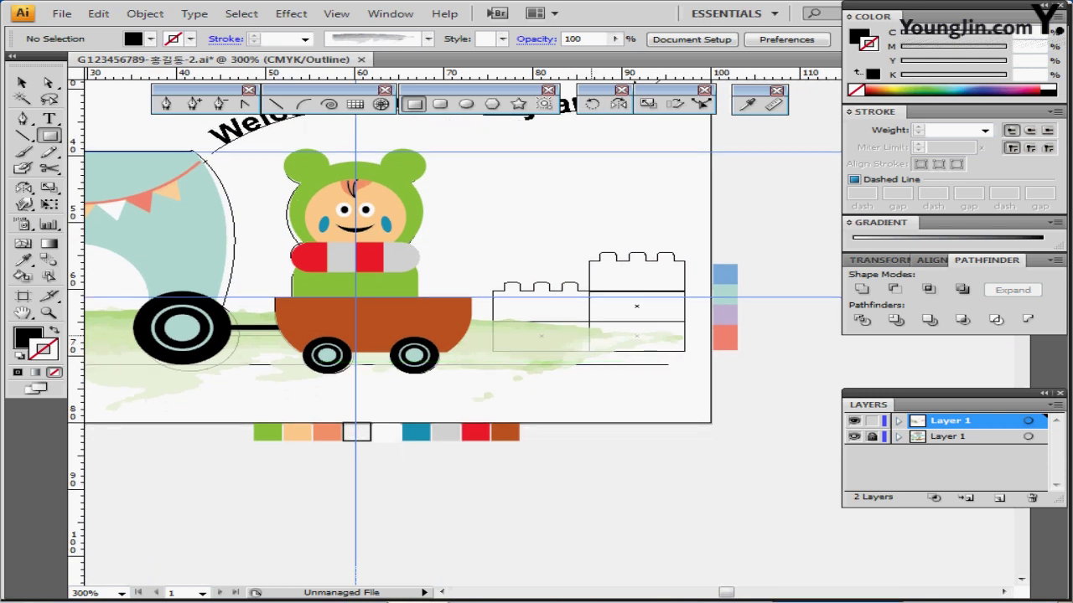
key(ctrl+equal)
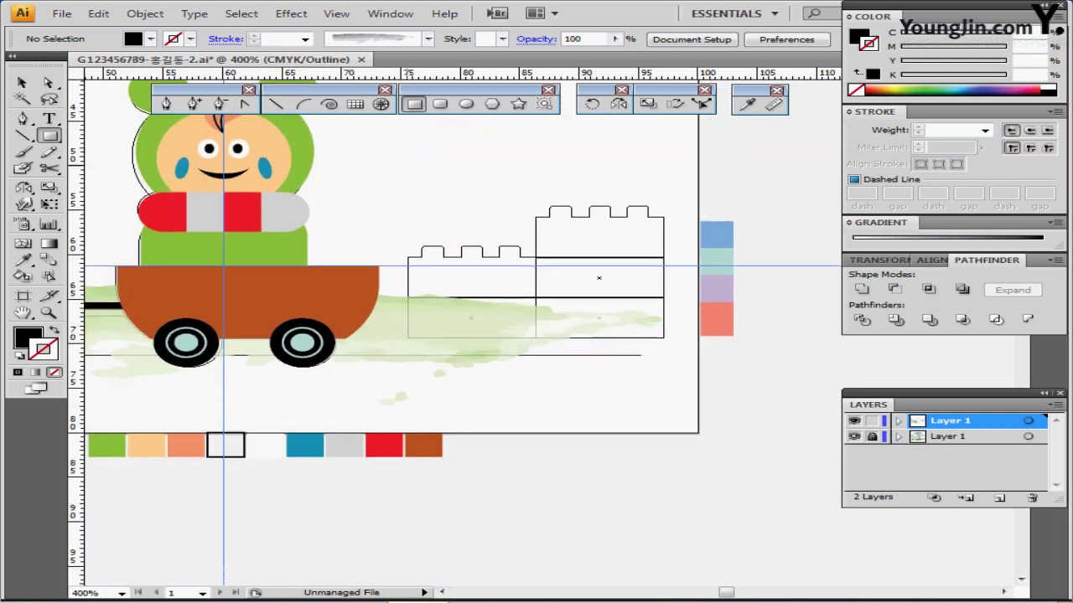
ctrl+click(716, 236)
key(ctrl+shift+a)
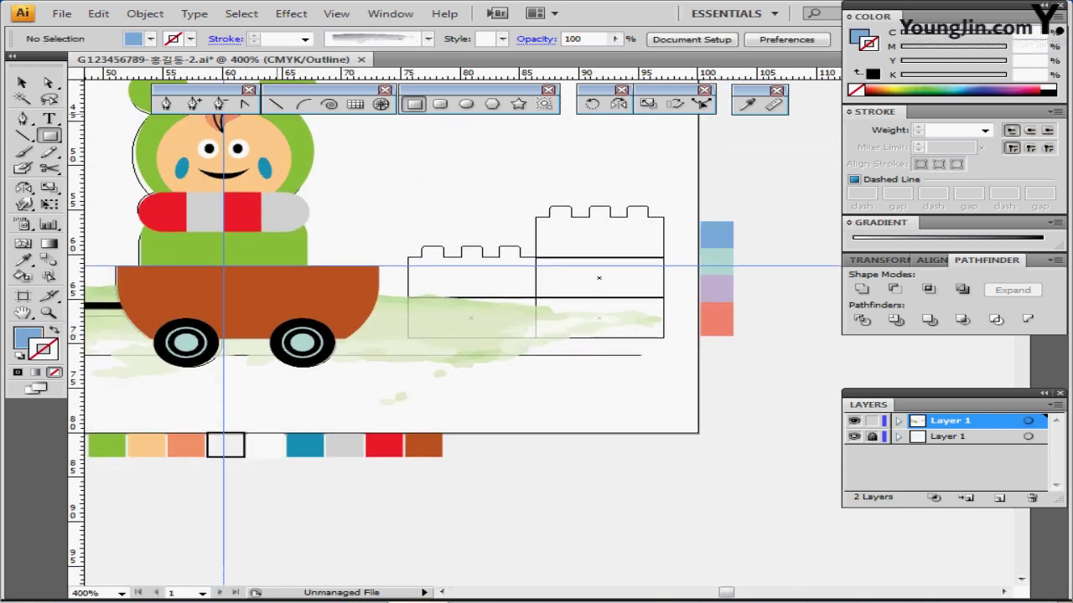
drag(536, 297, 664, 337)
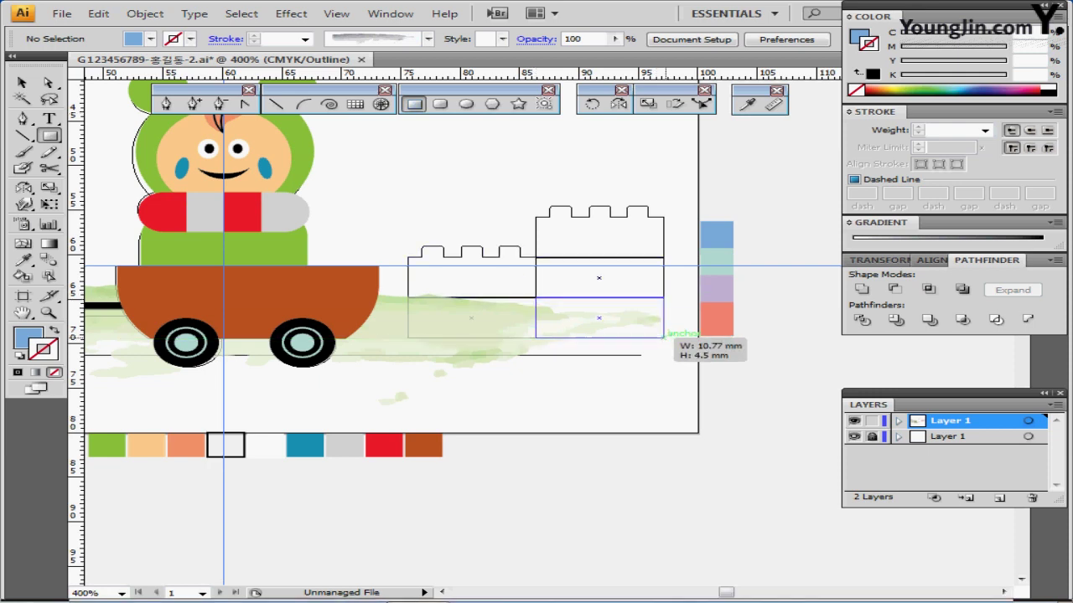
drag(664, 337, 663, 336)
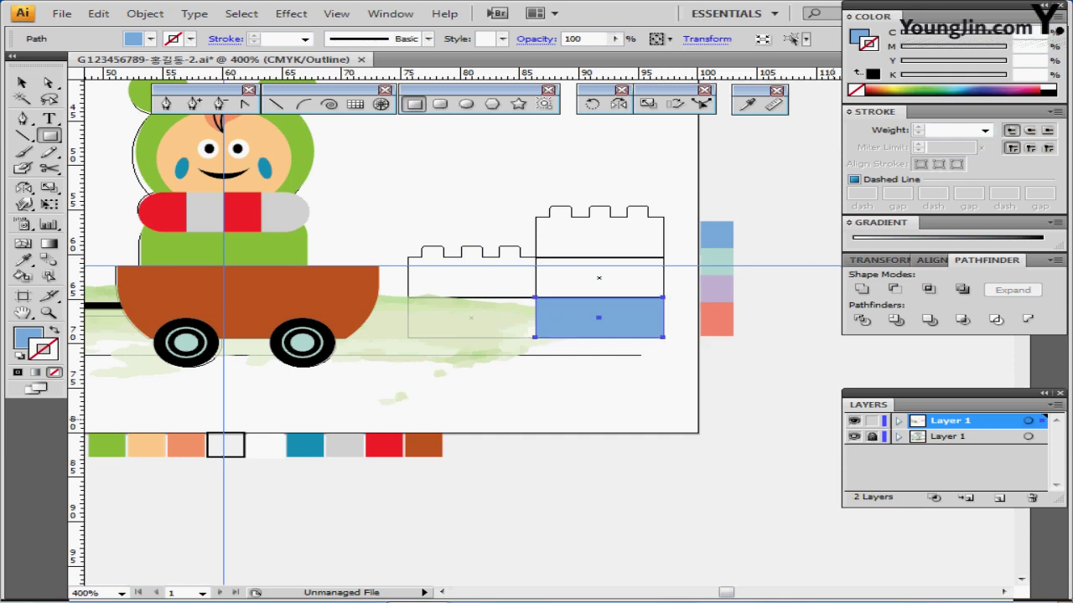
key(ctrl+y)
key(ctrl)
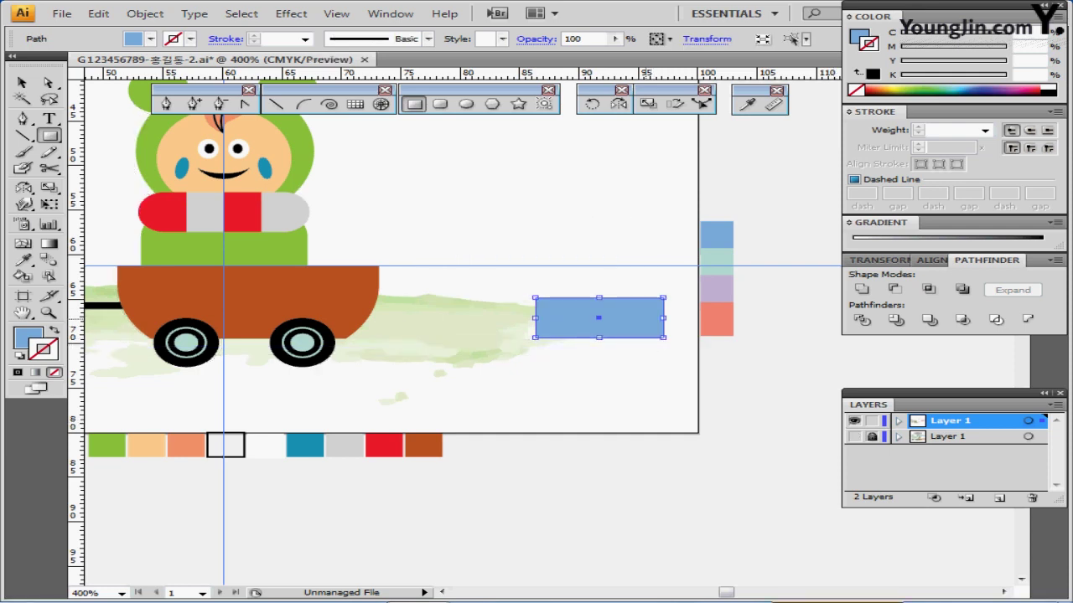
Stack two copies of the blue block directly above it, coloring the top one lavender and the middle one mint from the swatches.
drag(644, 322, 644, 283)
key(ctrl+d)
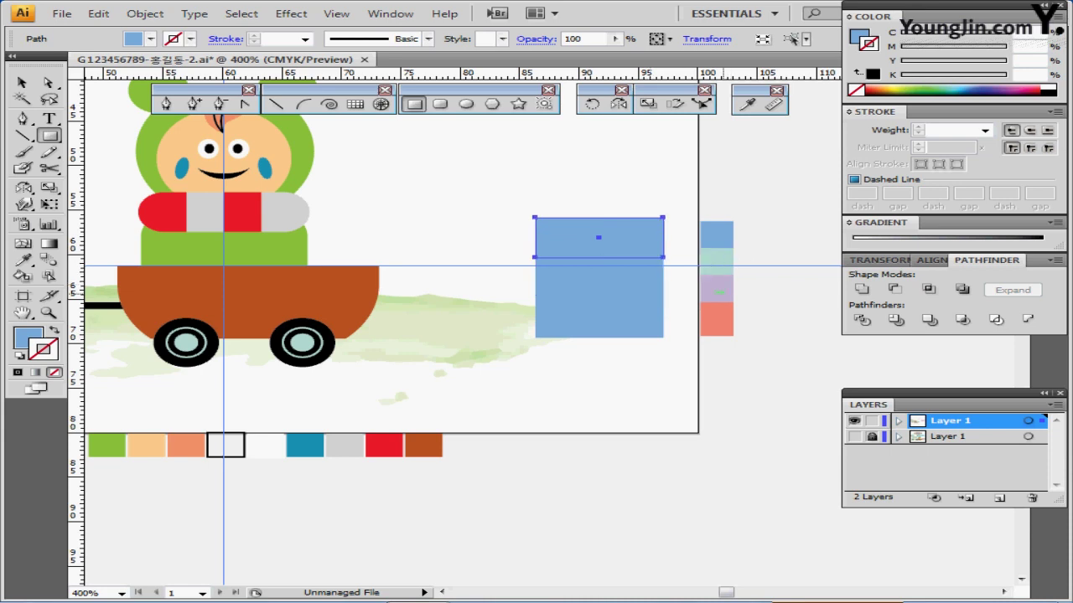
key(i)
click(718, 292)
ctrl+click(641, 281)
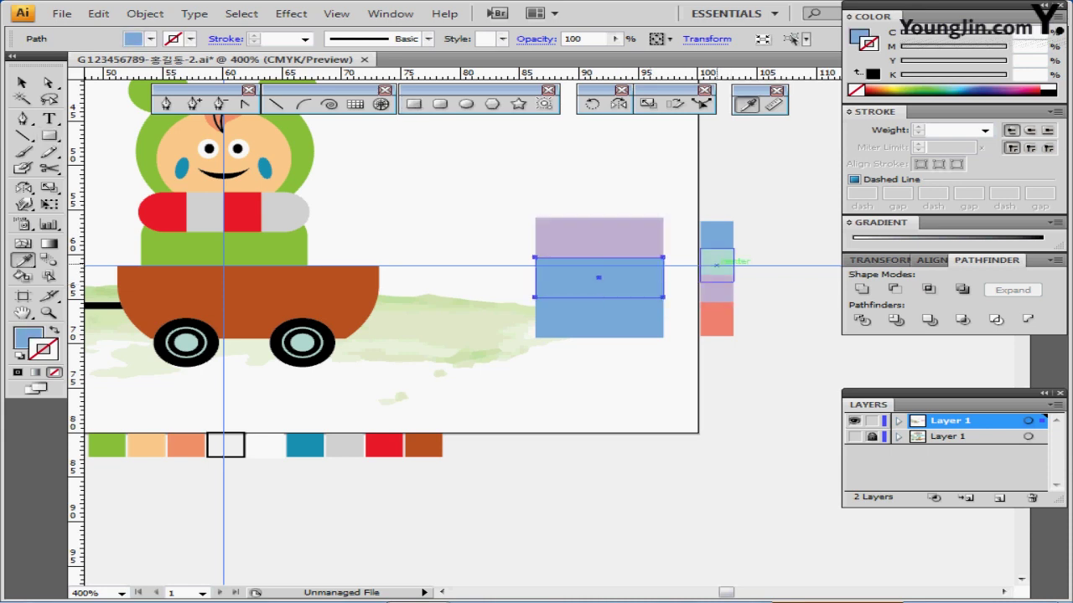
click(716, 265)
ctrl+click(673, 193)
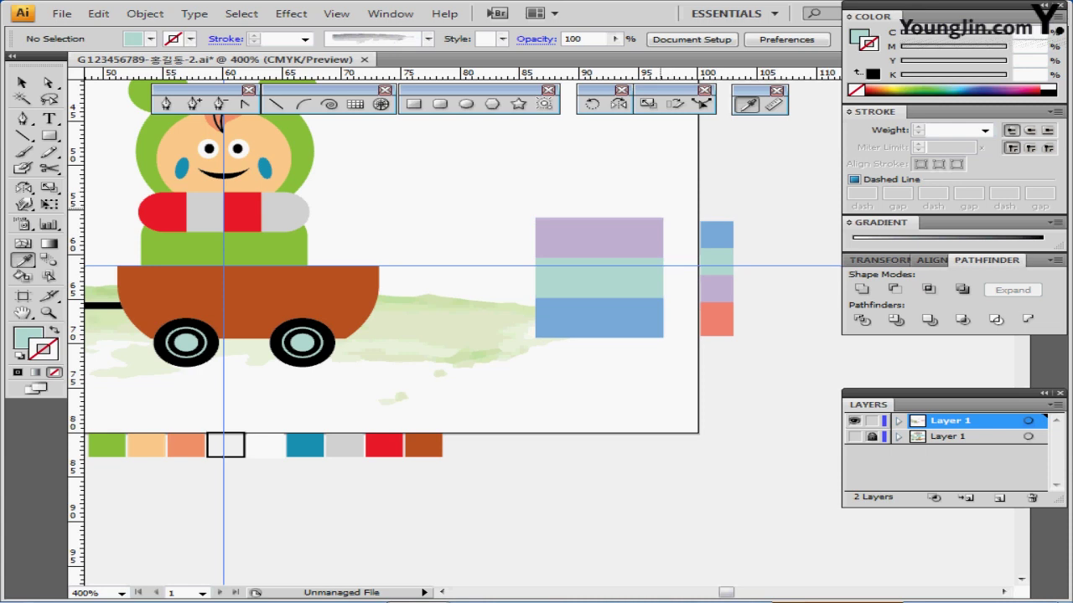
Draw a lavender rounded rectangle about 1.8 by 3.2 mm with slightly rounded corners as a stud overlapping the lavender block's upper edge.
ctrl+click(642, 245)
key(ctrl+=)
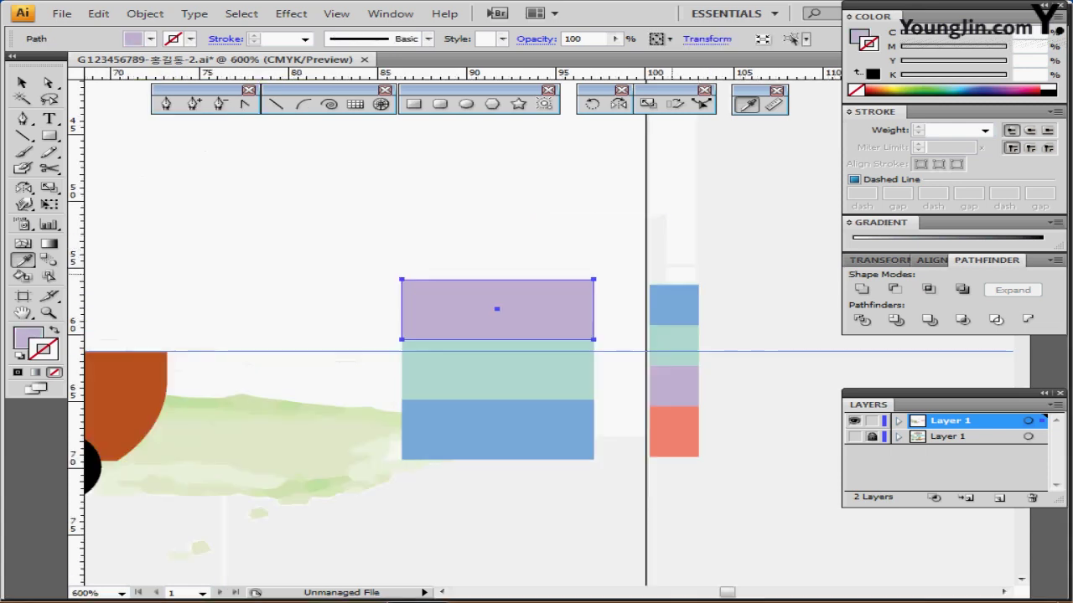
key(ctrl+=)
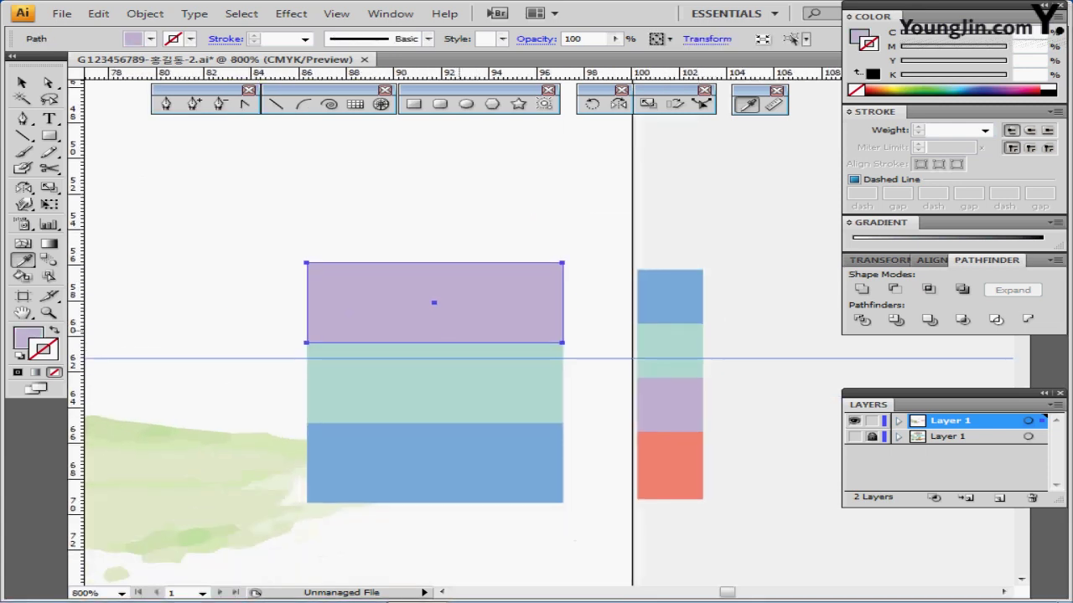
click(440, 103)
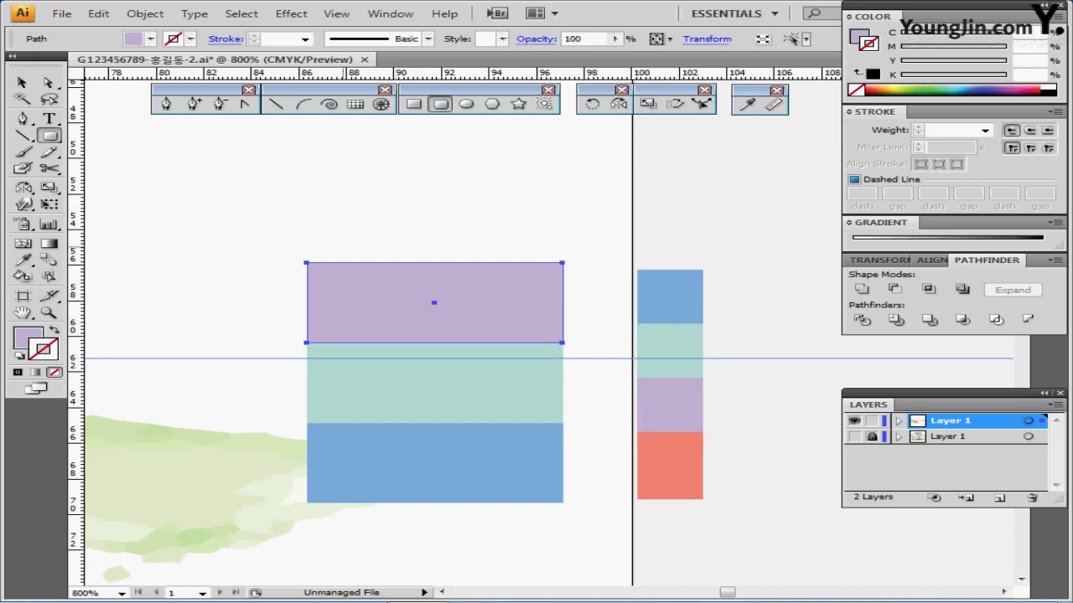
drag(338, 226, 381, 281)
key(Left)
key(Right)
key(Down)
key(Down)
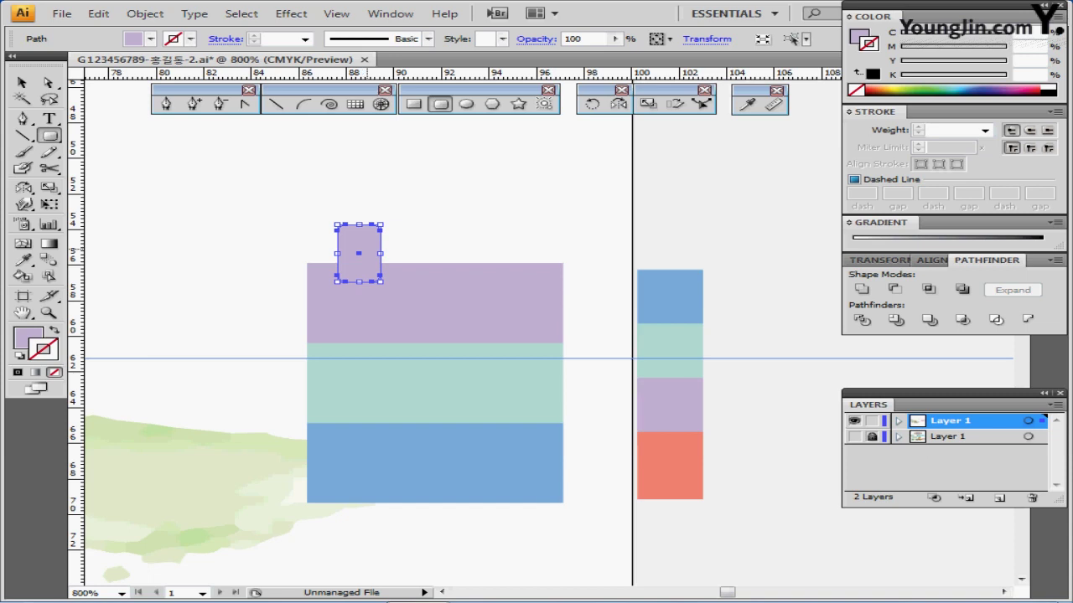
Copy the stud horizontally twice at equal spacing to make a row of three, and deselect.
drag(359, 253, 434, 253)
key(ctrl+d)
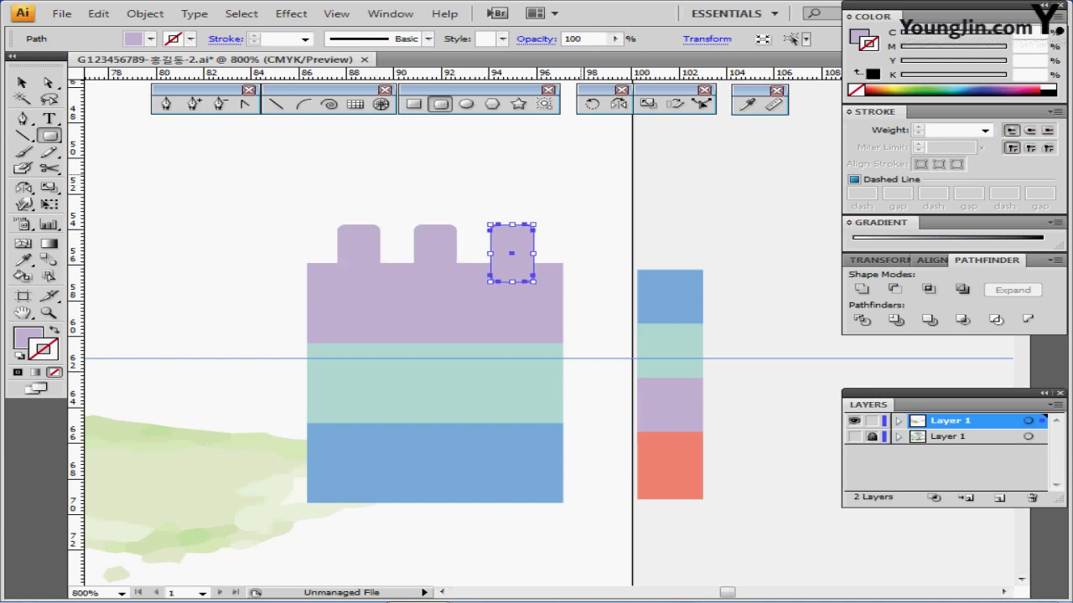
key(ctrl+shift+a)
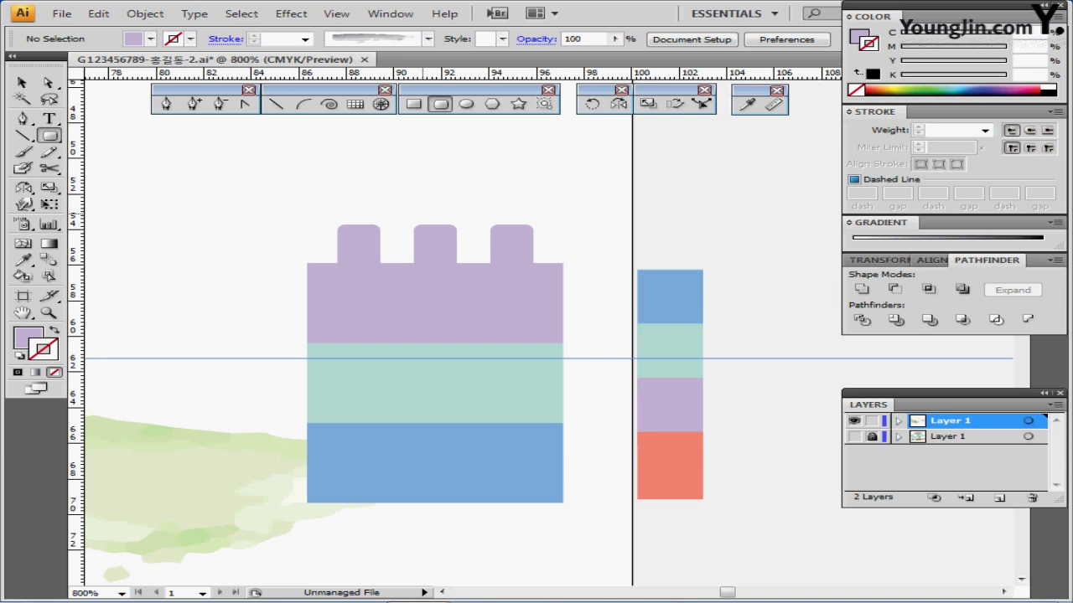
Nudge the three studs slightly left and down, and unite them with the lavender block into one shape.
drag(323, 201, 564, 241)
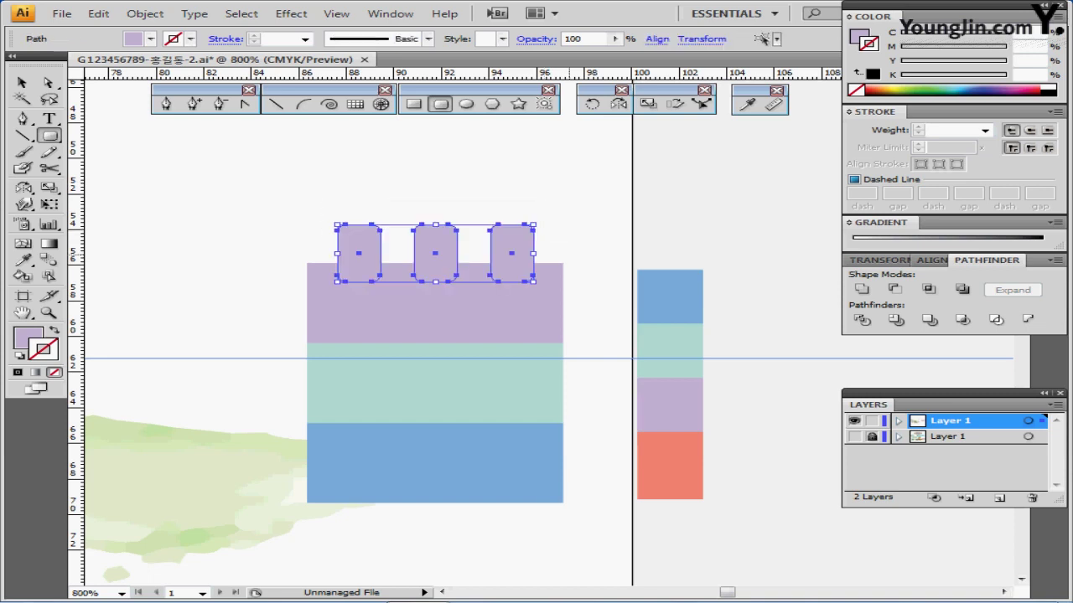
key(Left)
key(Left)
key(Left)
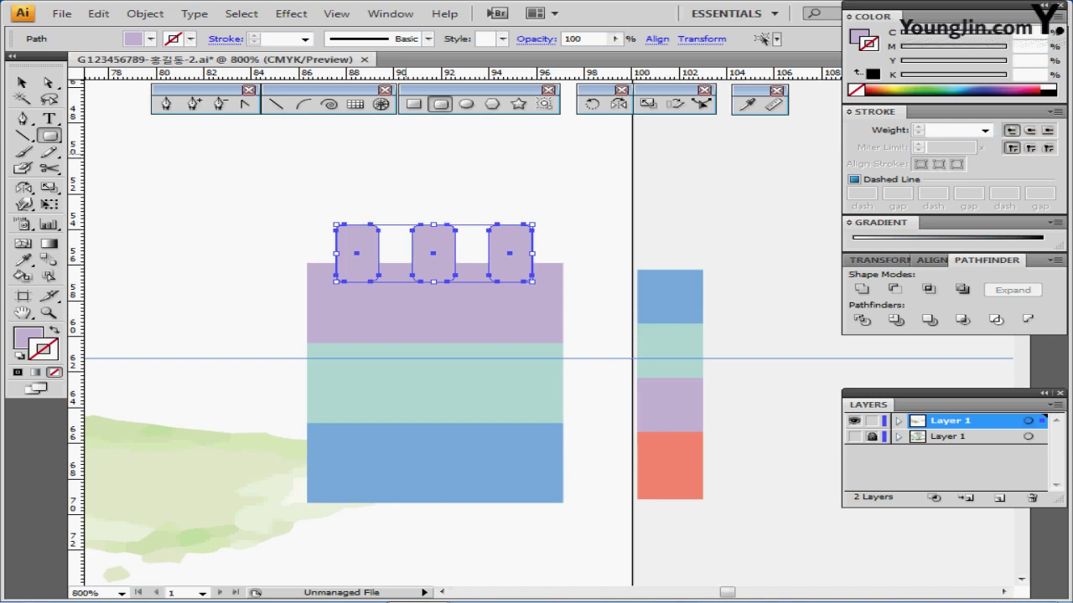
key(Down)
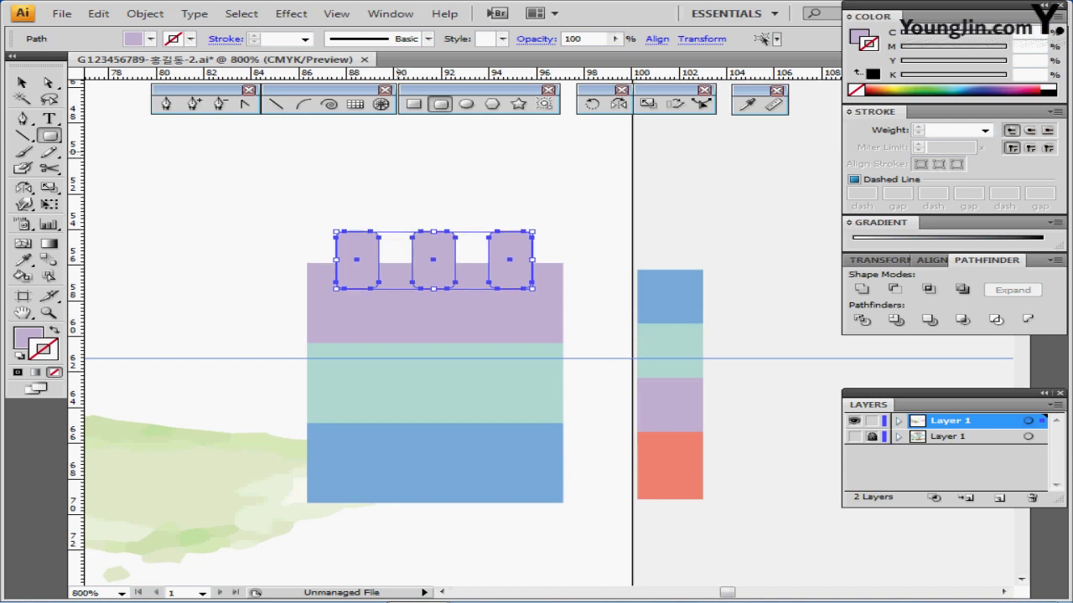
drag(314, 195, 534, 297)
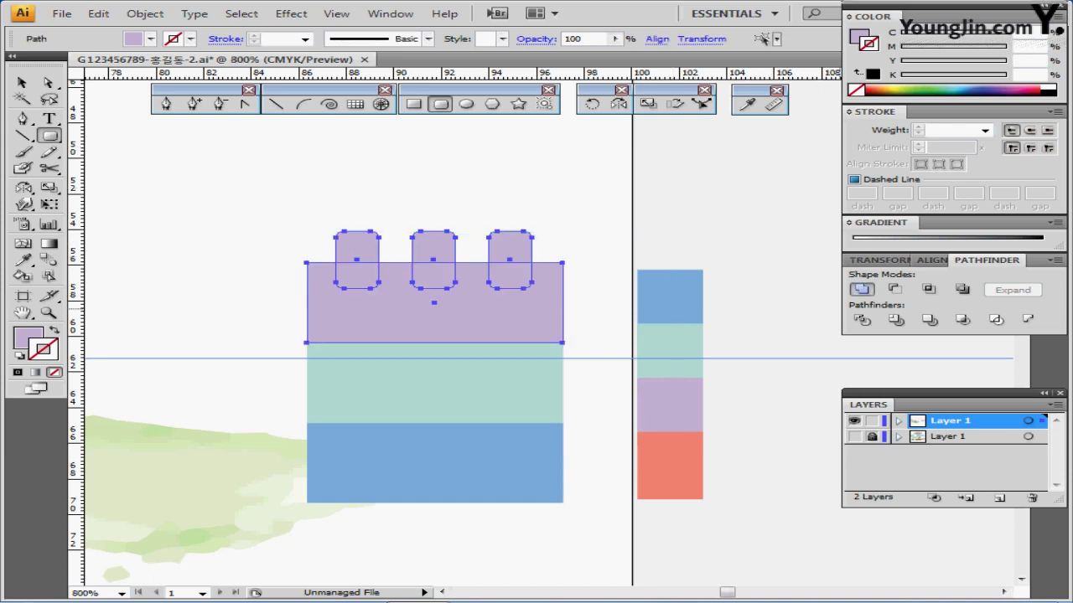
click(861, 288)
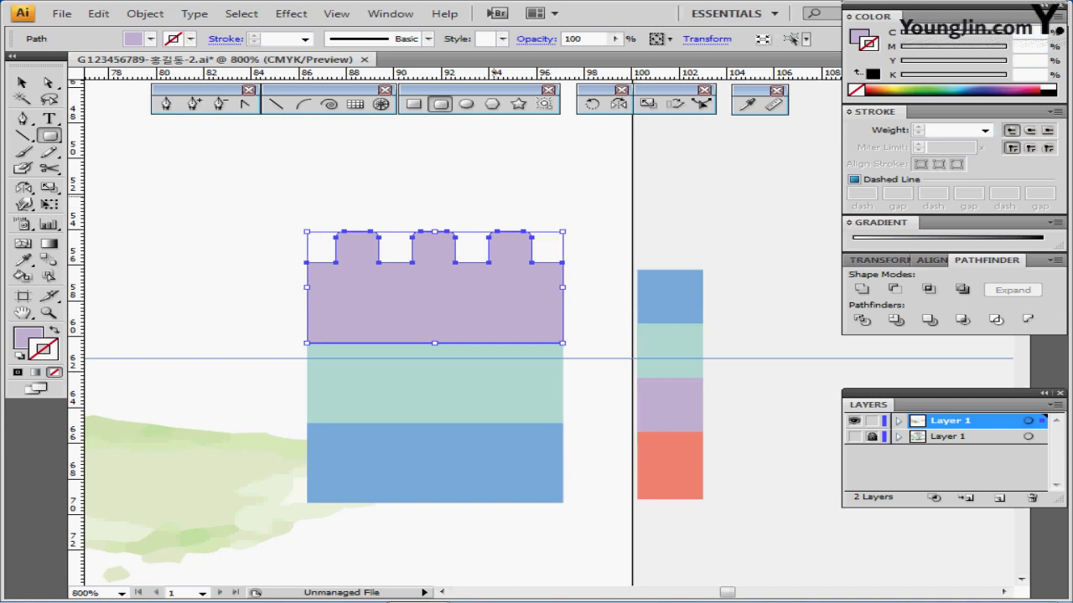
Copy the studded lavender block and the mint block one row lower, flush against the left side of the stack, and deselect.
key(ctrl+minus)
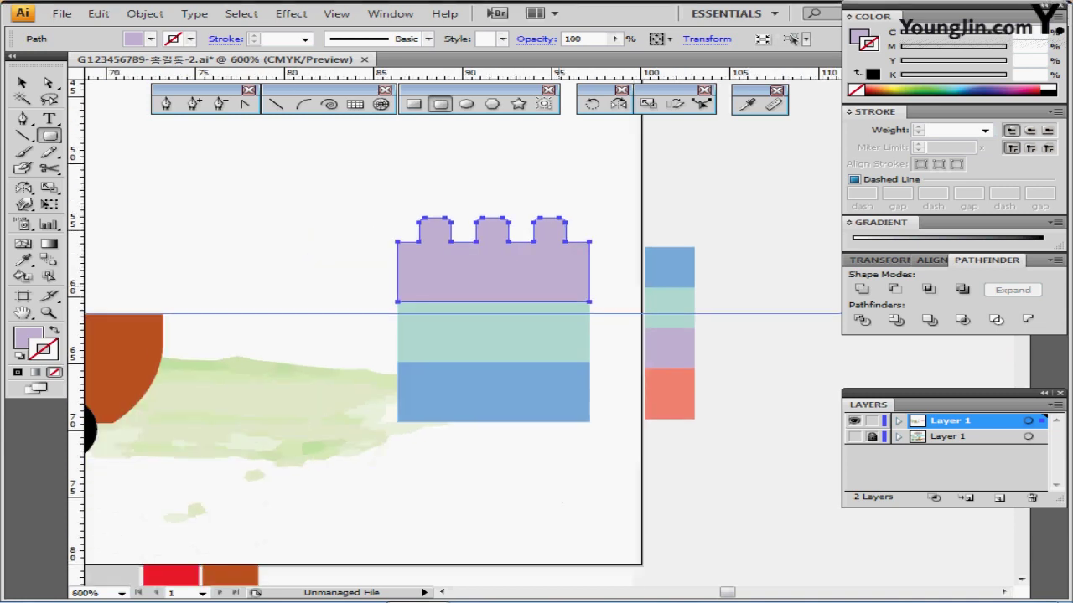
ctrl+shift+click(506, 337)
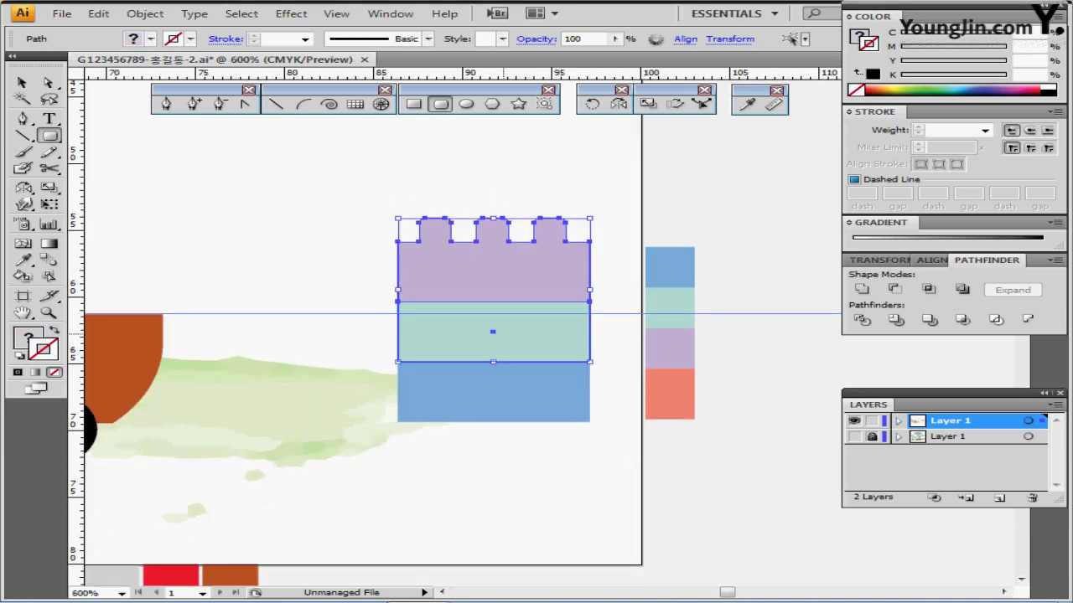
drag(544, 302, 363, 362)
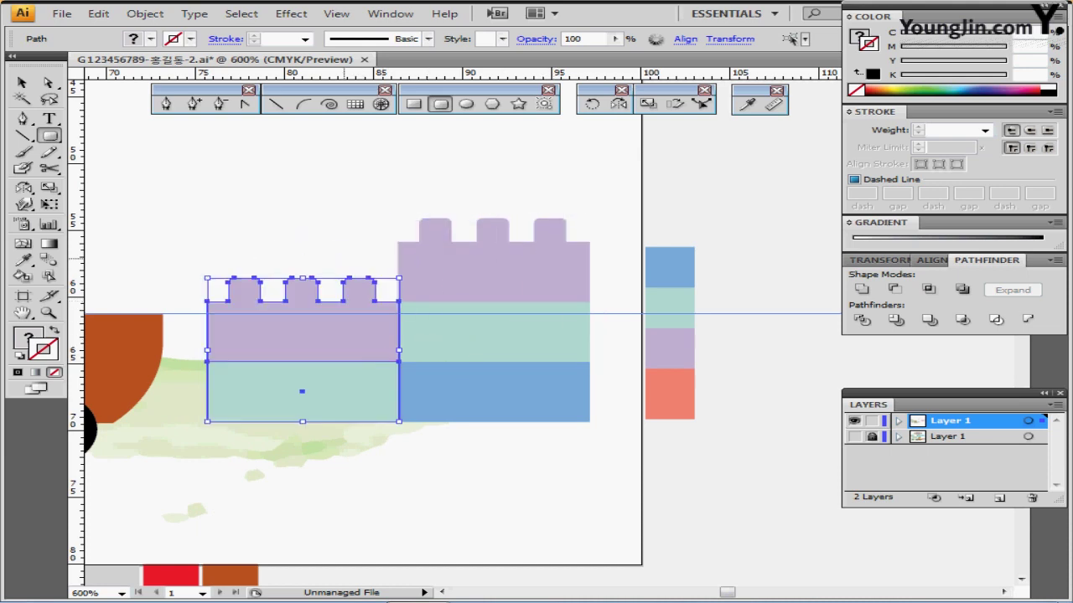
key(ctrl+shift+a)
Recolor the copied studded block with the coral swatch and deselect it.
ctrl+click(359, 321)
click(678, 398)
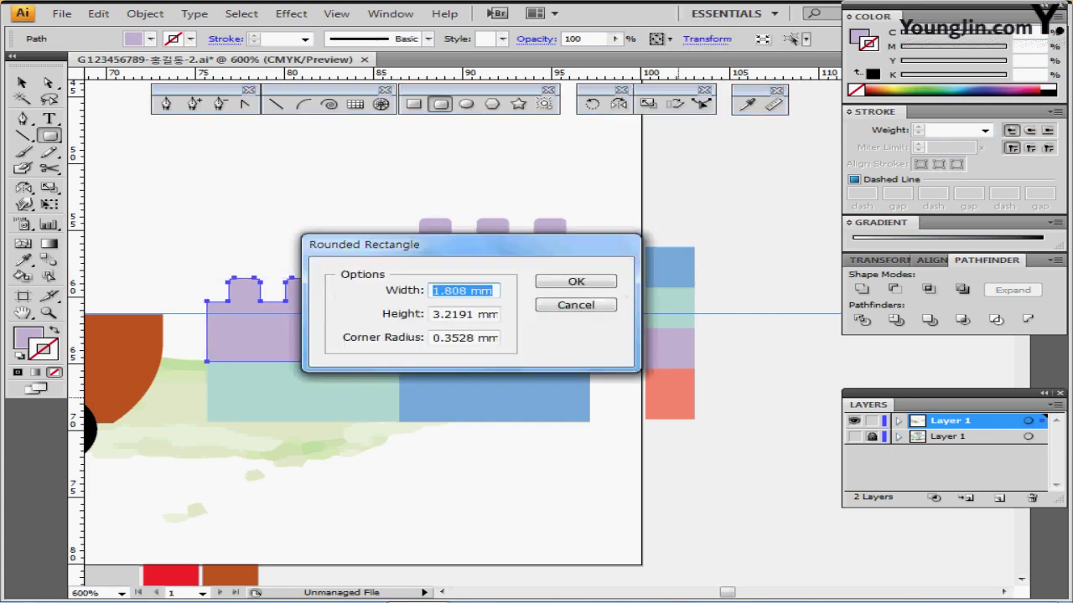
click(575, 305)
key(Escape)
key(i)
click(669, 394)
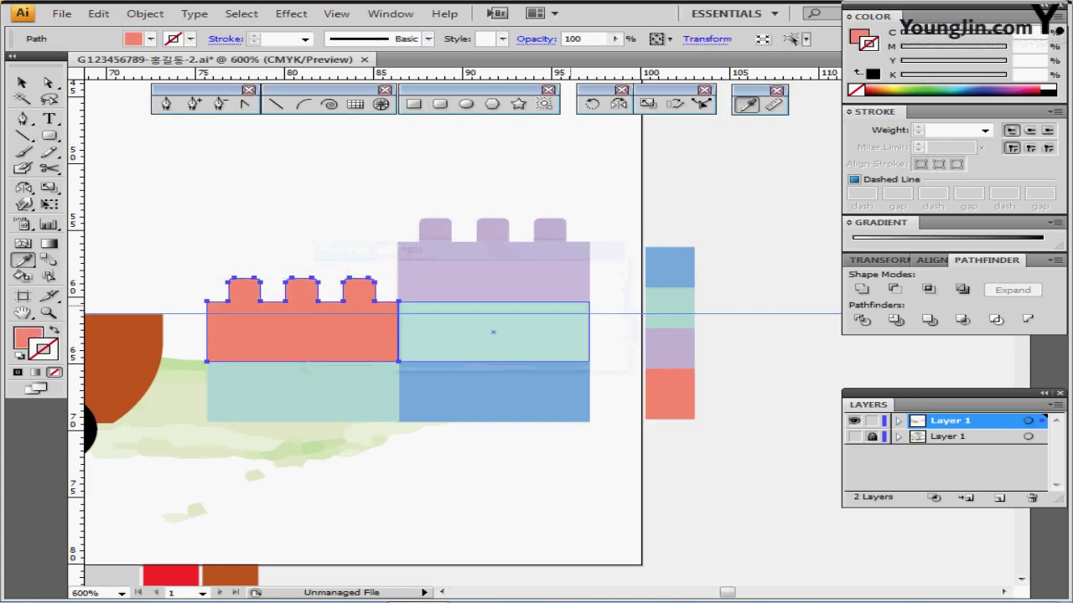
key(ctrl+shift+a)
Ready the Pen tool with no fill and a coral 1 pt stroke, and show the locked reference layer.
key(ctrl+minus)
key(ctrl+minus)
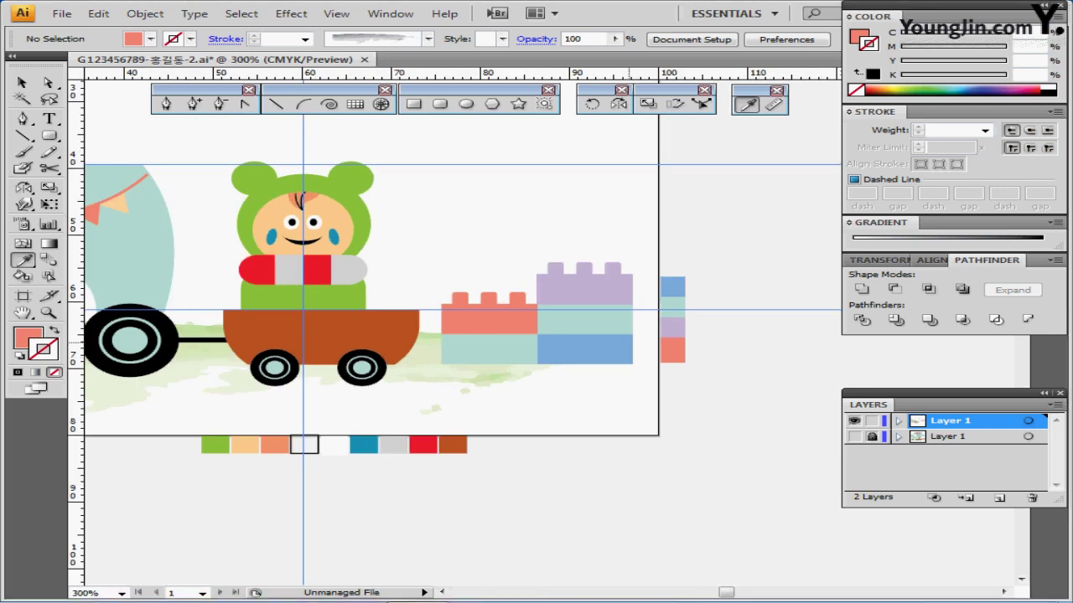
drag(618, 344, 701, 435)
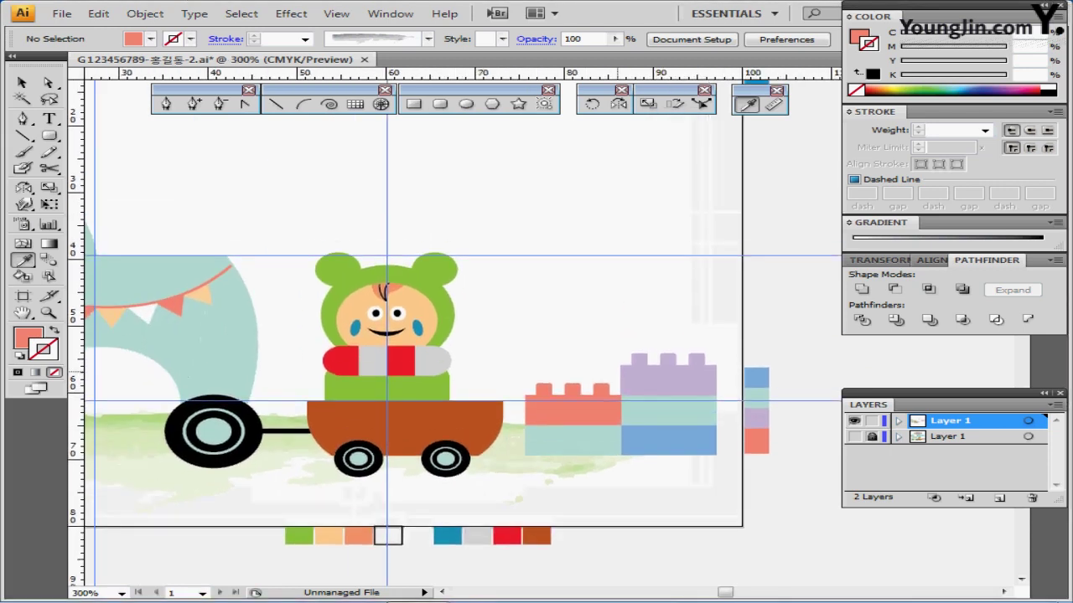
drag(618, 372, 622, 386)
drag(541, 277, 578, 278)
drag(502, 399, 516, 439)
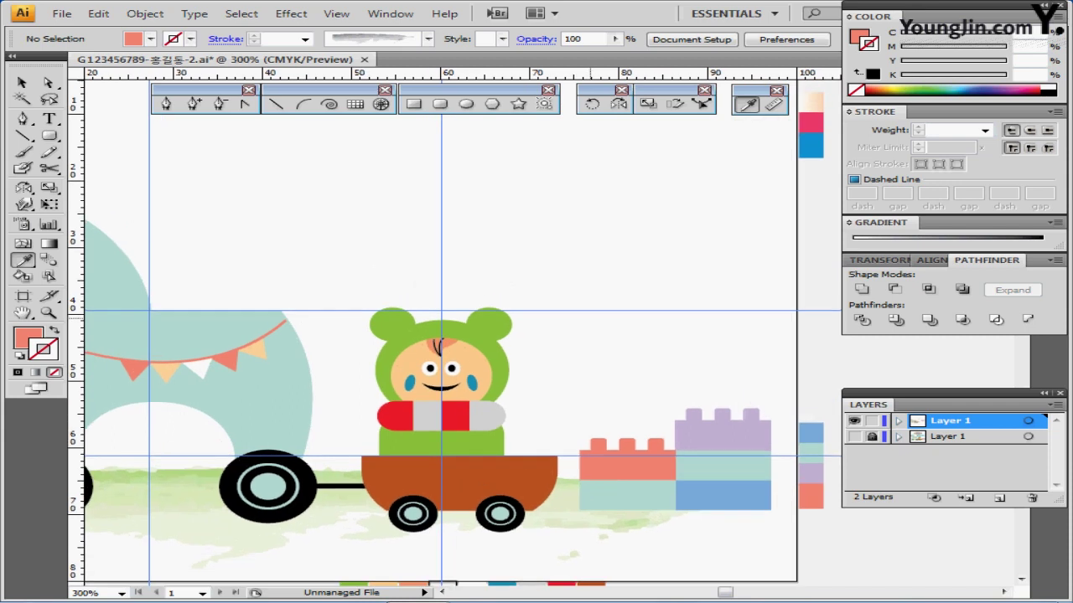
drag(591, 318, 579, 318)
drag(502, 440, 506, 437)
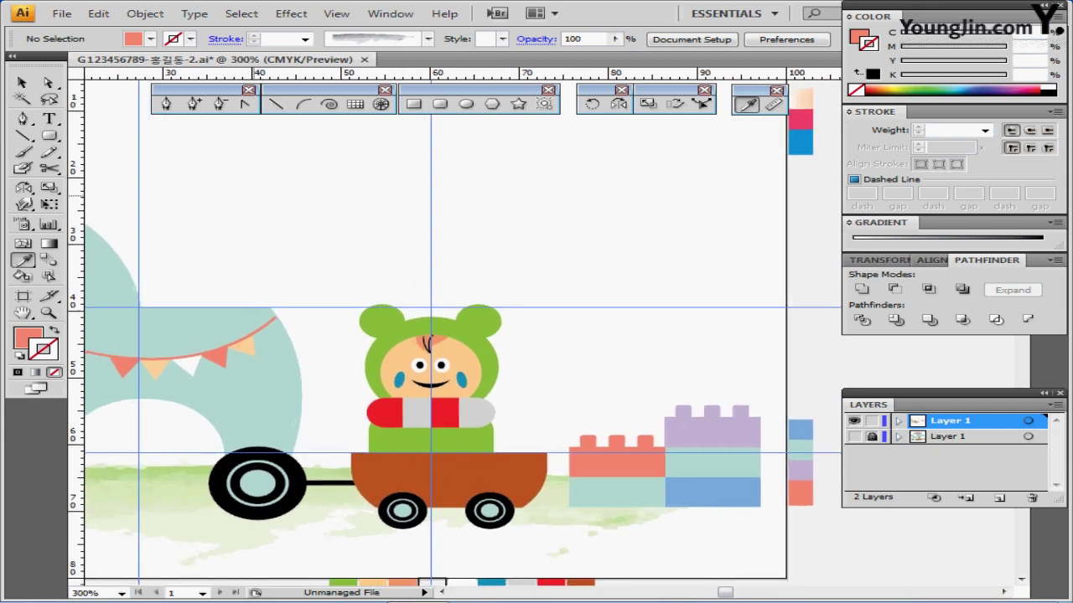
key(p)
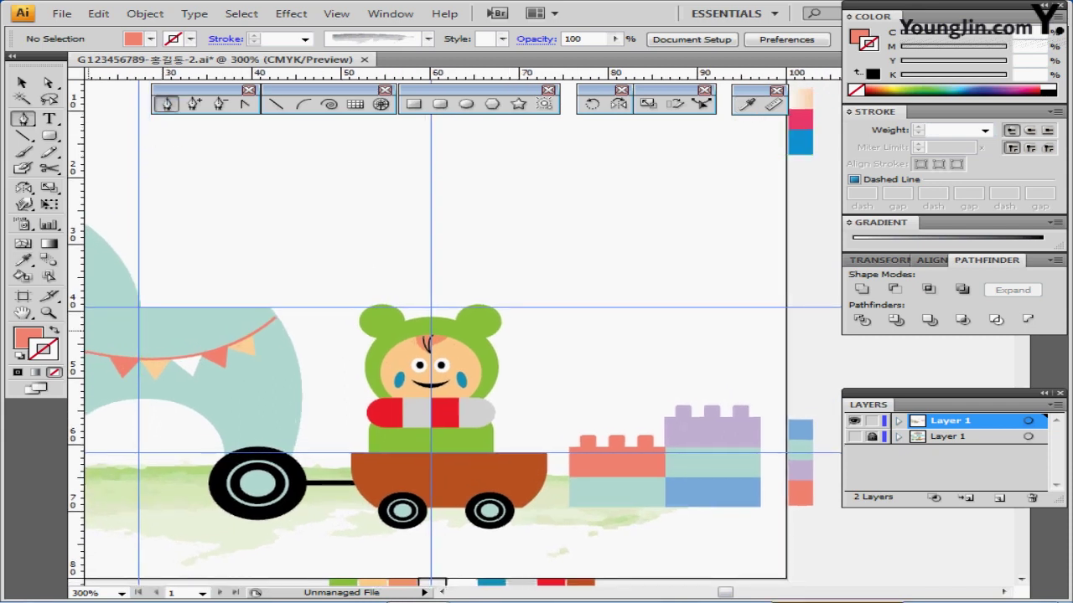
key(shift+x)
scroll(335, 263, up, 1)
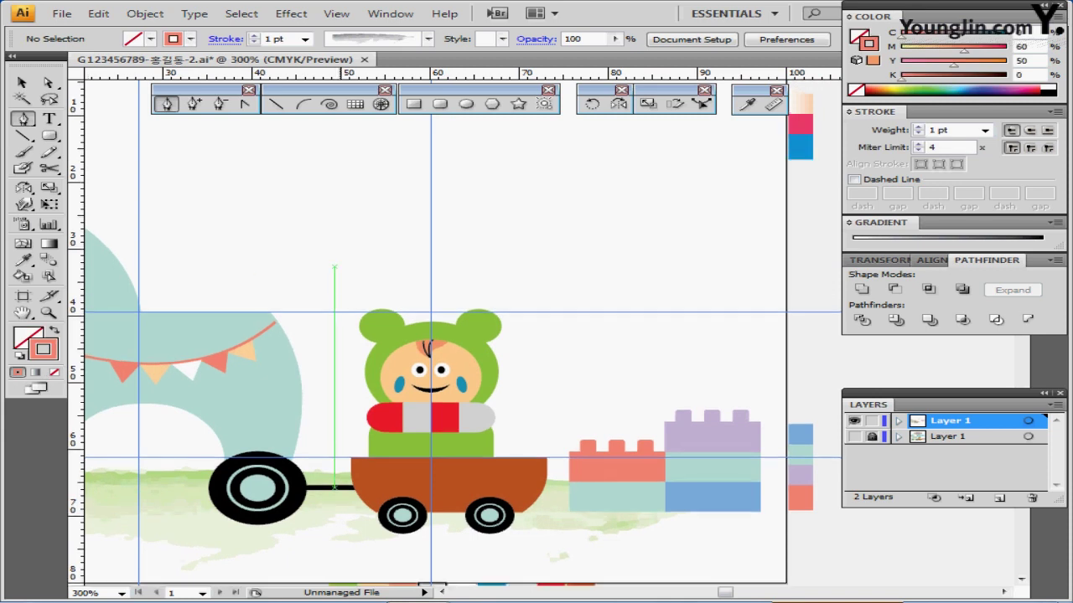
key(ctrl+y)
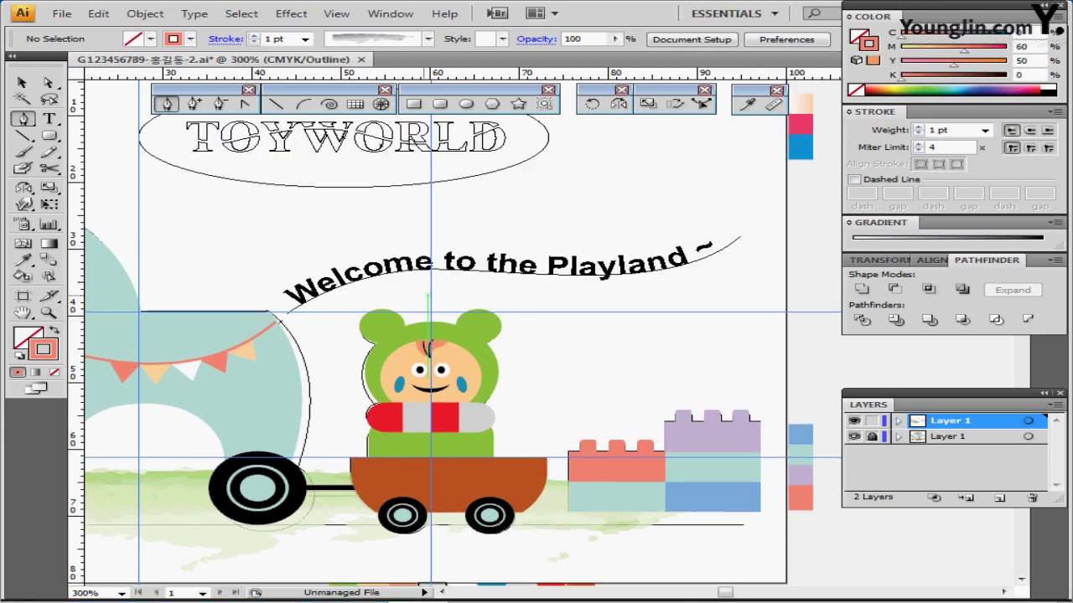
Trace the wavy text baseline above the bear-costumed child as one open curved path, and hide the reference layer.
click(286, 311)
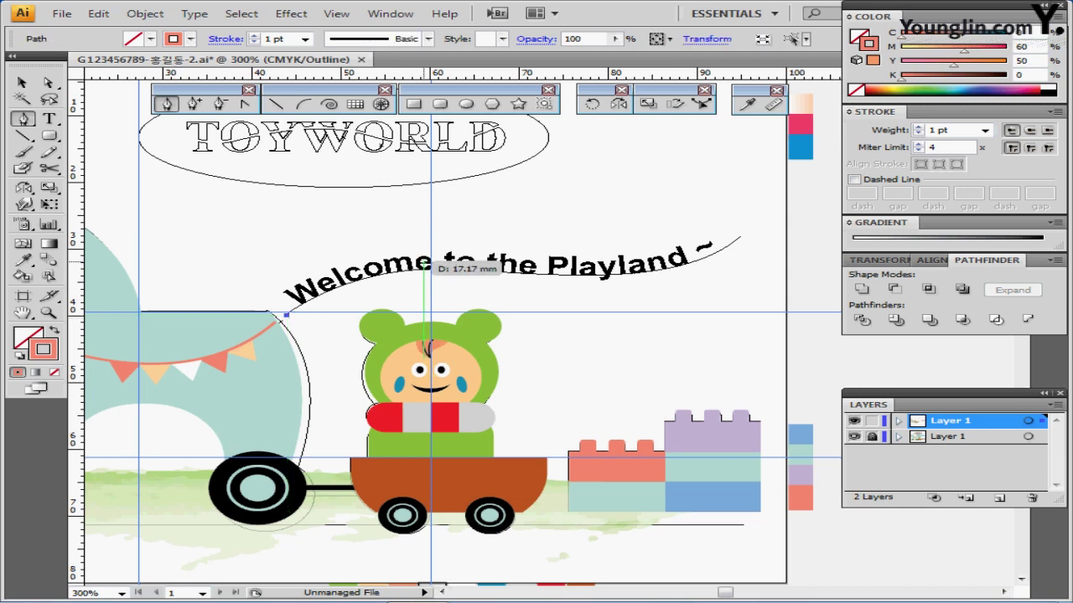
drag(540, 278, 542, 274)
drag(740, 237, 793, 184)
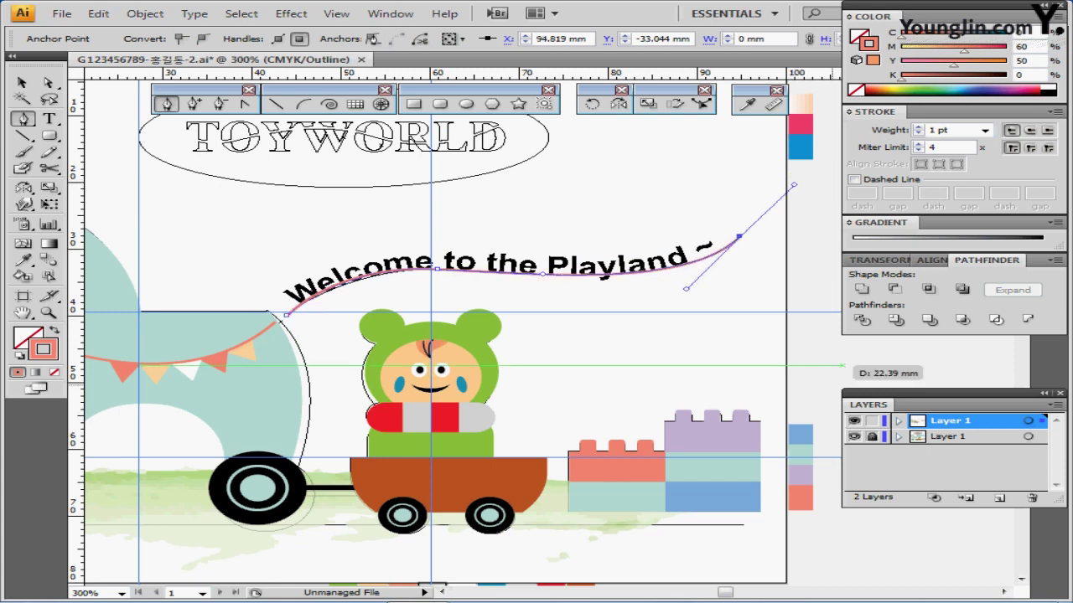
click(854, 436)
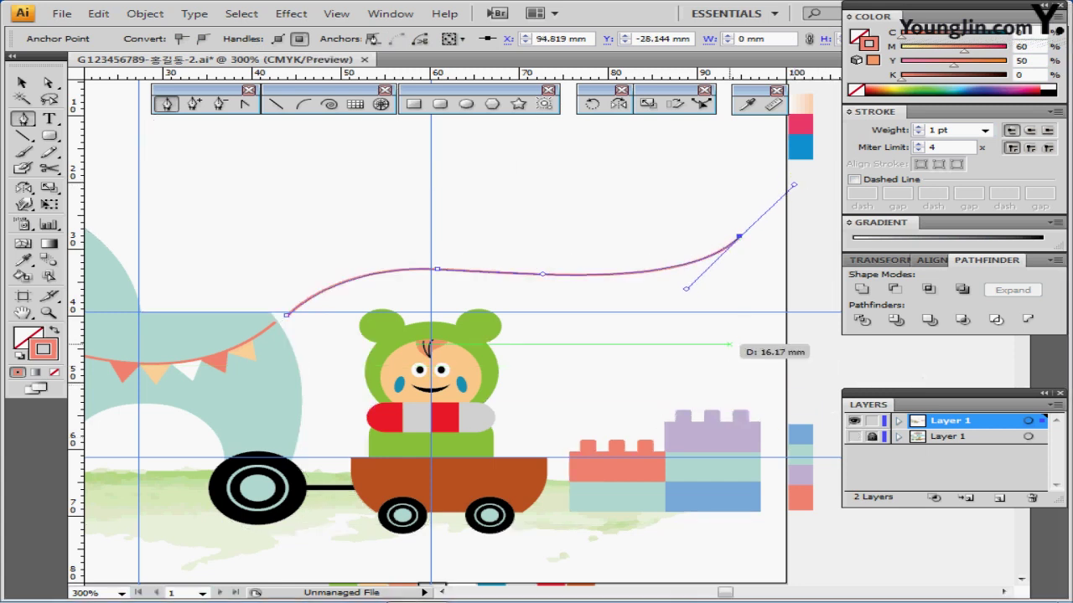
Copy the teal "Welcome to the Playland ~" sample text beside the artboard and deselect it.
scroll(729, 334, down, 1)
drag(728, 325, 657, 245)
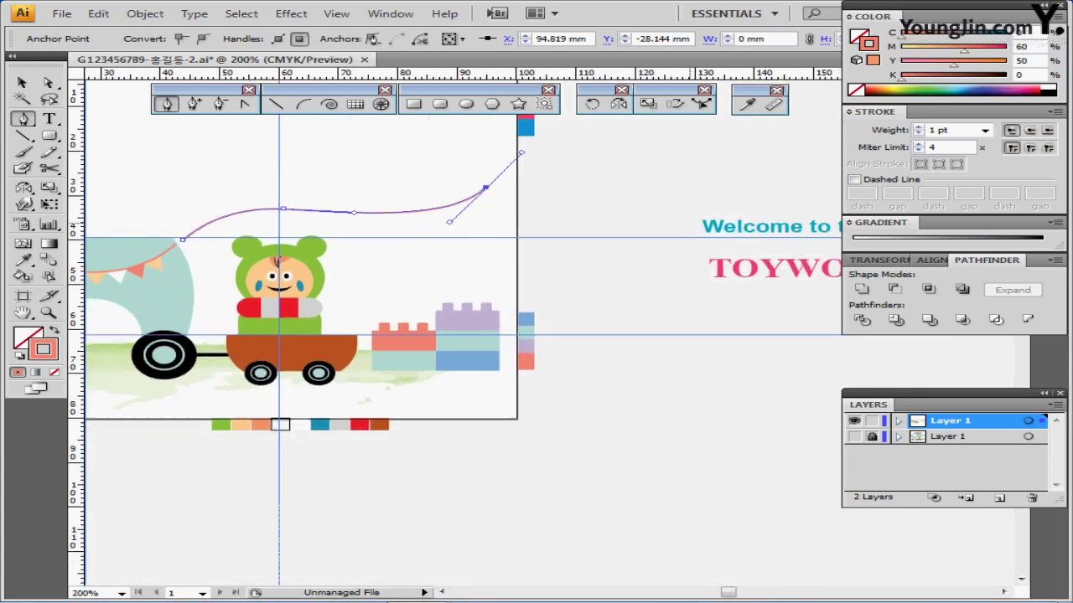
click(49, 119)
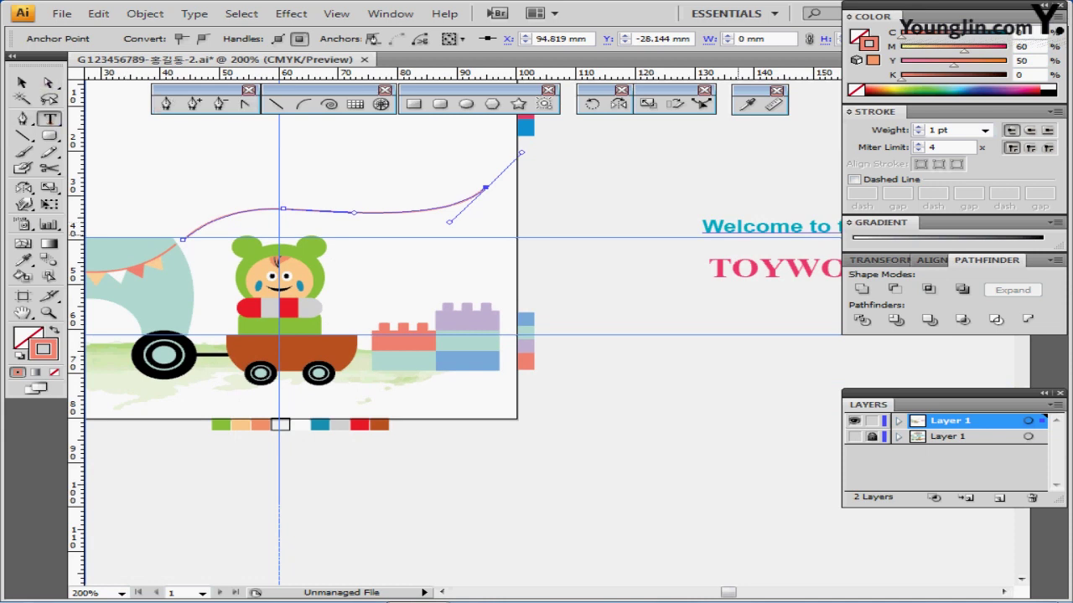
triple_click(740, 228)
key(ctrl+shift+a)
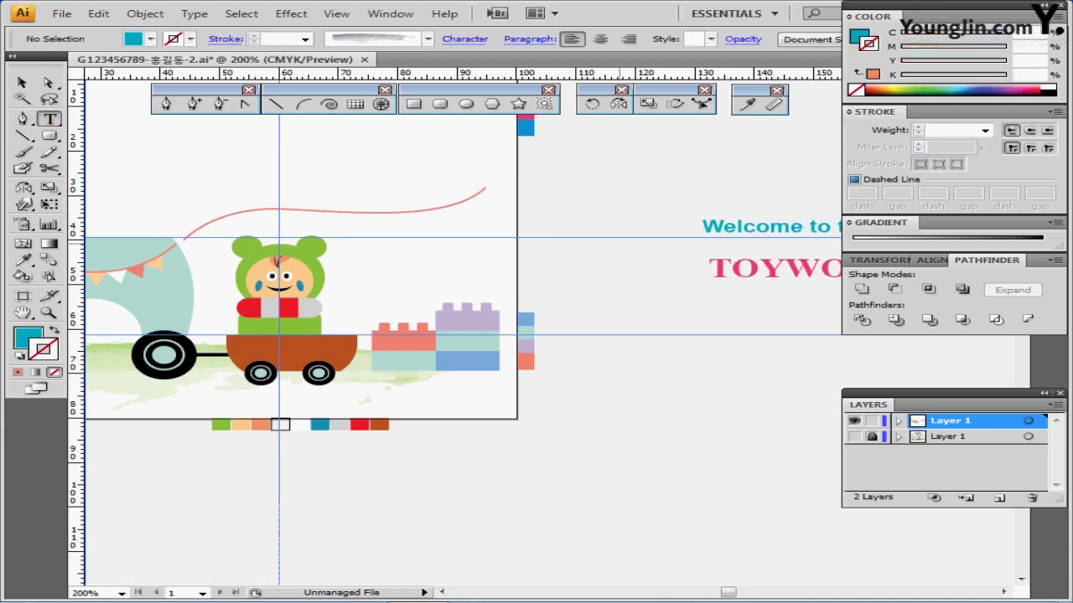
Place the teal bold 11 pt text "Welcome to the Playland ~" along the wavy path and deselect it.
drag(517, 238, 734, 309)
drag(674, 290, 670, 243)
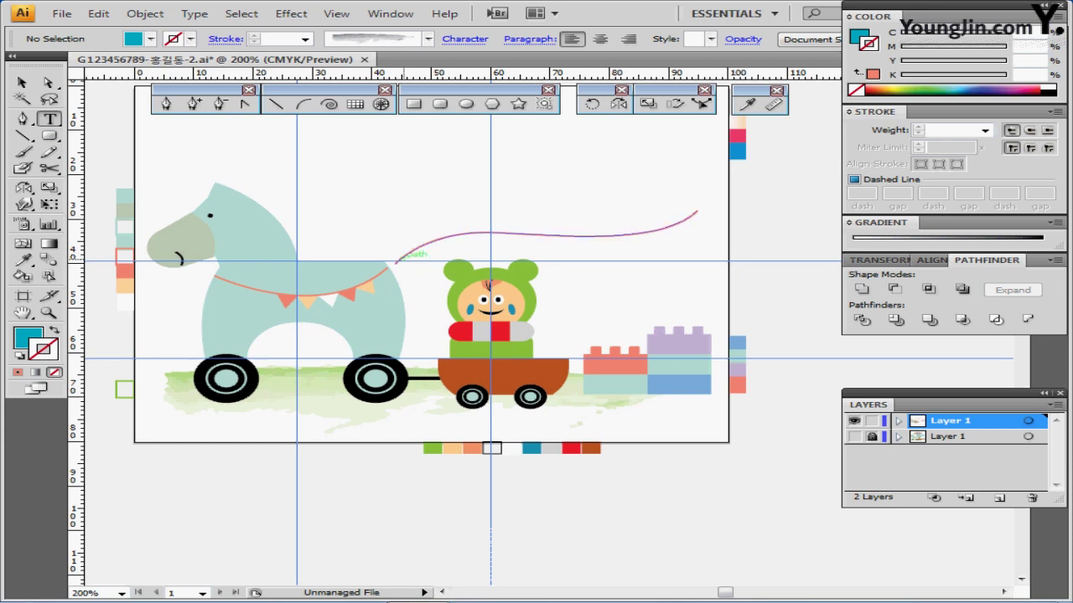
click(396, 259)
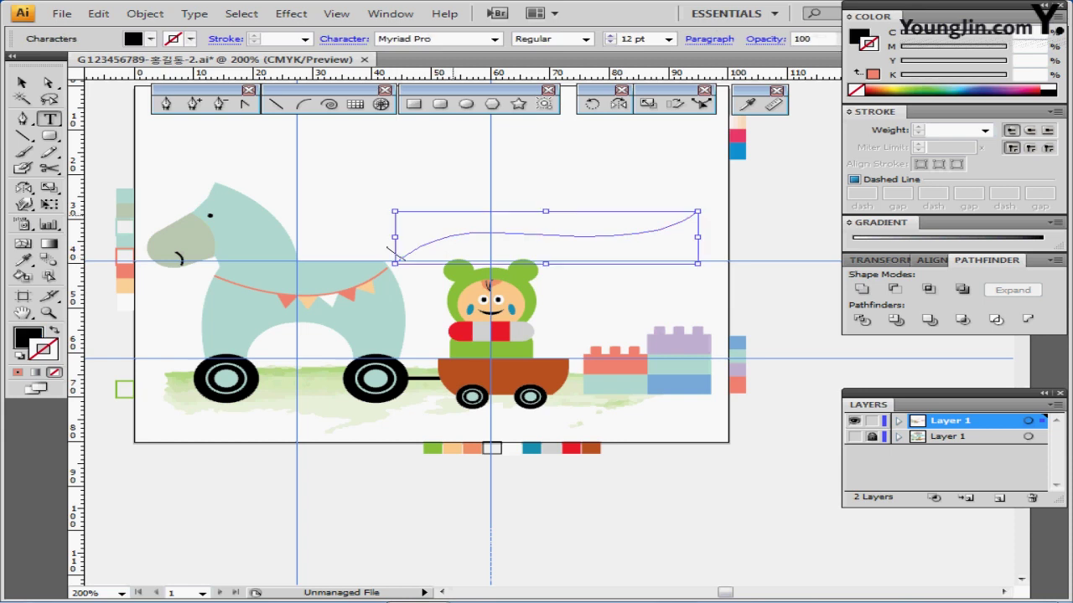
text(Welcome to the Playland ~)
key(ctrl+shift+a)
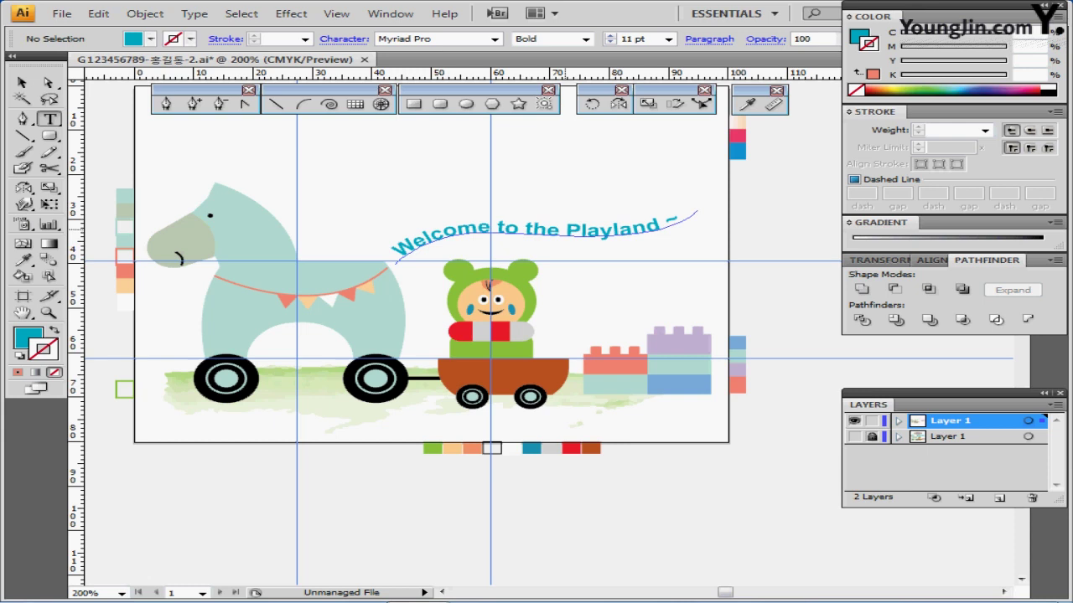
ctrl+click(566, 182)
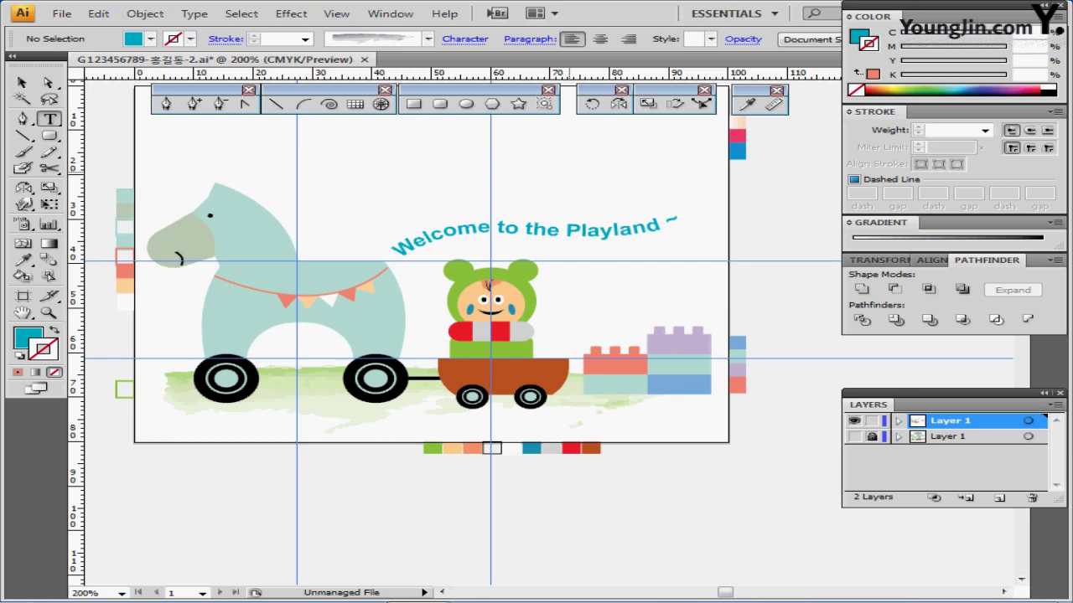
Create a 46 x 11 mm ellipse above the curved welcome text.
drag(496, 163, 488, 211)
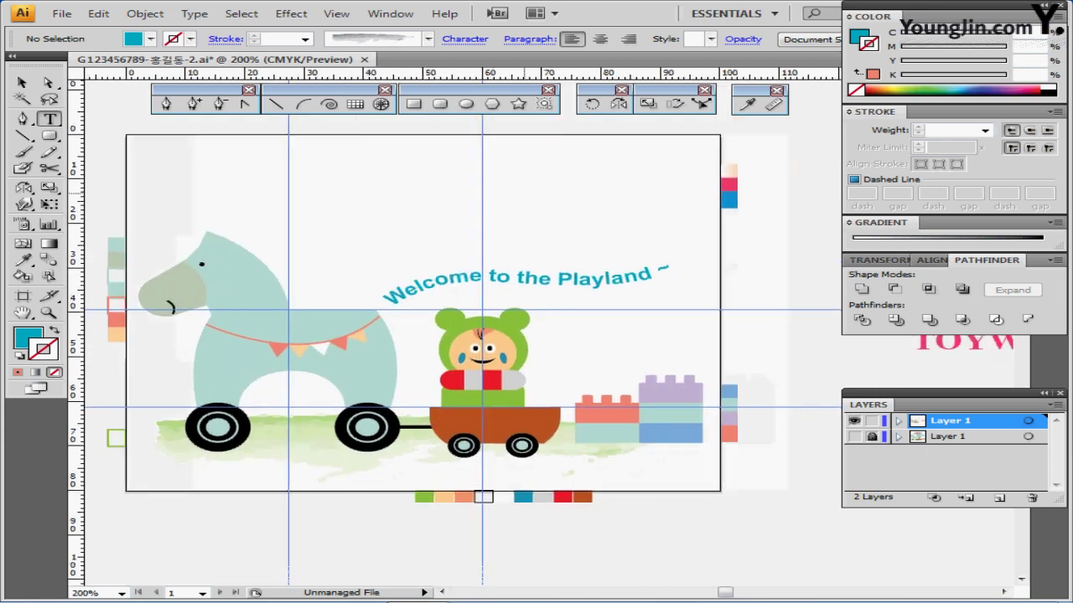
key(l)
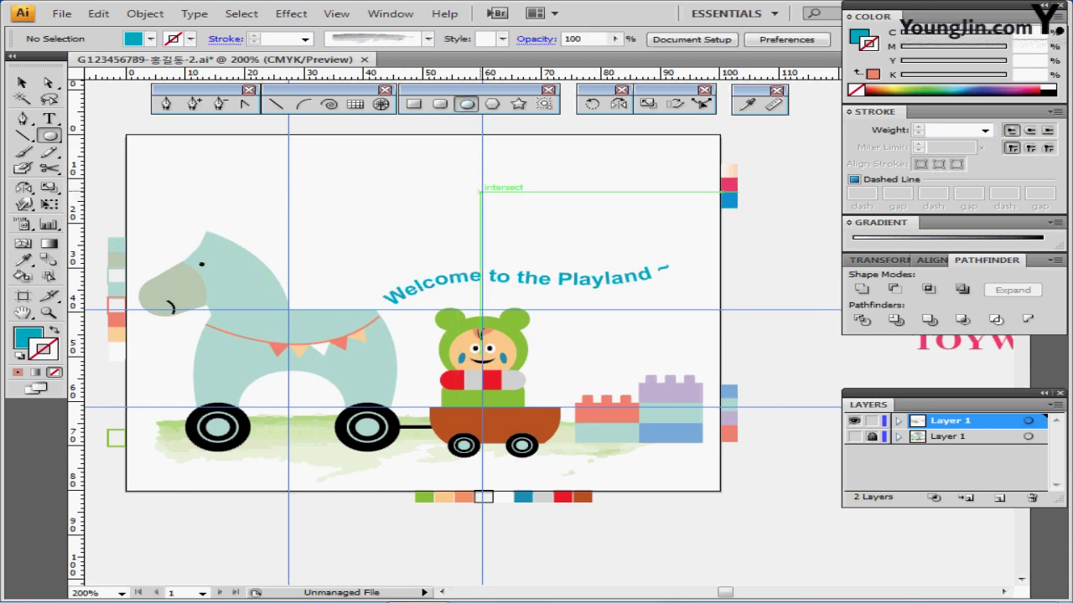
click(480, 192)
text(46)
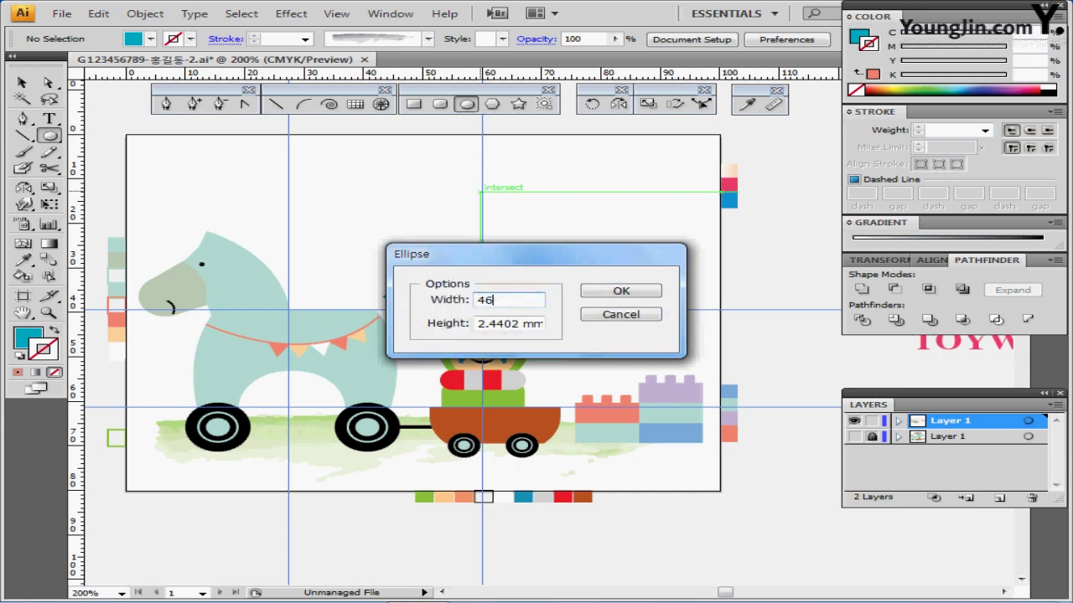
key(Tab)
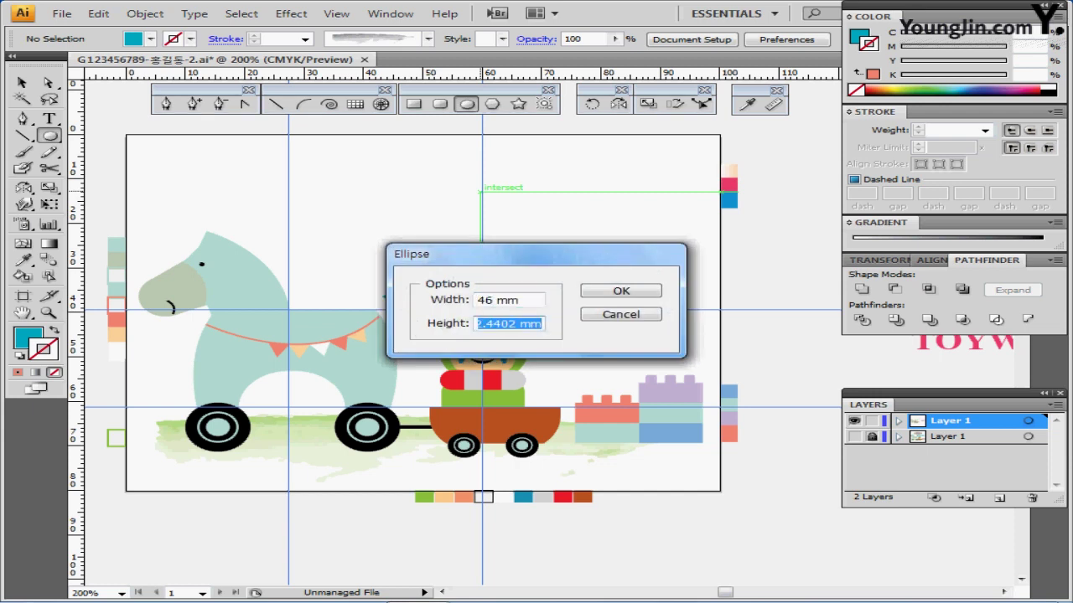
text(11)
key(Return)
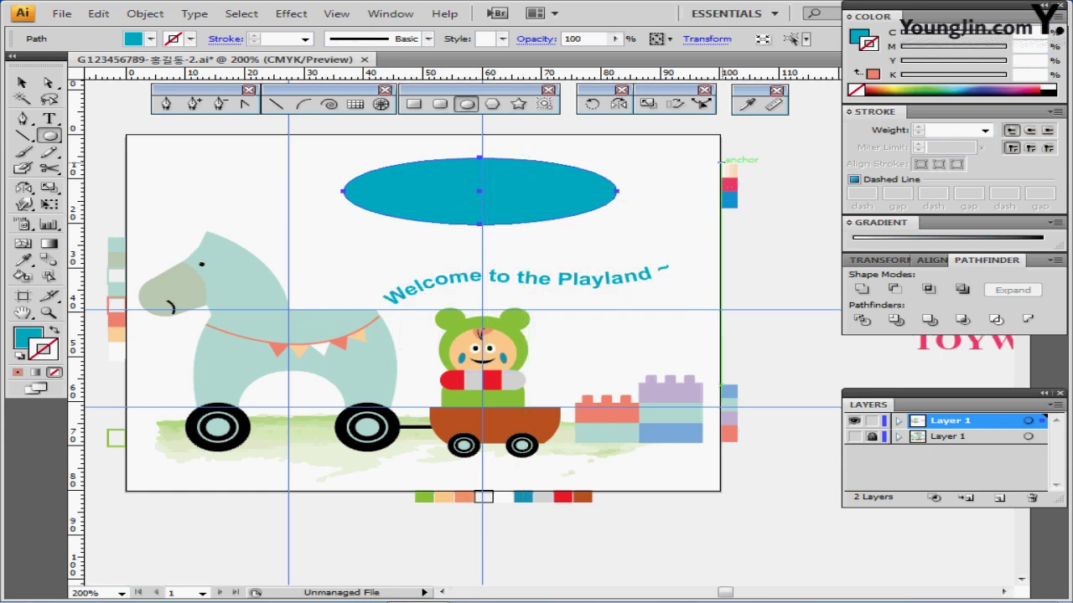
Fill the ellipse with the white-to-peach gradient swatch beside the artboard, and set its linear gradient angle to -90°.
key(i)
click(728, 172)
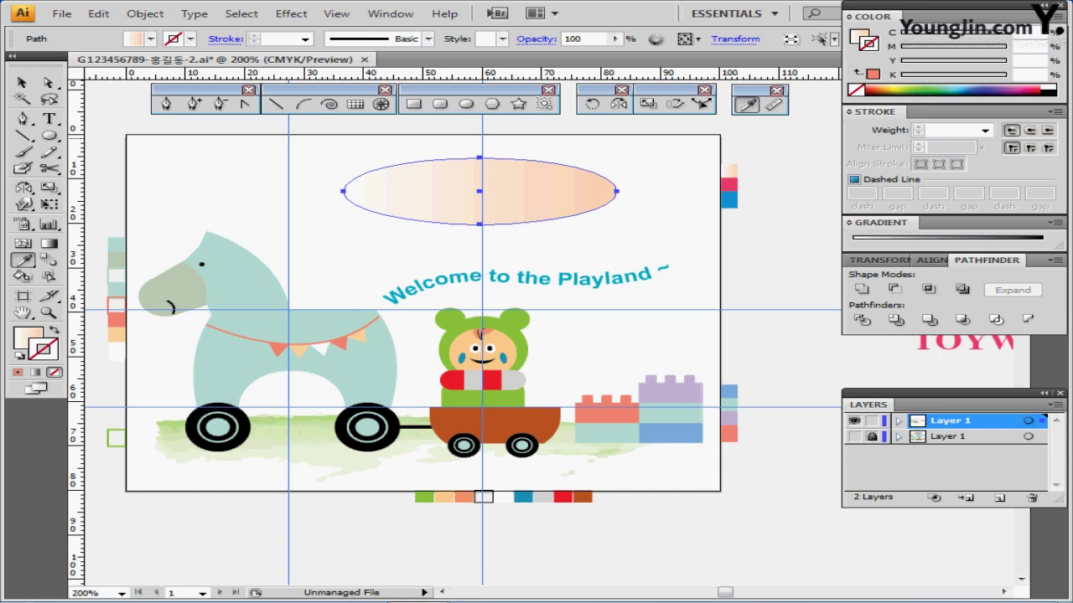
click(849, 223)
click(849, 223)
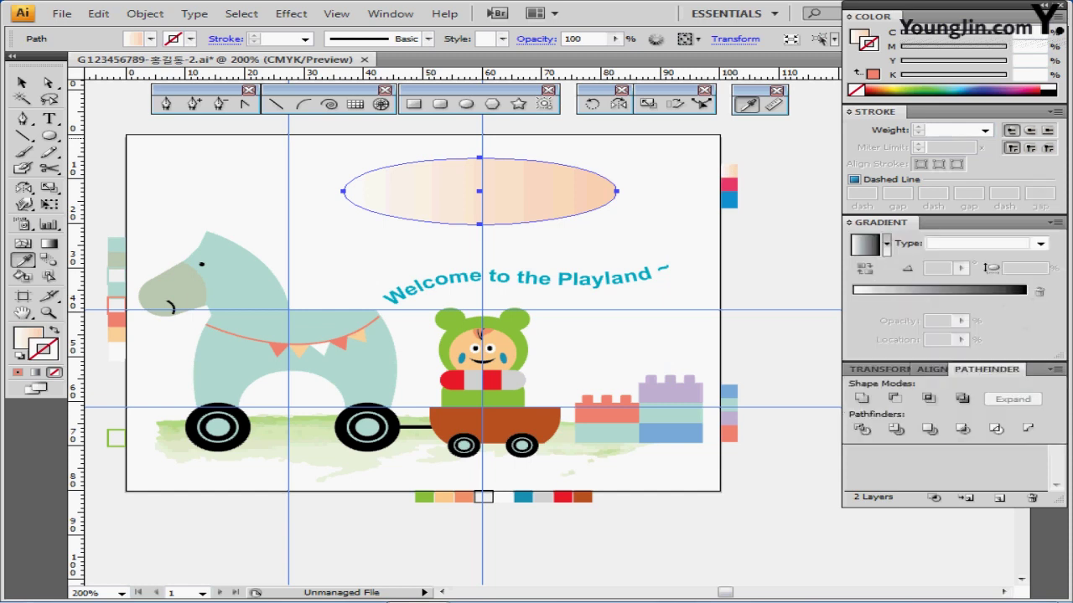
key(x)
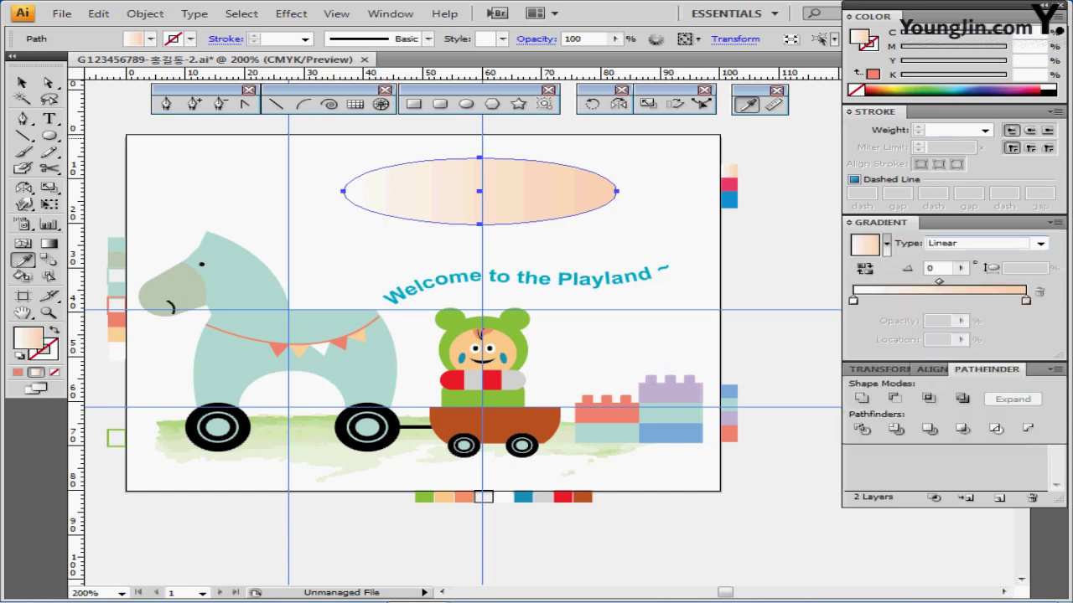
double_click(931, 268)
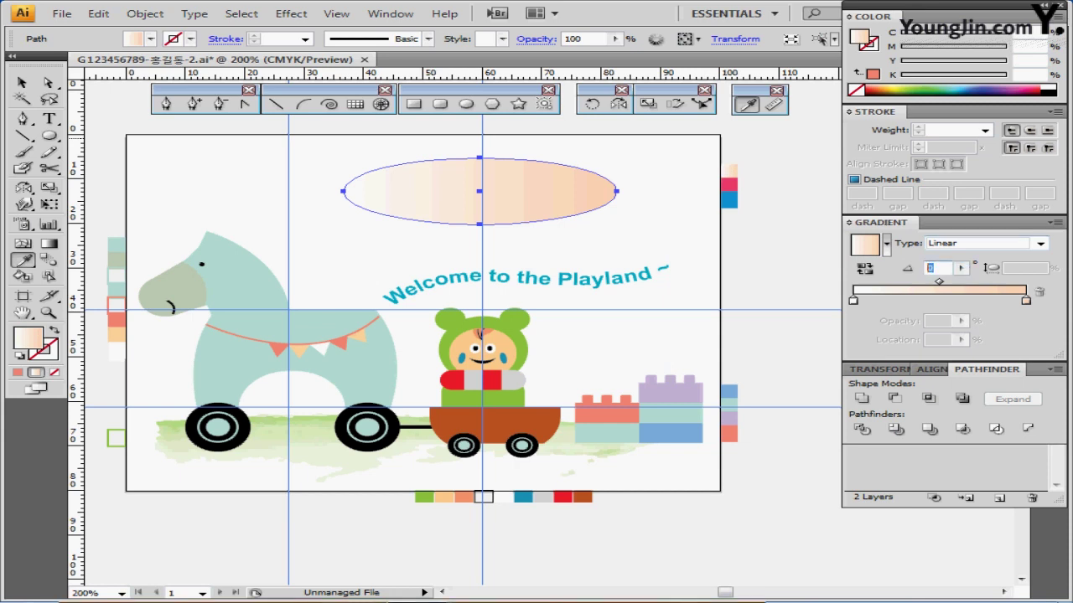
text(-)
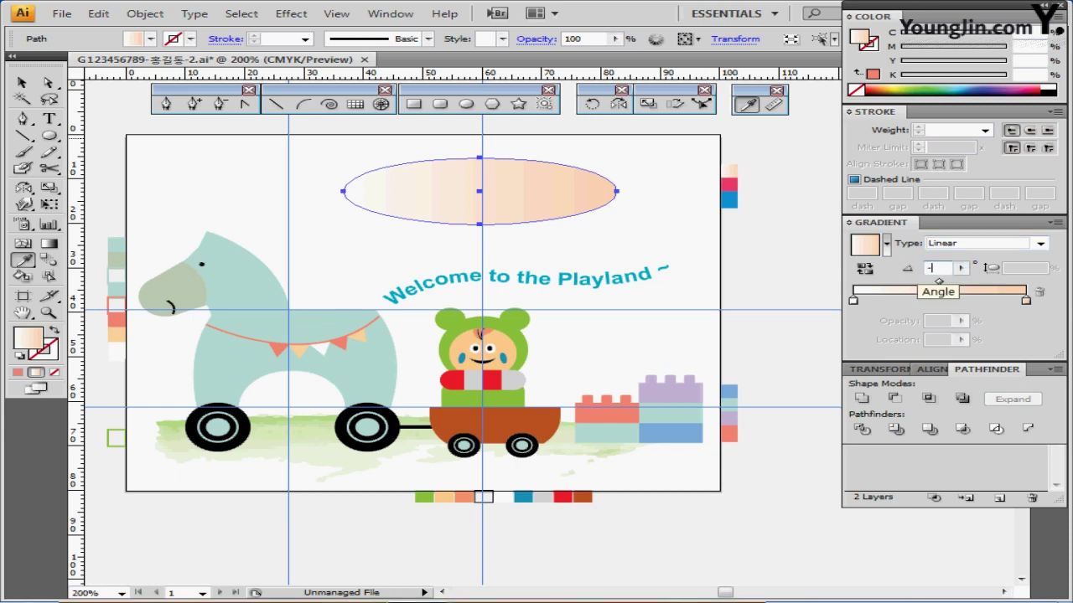
text(90)
key(Return)
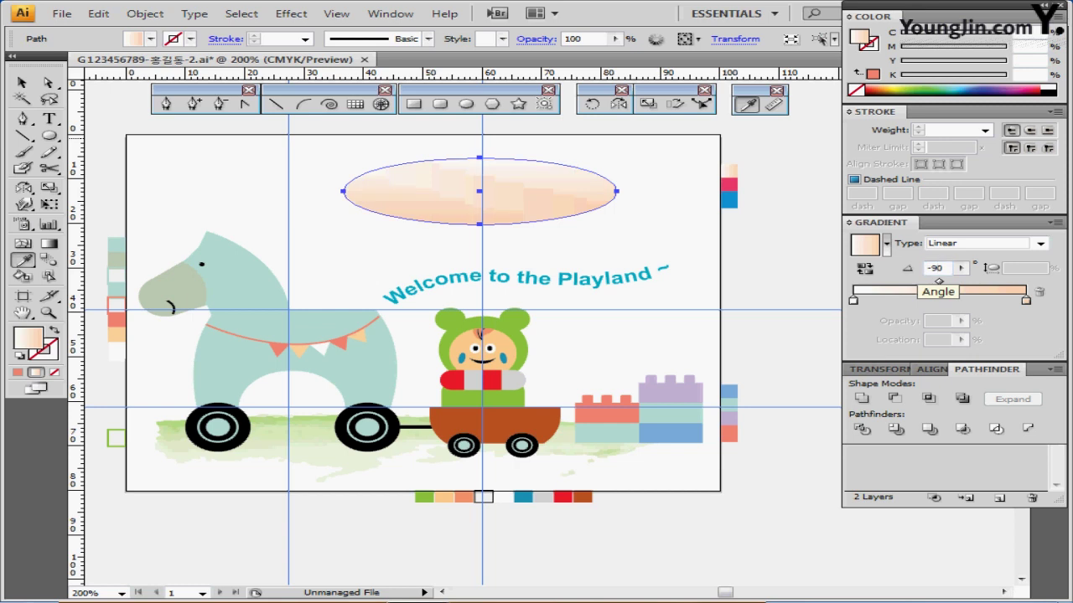
Check the CMYK colours of both gradient stops of the ellipse, and deselect it.
click(853, 300)
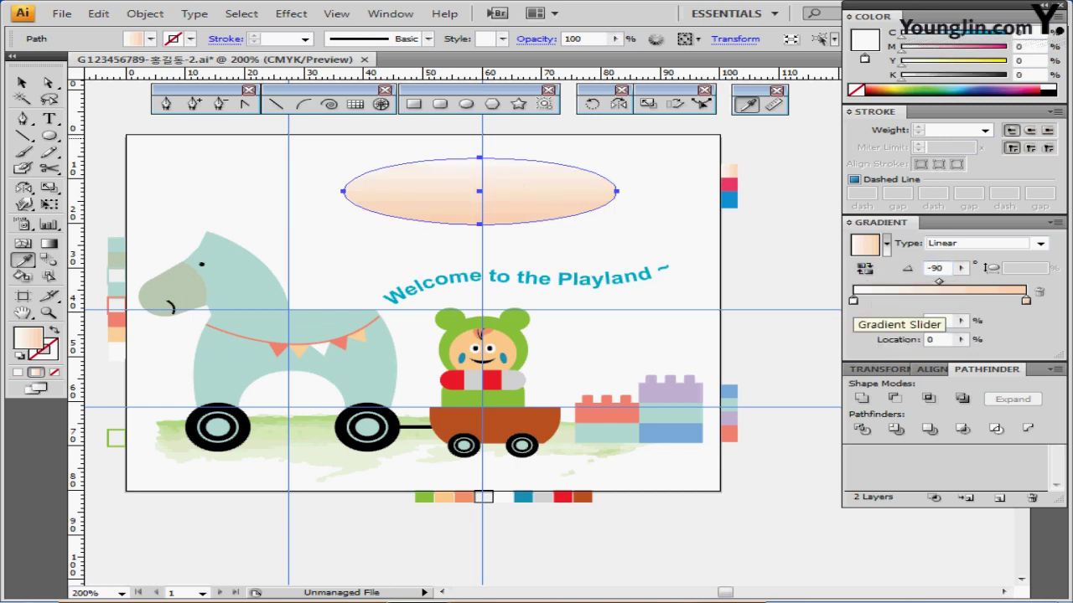
double_click(853, 300)
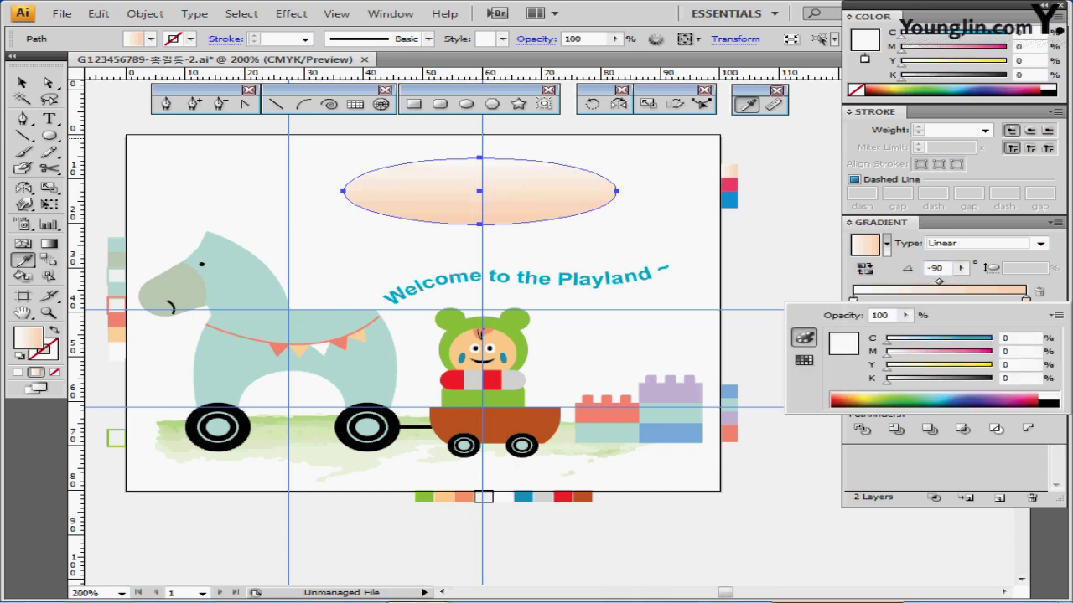
double_click(1026, 300)
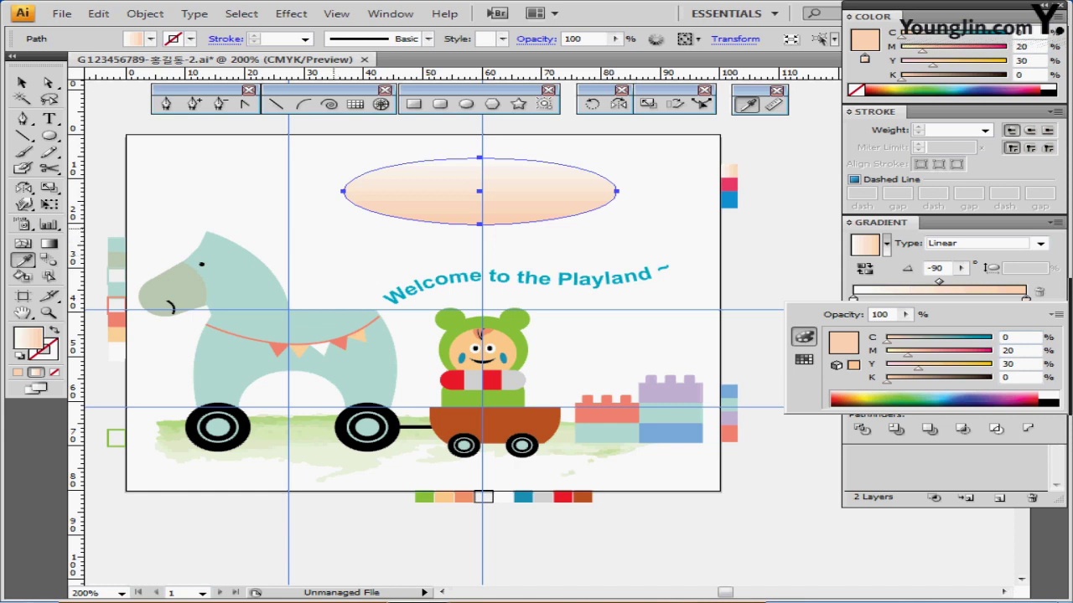
click(329, 224)
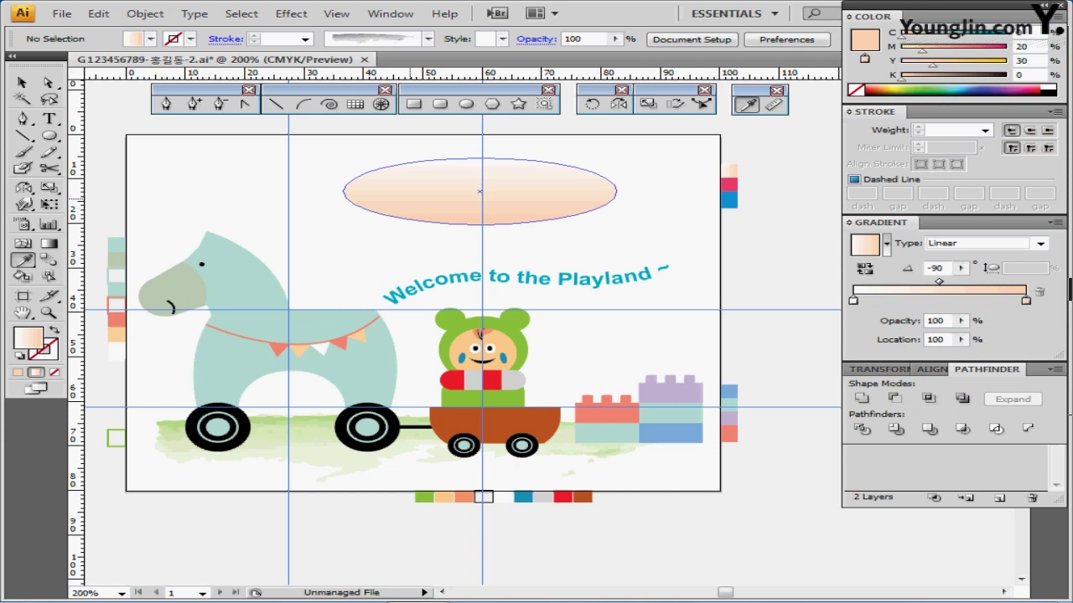
Apply the Dashed Circles 1.1 brush from the Borders_Dashed library to the gradient ellipse's outline and set its stroke weight to 0.5 pt.
click(416, 191)
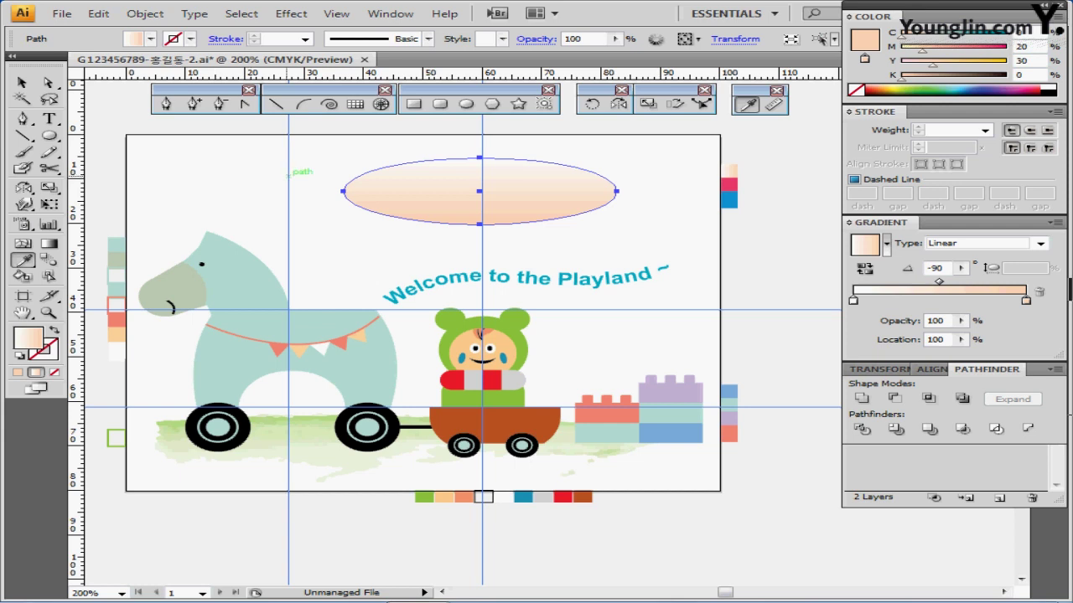
click(428, 38)
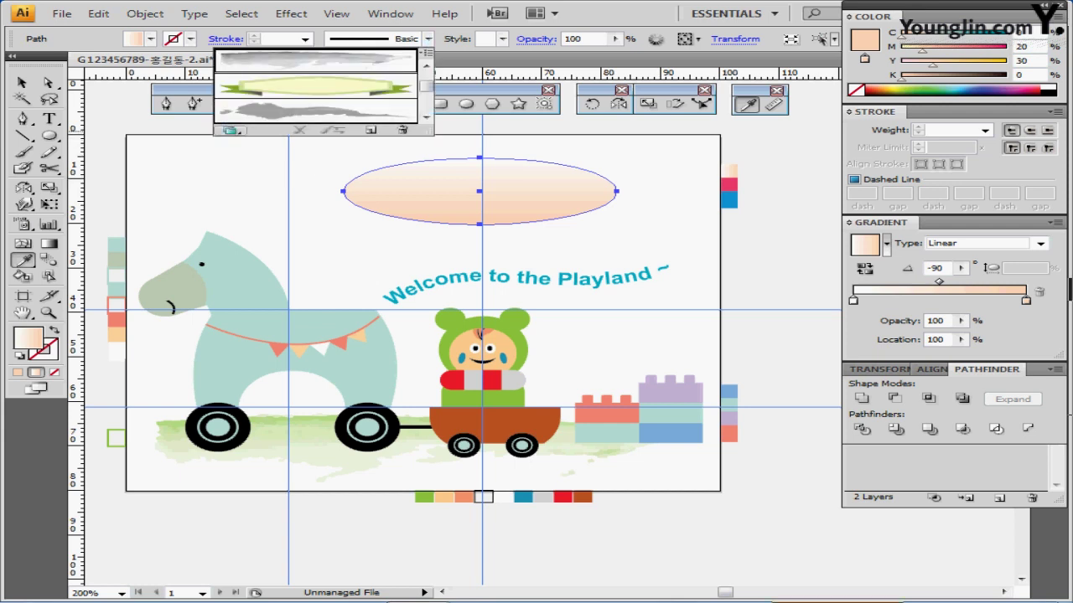
click(231, 130)
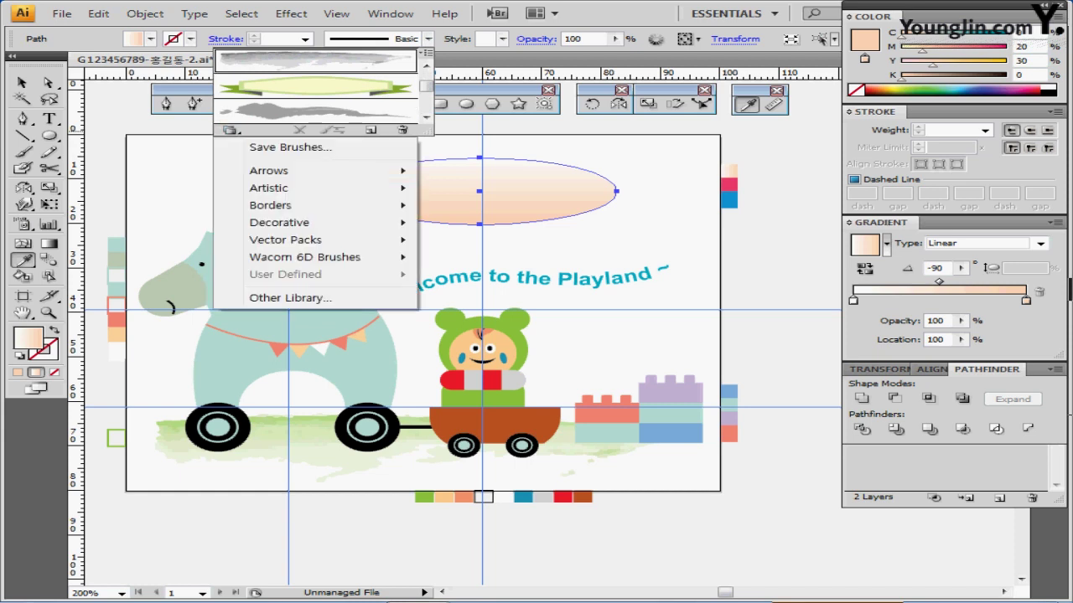
mouse_move(270, 205)
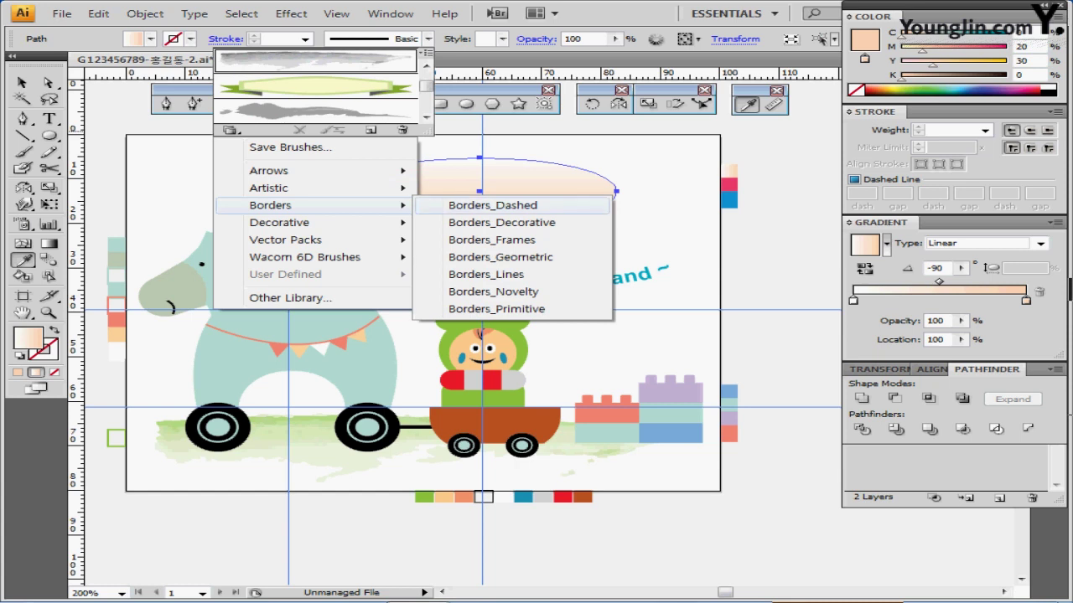
click(493, 205)
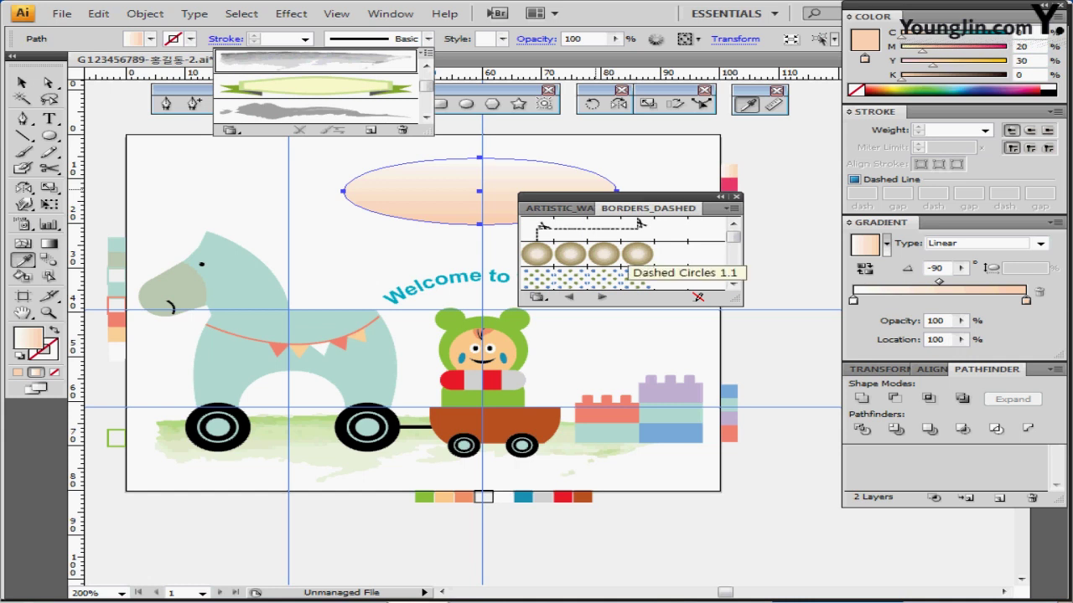
click(625, 254)
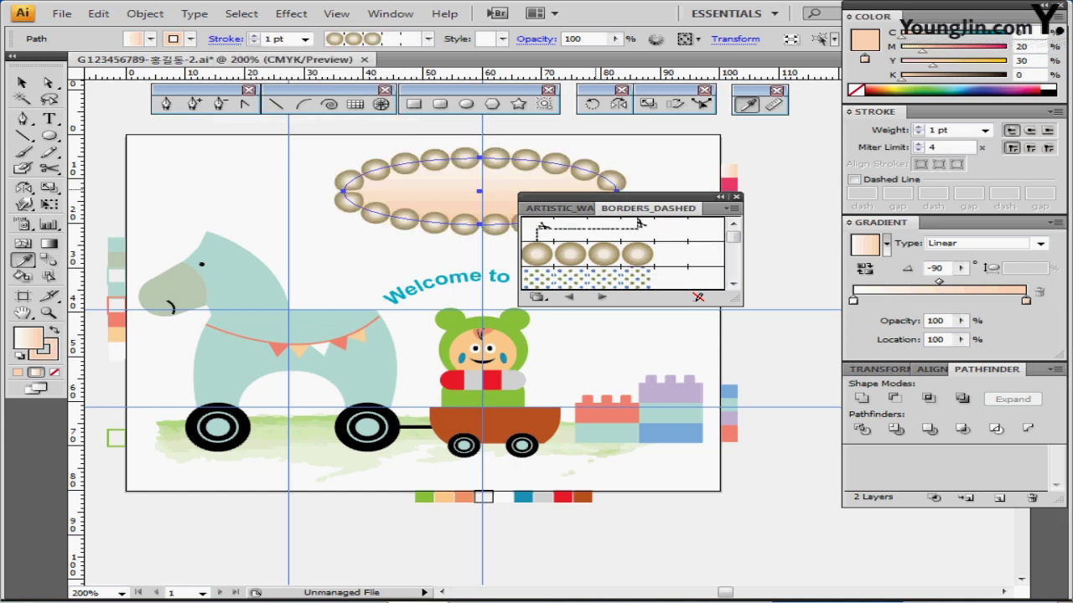
click(737, 197)
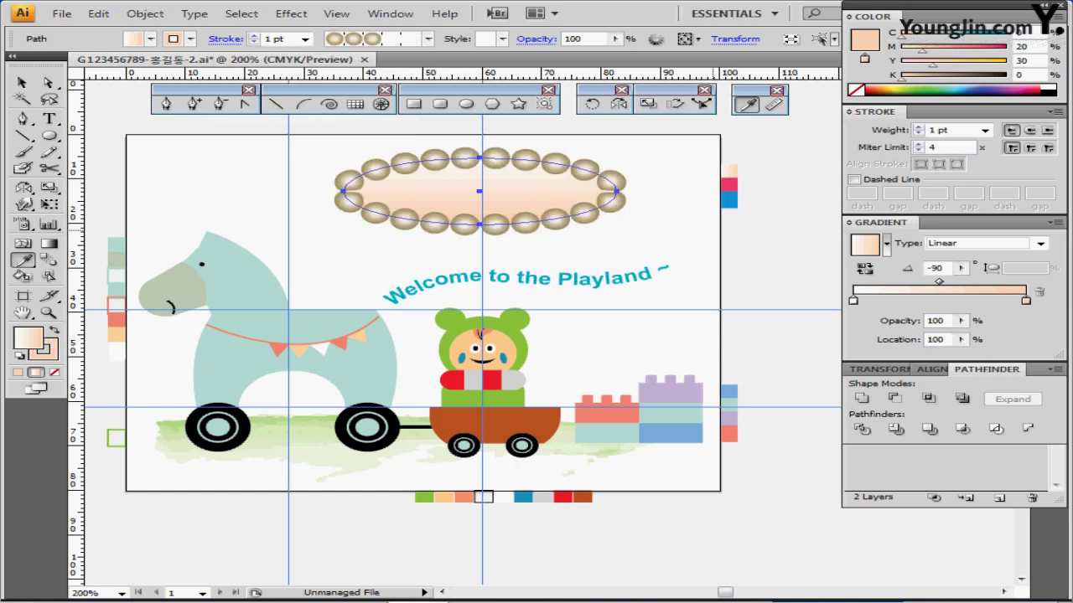
click(985, 130)
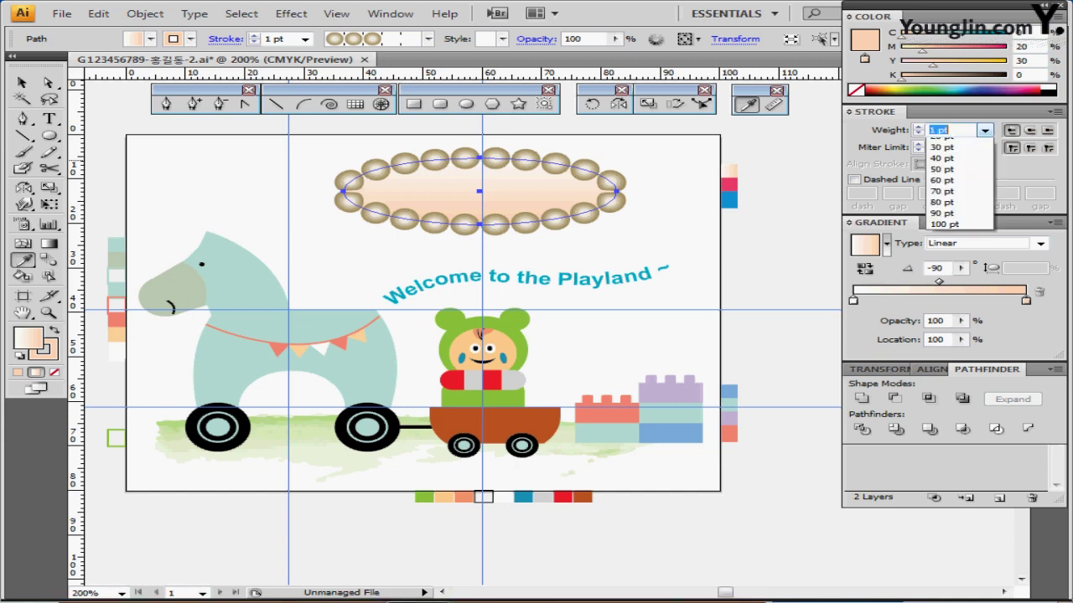
click(947, 155)
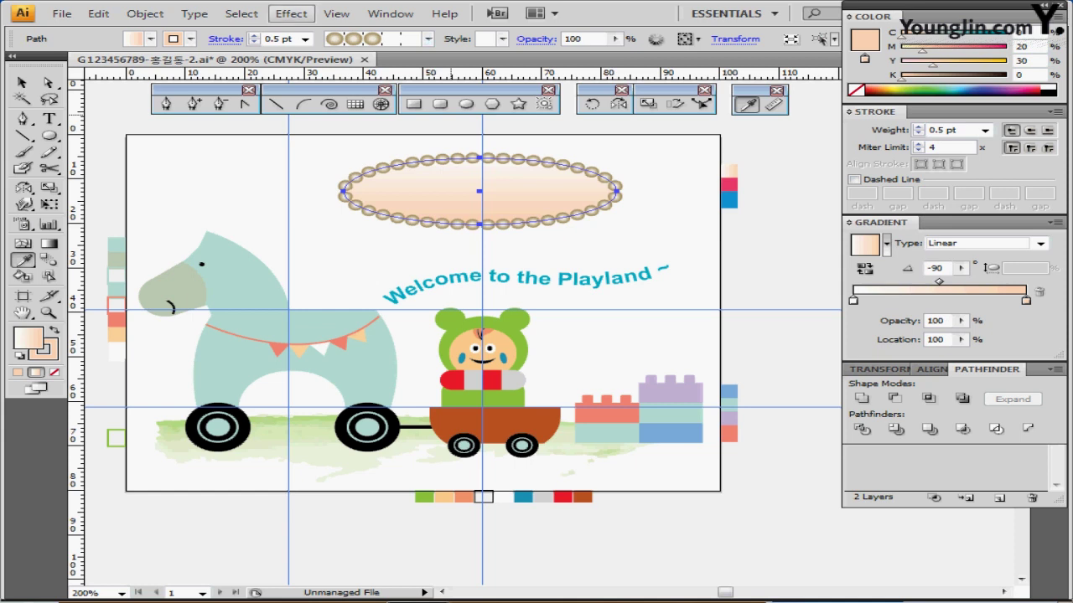
Add a Drop Shadow to the beaded ellipse with Multiply mode, 75% opacity, 1 mm X and Y offsets and 1 mm blur, and deselect it.
click(290, 13)
mouse_move(335, 192)
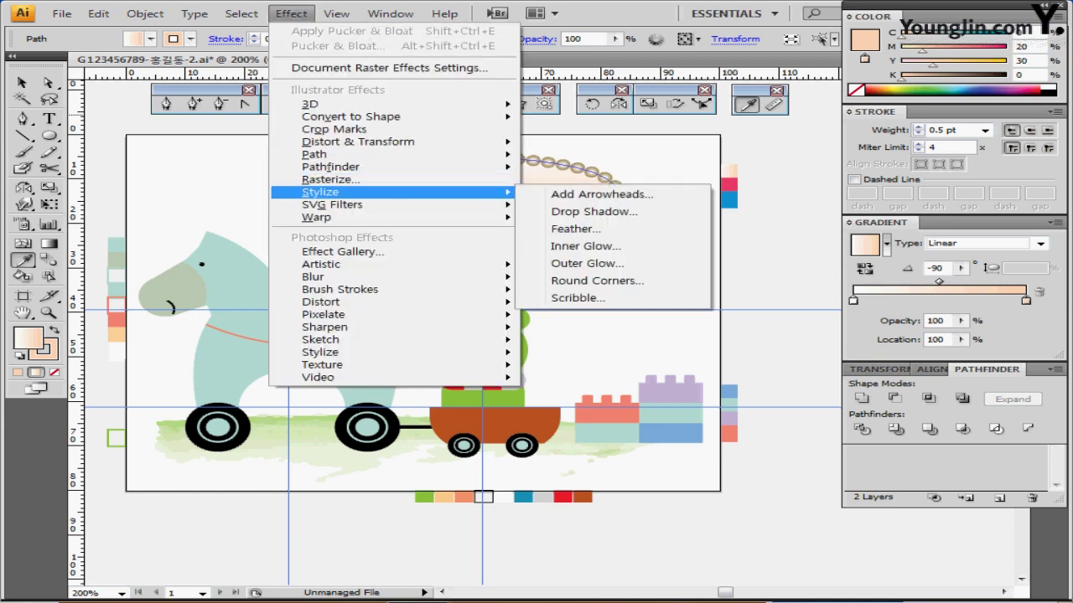
click(594, 211)
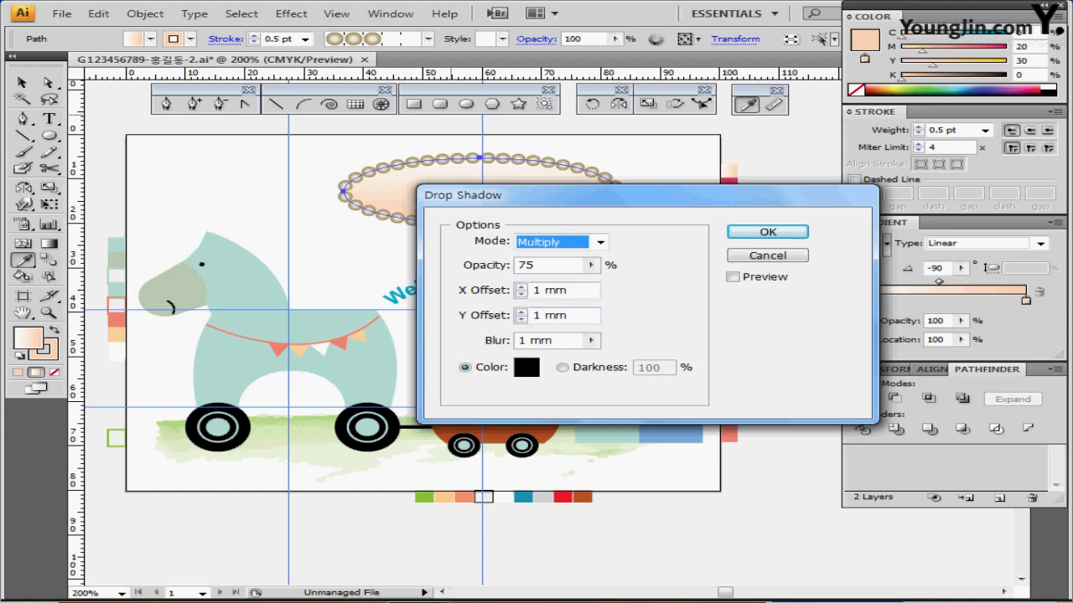
key(Return)
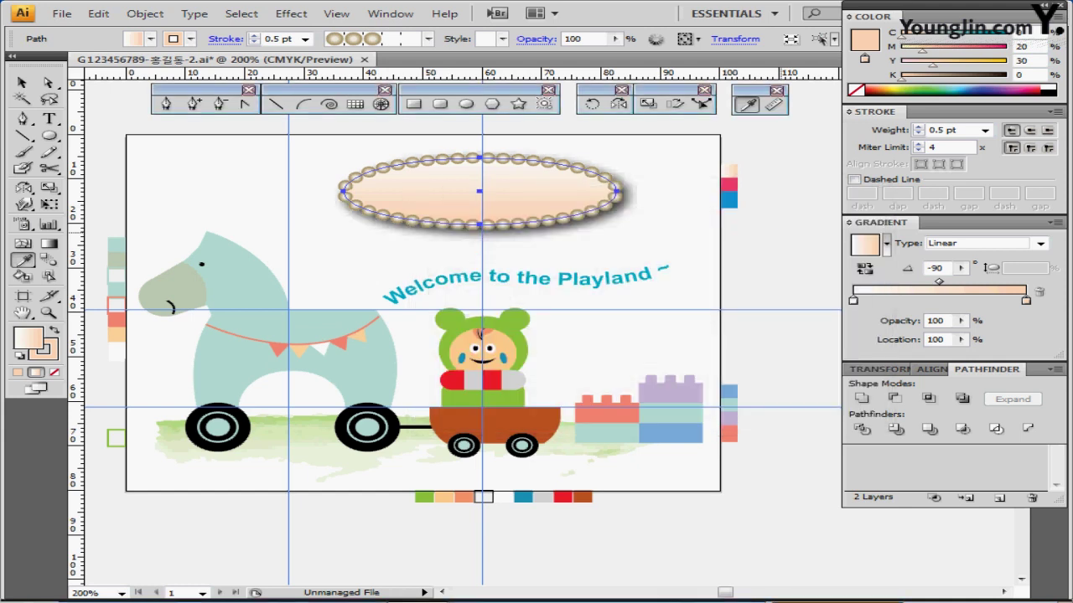
key(ctrl+shift+a)
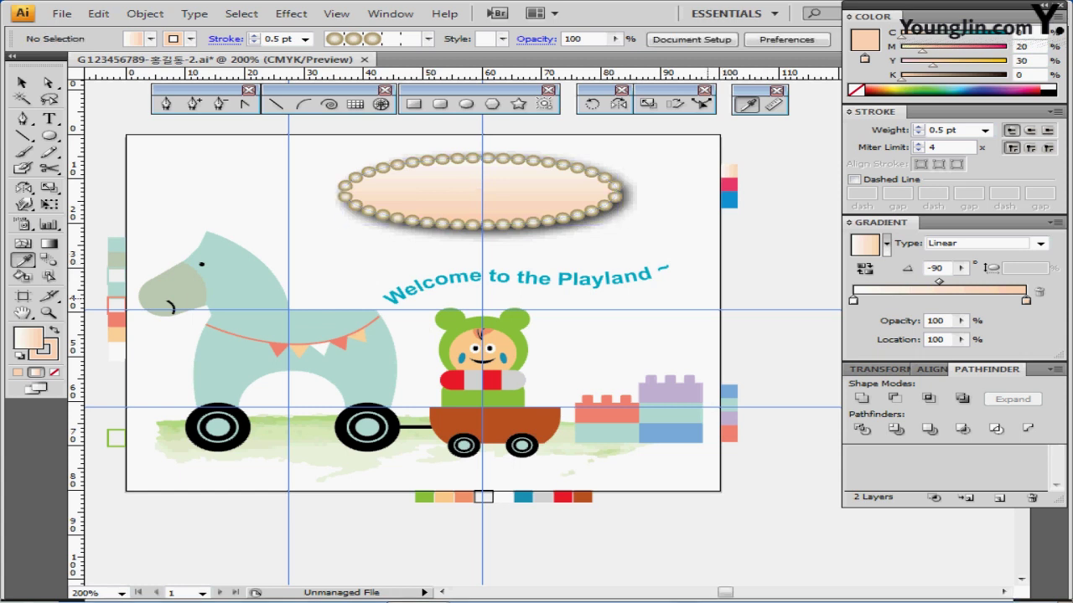
Move the pink bold 17 pt TOYWORLD text onto the ellipse, bring it to the front and centre it inside the beaded border.
drag(714, 310, 621, 306)
drag(827, 338, 332, 201)
key(ctrl+shift+bracketright)
drag(420, 194, 503, 231)
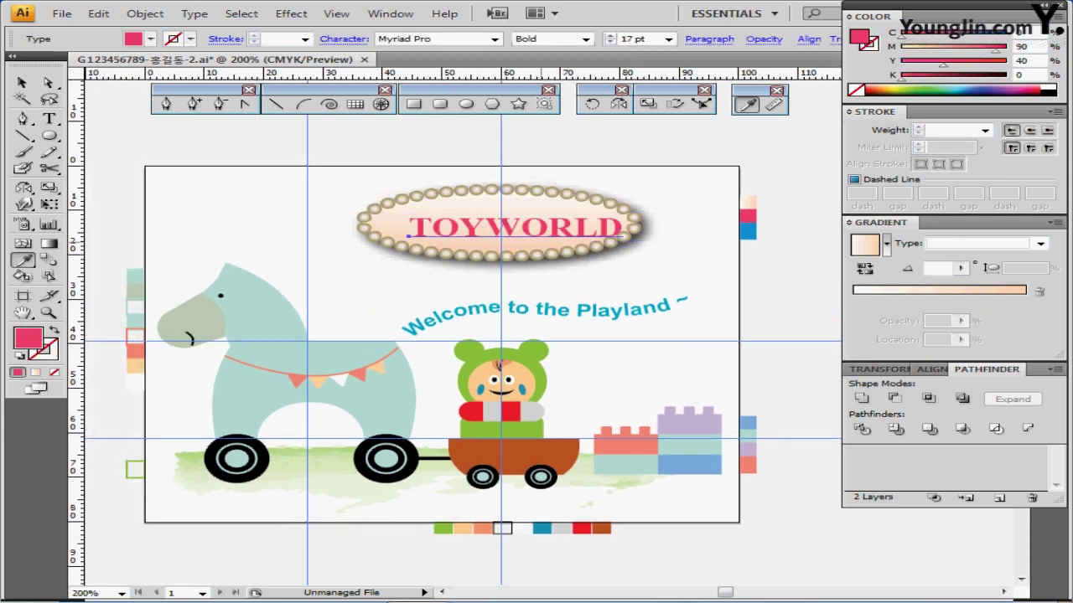
ctrl+click(538, 242)
drag(526, 322, 465, 240)
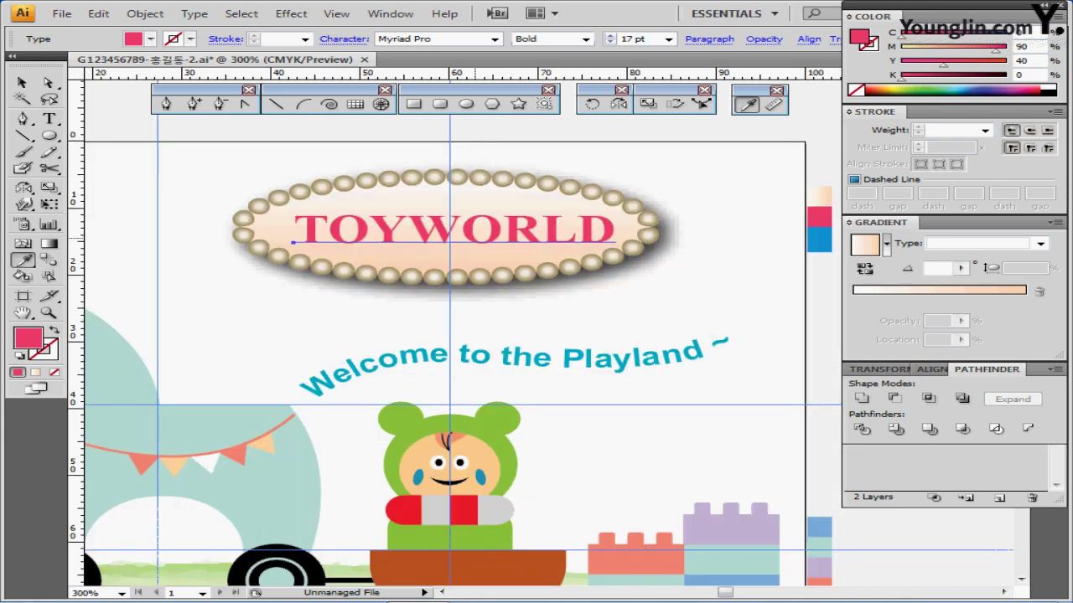
Convert the TOYWORLD text to outlines and isolate the resulting letter group for editing.
right_click(469, 229)
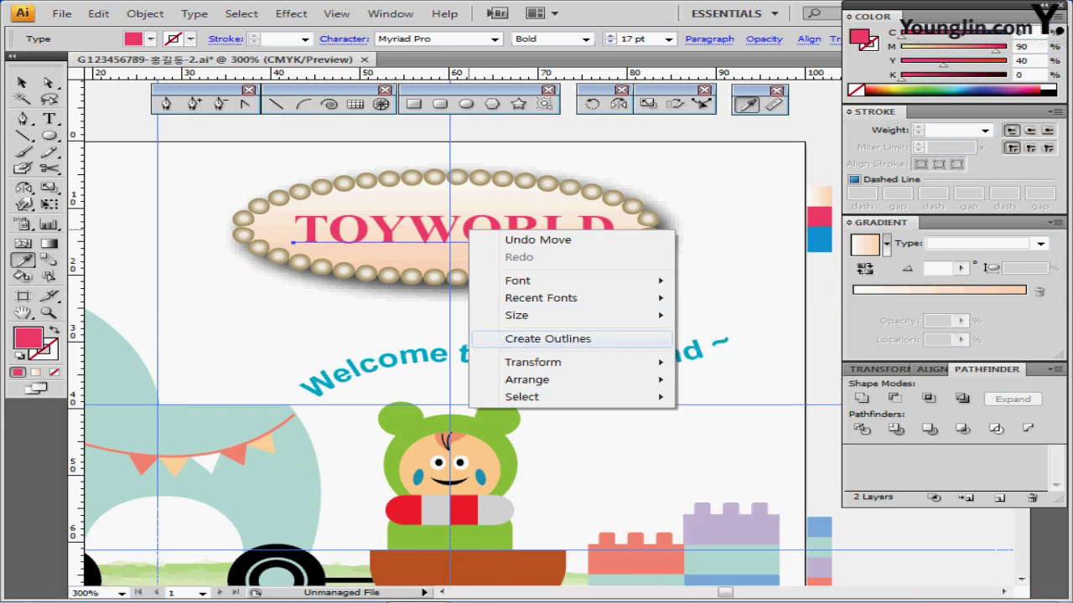
click(547, 339)
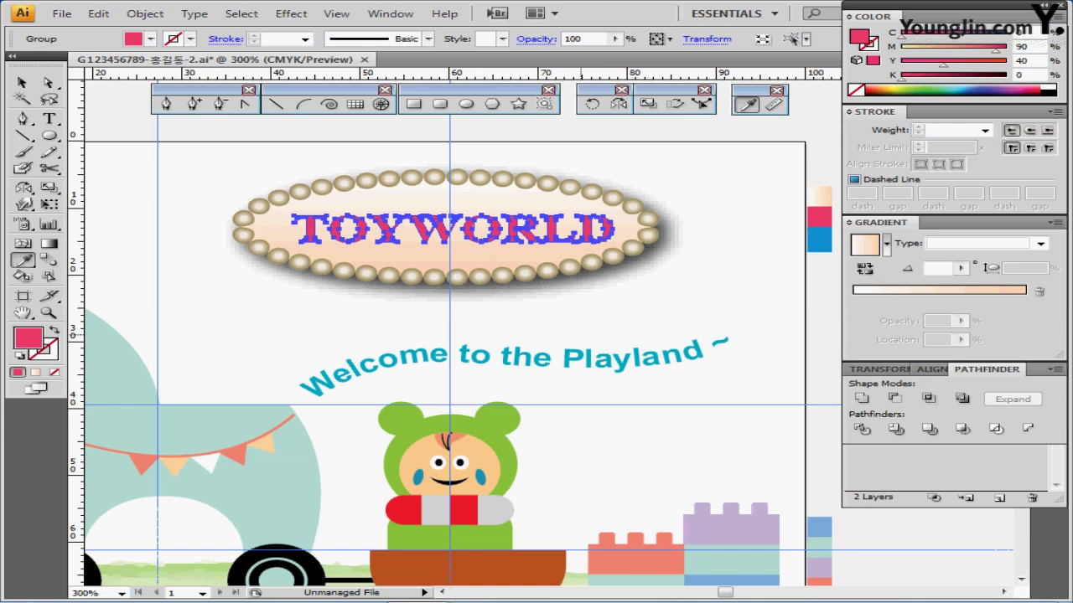
key(ctrl+plus)
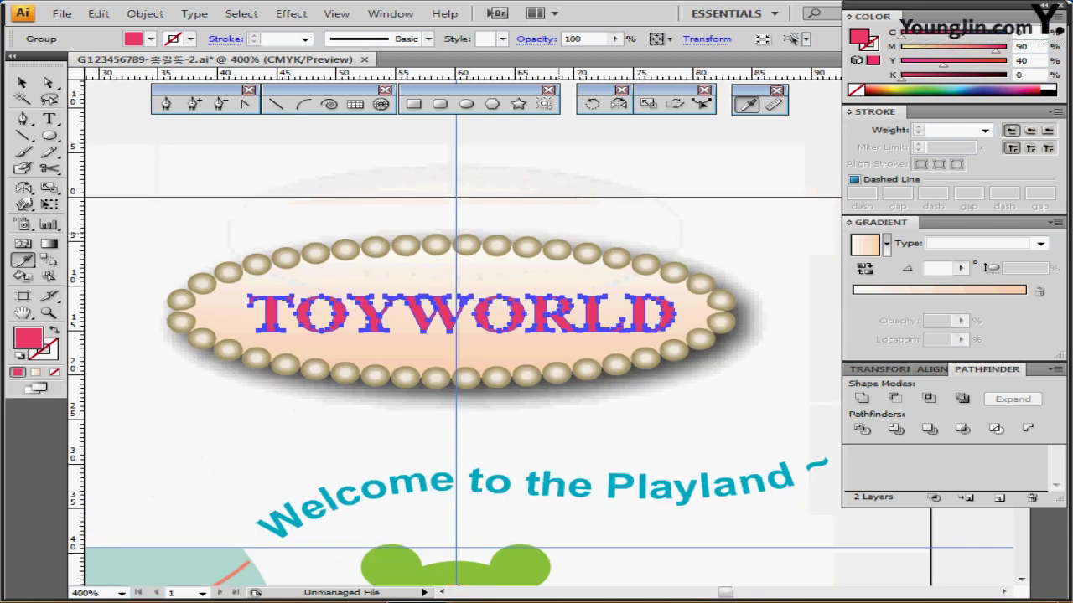
drag(522, 257, 504, 165)
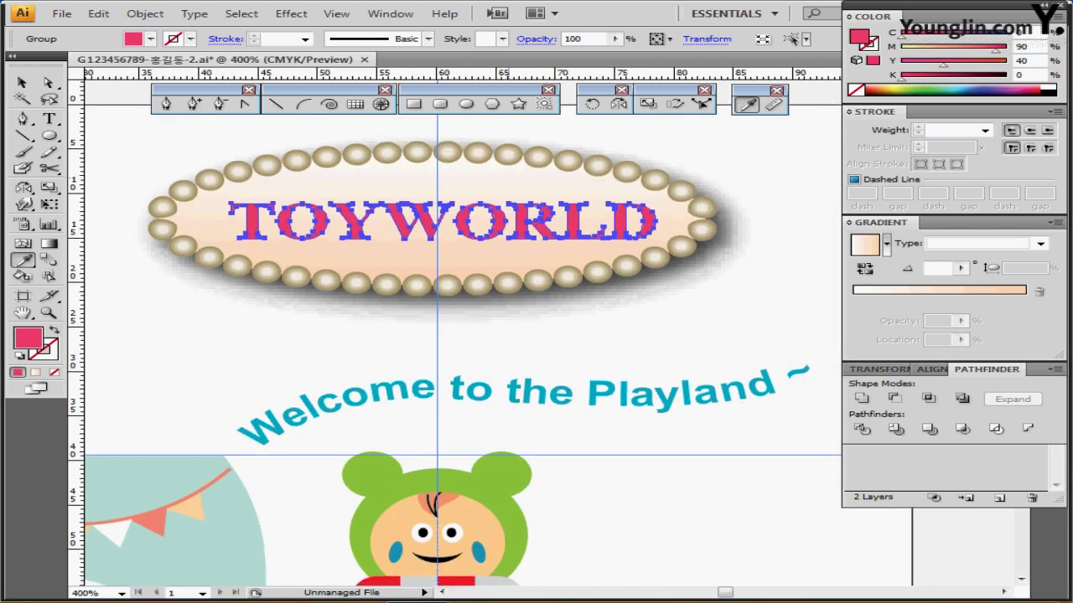
key(ctrl)
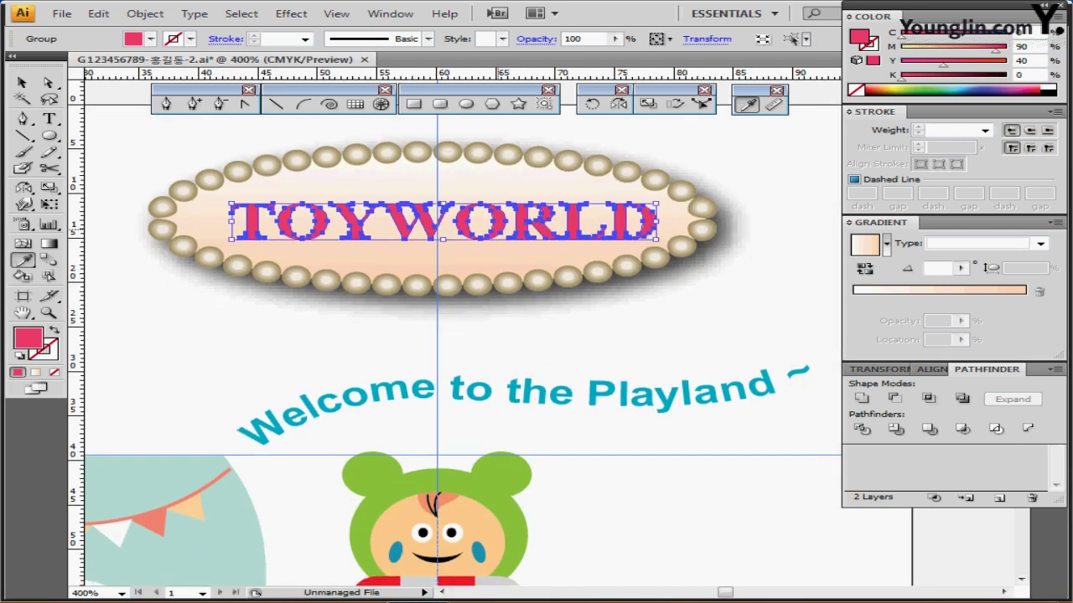
ctrl+double_click(476, 224)
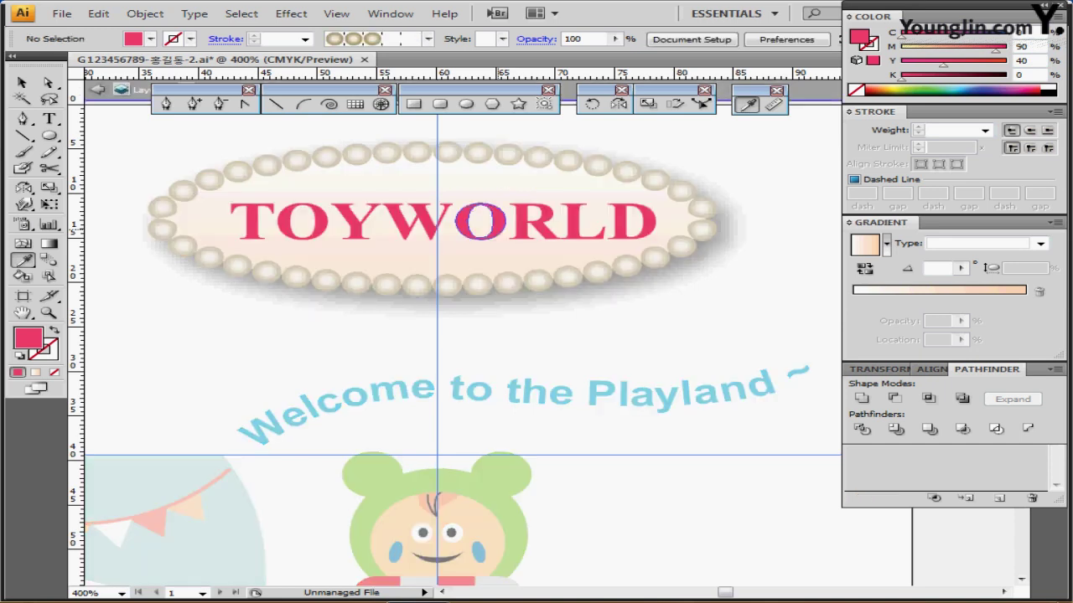
drag(476, 224, 501, 295)
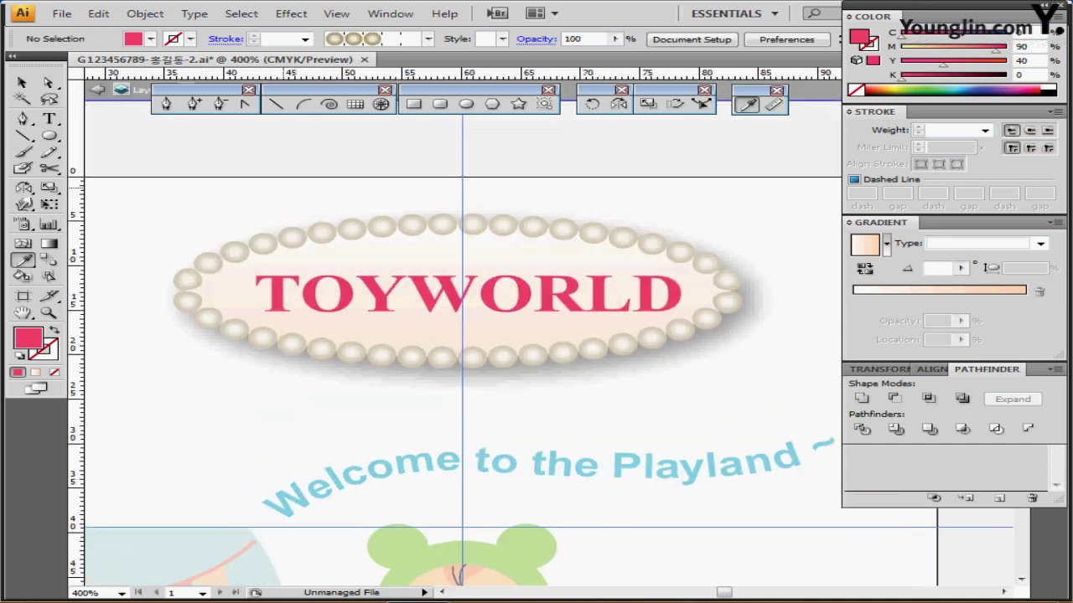
Draw an open wavy curve with a blue 1 pt stroke and no fill across all the TOYWORLD letters, and smooth its bend near the letter L.
click(166, 104)
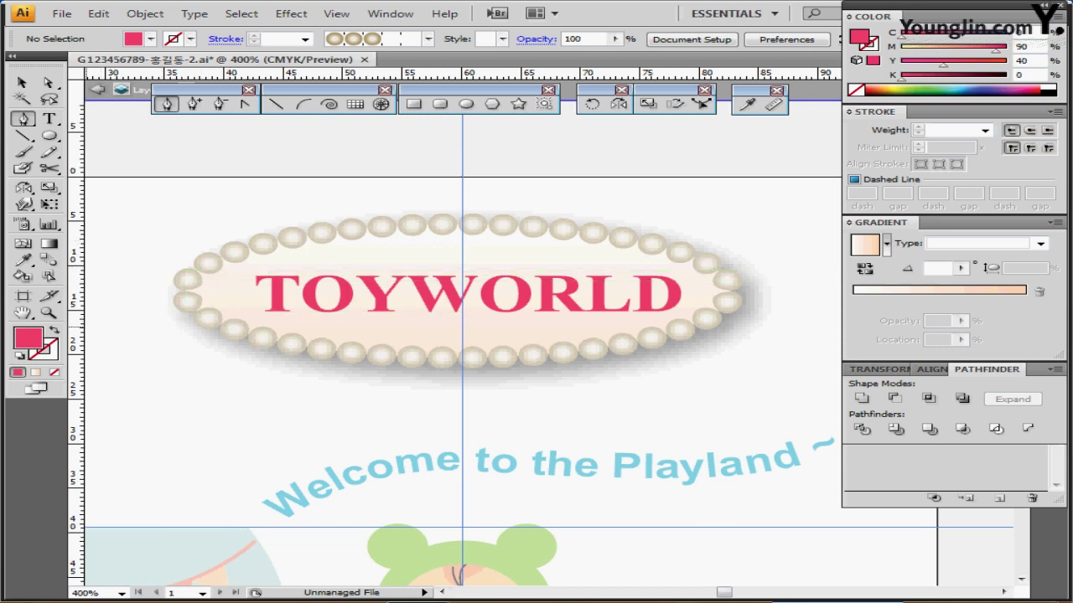
key(shift+x)
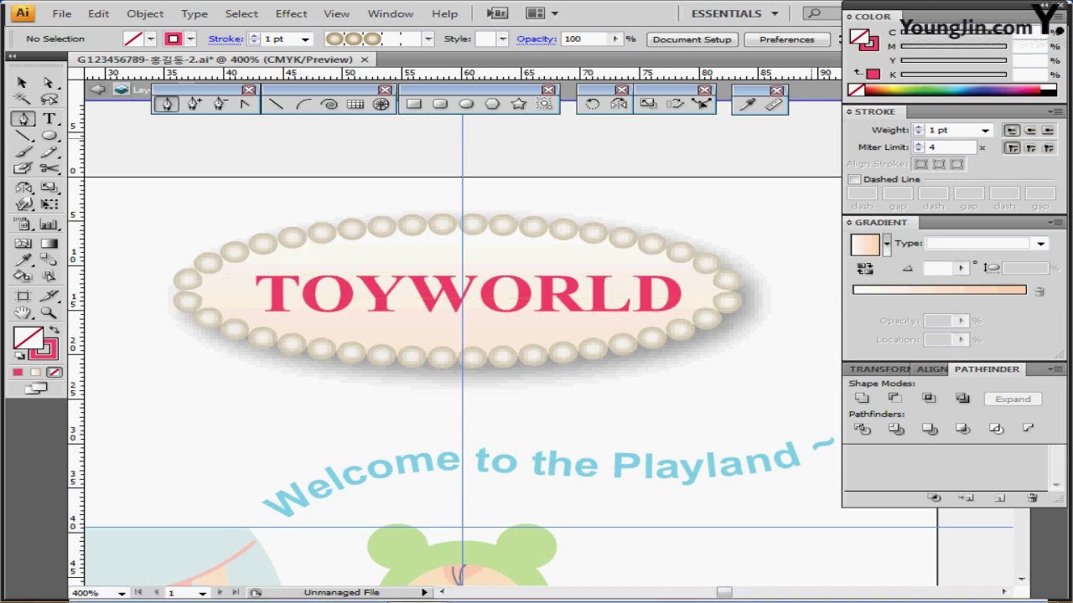
key(x)
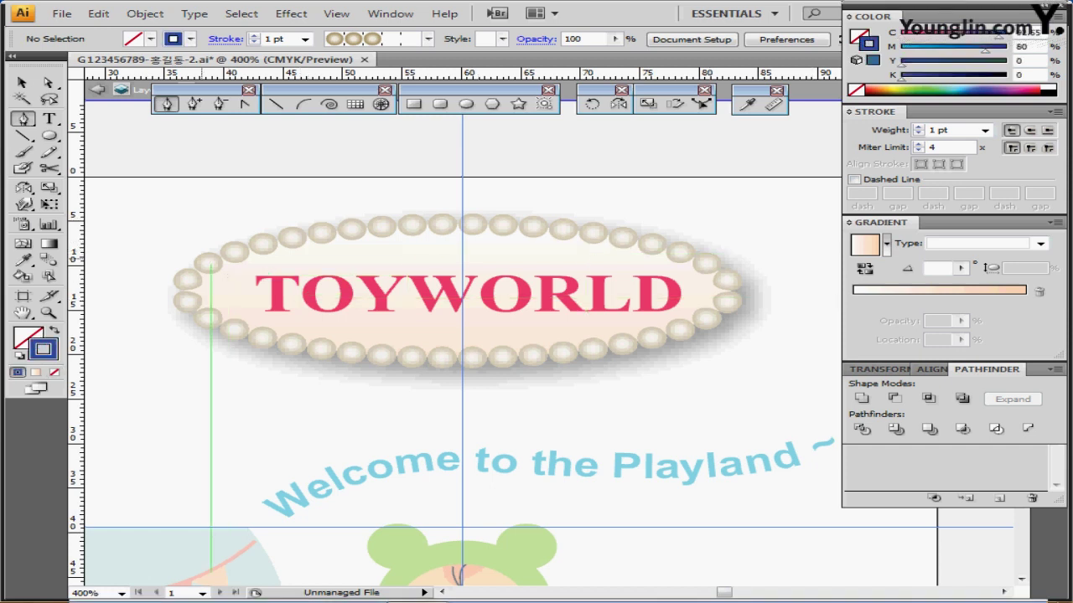
click(196, 231)
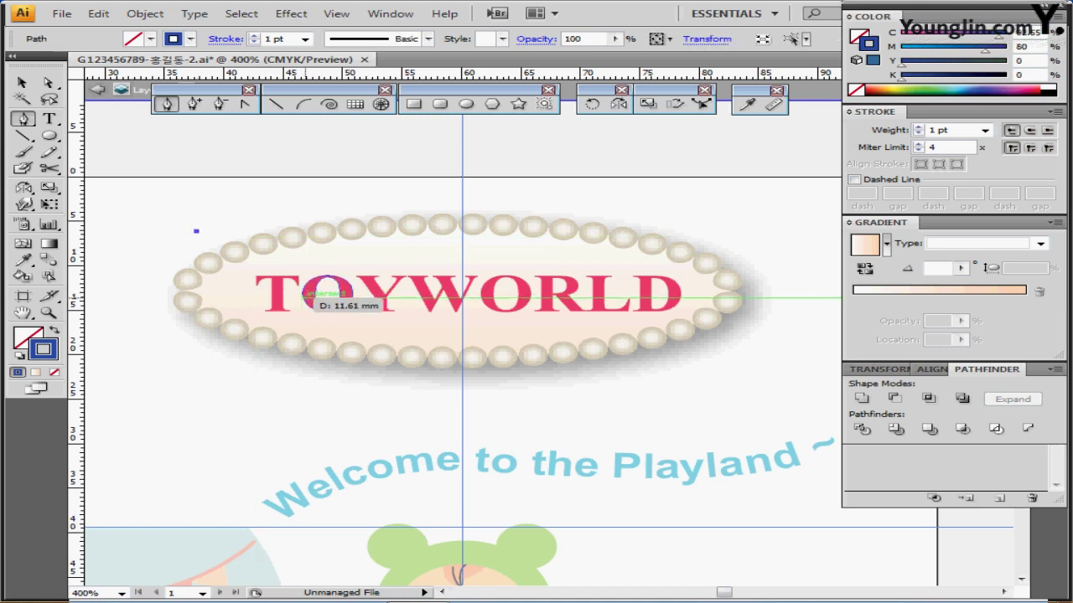
drag(289, 297, 350, 299)
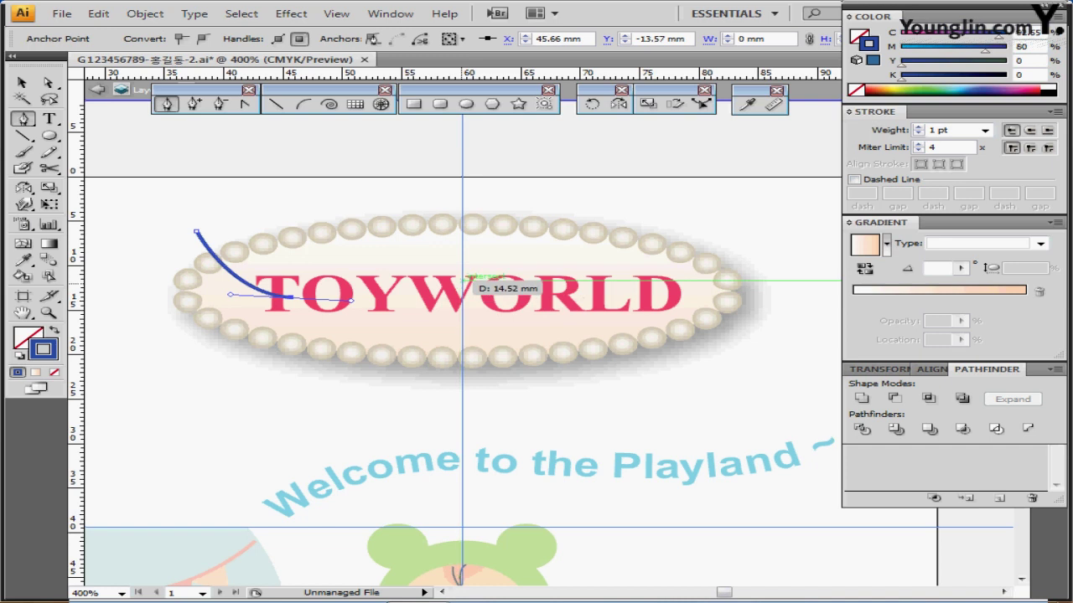
drag(462, 279, 518, 291)
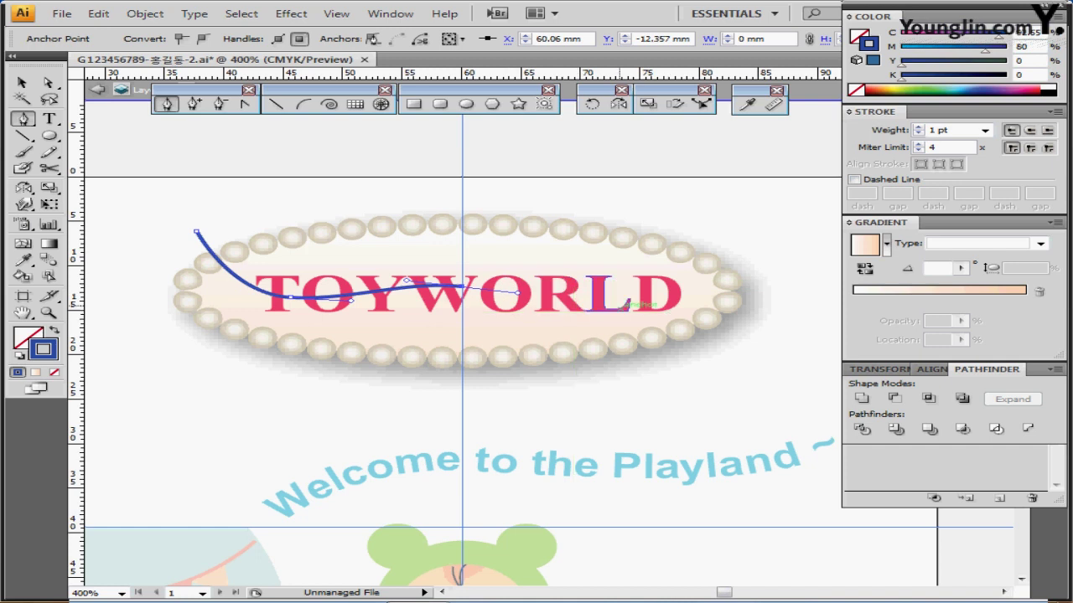
key(ctrl)
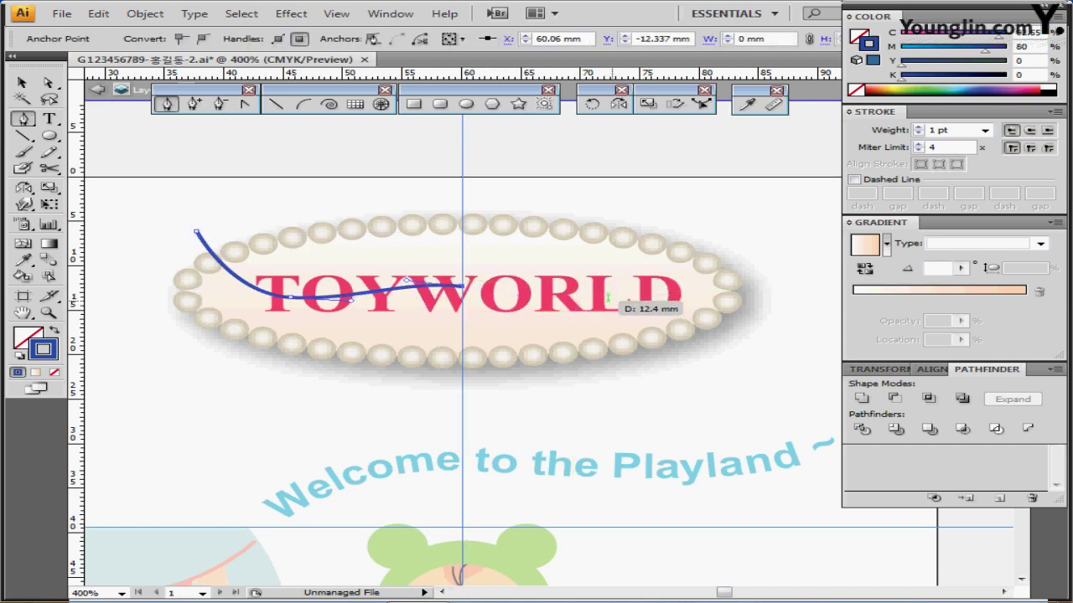
drag(609, 299, 659, 309)
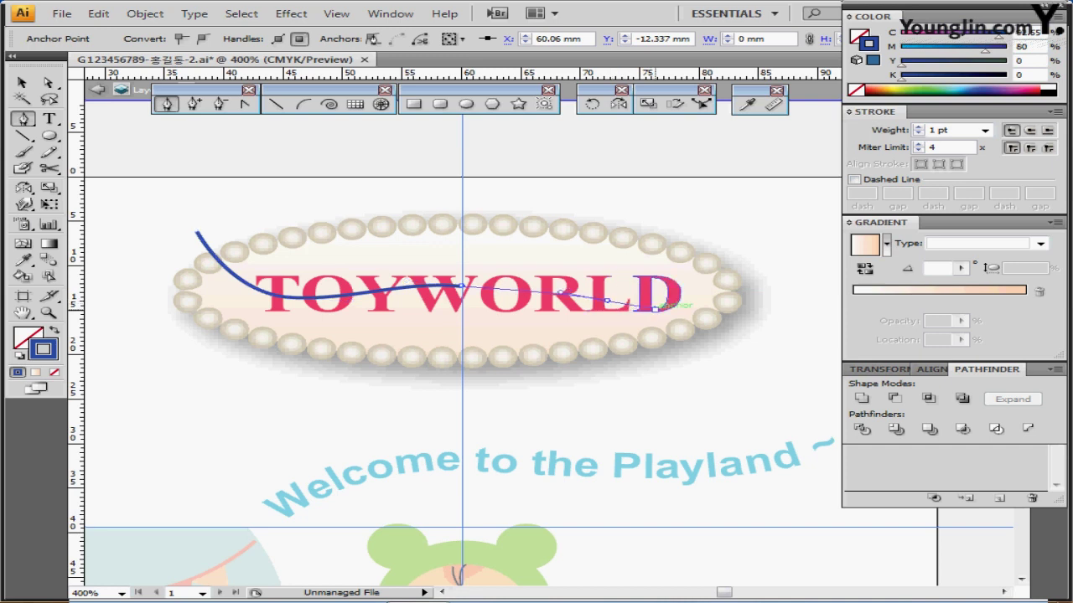
drag(746, 223, 769, 199)
key(ctrl)
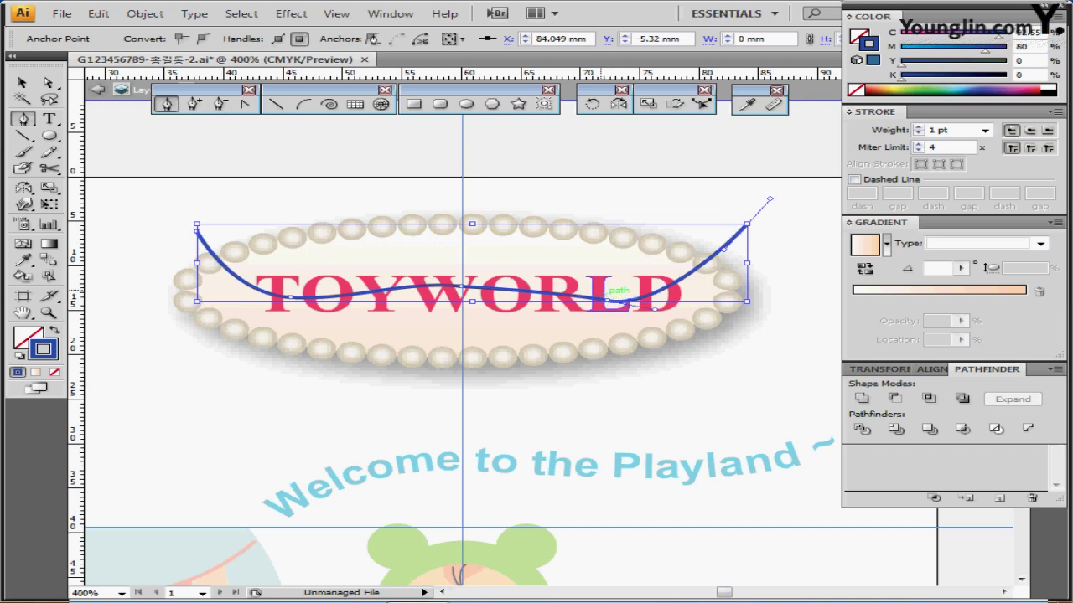
key(a)
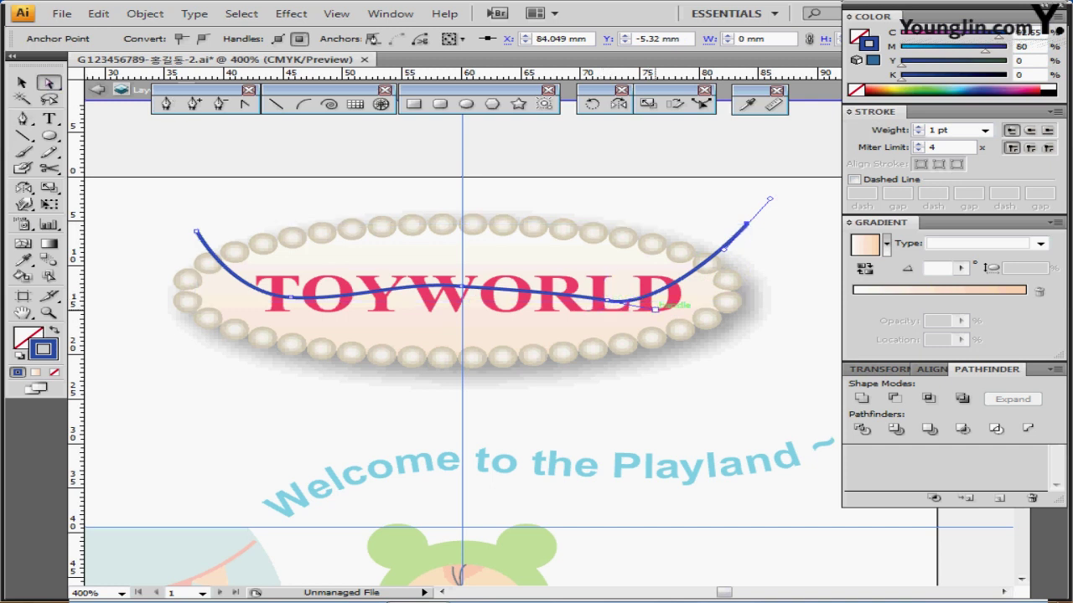
drag(654, 308, 614, 302)
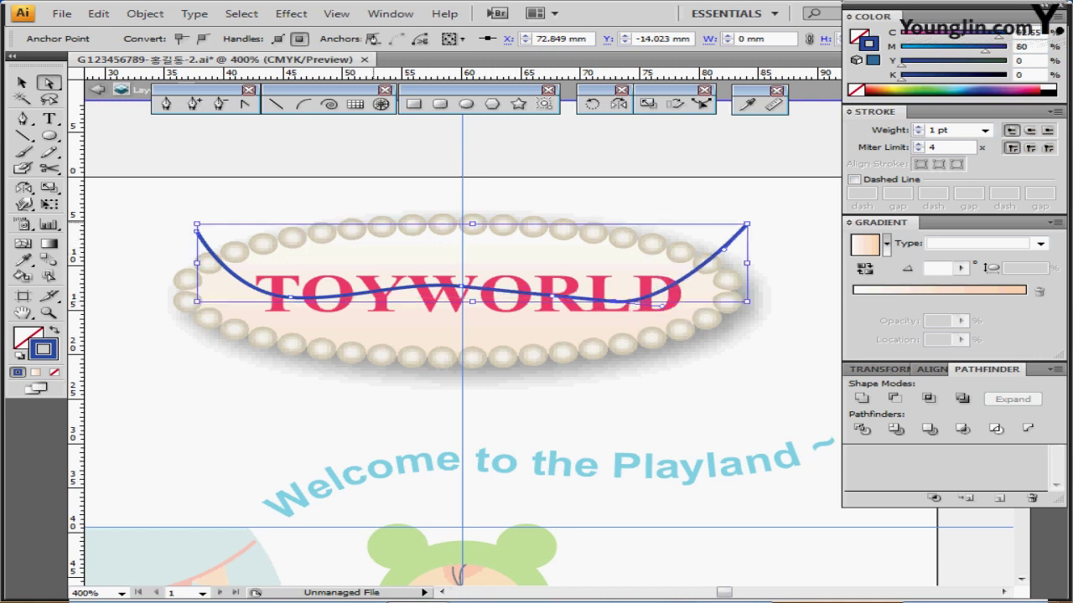
Divide the TOYWORLD letter outlines along the wavy curve with Pathfinder Divide and remove the stroke.
key(ctrl)
key(ctrl+a)
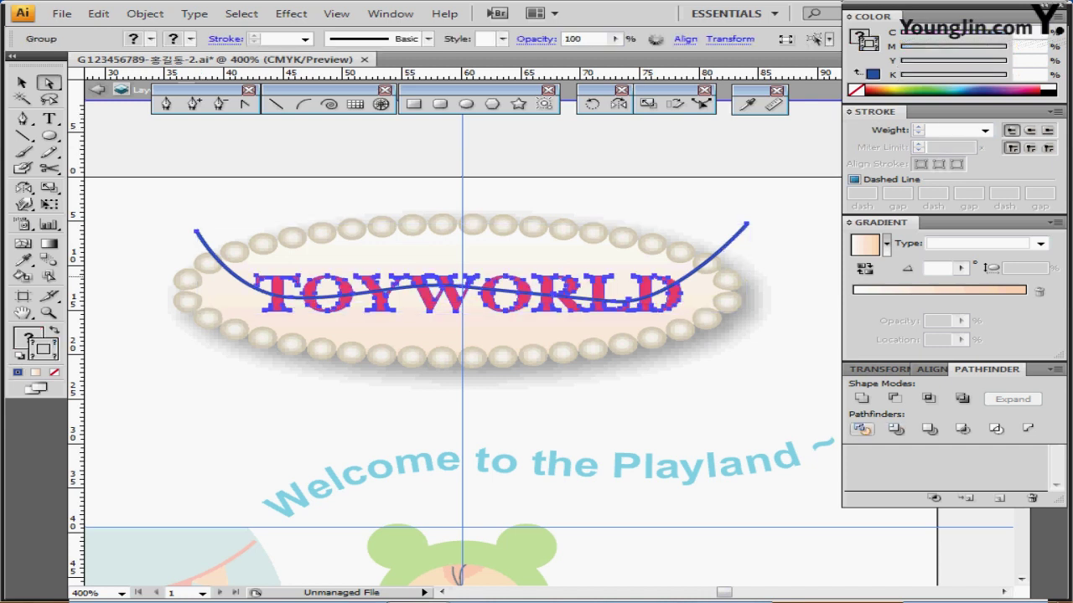
key(slash)
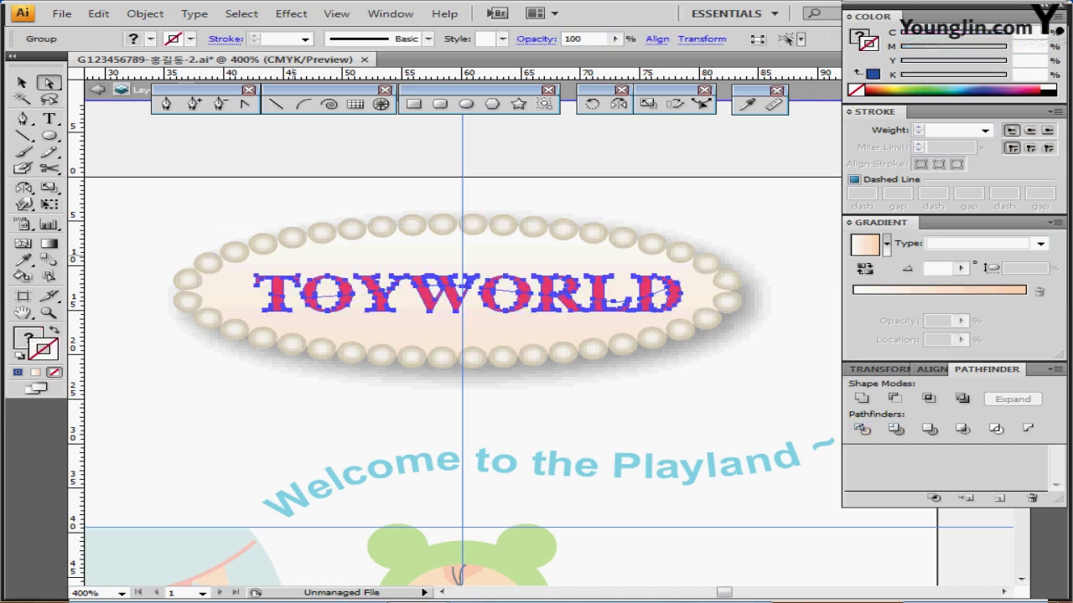
Recolour the upper piece of every TOYWORLD letter above the wavy cut with the sampled blue swatch beside the artboard, and deselect the letters.
key(v)
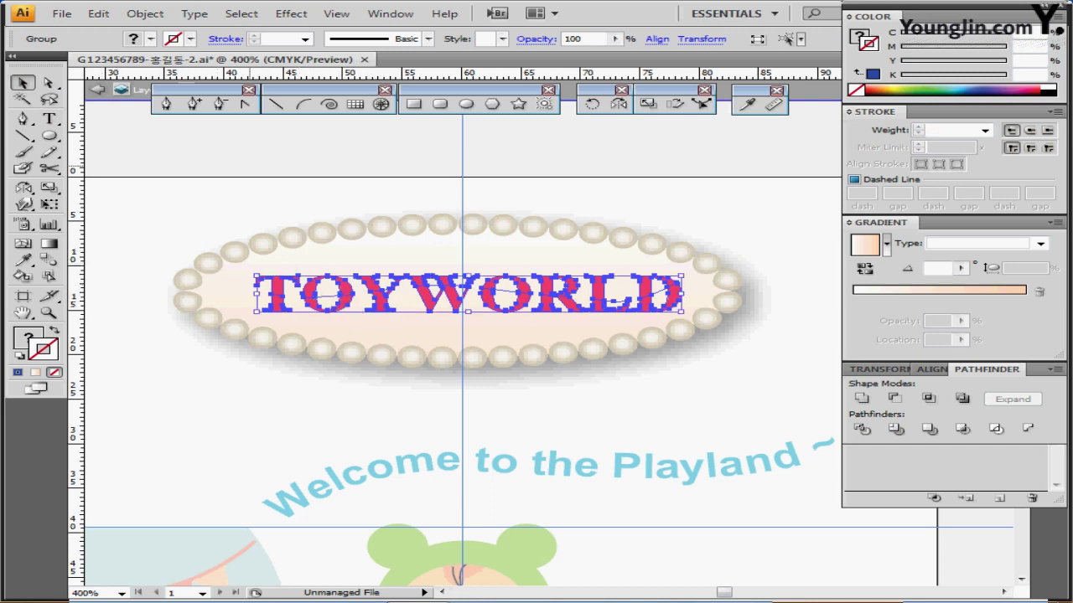
click(215, 154)
click(278, 287)
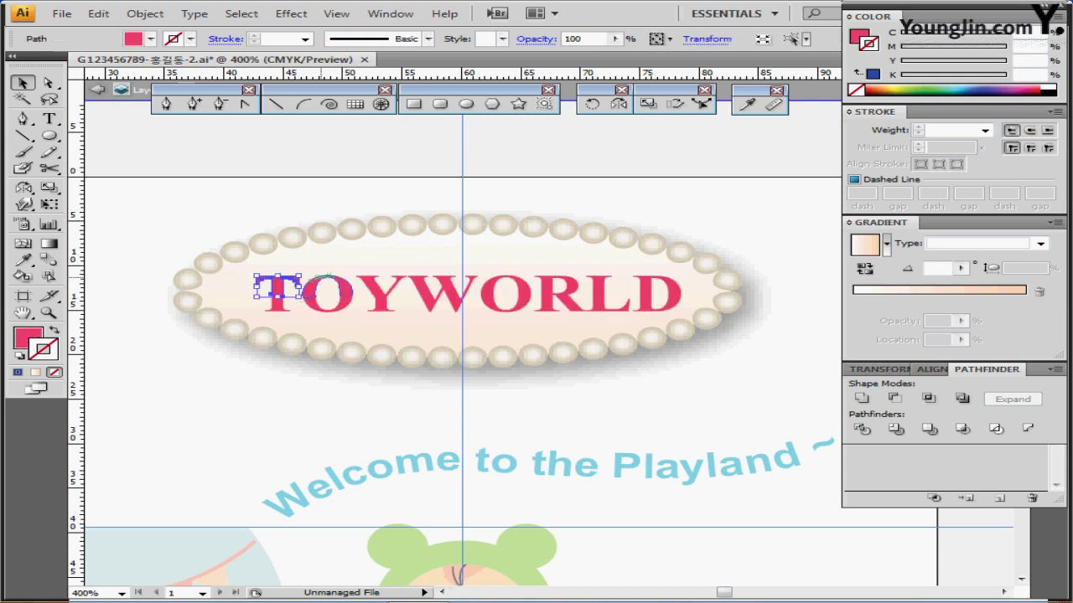
shift+click(325, 291)
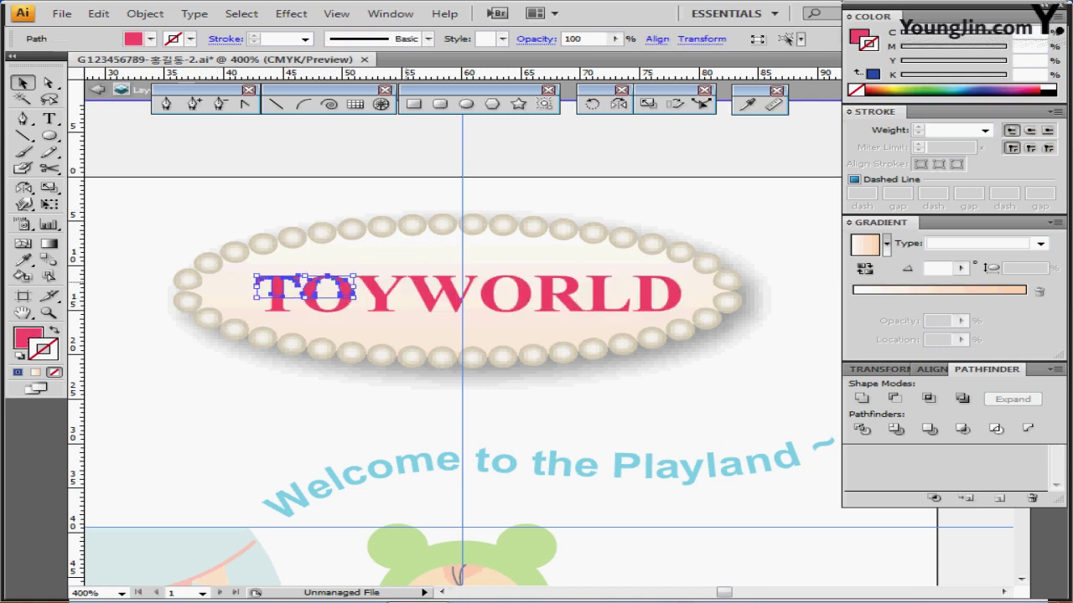
shift+click(370, 289)
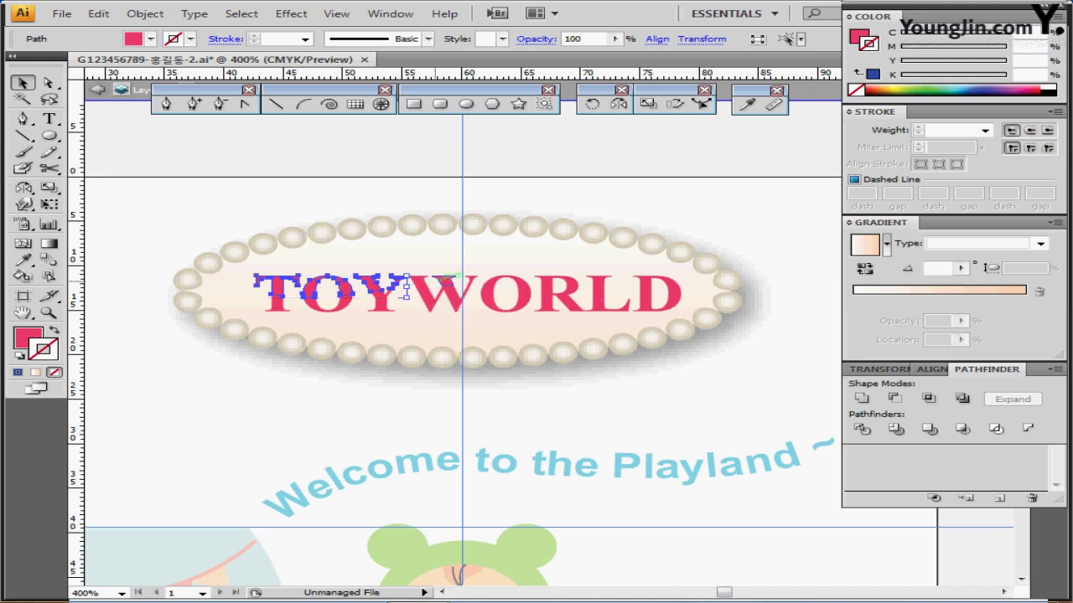
shift+click(440, 281)
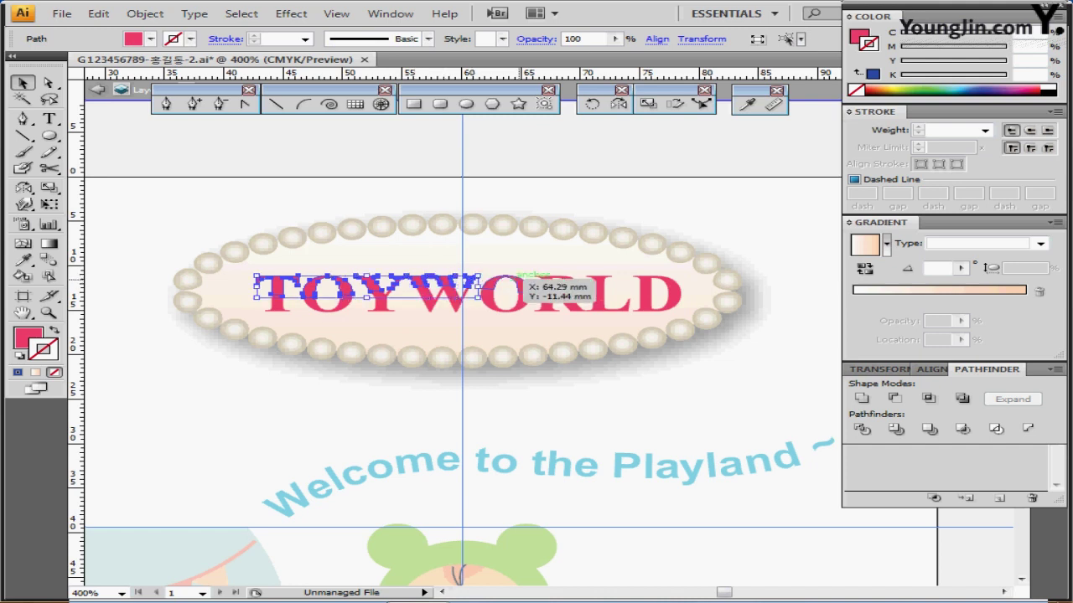
shift+click(530, 279)
shift+click(555, 279)
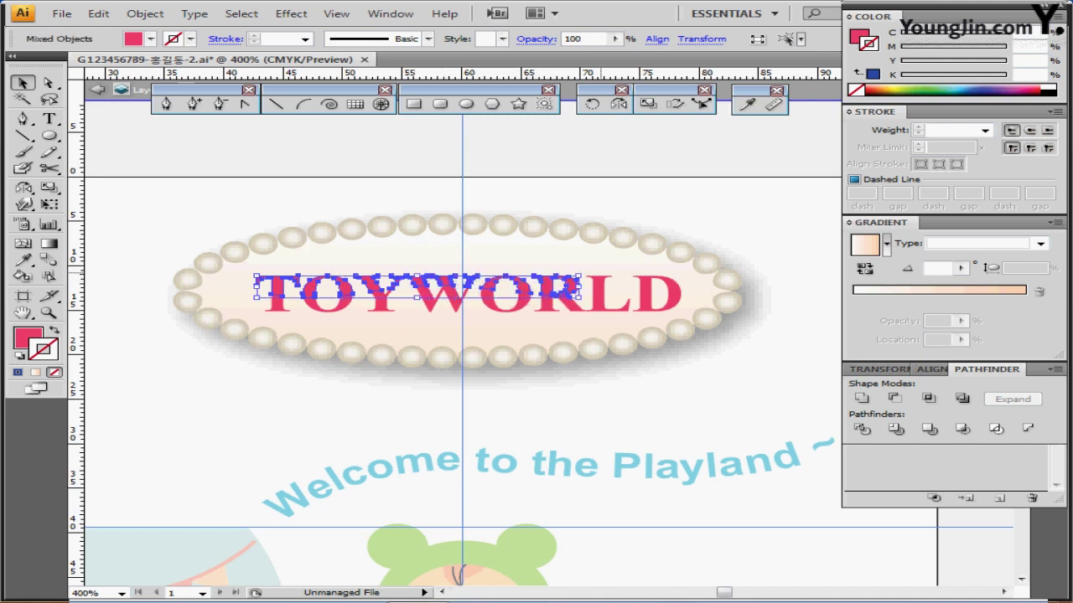
shift+click(606, 279)
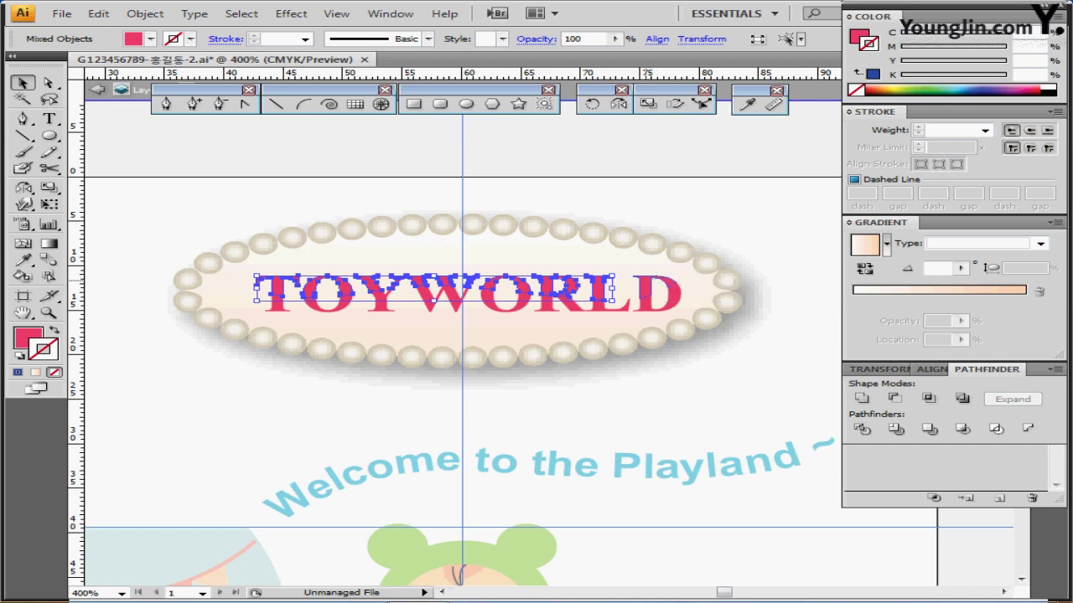
shift+click(662, 289)
shift+click(659, 272)
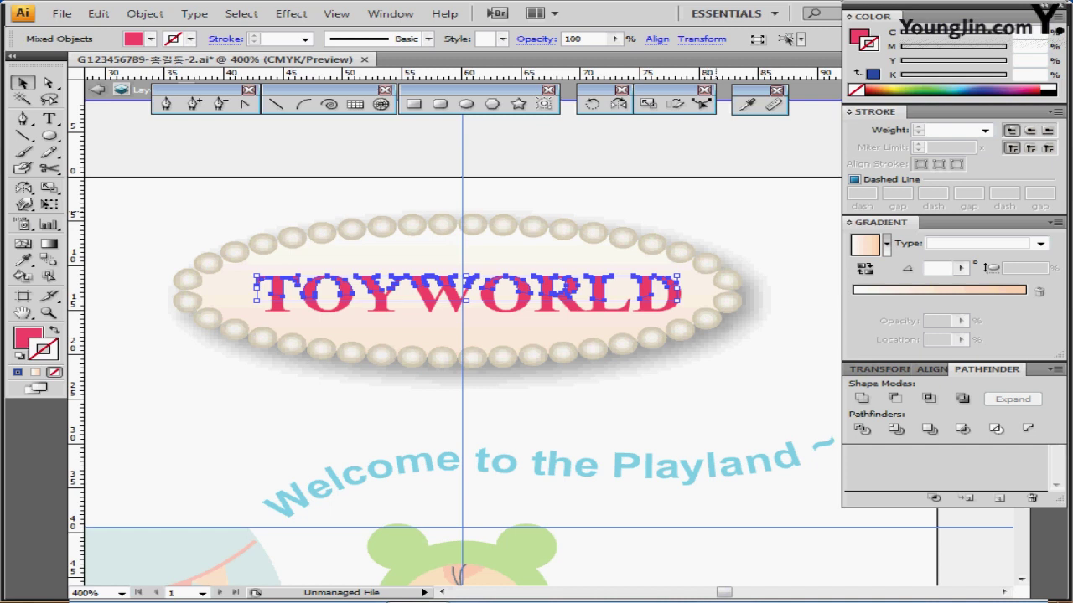
drag(686, 245, 591, 253)
key(ctrl+minus)
drag(639, 289, 561, 236)
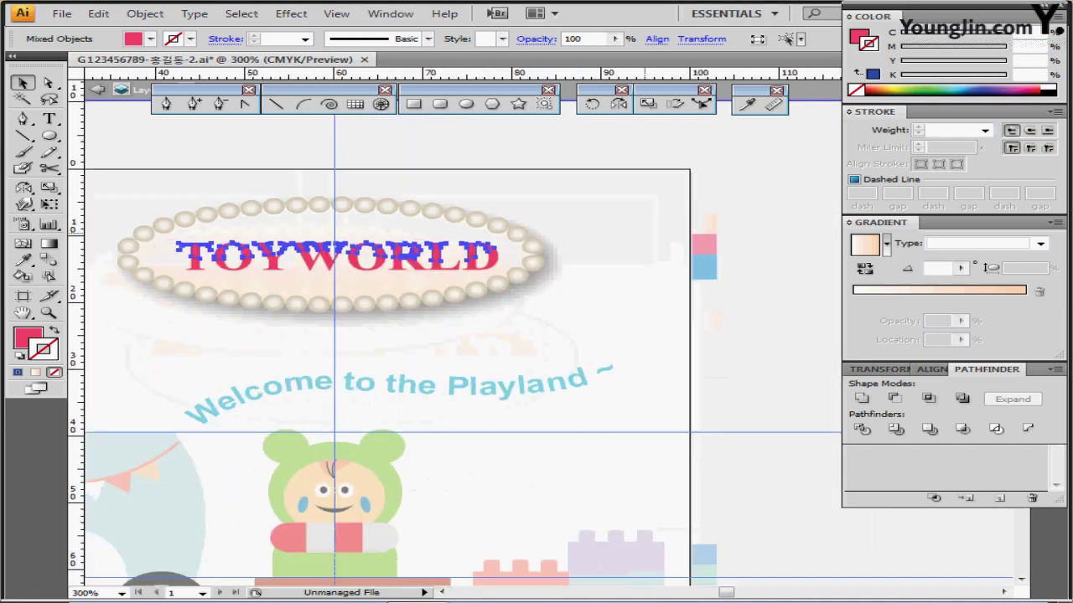
key(i)
click(704, 266)
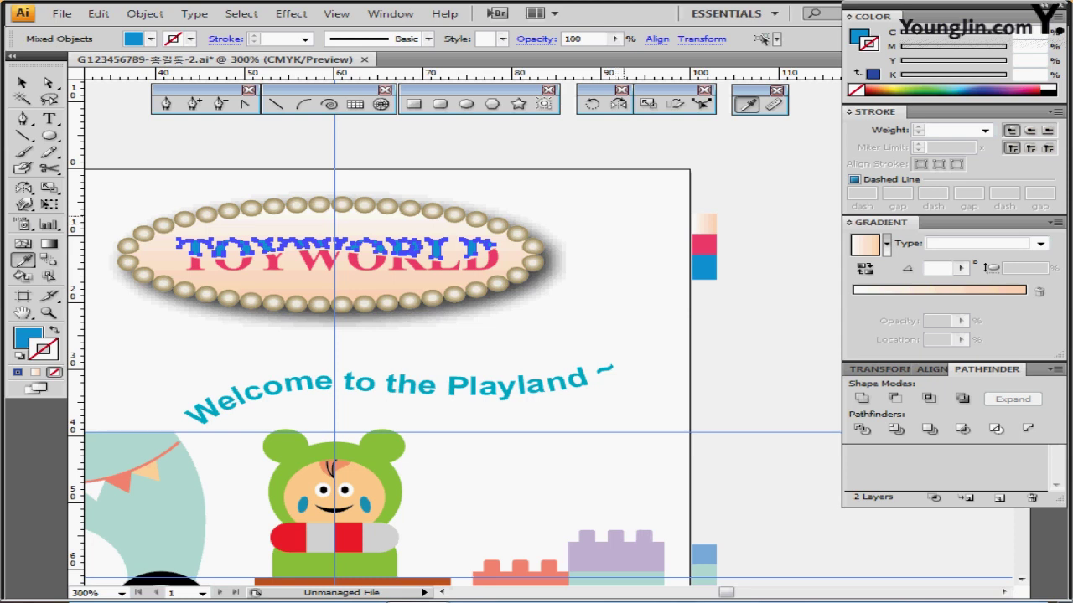
key(ctrl+shift+a)
Hide the guides to check the finished toy scene on the whole artboard.
drag(503, 352, 661, 309)
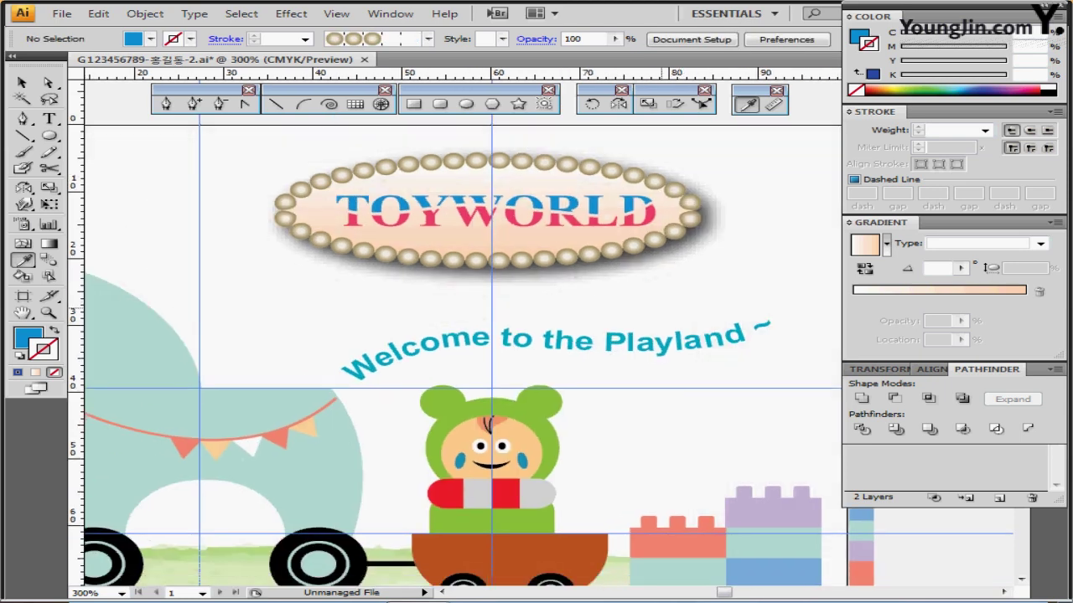
key(ctrl+minus)
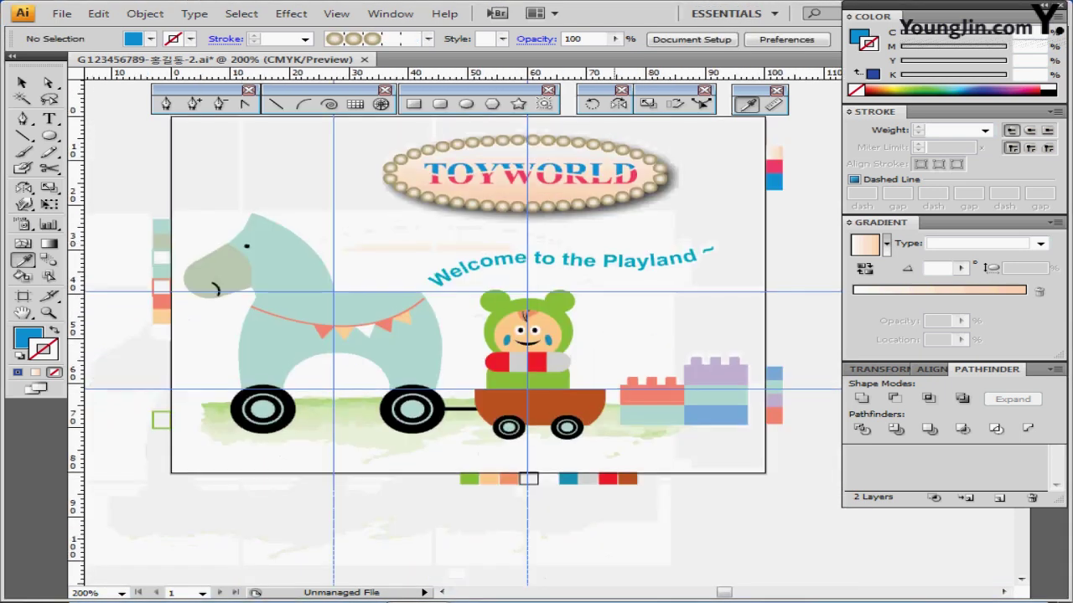
mouse_move(609, 287)
mouse_down()
mouse_move(575, 291)
mouse_move(613, 291)
mouse_up()
key(ctrl+plus)
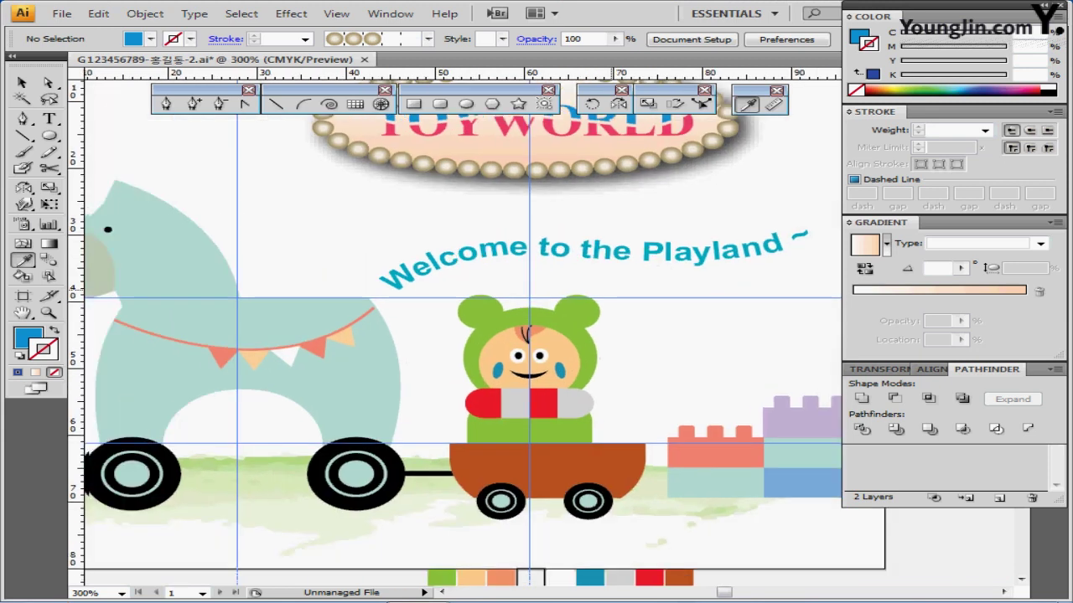
key(ctrl+minus)
scroll(453, 335, down, 1)
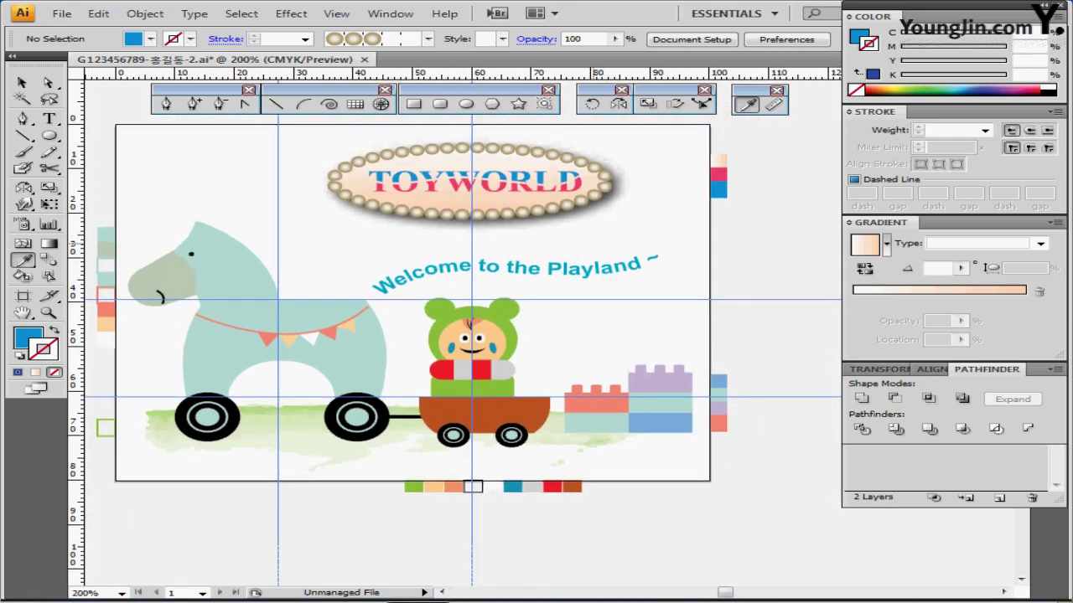
key(ctrl+semicolon)
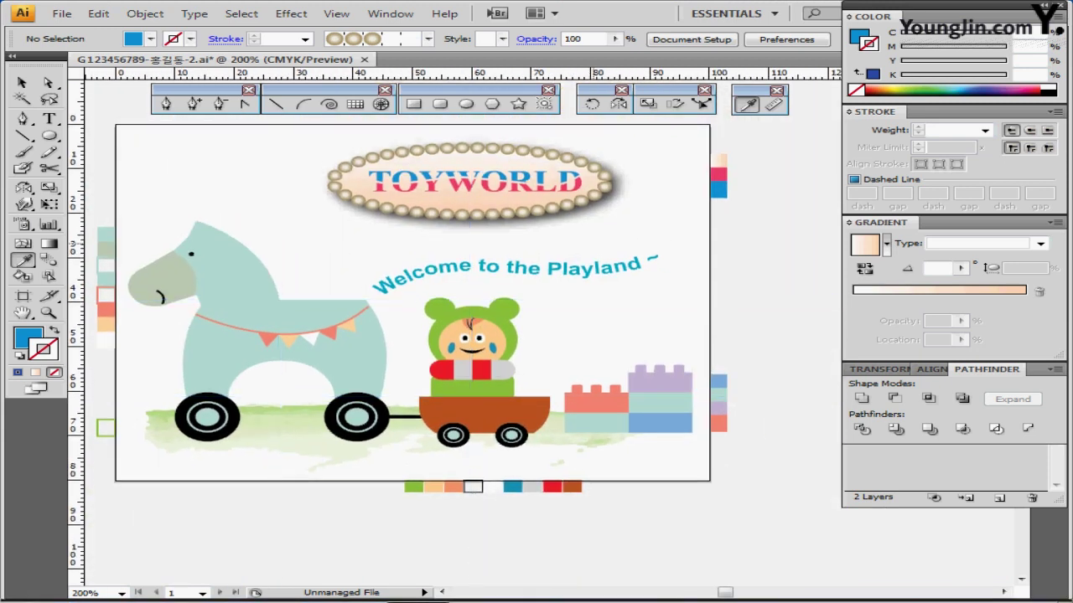